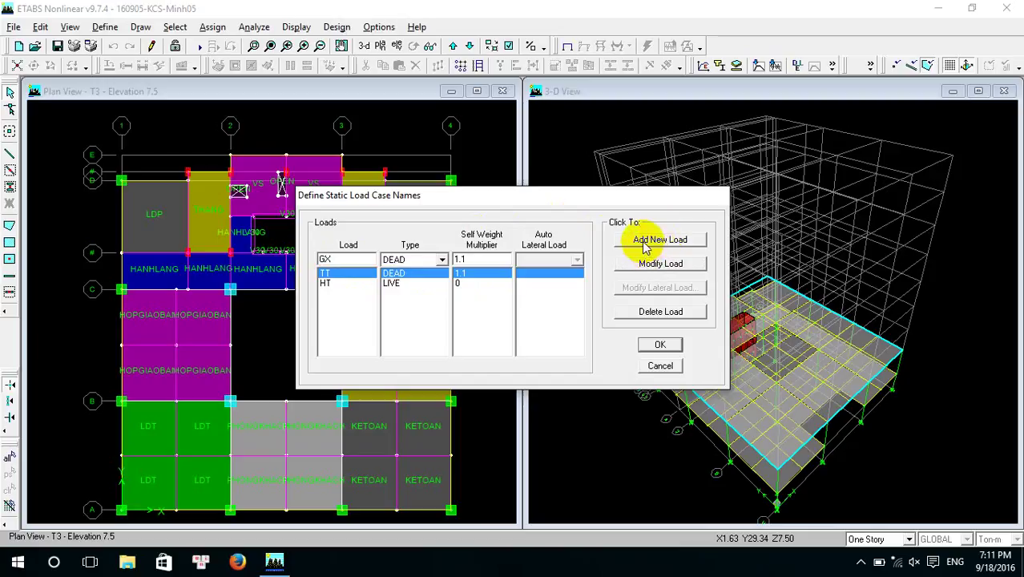
- Add two static load cases of type WIND, named GX and GY, with self weight multiplier 0 and auto lateral load None
click(441, 261)
click(424, 331)
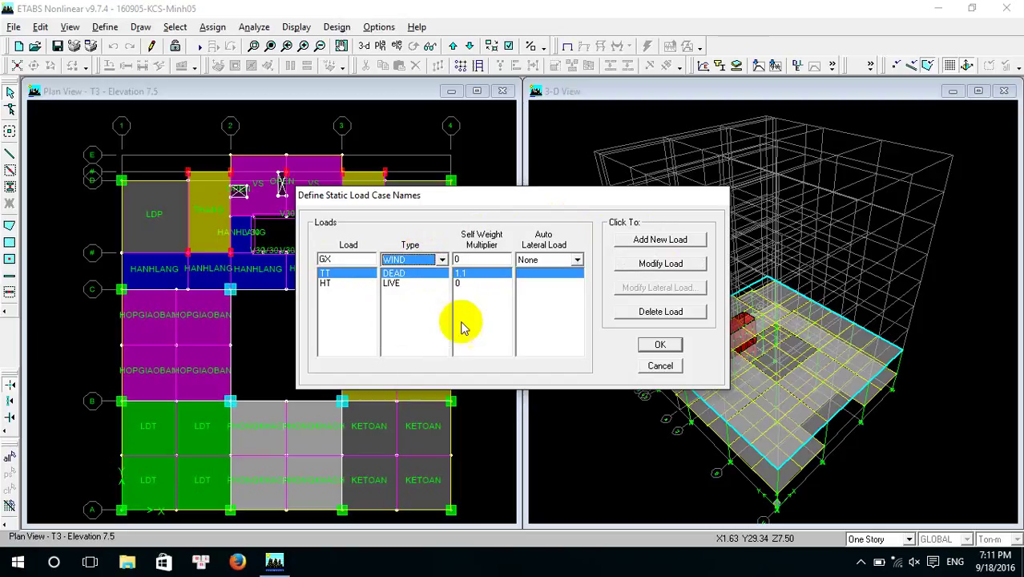
click(660, 240)
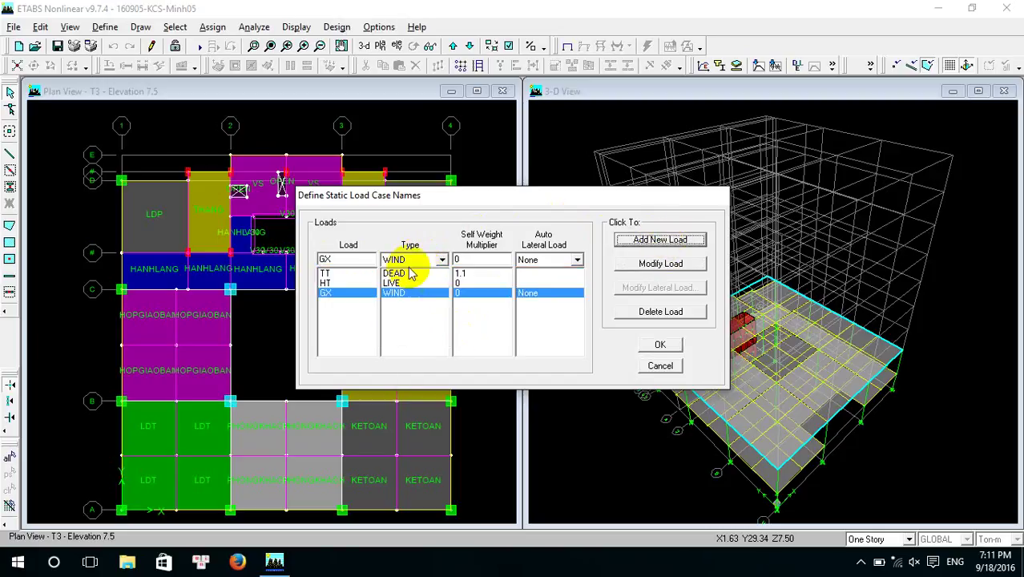
text(G)
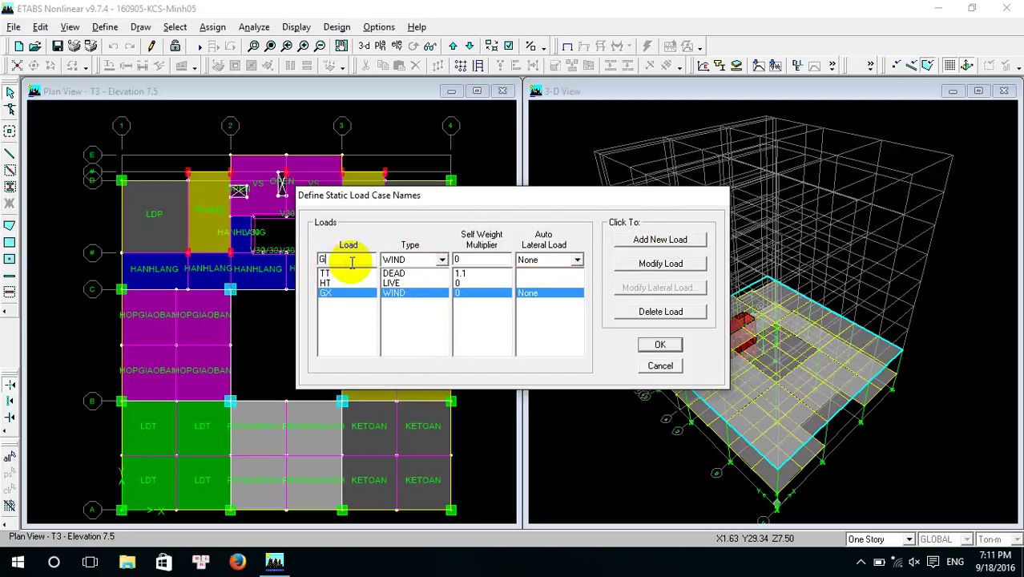
text(Y)
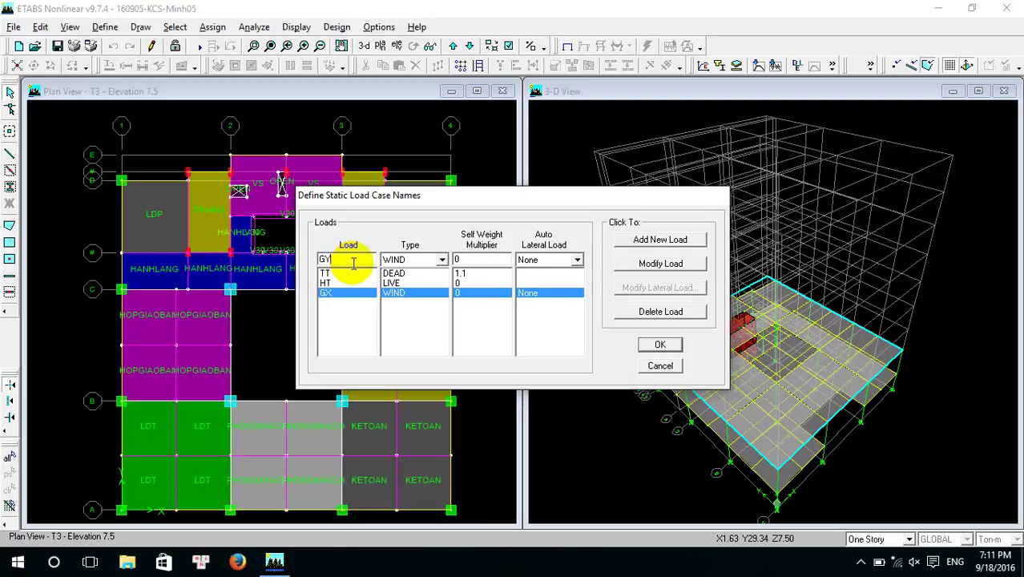
click(649, 241)
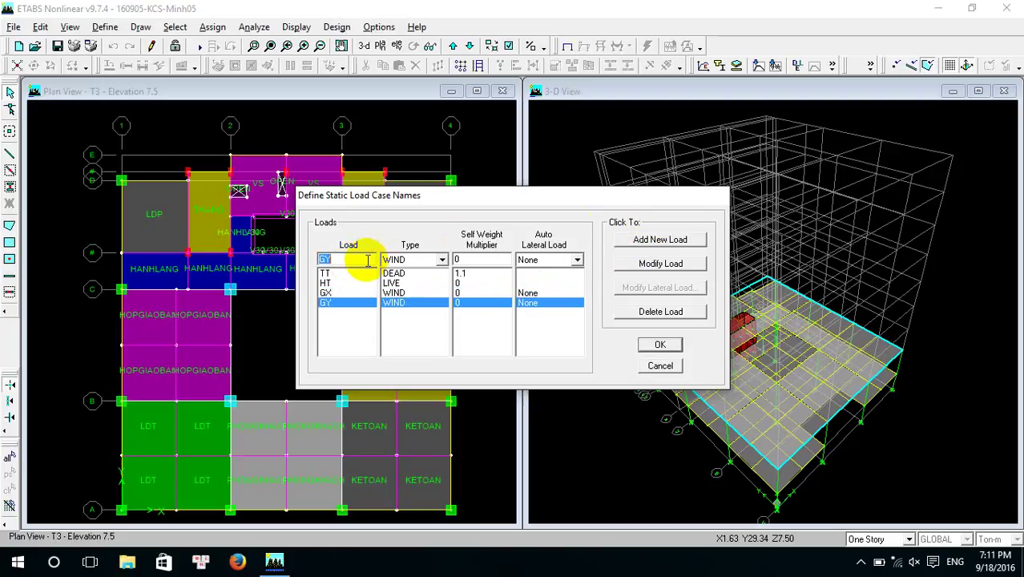
- Cancel the static load case definitions and close ETABS
click(353, 293)
double_click(360, 260)
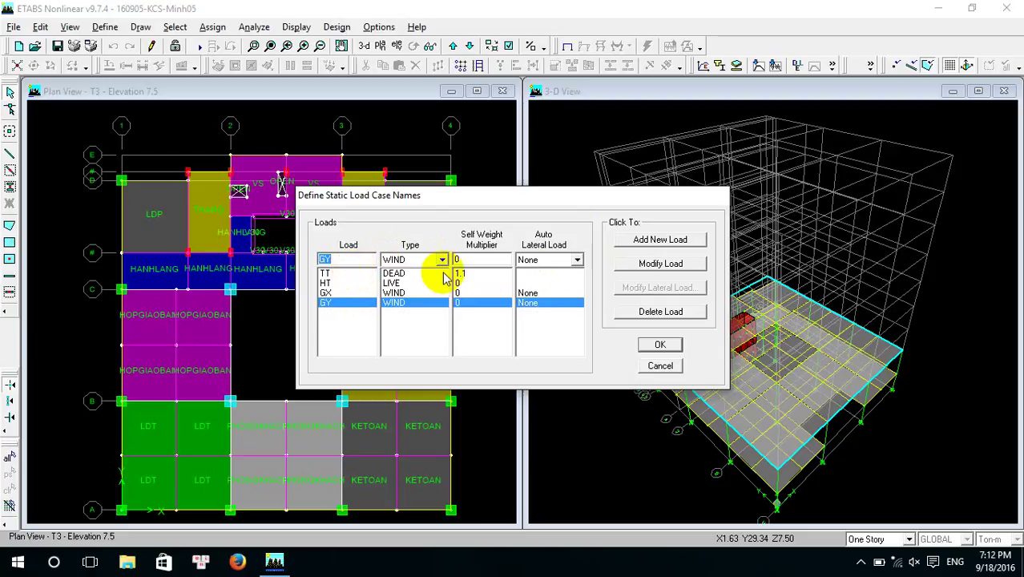
click(634, 201)
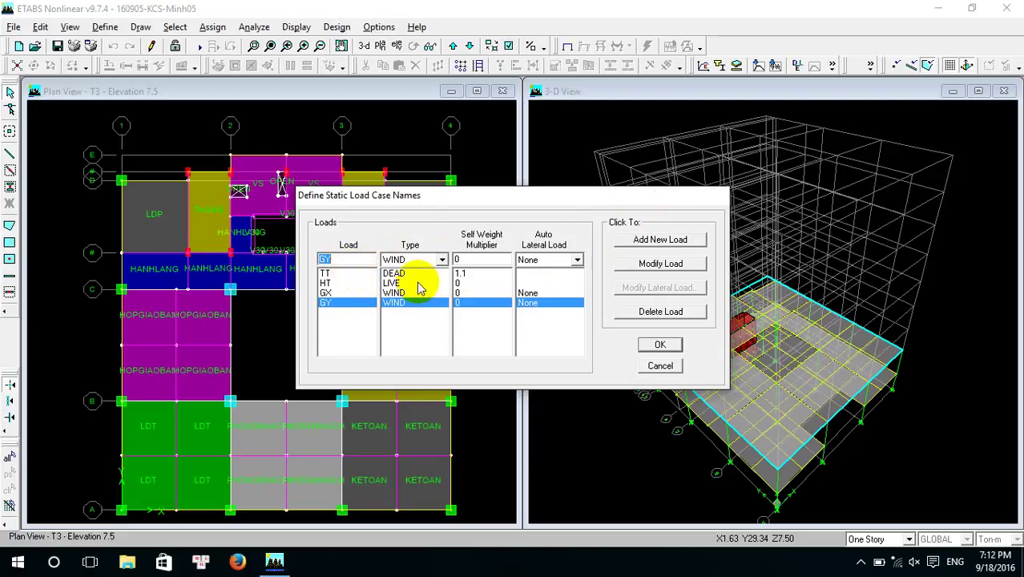
click(660, 366)
click(1007, 10)
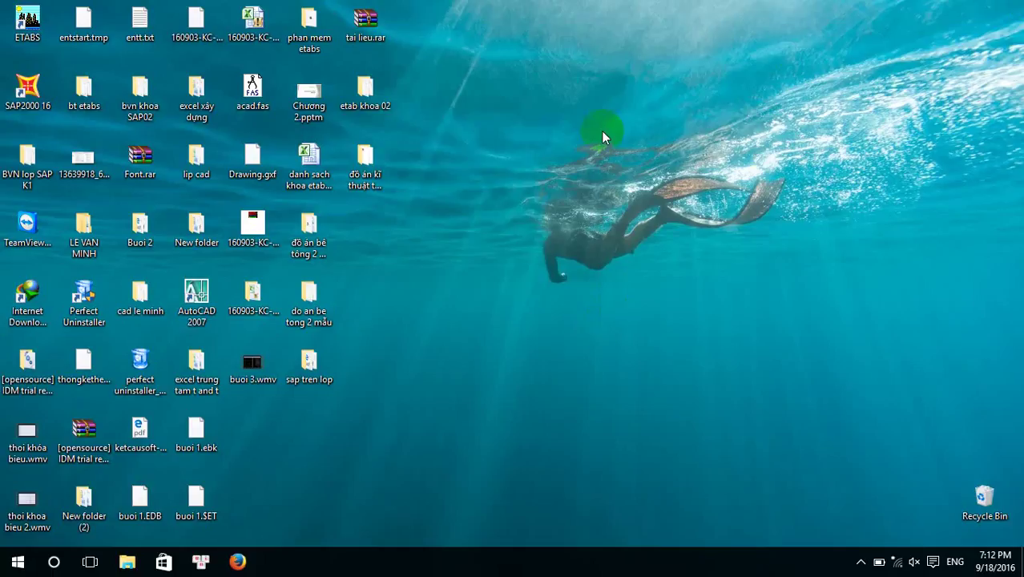
- Switch to File Explorer and copy the model file 160905-KCS-Minh05.EDB from Removable Disk (F:)
click(125, 565)
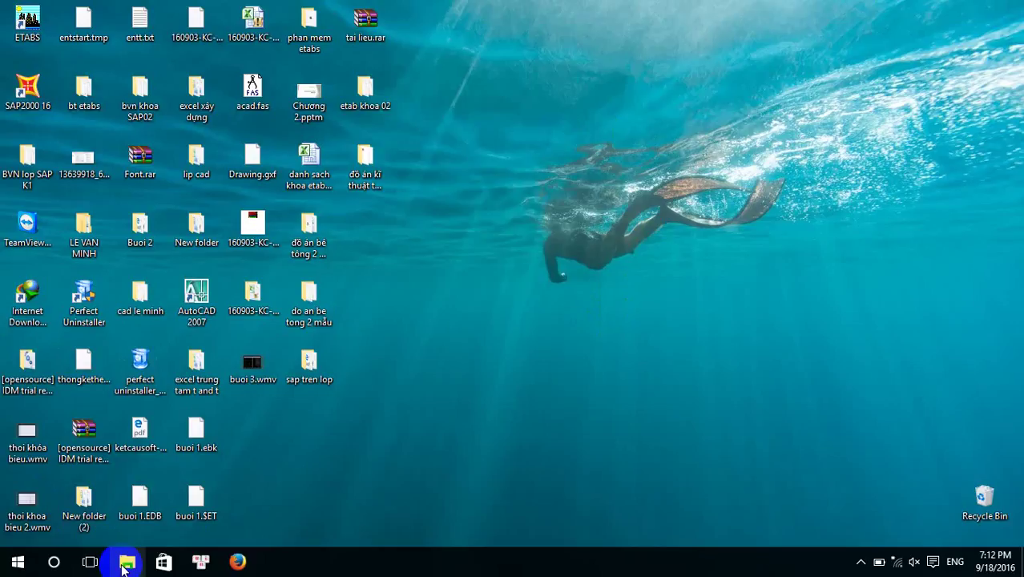
click(124, 565)
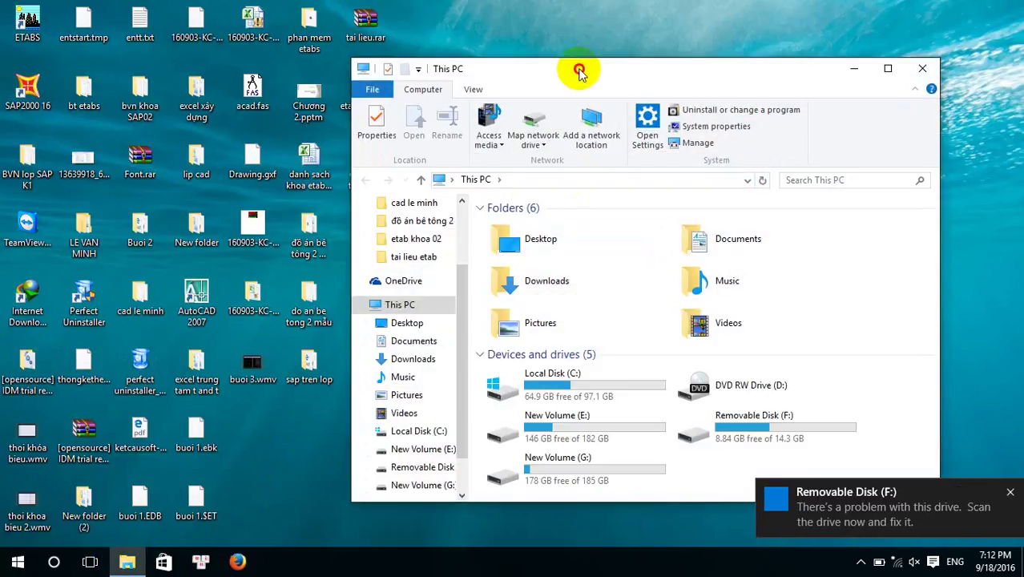
drag(579, 70, 464, 47)
double_click(473, 404)
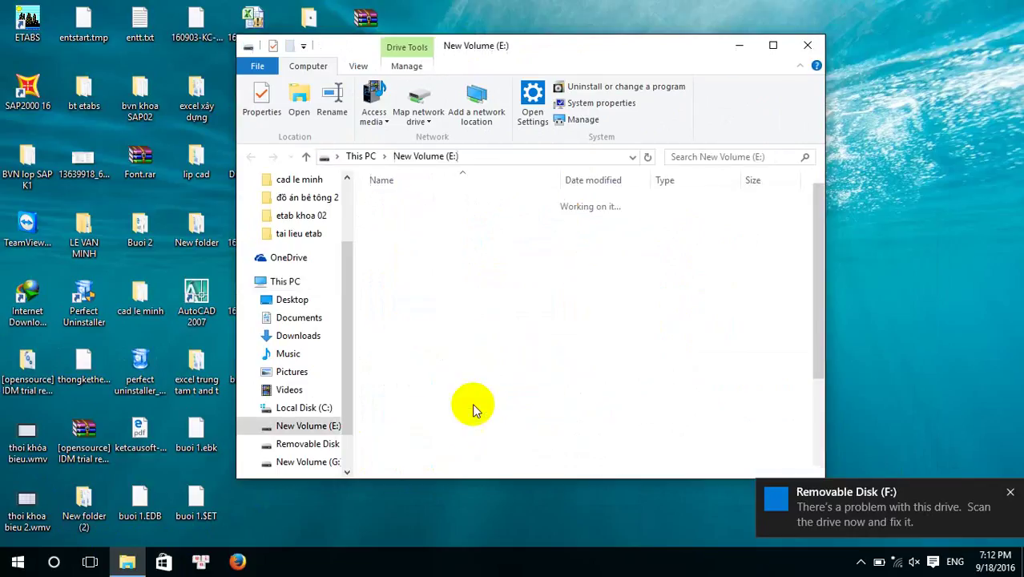
click(435, 286)
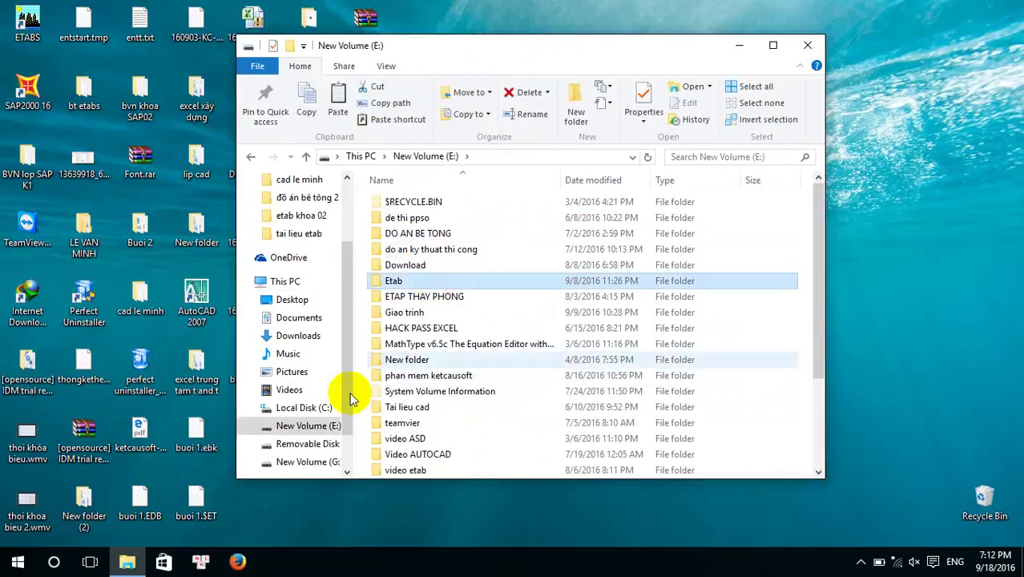
click(304, 444)
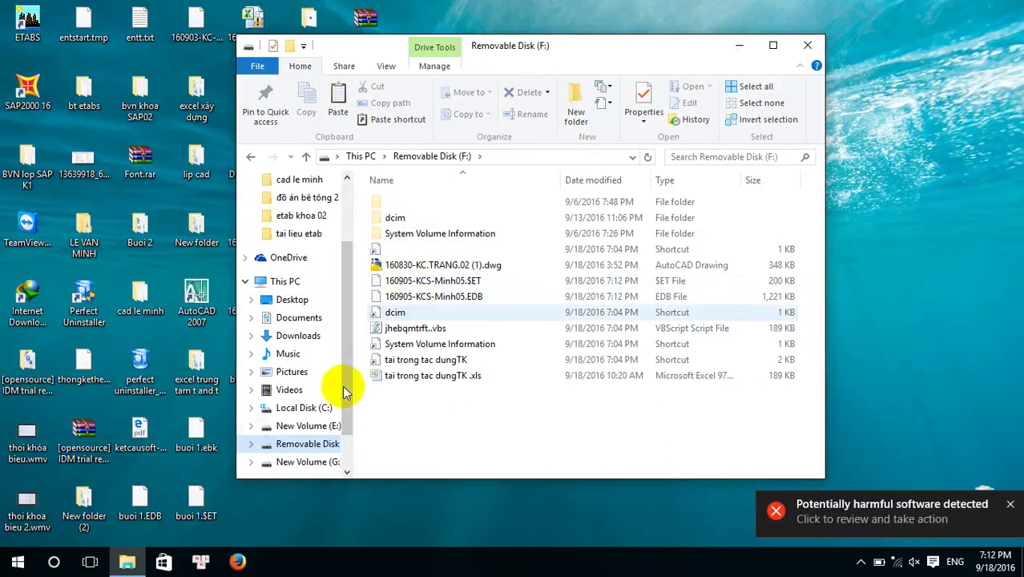
scroll(333, 401, down, 1)
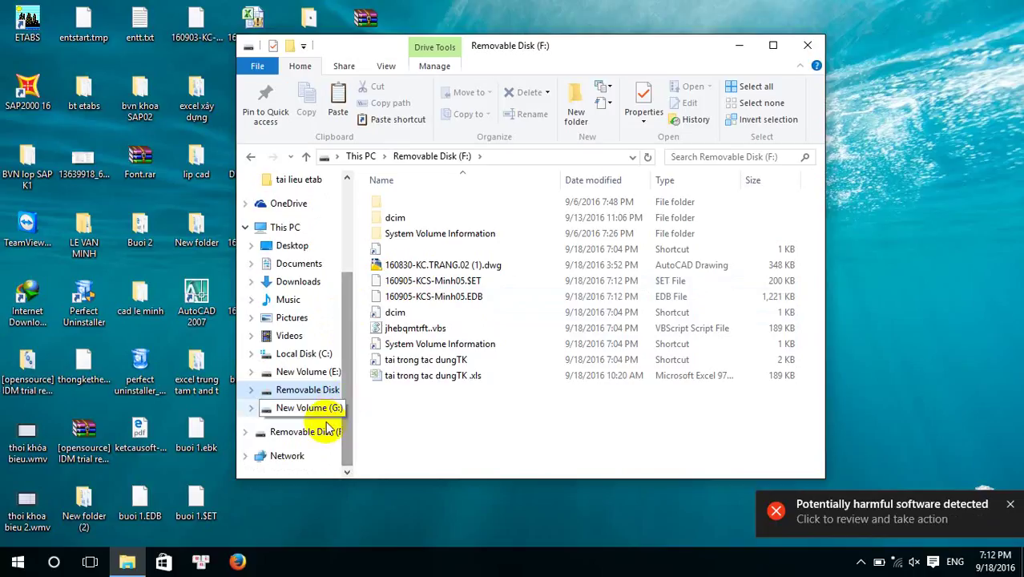
click(461, 298)
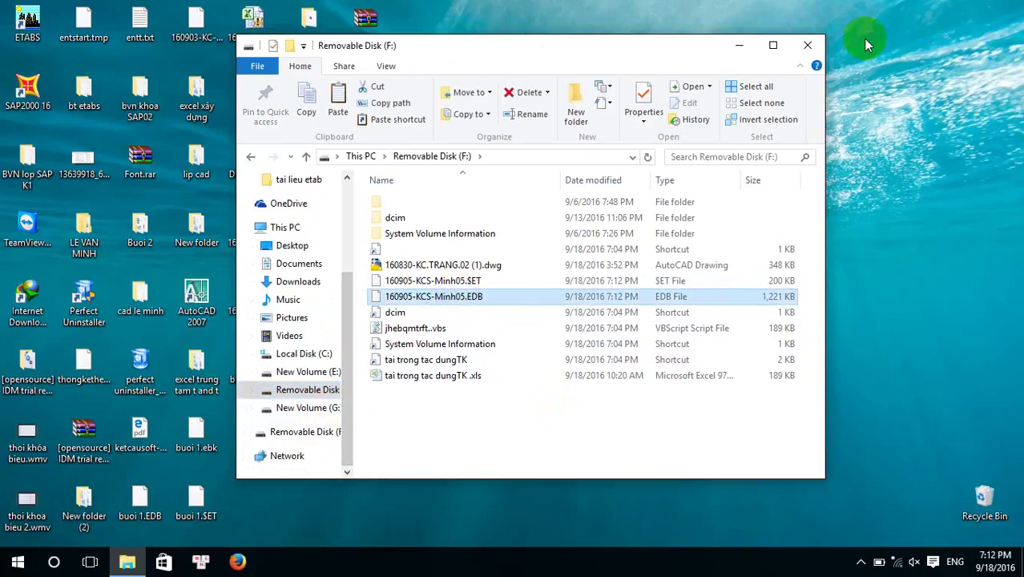
click(811, 43)
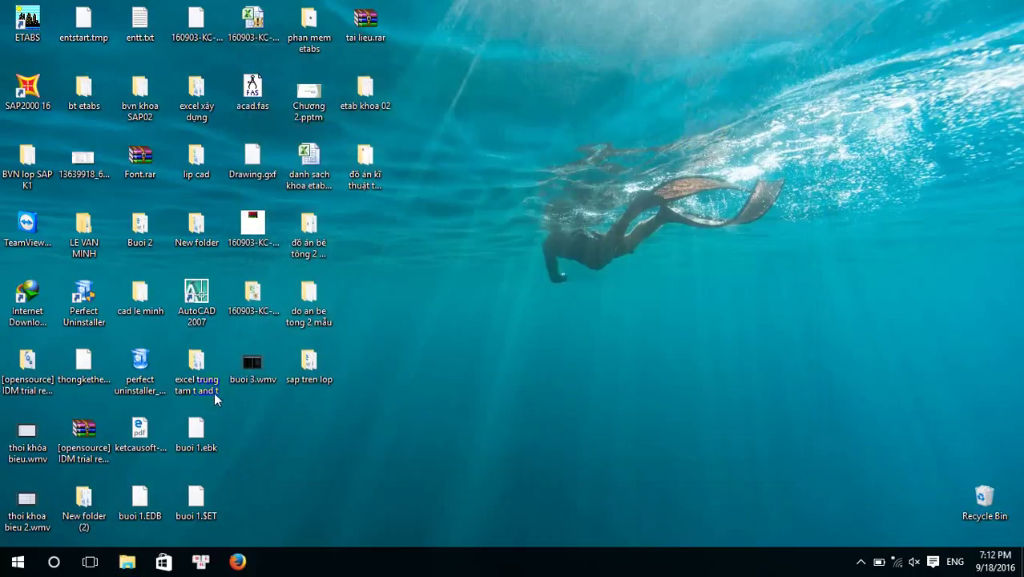
- Paste the copied model file into the desktop folder "excel trung tam t and t" and close the folder
click(190, 374)
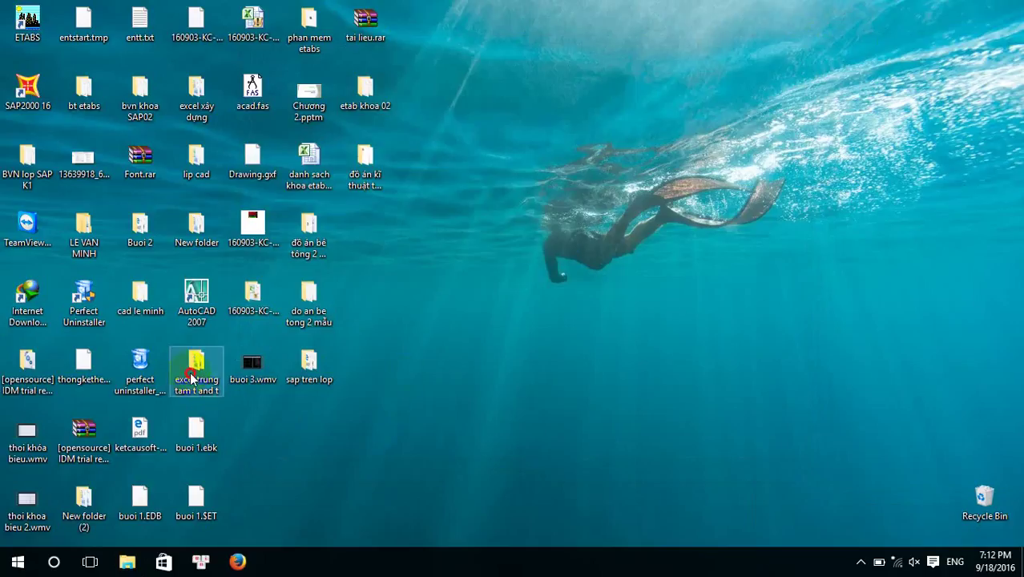
double_click(190, 374)
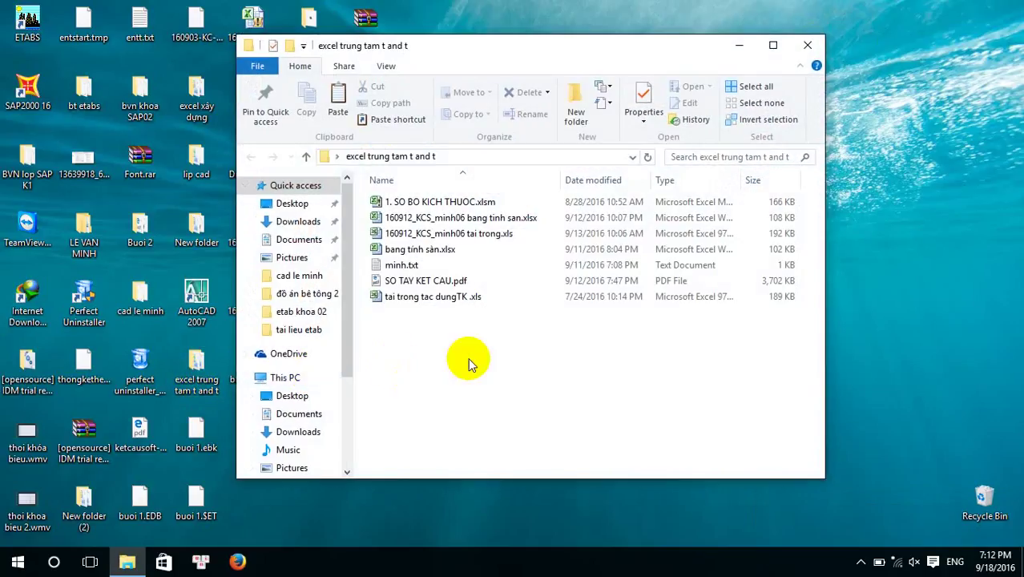
key(ctrl+v)
click(813, 52)
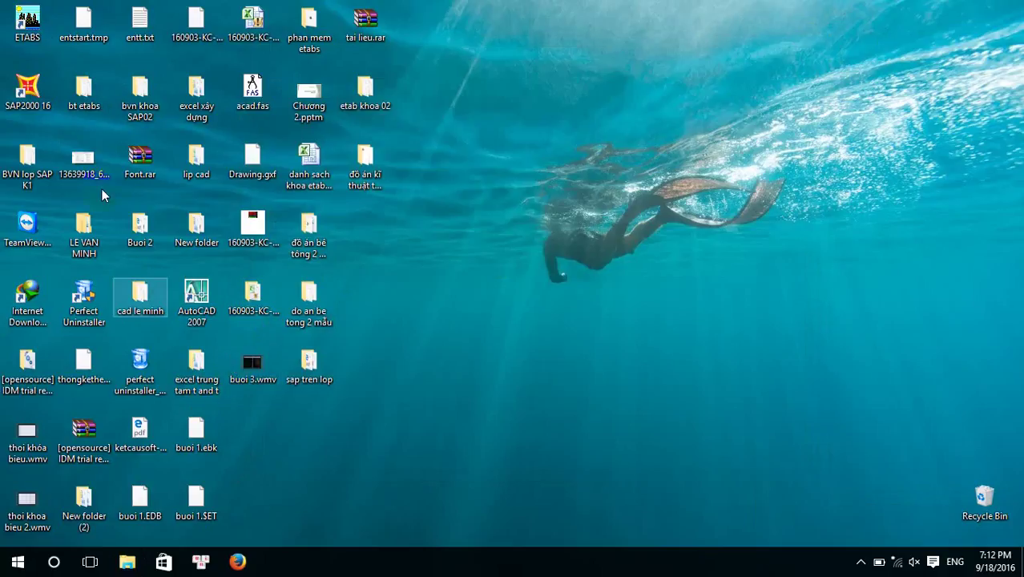
- Start ETABS and open the model 160905-KCS-Minh05 from the desktop folder "excel trung tam t and t"
double_click(28, 23)
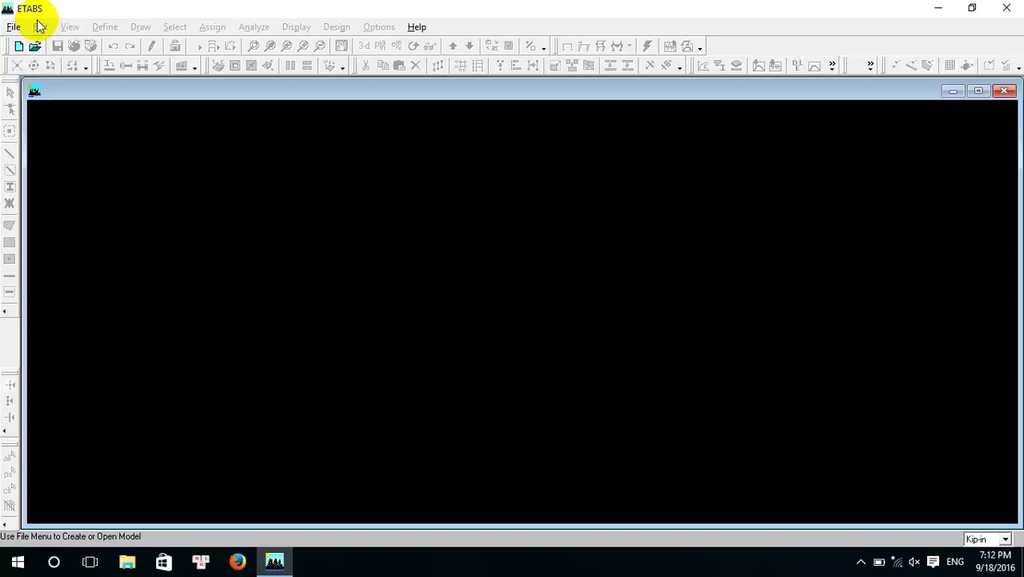
drag(35, 137, 91, 114)
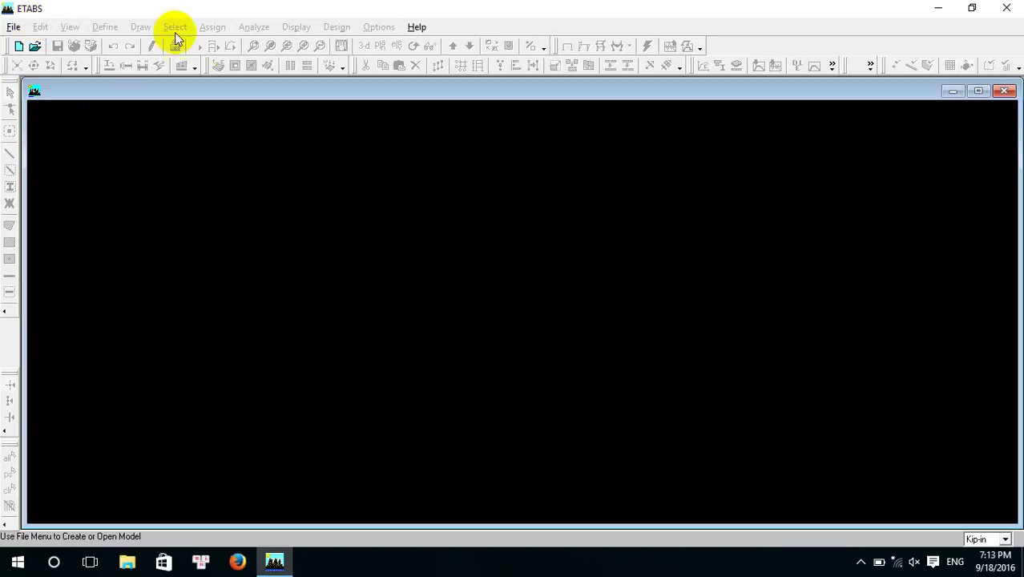
click(13, 26)
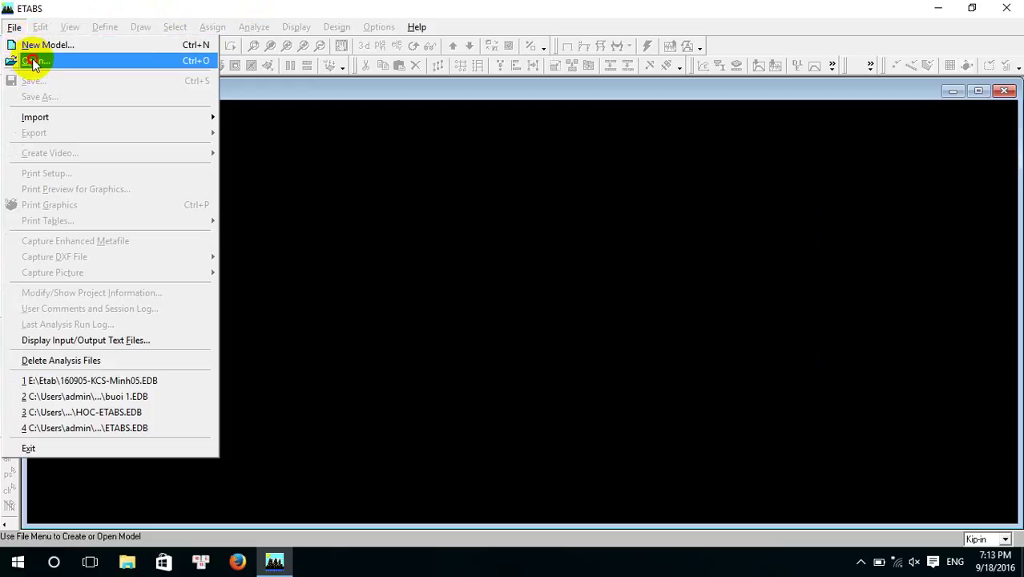
click(32, 59)
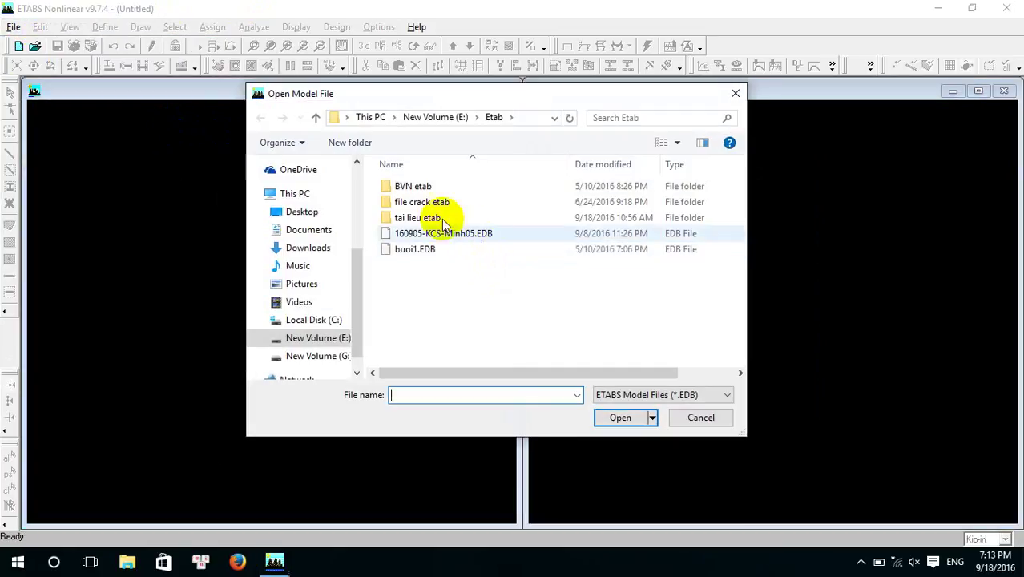
click(321, 210)
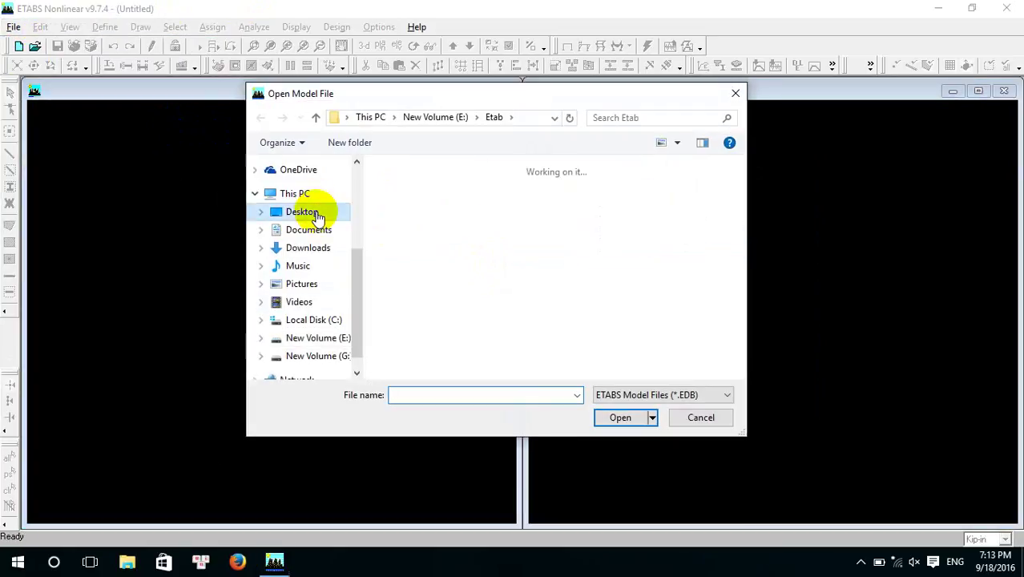
scroll(589, 259, down, 5)
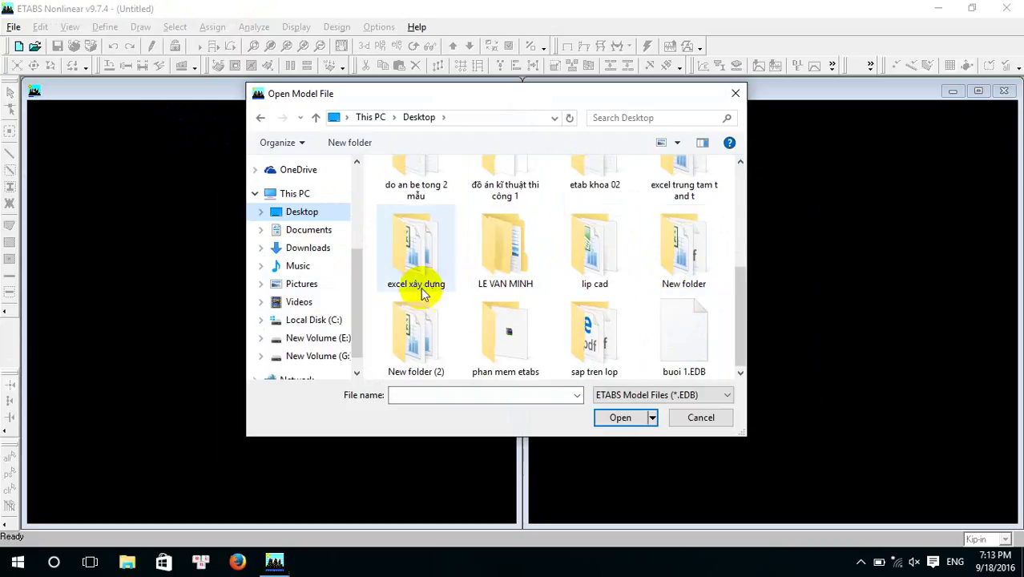
scroll(574, 289, up, 3)
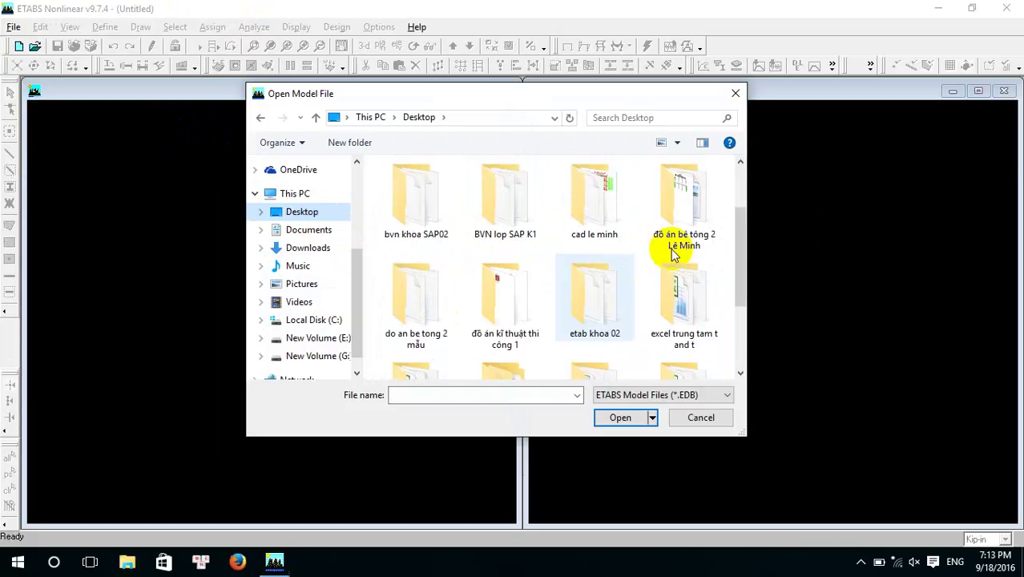
click(670, 309)
double_click(670, 309)
double_click(485, 188)
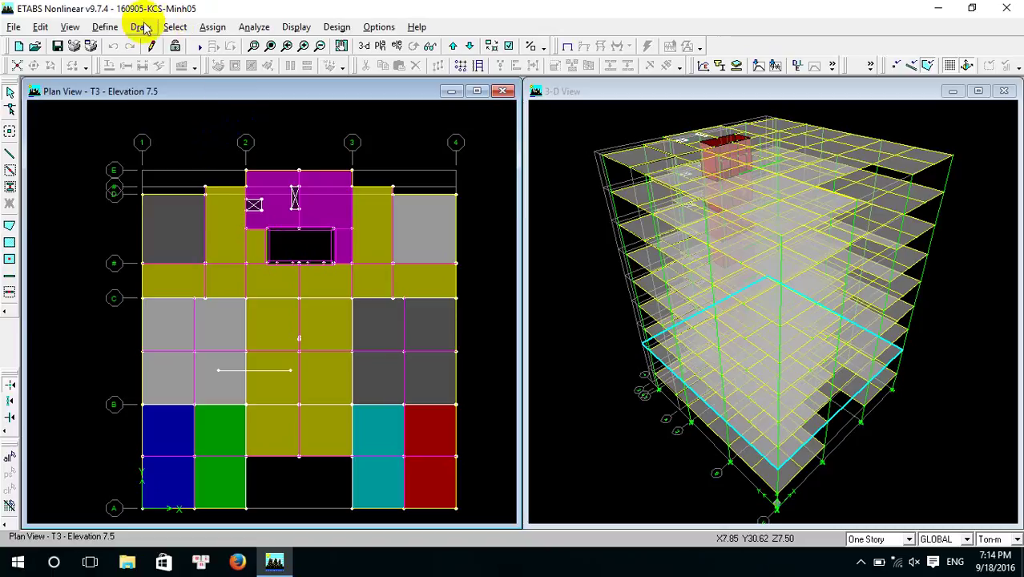
- Select the whole model and set the frame auto meshing to Auto Mesh at Intermediate Points and Intersecting Lines/Edges
click(215, 27)
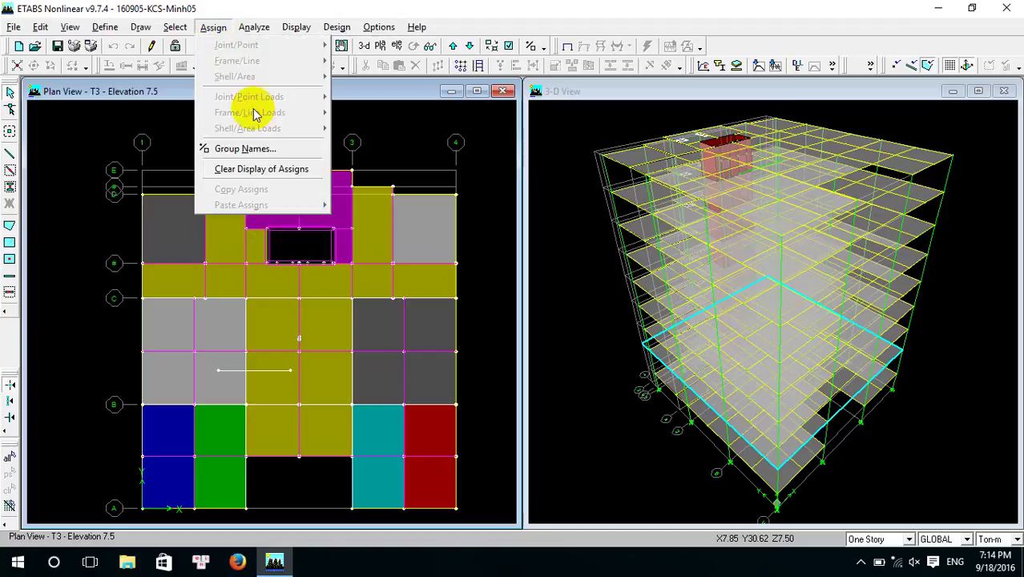
click(370, 119)
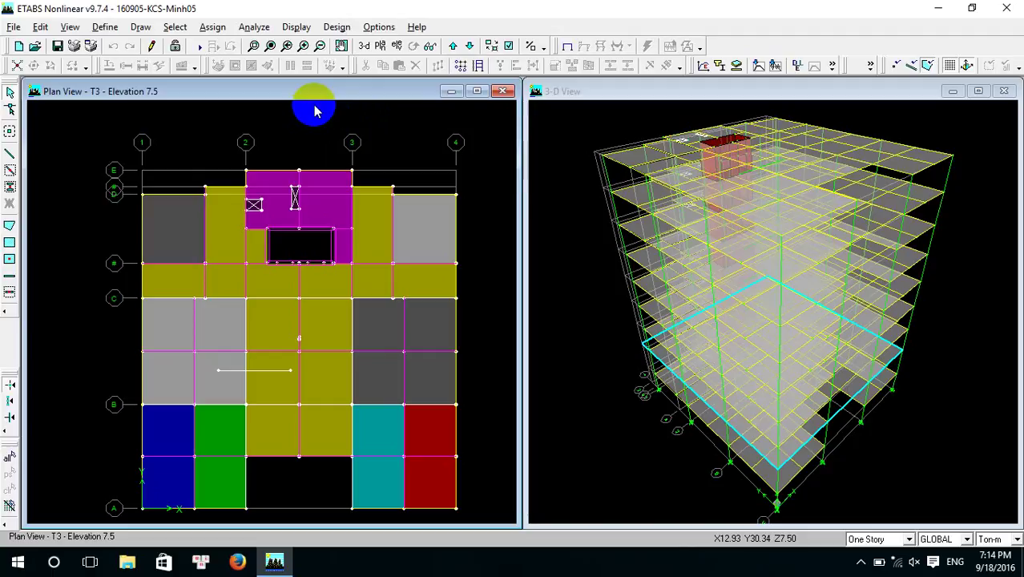
key(ctrl+a)
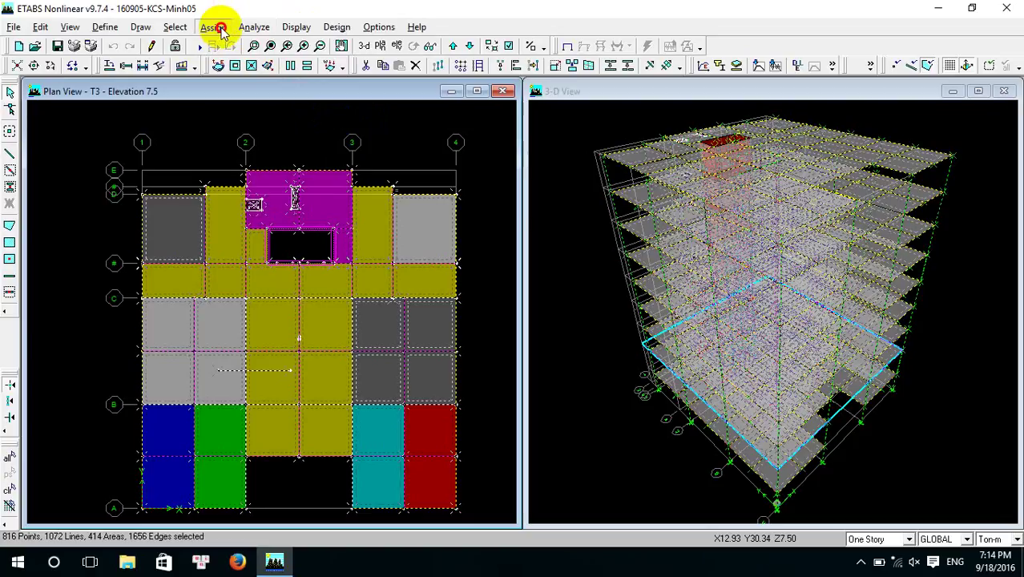
click(213, 27)
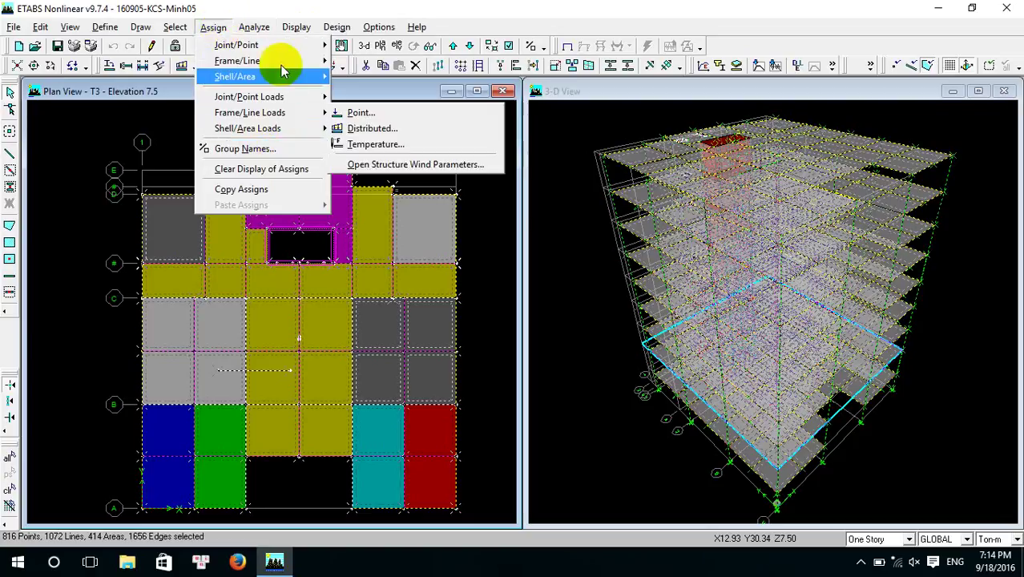
mouse_move(289, 64)
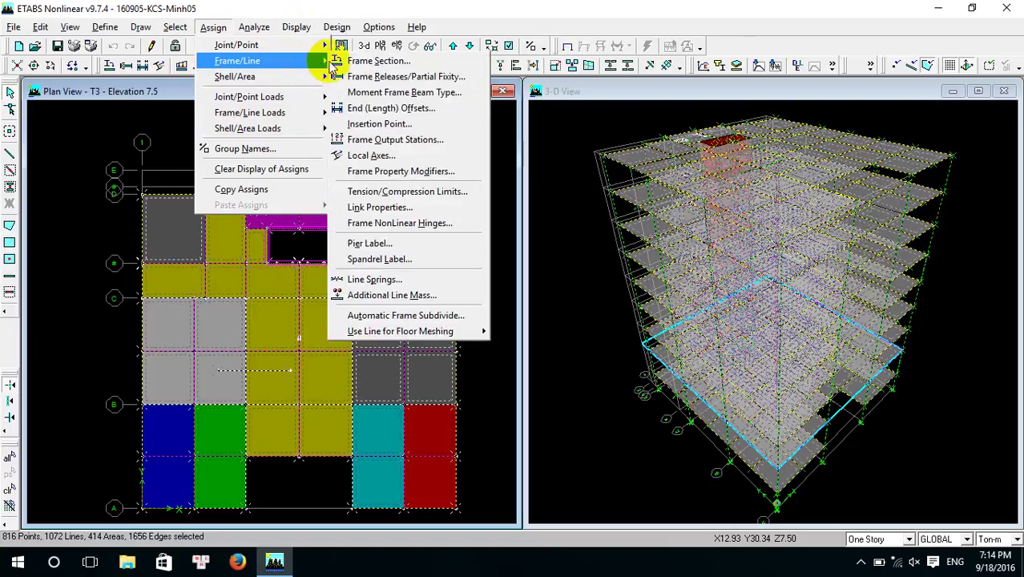
click(429, 316)
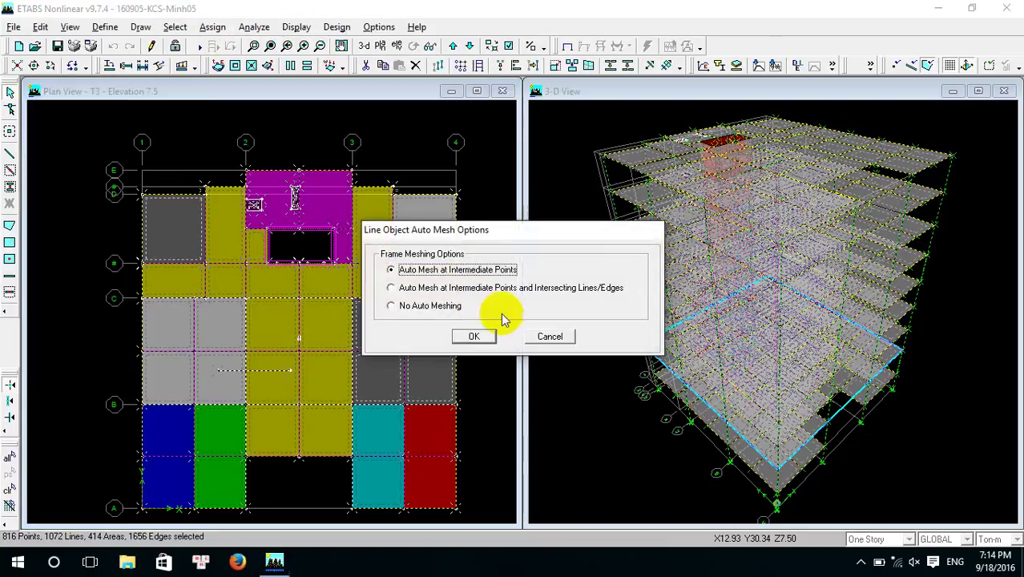
click(391, 288)
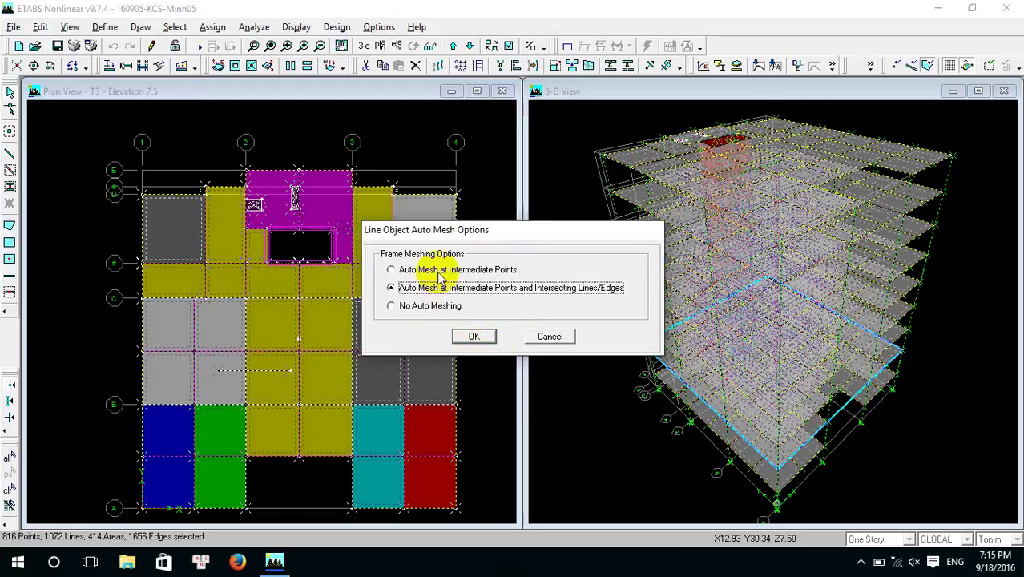
click(474, 335)
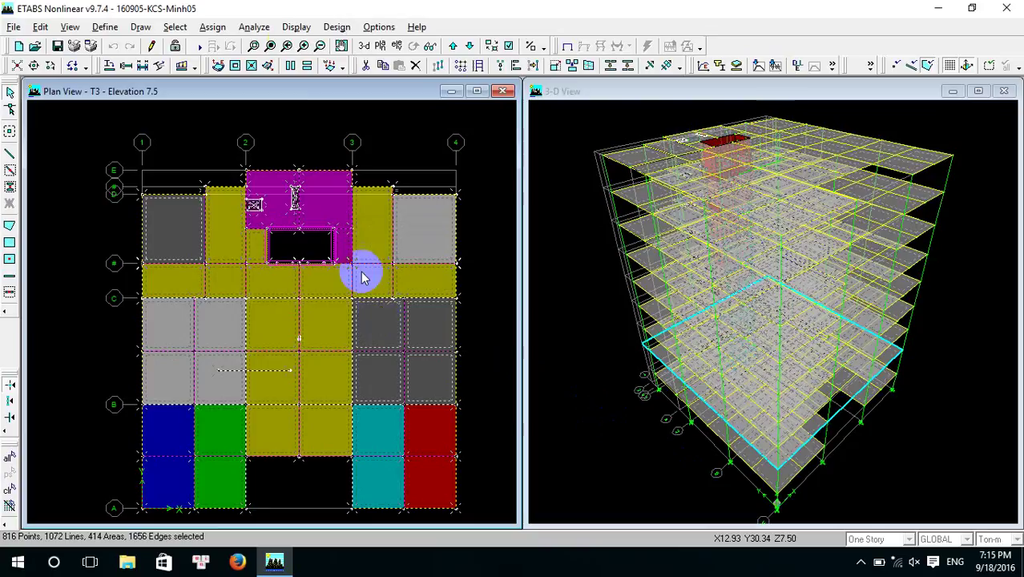
- Select the whole model and set floor areas to auto mesh at beams, wall and ramp edges and visible grids, with maximum element size 2
click(213, 27)
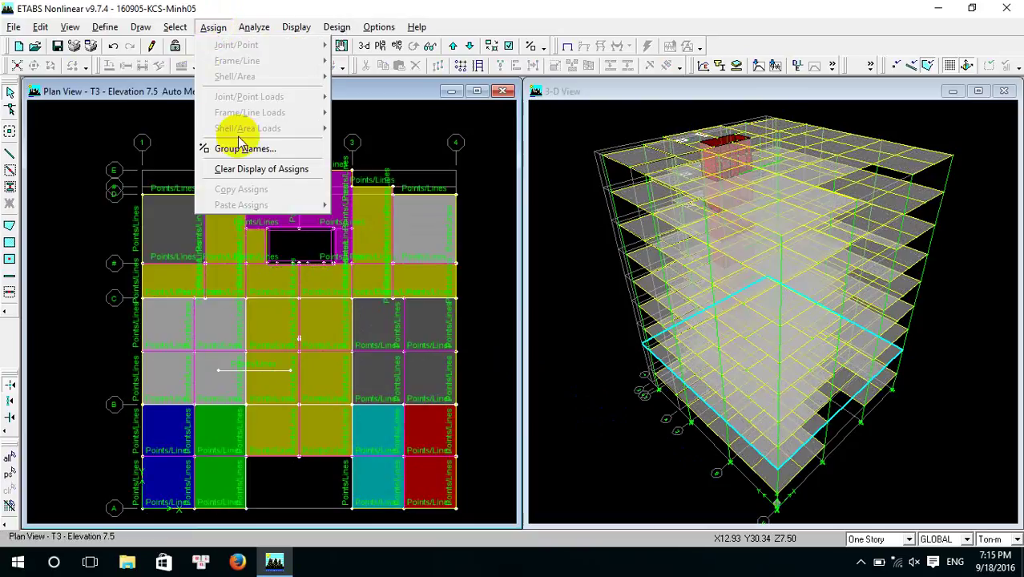
click(432, 130)
key(ctrl+a)
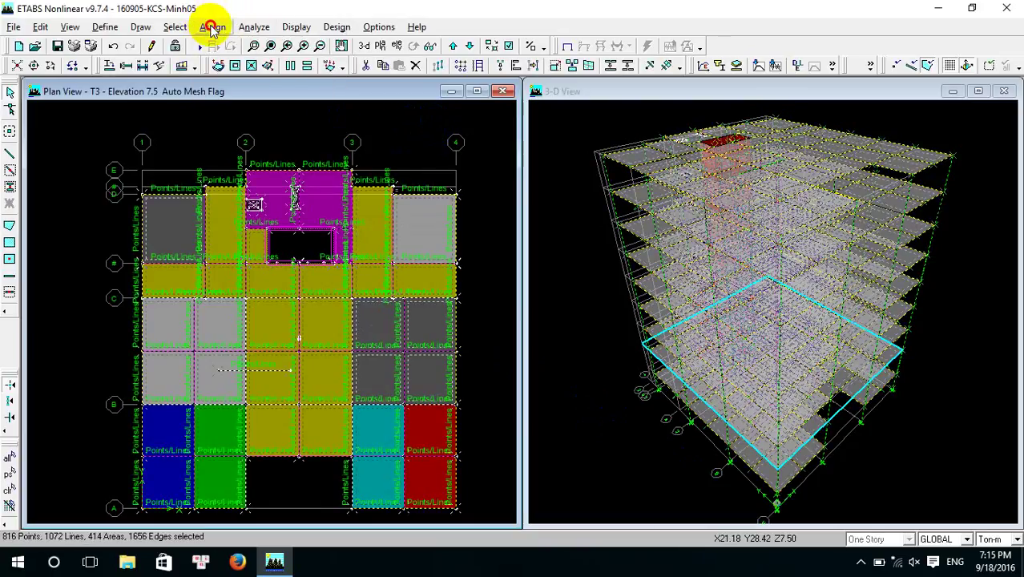
click(211, 26)
mouse_move(265, 76)
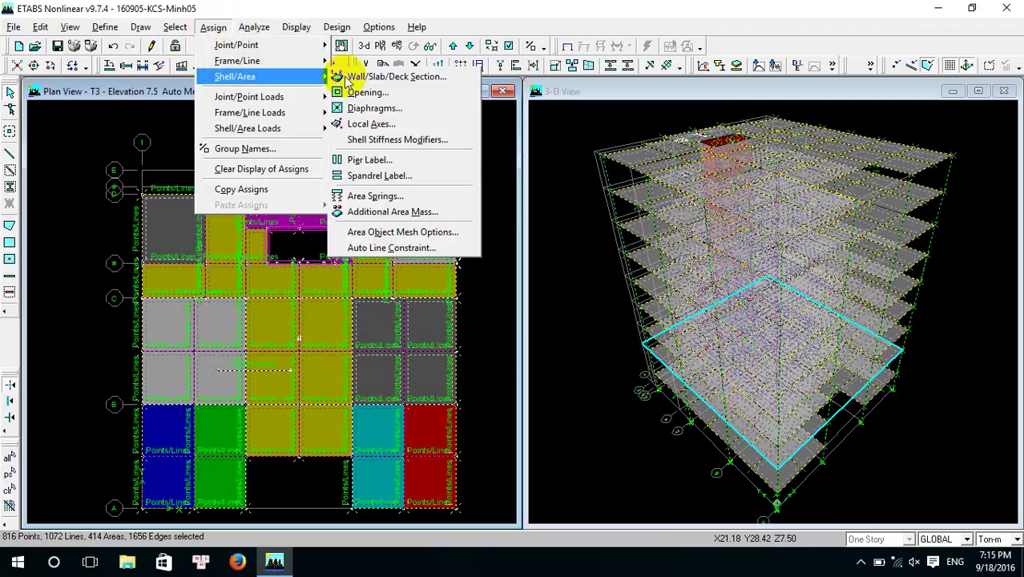
click(396, 232)
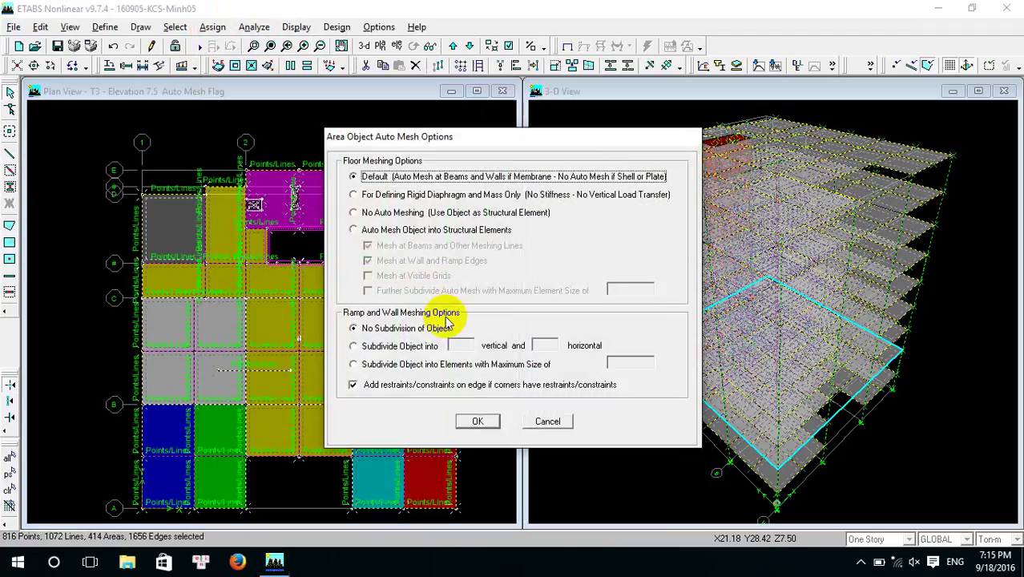
click(356, 230)
click(368, 245)
click(367, 245)
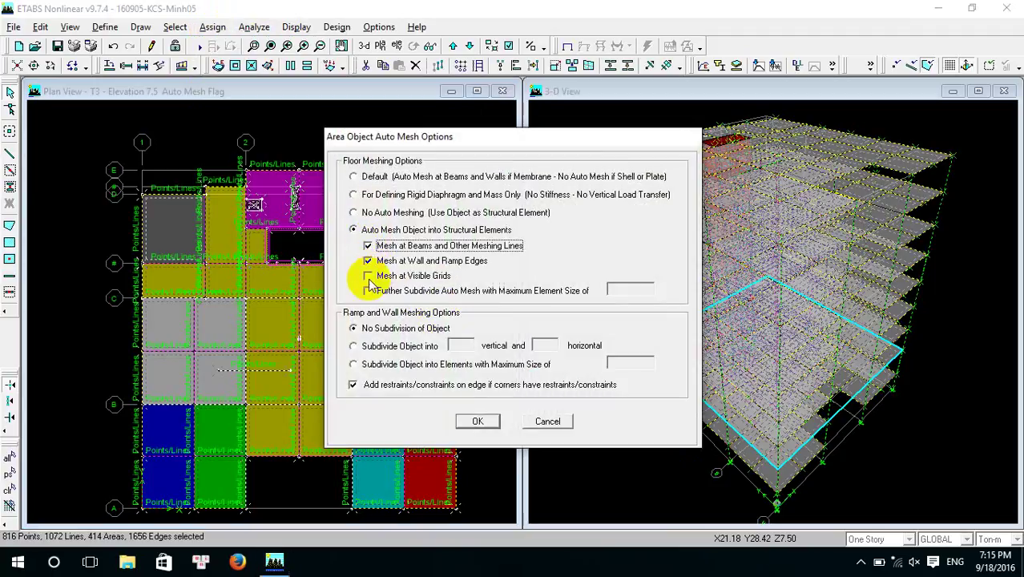
click(368, 274)
click(368, 291)
double_click(622, 288)
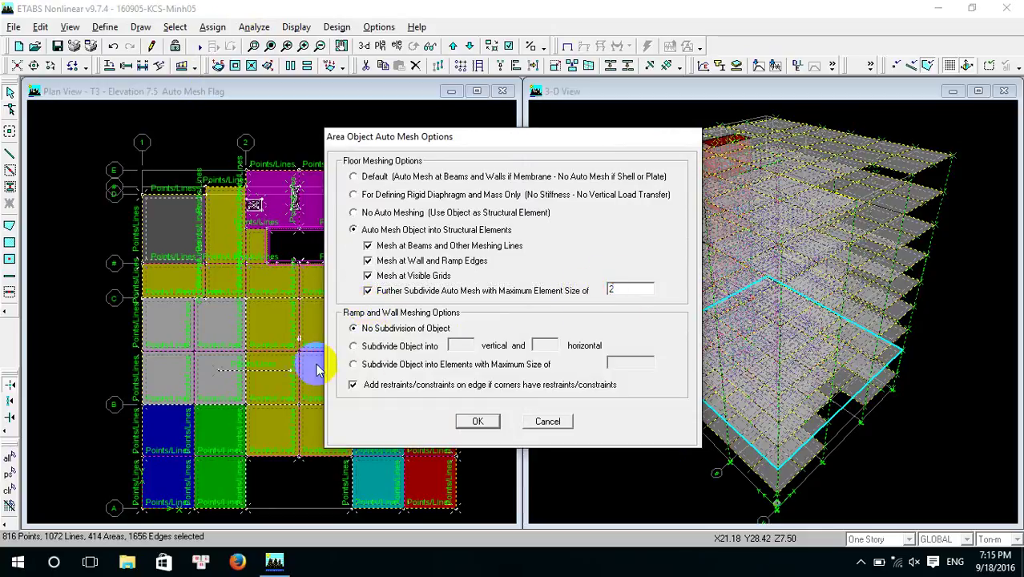
- Subdivide ramps and walls into elements with a maximum size of 2 and apply the area mesh options
click(353, 364)
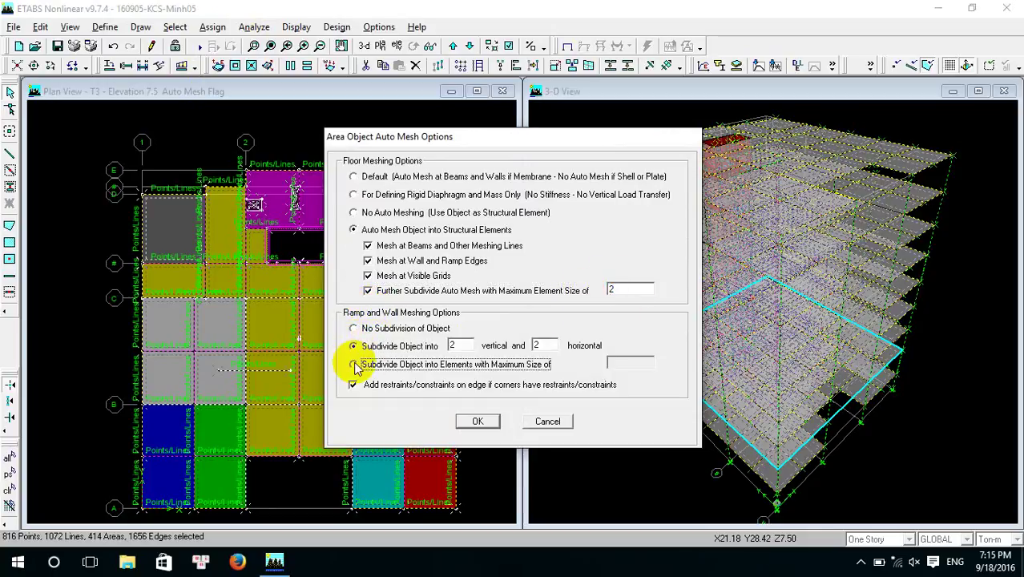
double_click(613, 362)
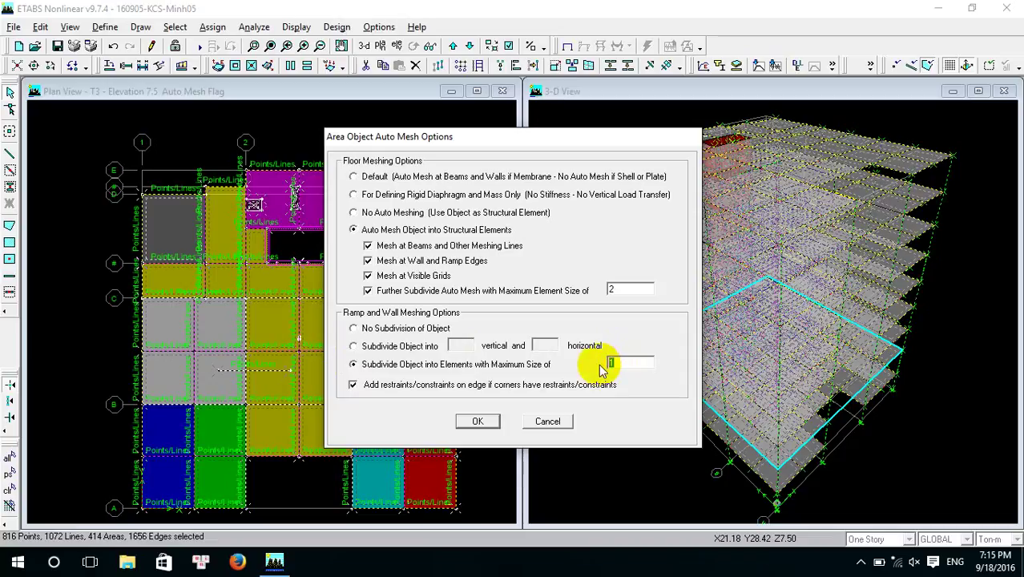
text(2)
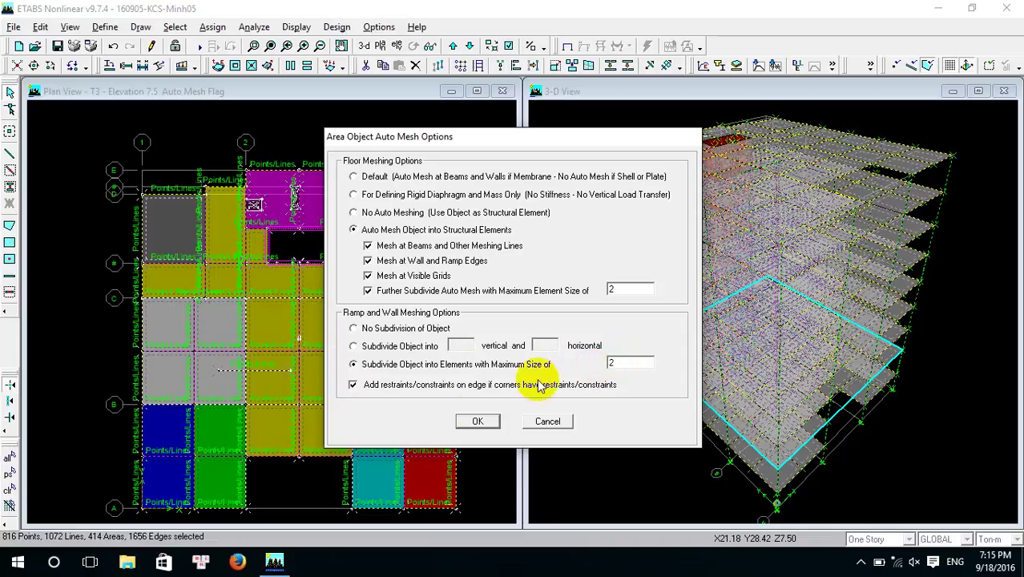
click(475, 421)
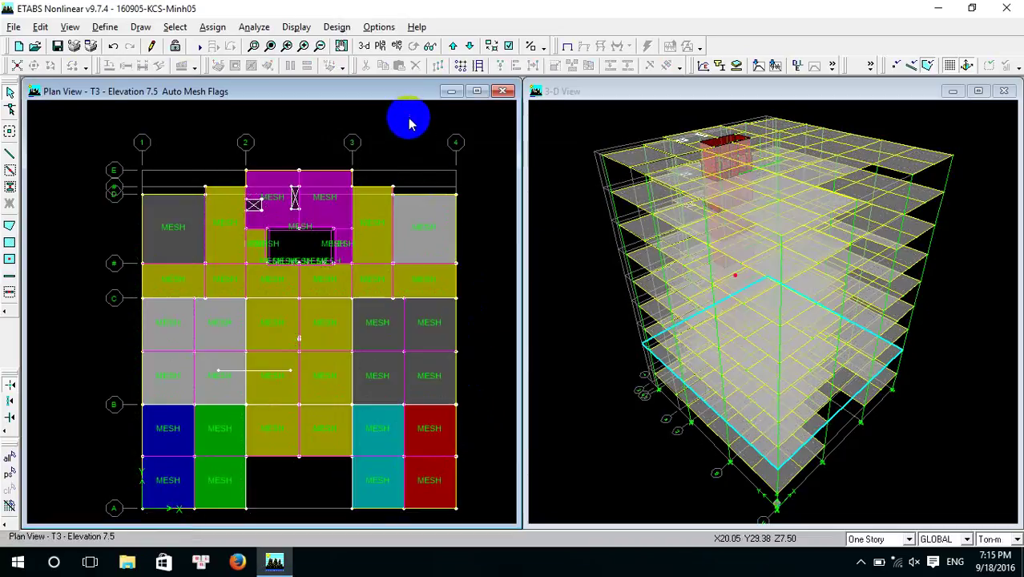
- Turn on the display of the auto area mesh in the T3 plan view
click(509, 46)
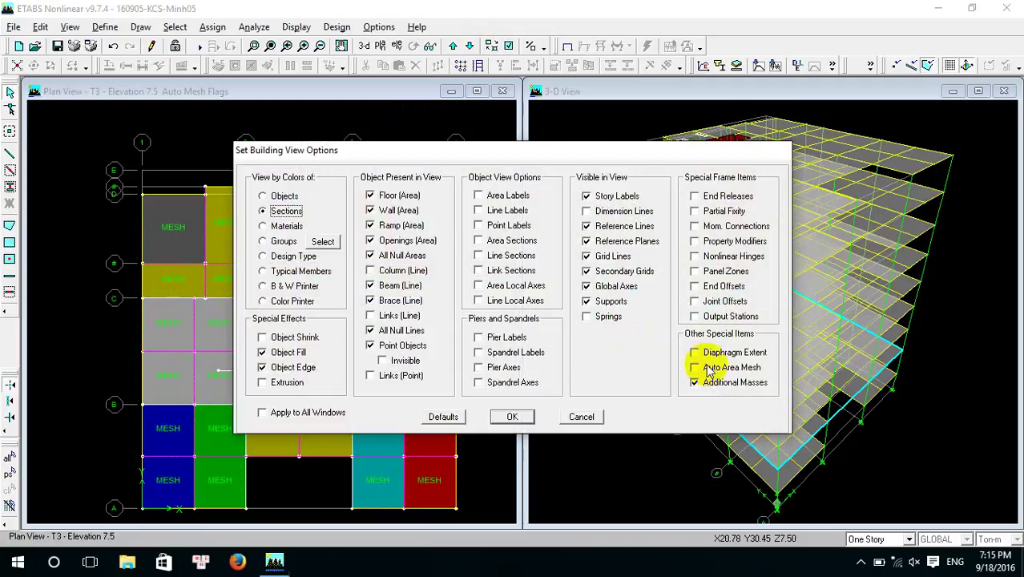
click(694, 367)
click(510, 417)
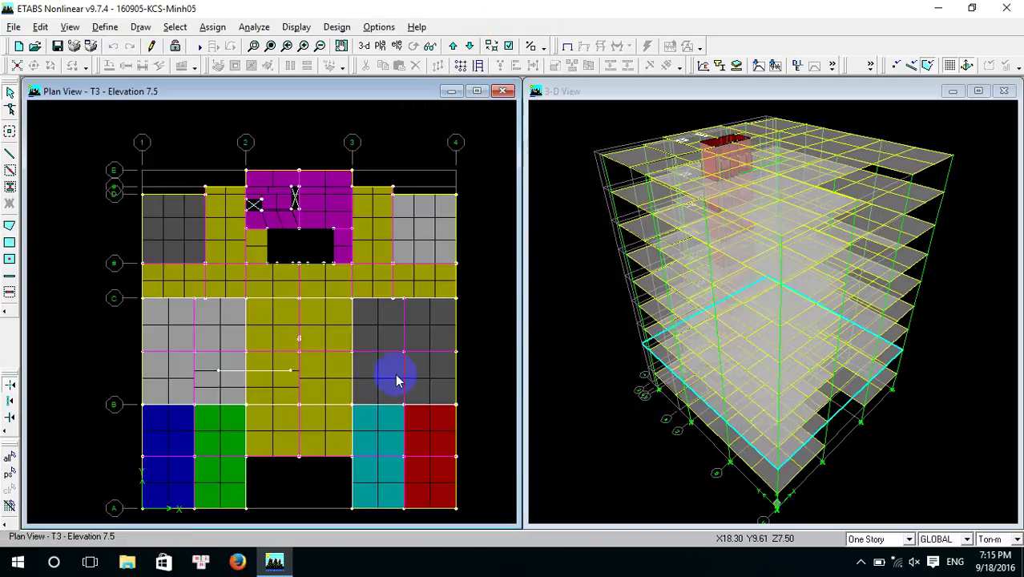
- Examine the generated floor mesh in the T3 plan, especially around the openings between grid lines 2 and 3
scroll(369, 353, up, 2)
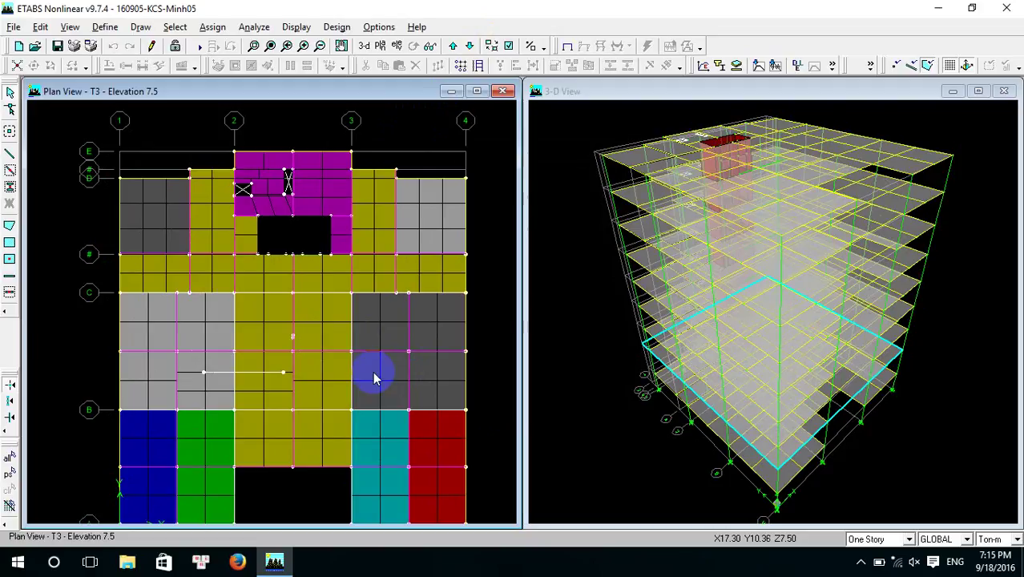
scroll(392, 324, down, 1)
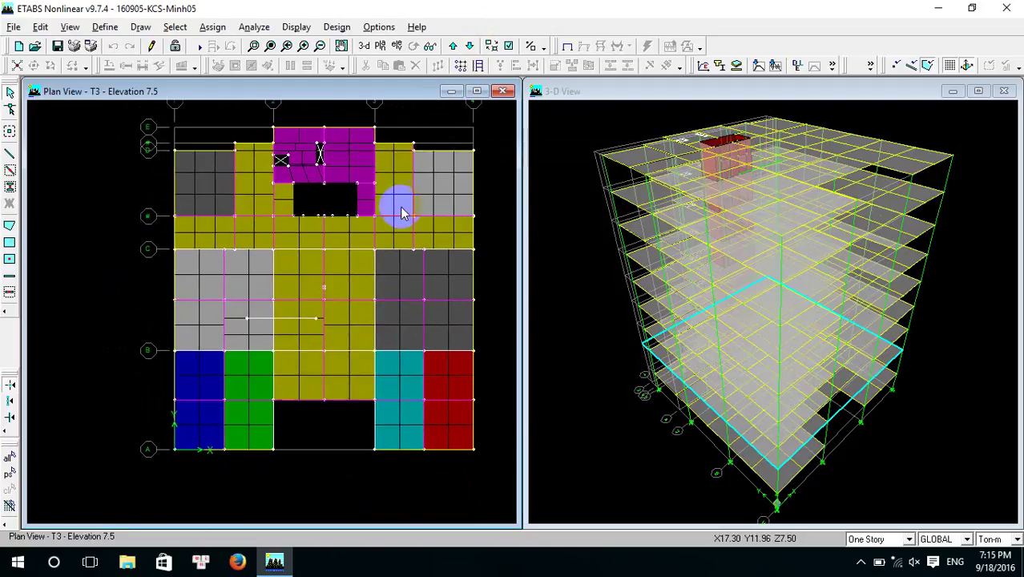
scroll(357, 265, up, 2)
scroll(253, 250, up, 3)
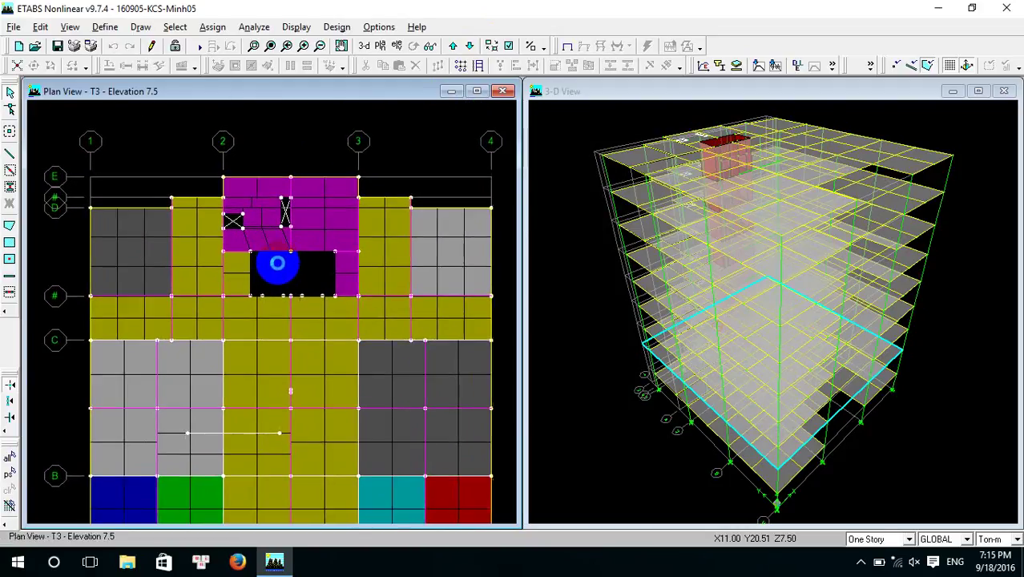
scroll(259, 273, up, 2)
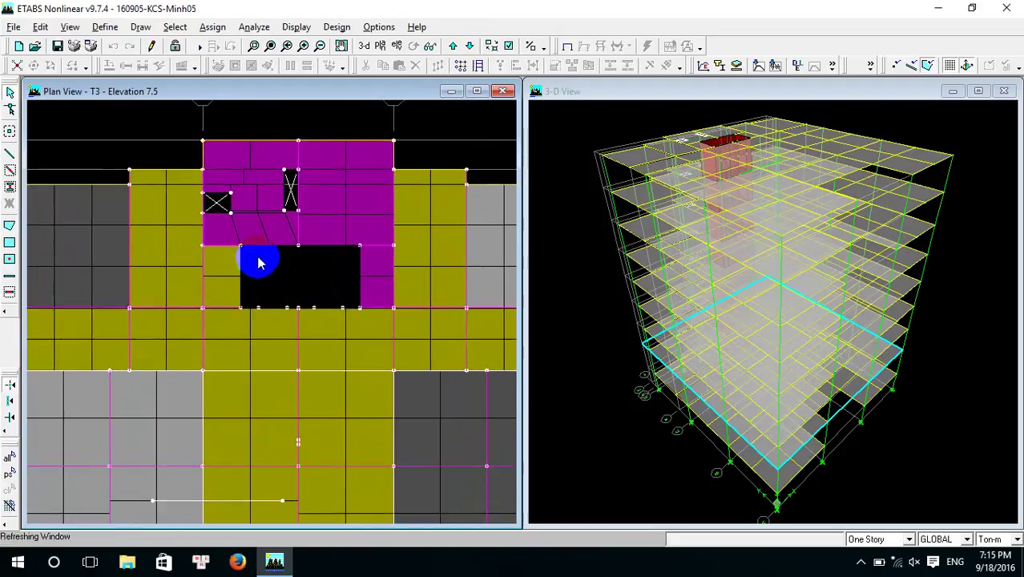
scroll(259, 259, down, 3)
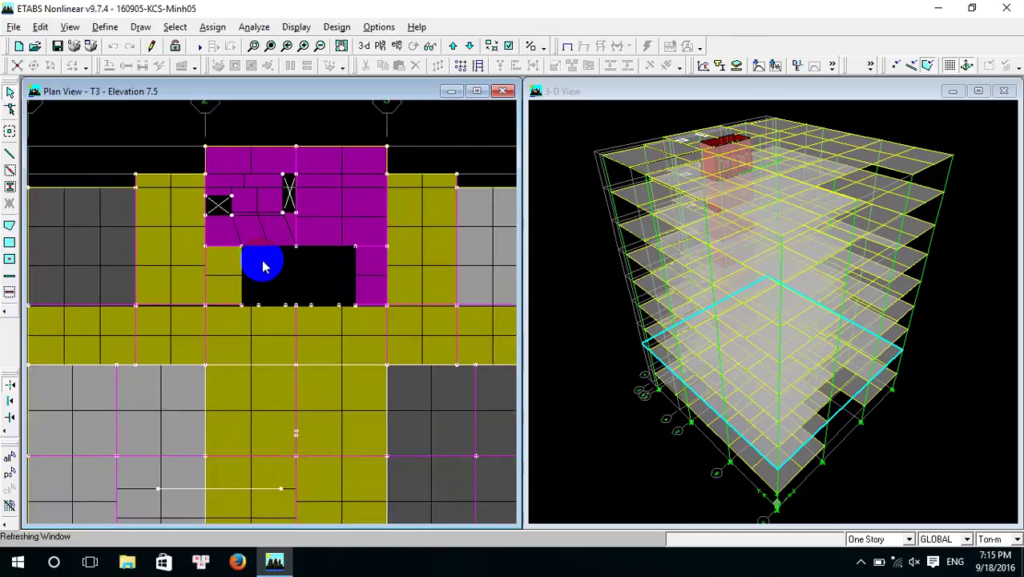
scroll(268, 258, down, 3)
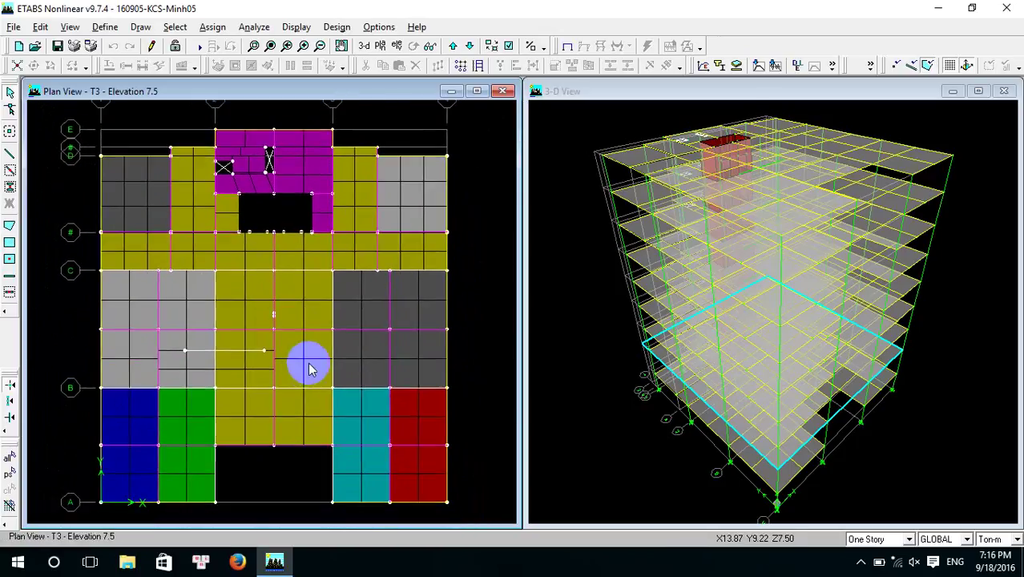
scroll(298, 360, down, 2)
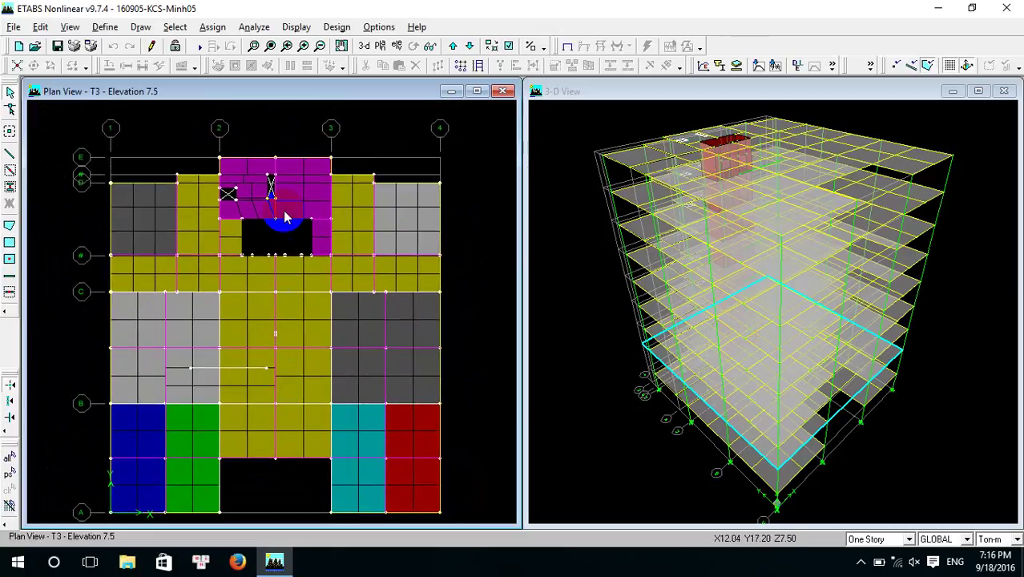
click(100, 28)
click(143, 9)
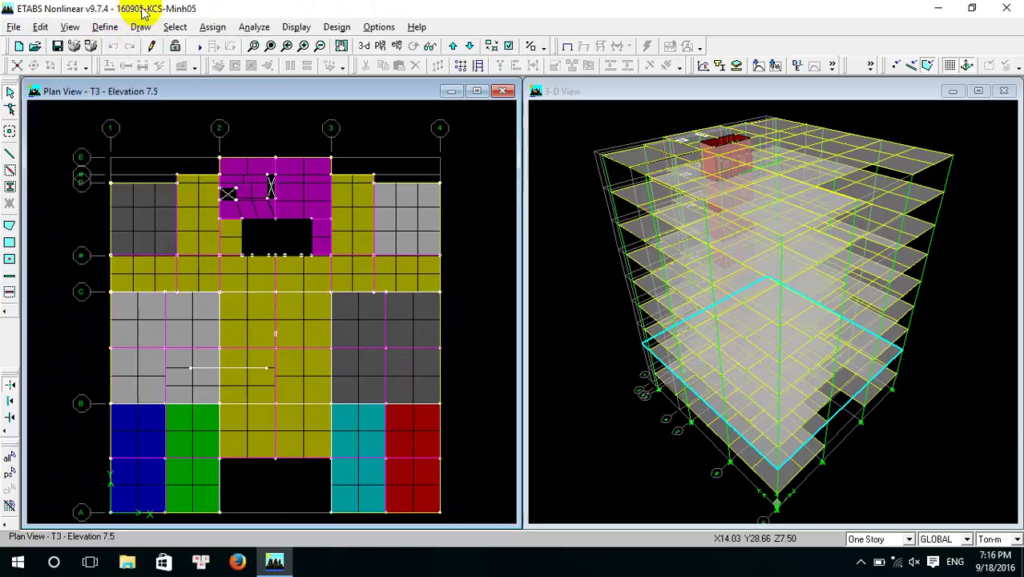
scroll(279, 268, down, 1)
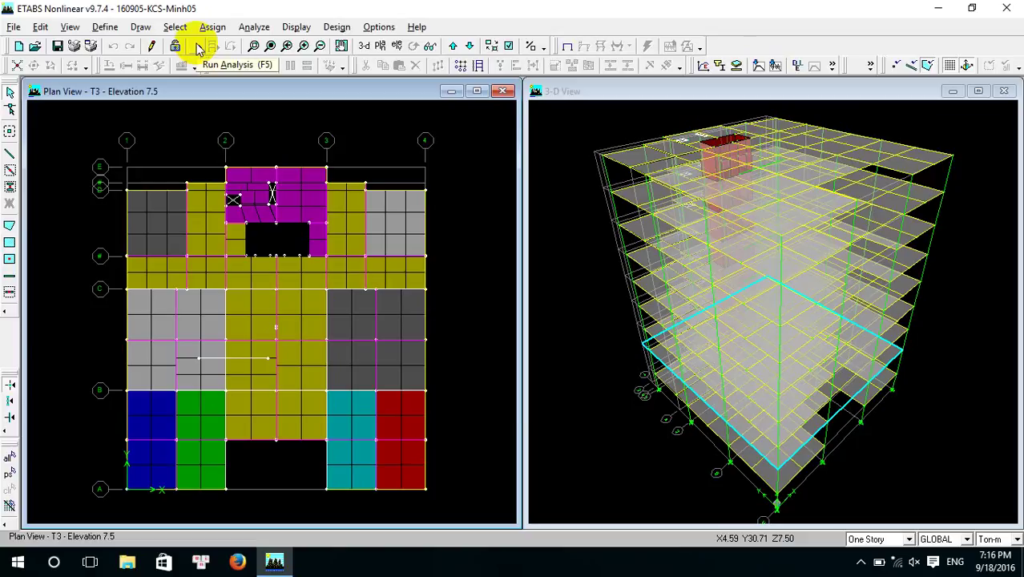
- Run the analysis, dismiss the warning notice and make the T3 plan view active
click(200, 46)
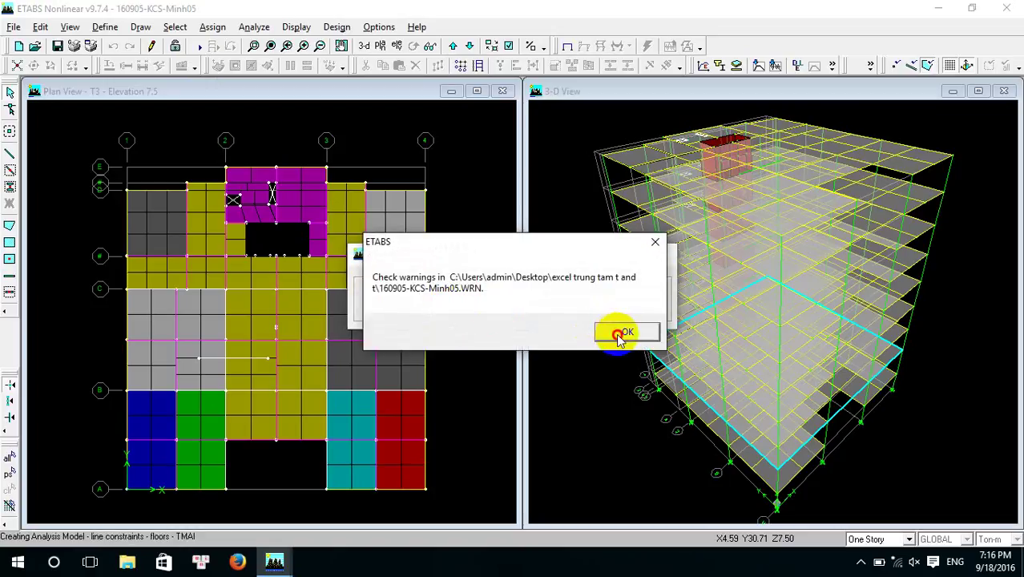
click(616, 332)
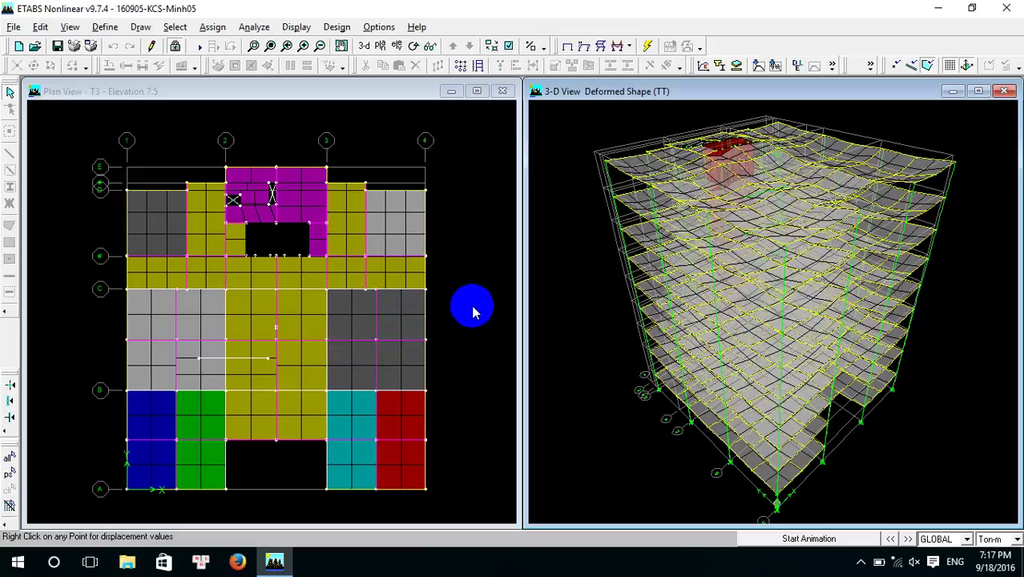
click(376, 341)
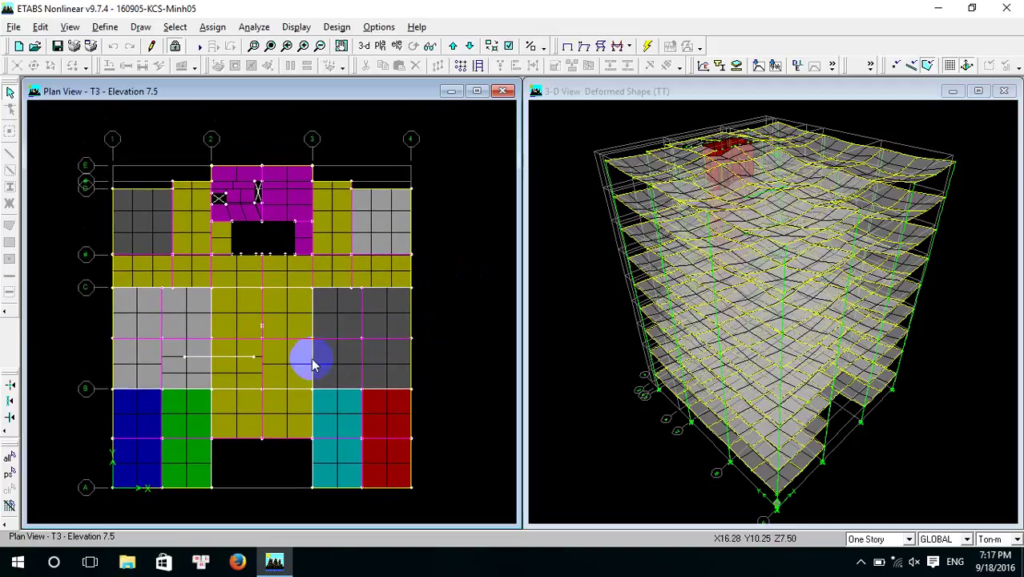
- Switch to File Explorer, launch EarthQuake Load.exe from C:\KetcauSoft\EQL and dismiss its startup messages
click(127, 561)
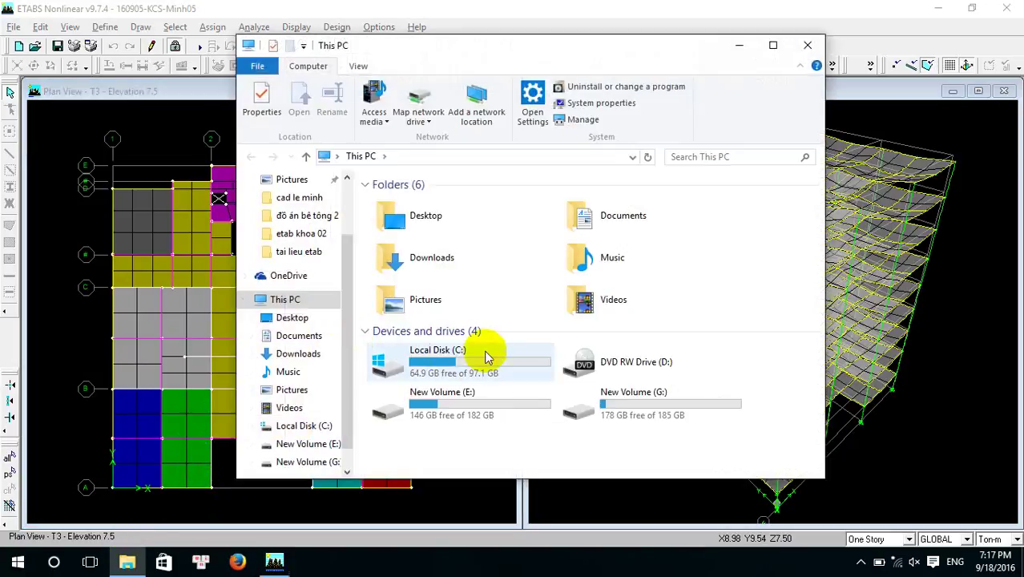
double_click(434, 357)
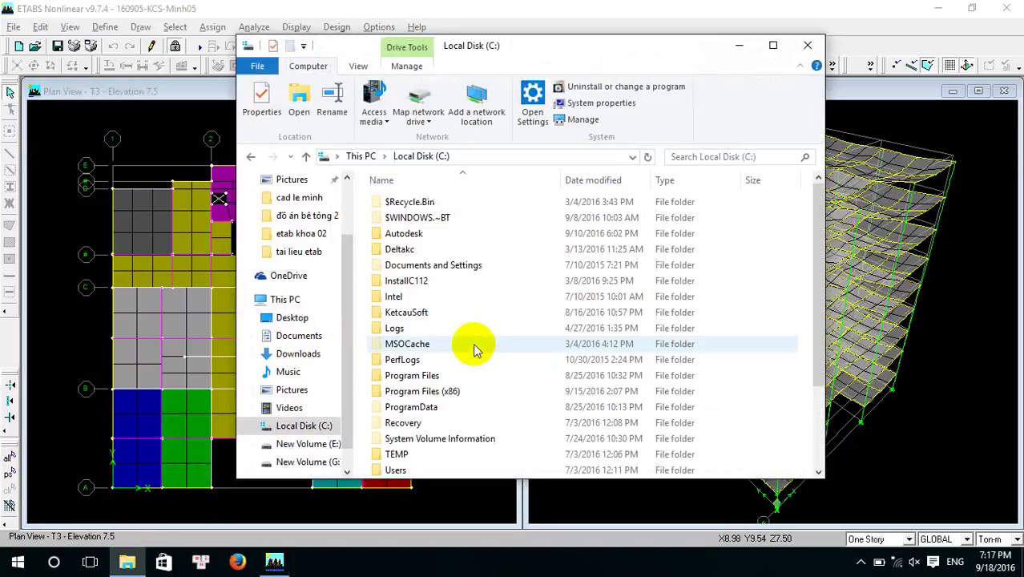
double_click(447, 313)
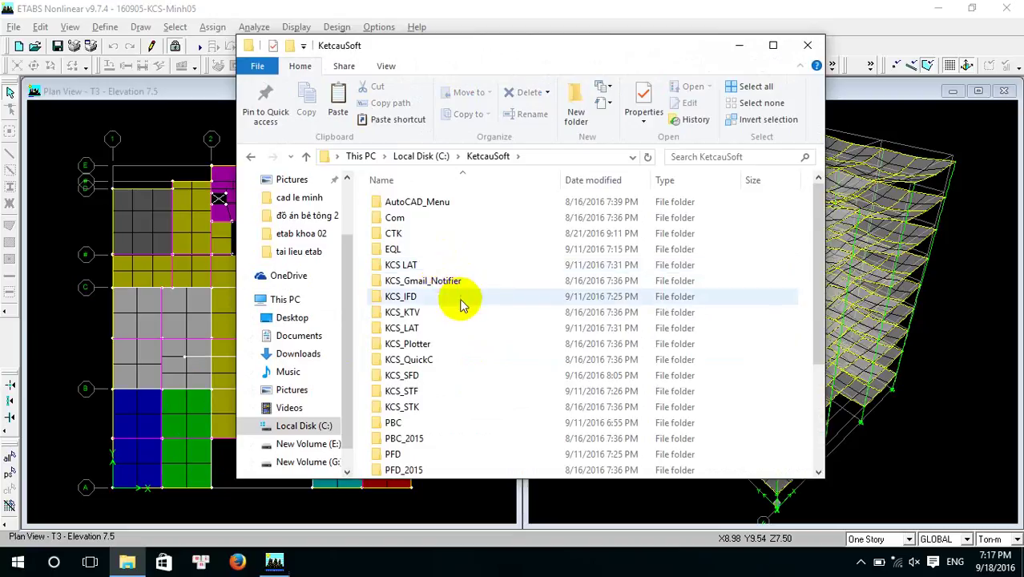
double_click(456, 248)
double_click(439, 235)
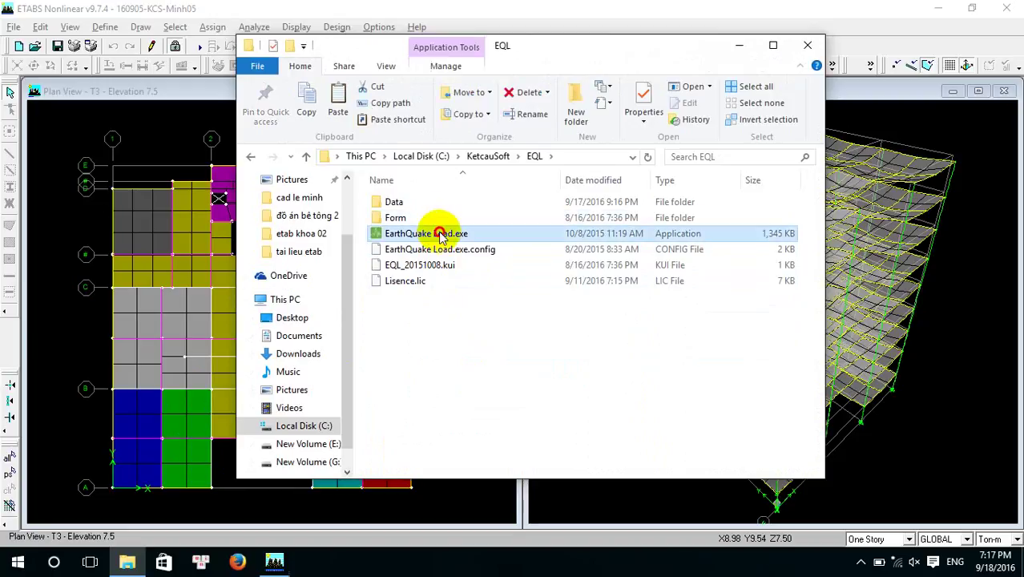
click(561, 296)
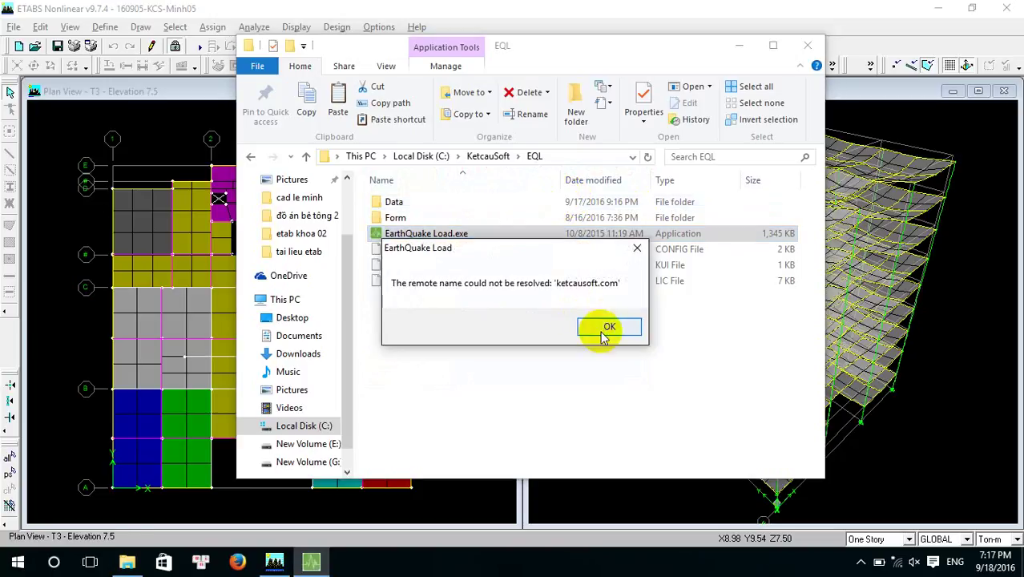
click(610, 328)
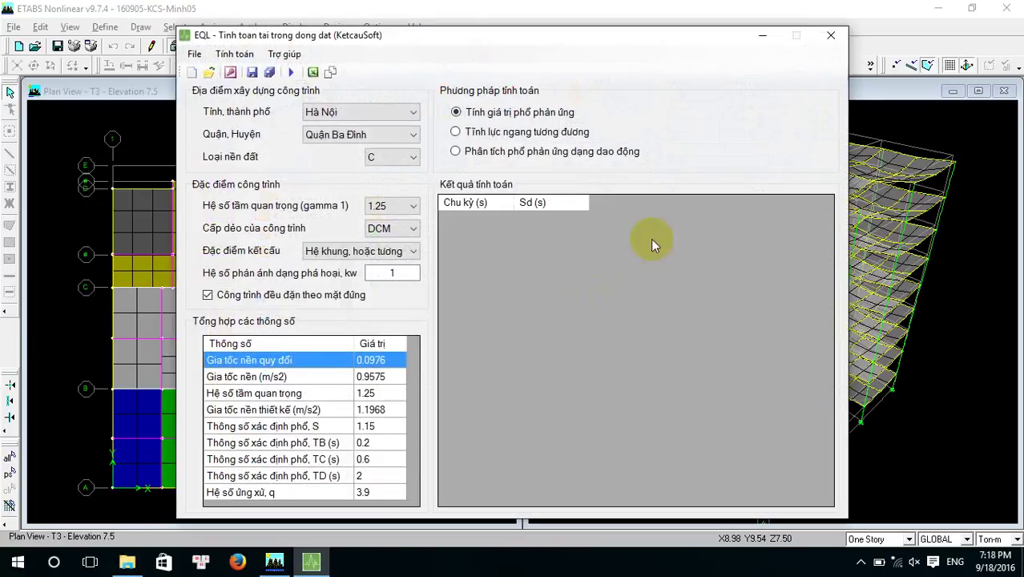
- Minimize the EQL earthquake load program, close the File Explorer window and return to ETABS
click(168, 92)
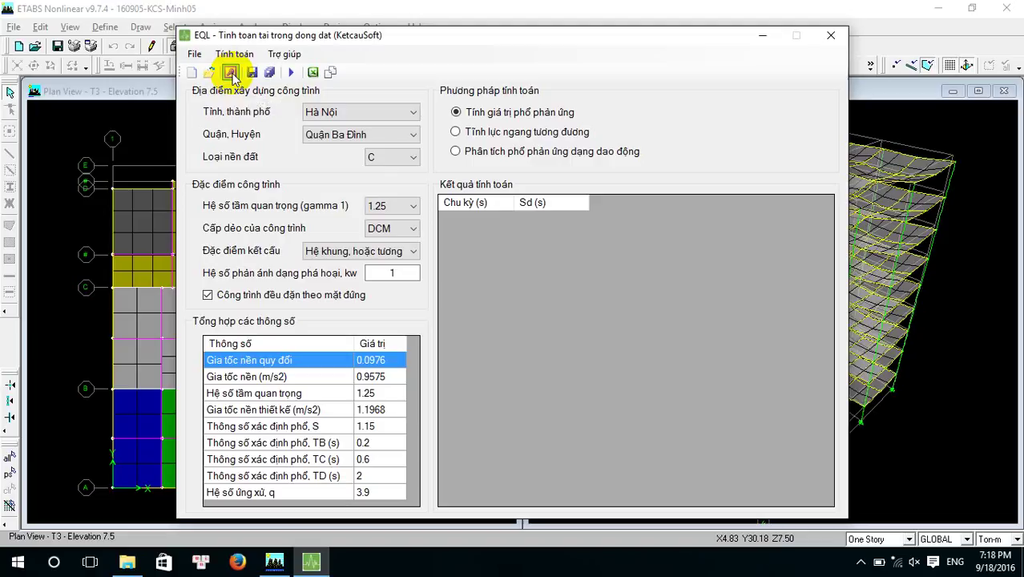
click(766, 37)
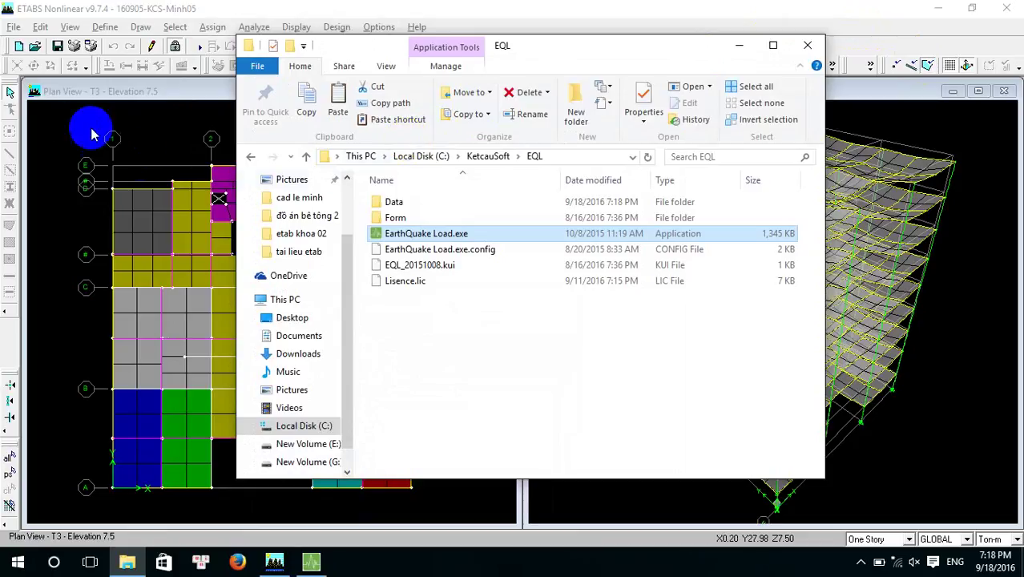
click(810, 46)
- Start exporting the model's input and output as an Access database file
click(14, 27)
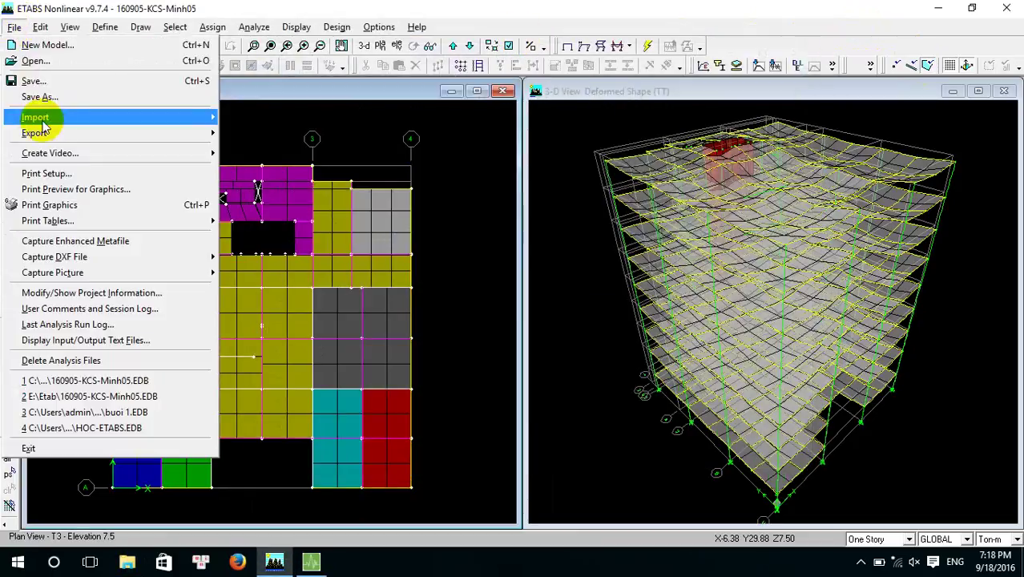
mouse_move(80, 135)
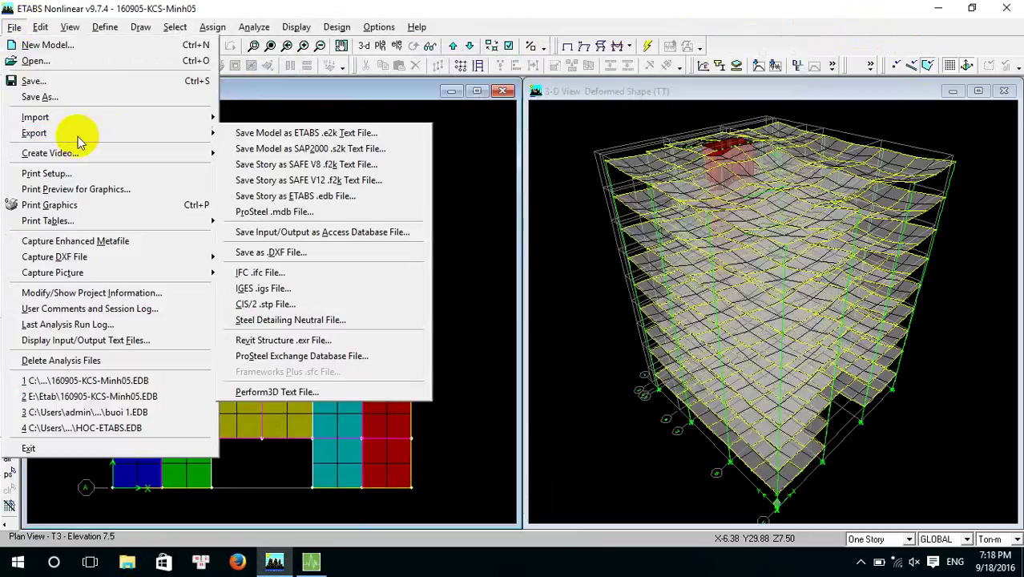
click(298, 233)
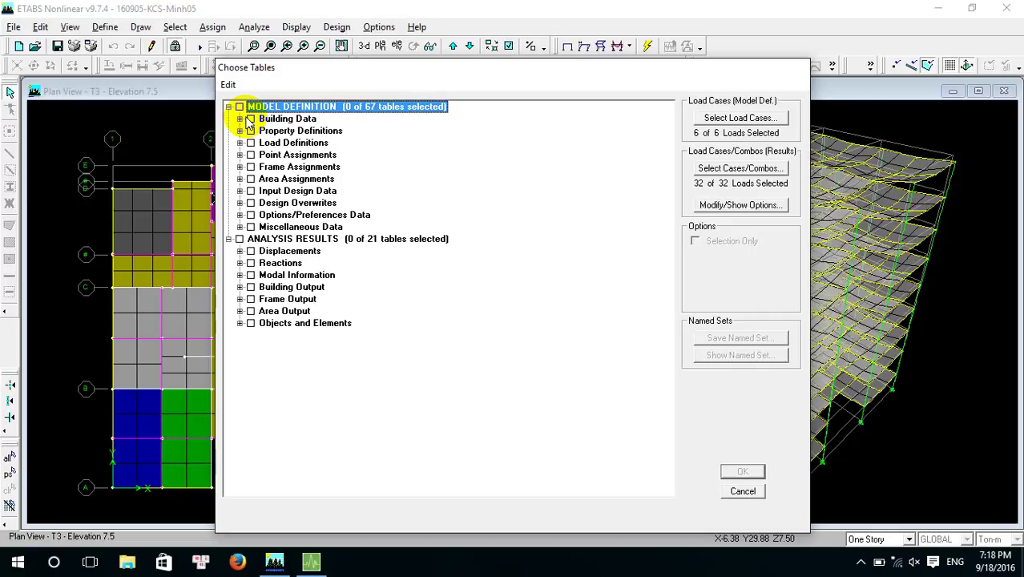
- Review the EQL earthquake load program's input parameters and help options, and return to the ETABS table selection
click(311, 561)
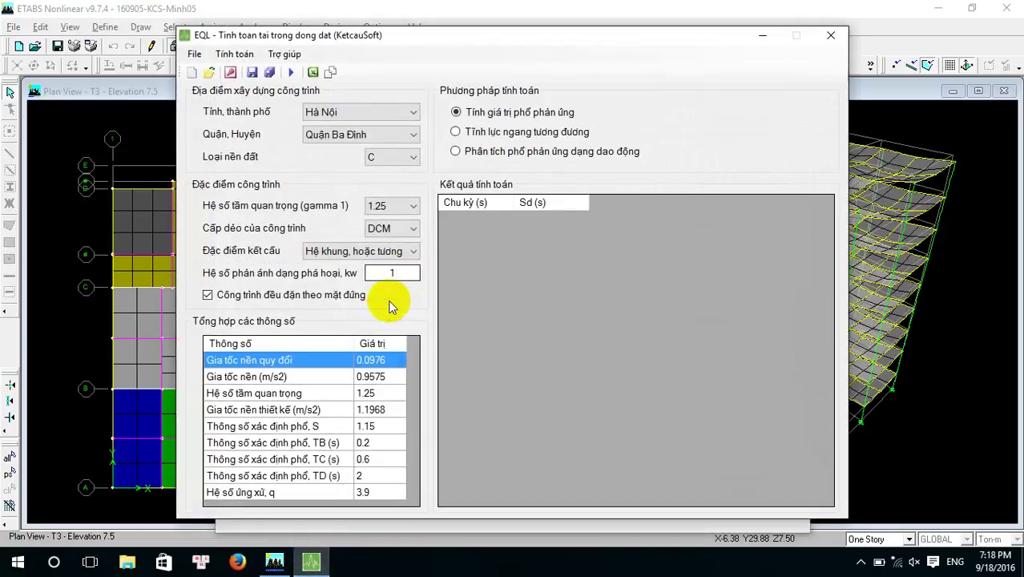
mouse_move(325, 565)
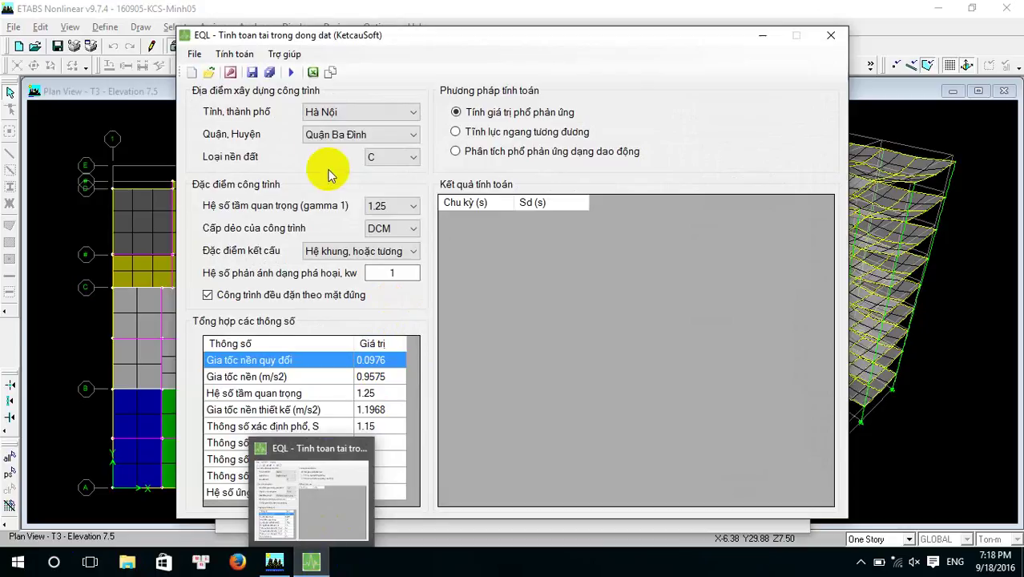
click(292, 54)
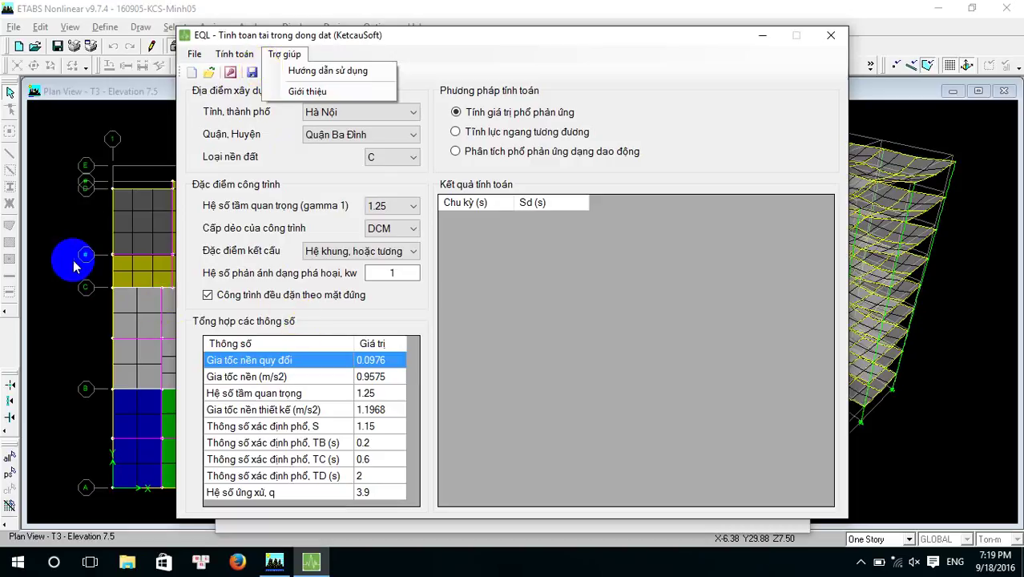
click(831, 35)
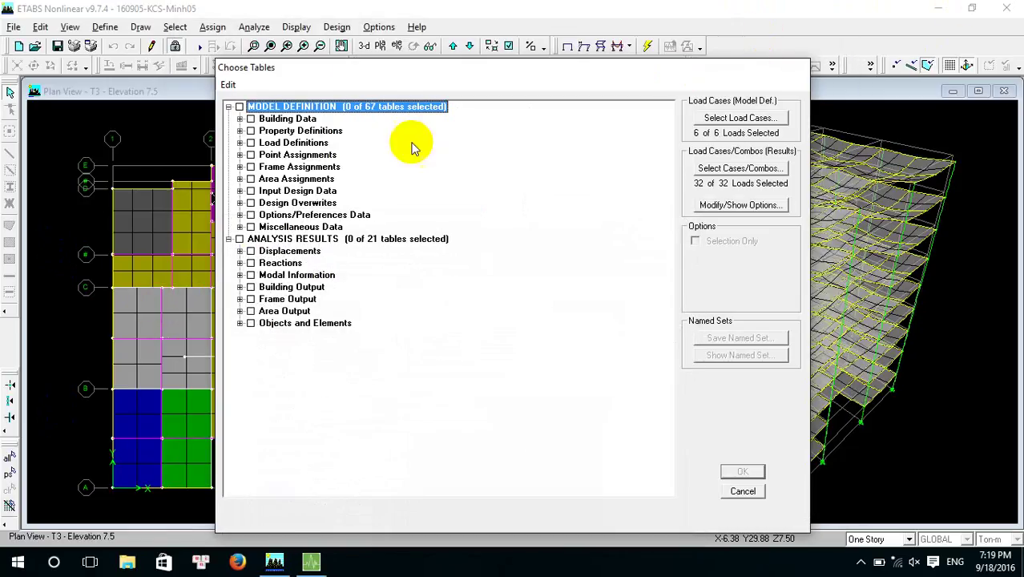
- Select the Building Data, Building Output and Modal Information tables for the export and confirm the choice
click(250, 118)
click(250, 119)
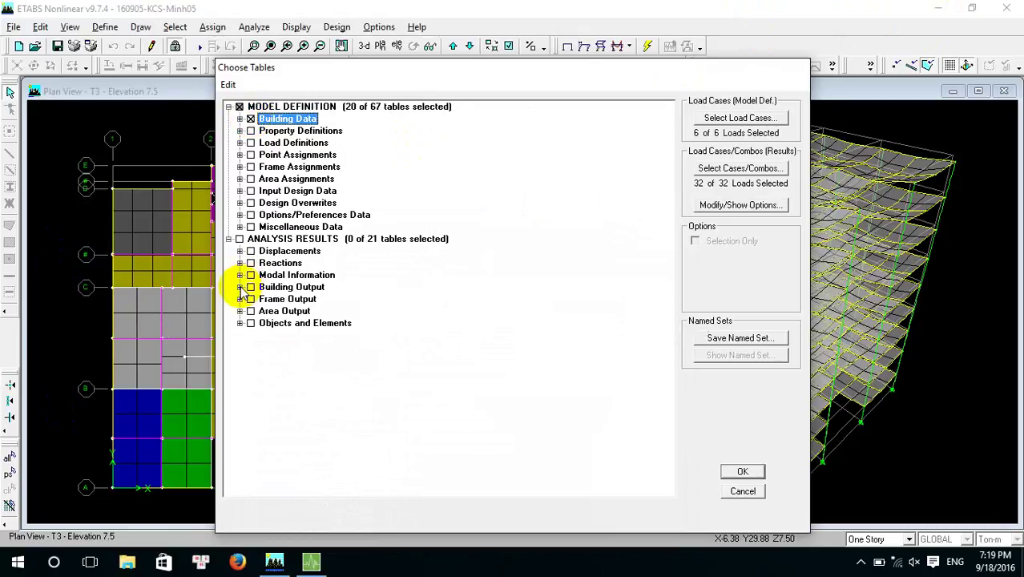
click(250, 287)
click(250, 275)
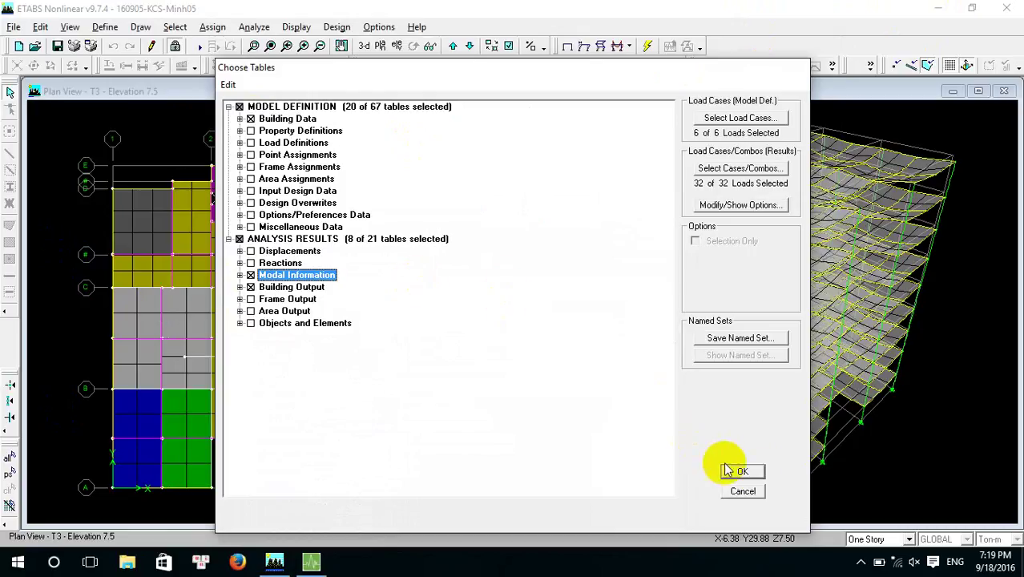
click(749, 471)
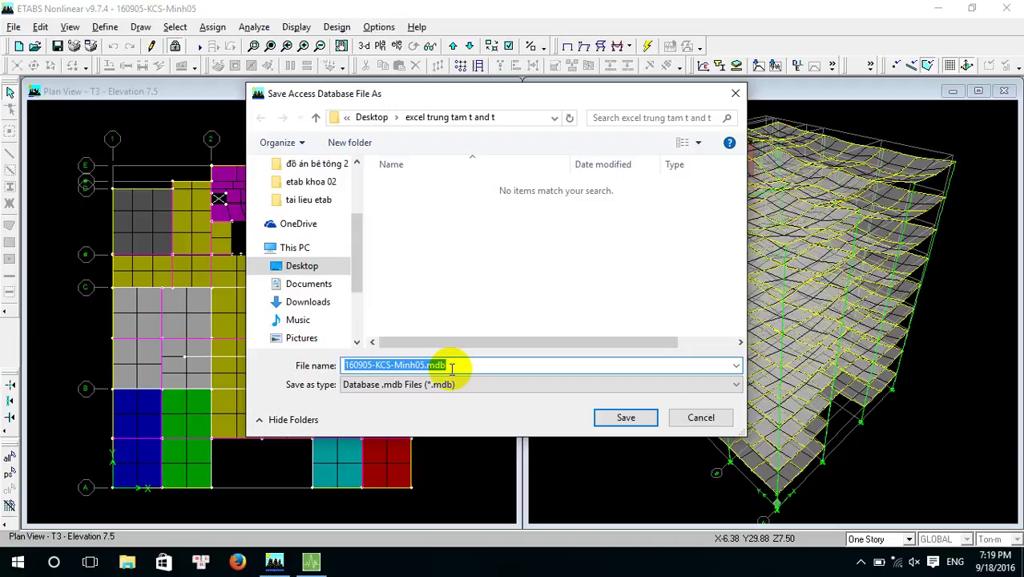
- Save the Access database as "tong the" in the Desktop folder "excel trung tam t and t"
text(tong the)
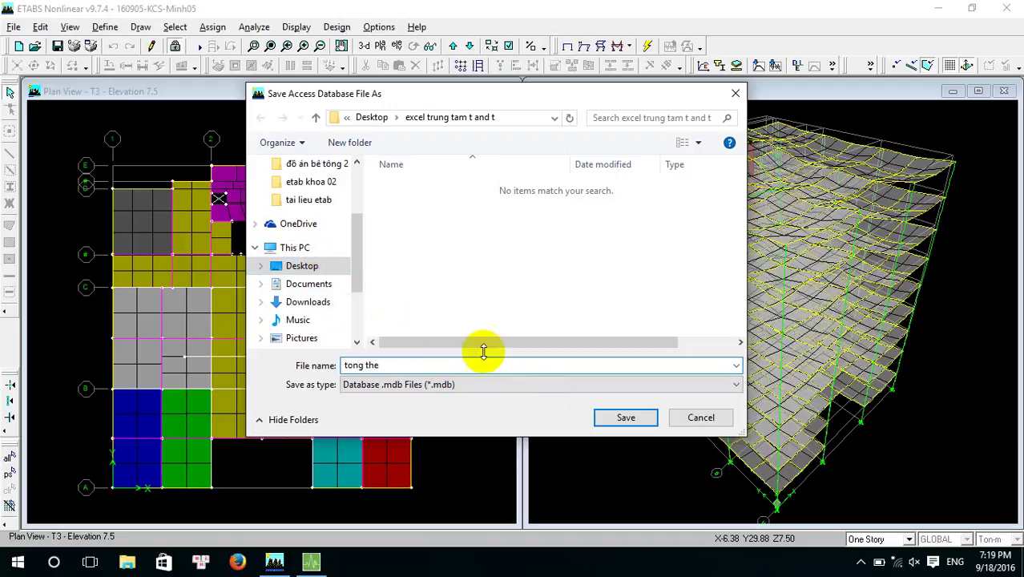
click(325, 268)
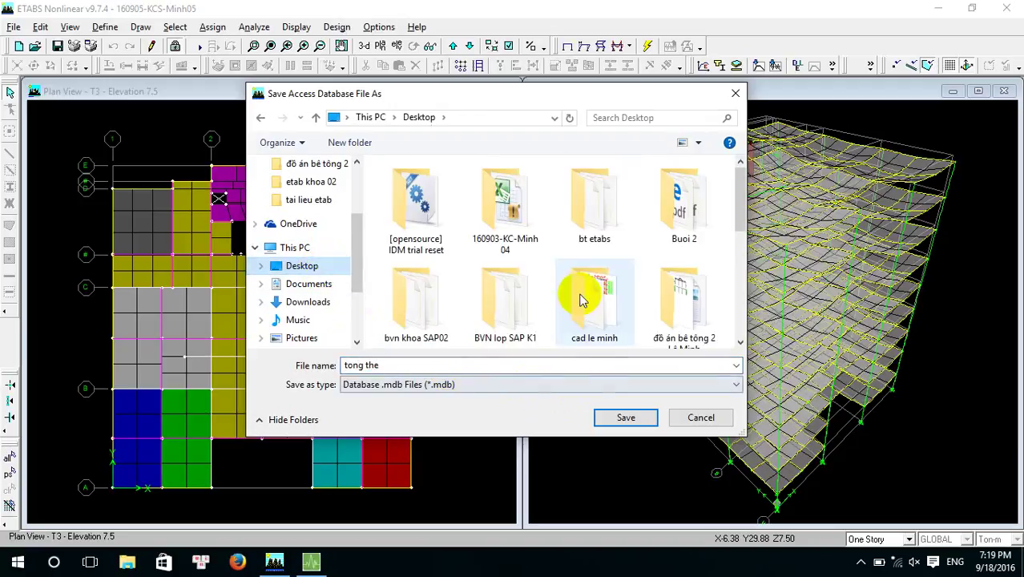
scroll(583, 296, down, 1)
click(663, 298)
click(633, 423)
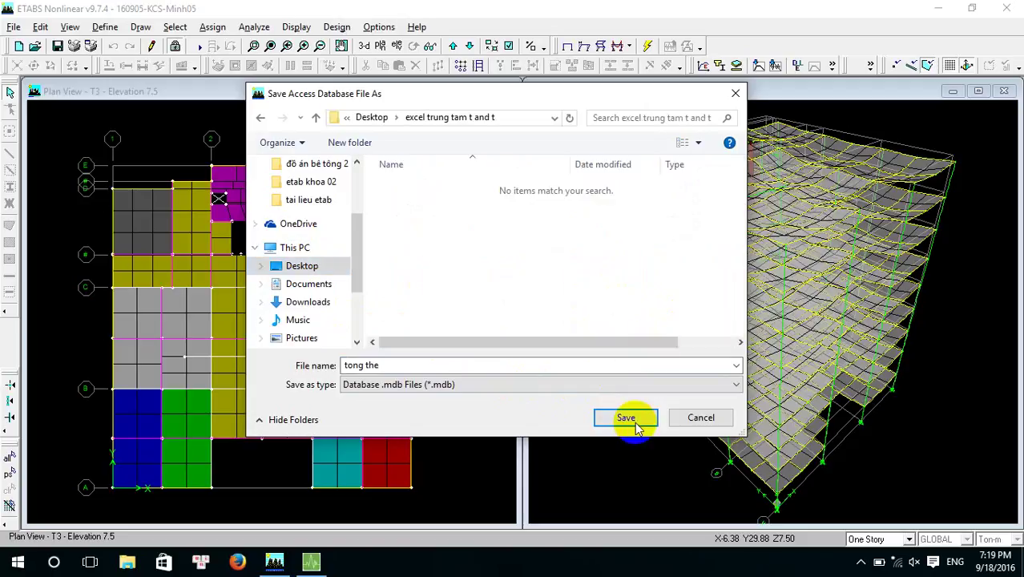
click(626, 418)
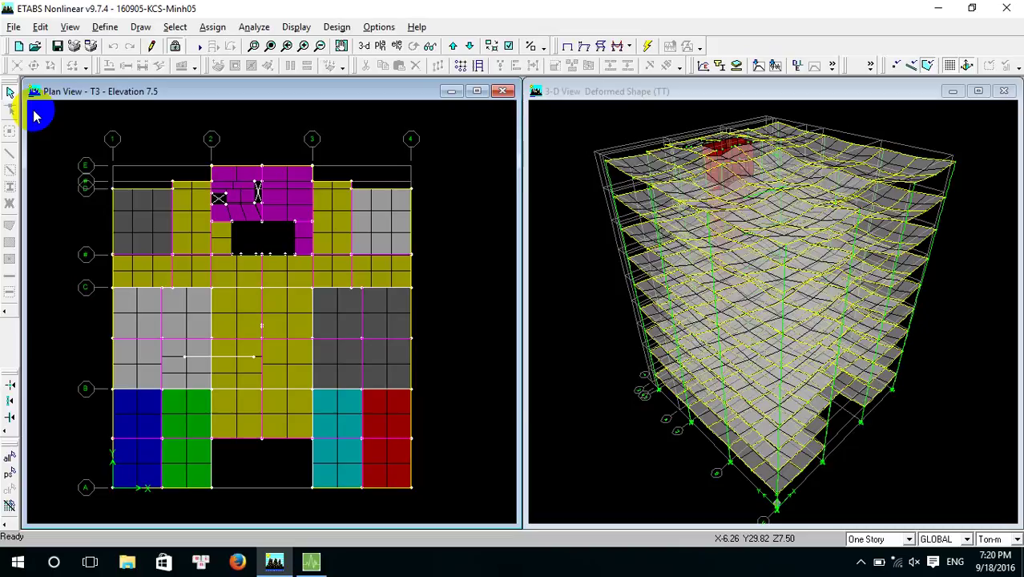
click(105, 26)
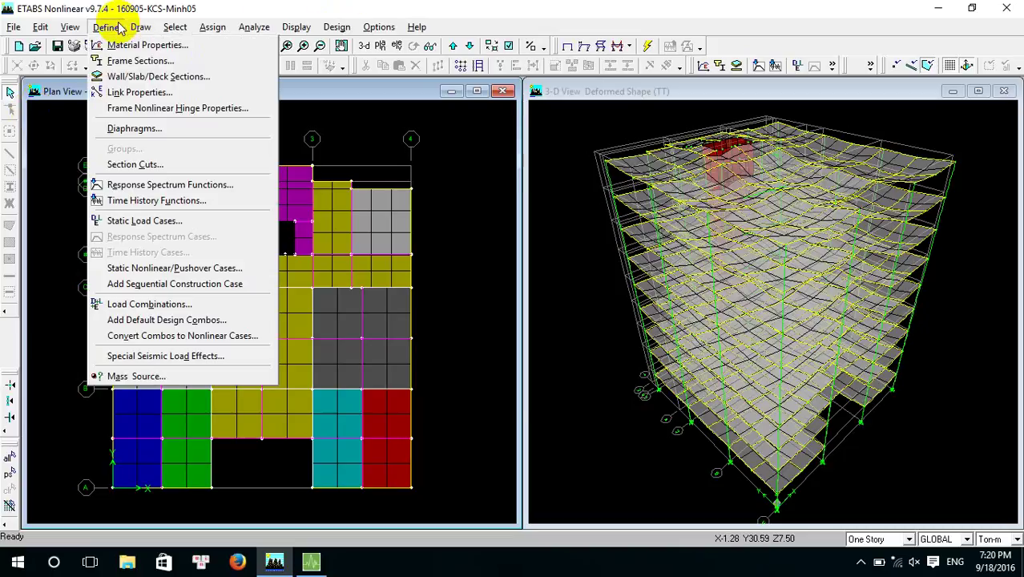
click(151, 375)
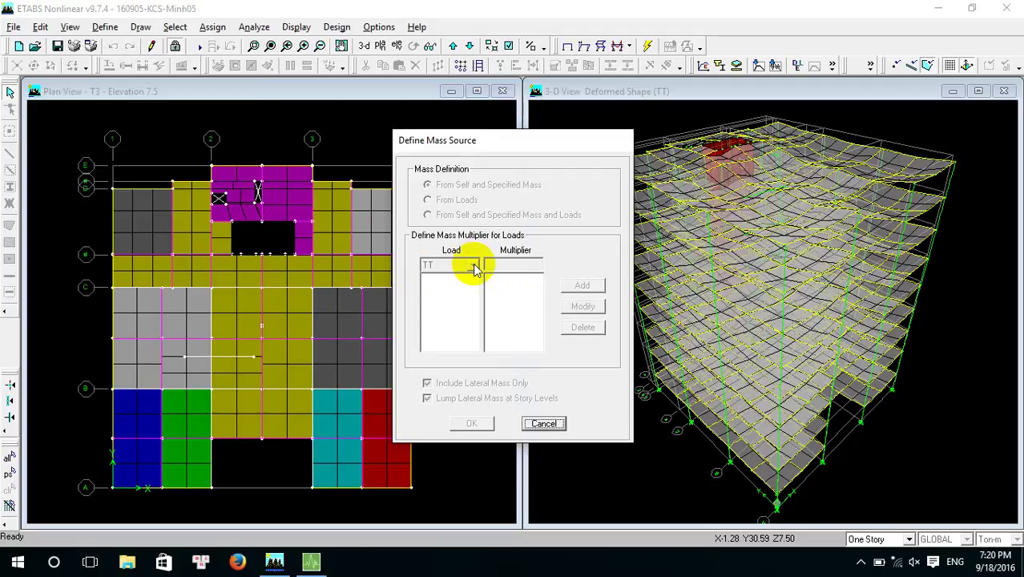
click(545, 425)
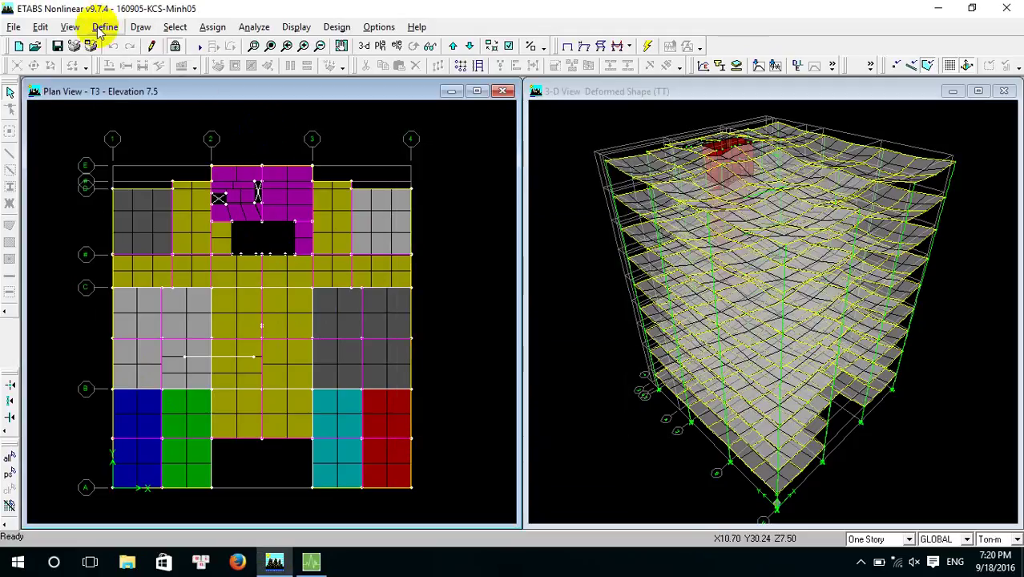
- Unlock the model, deleting its analysis results, and set the mass source definition to From Loads
click(175, 45)
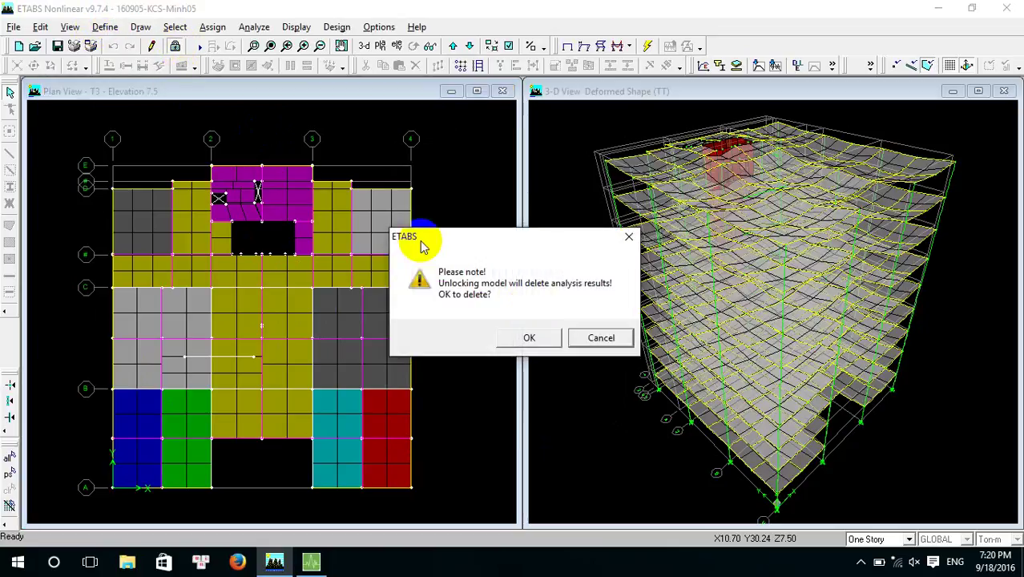
click(531, 337)
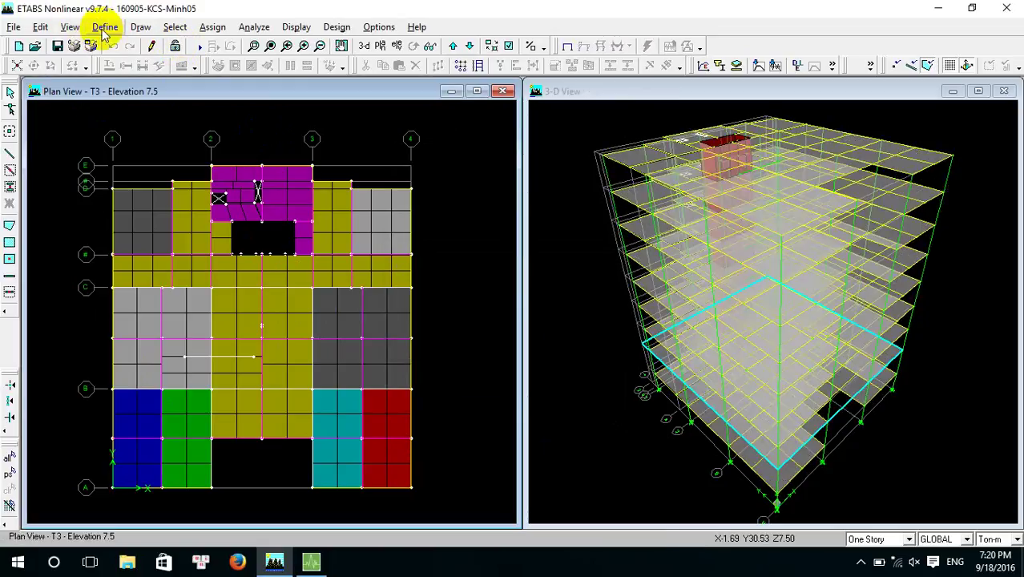
click(104, 30)
click(170, 370)
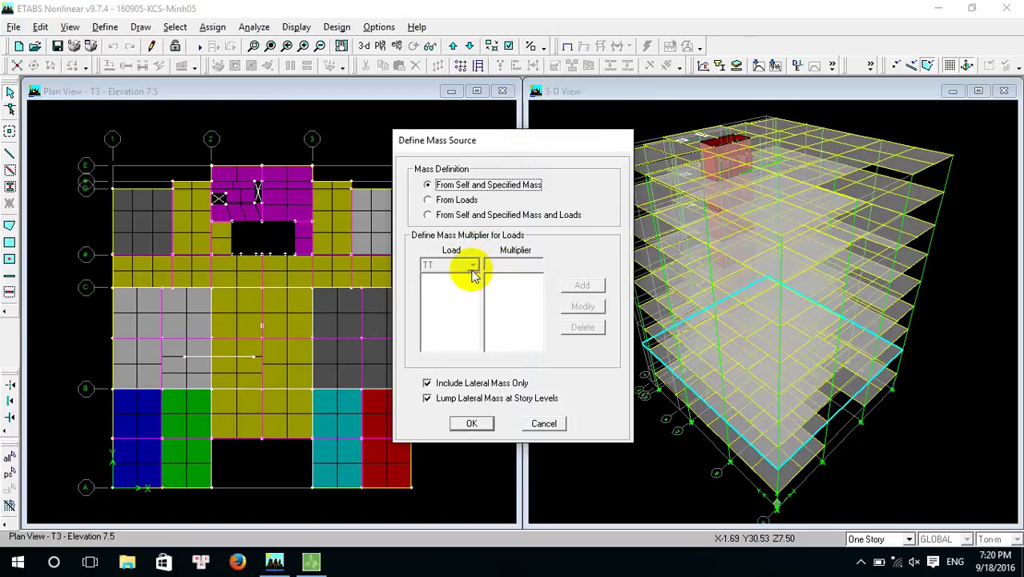
click(431, 201)
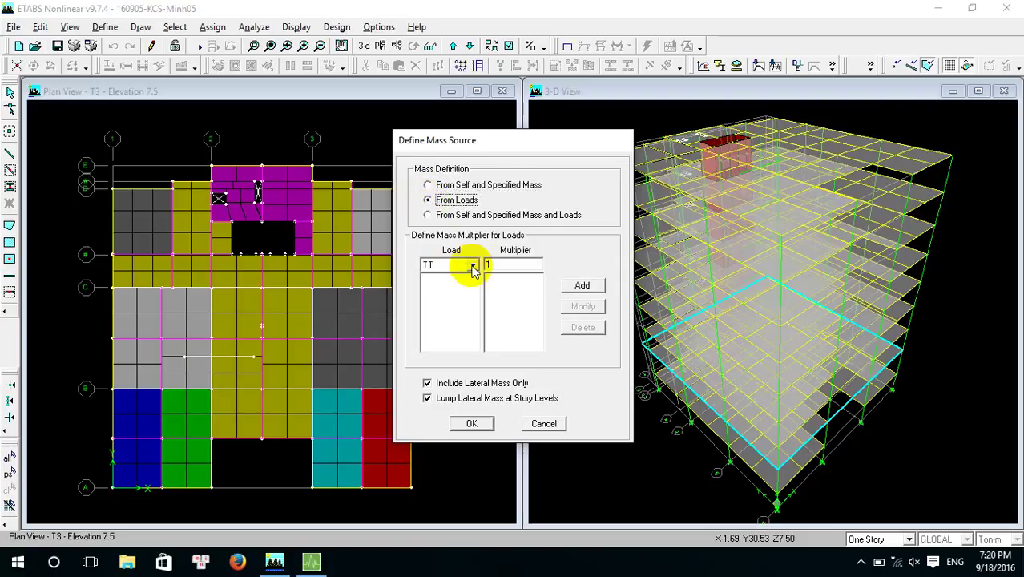
- Add load TT with a multiplier of 1 to the mass source
click(472, 265)
click(468, 282)
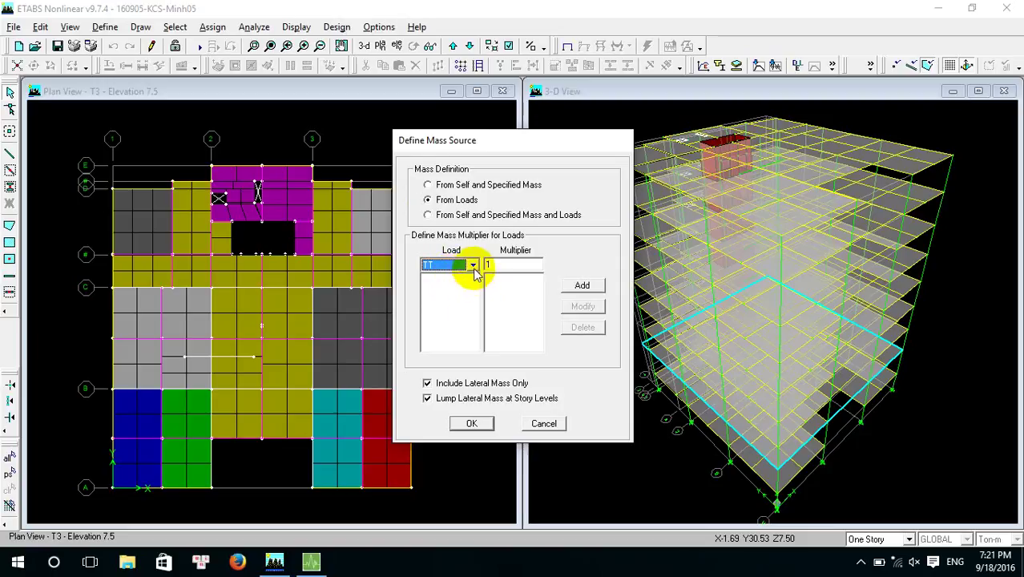
click(473, 265)
click(470, 279)
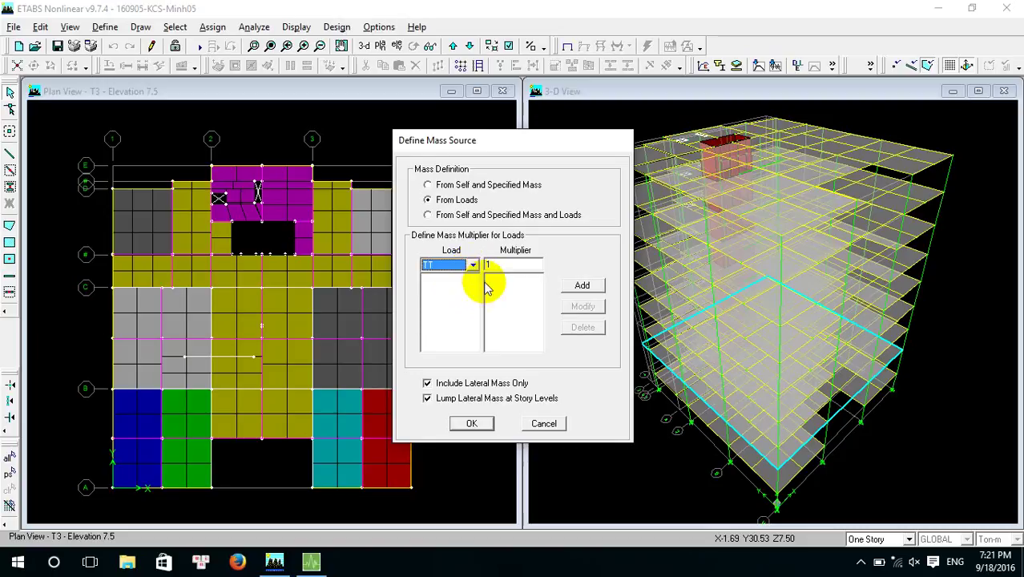
click(578, 286)
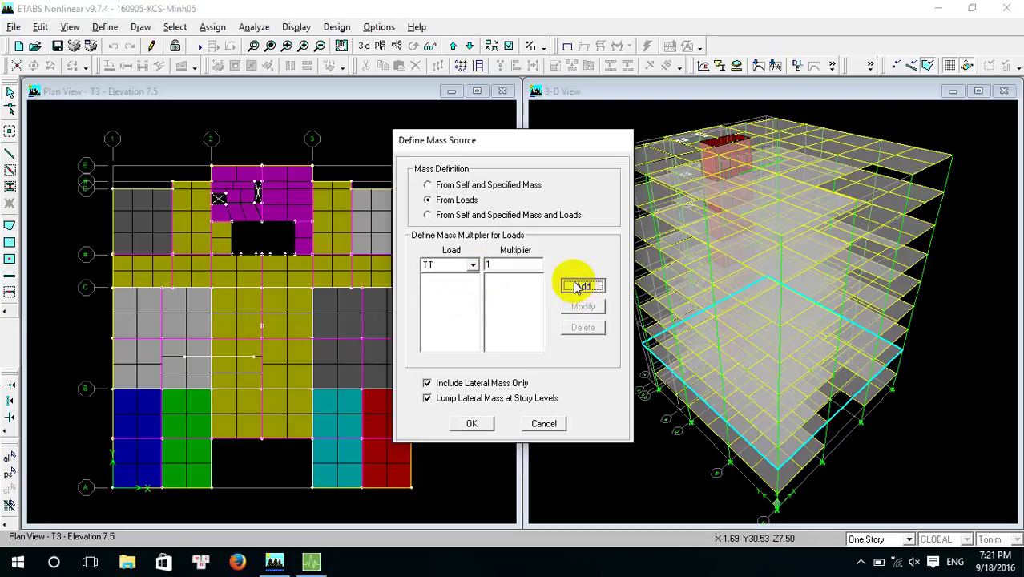
- Add load HT with a multiplier of 0.5 to the mass source and accept the definition
click(474, 270)
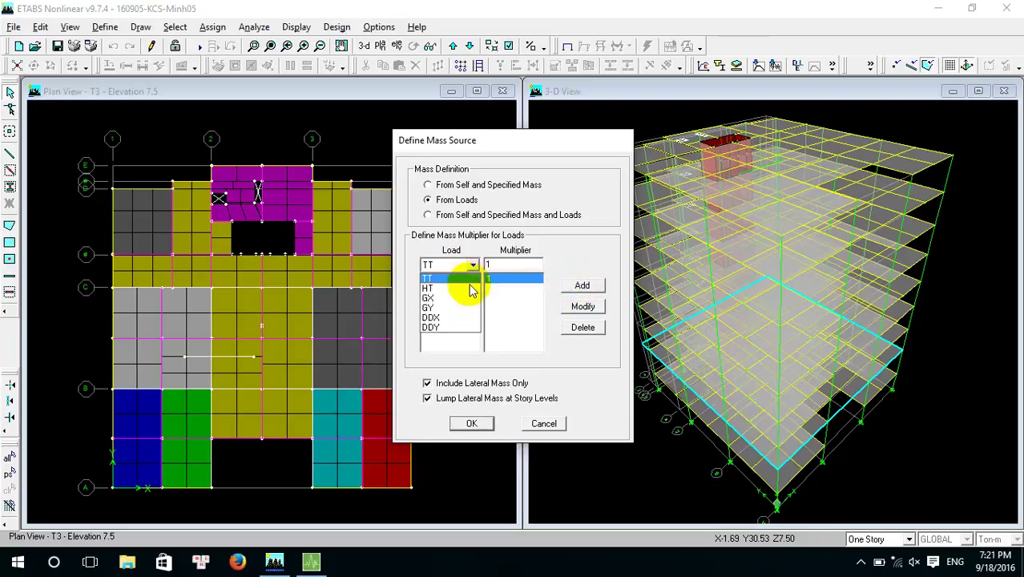
click(469, 278)
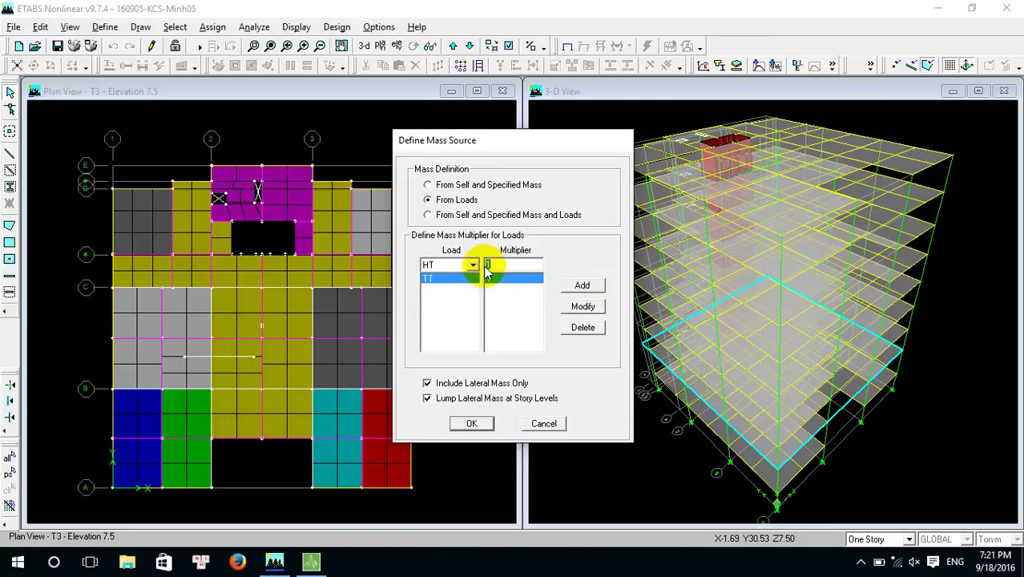
click(473, 265)
click(448, 278)
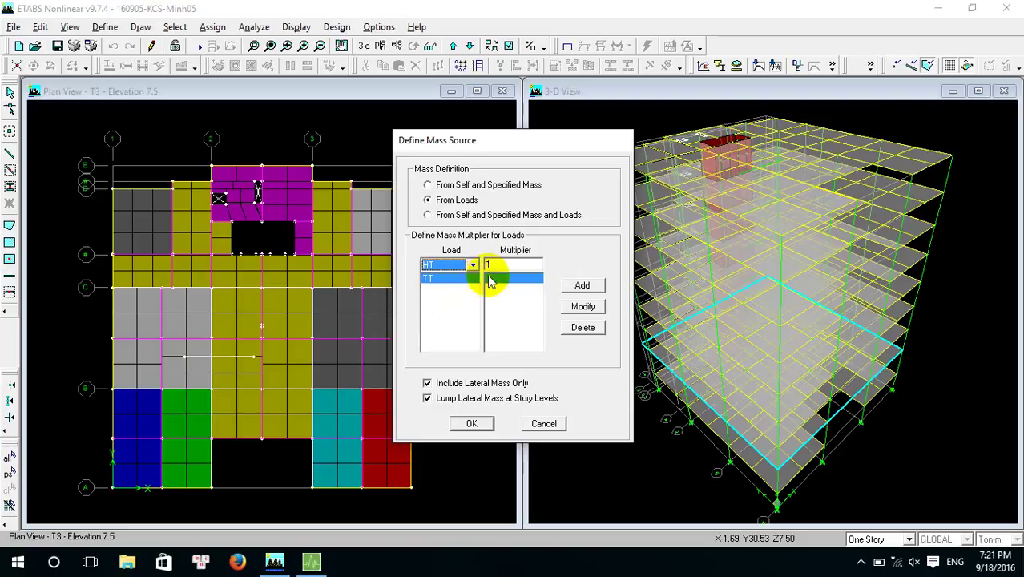
click(504, 264)
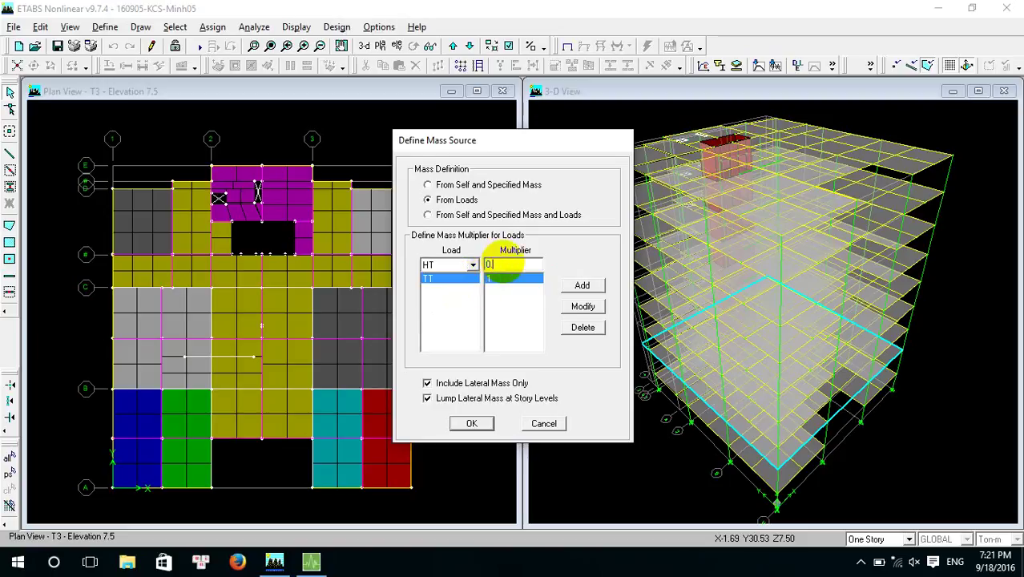
text(0.5)
click(582, 285)
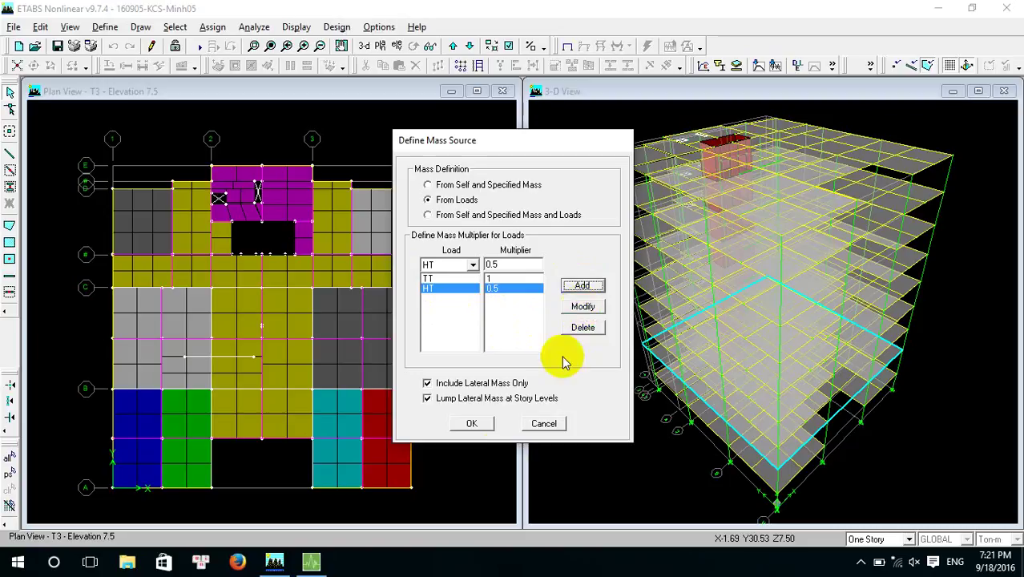
click(473, 425)
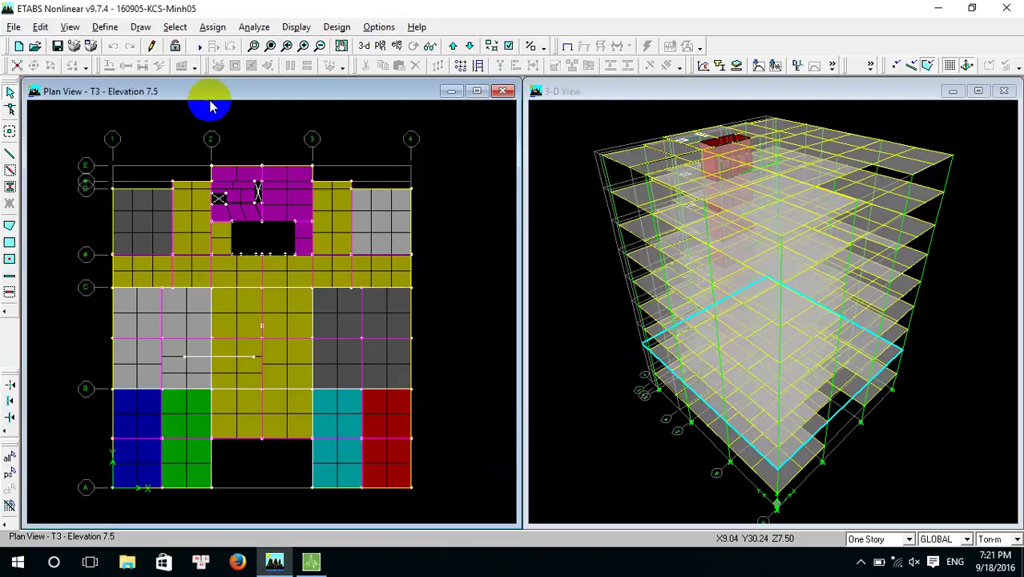
- Run the analysis with the new mass source and dismiss the warning notice
click(201, 47)
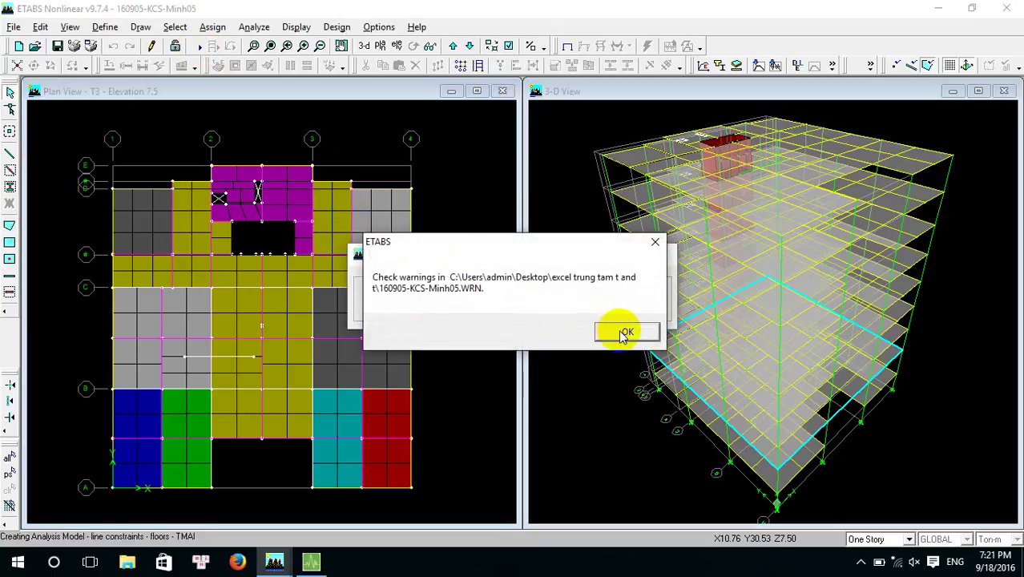
click(625, 333)
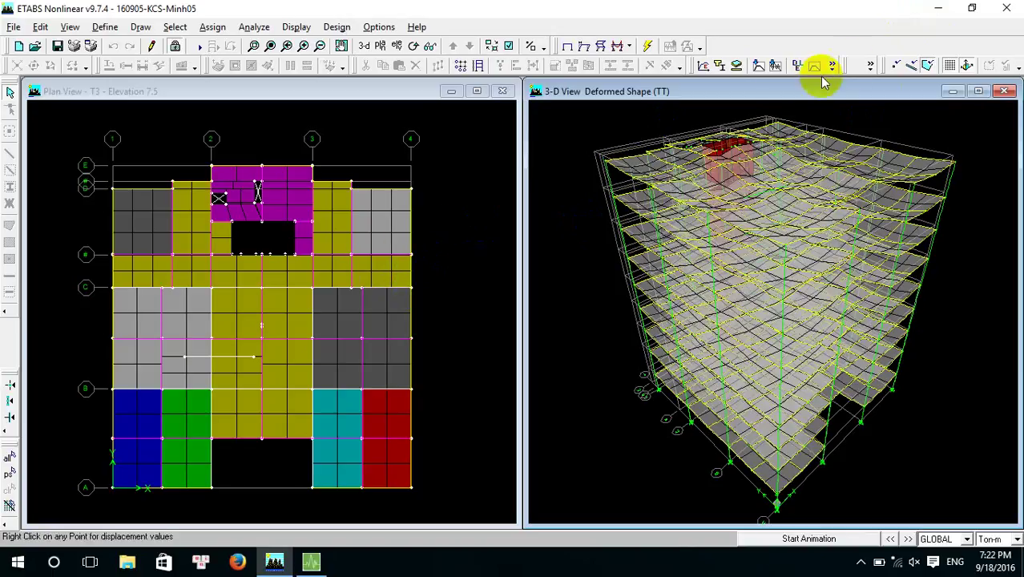
- Minimize ETABS and open the "excel trung tam t and t" folder on the desktop
click(938, 8)
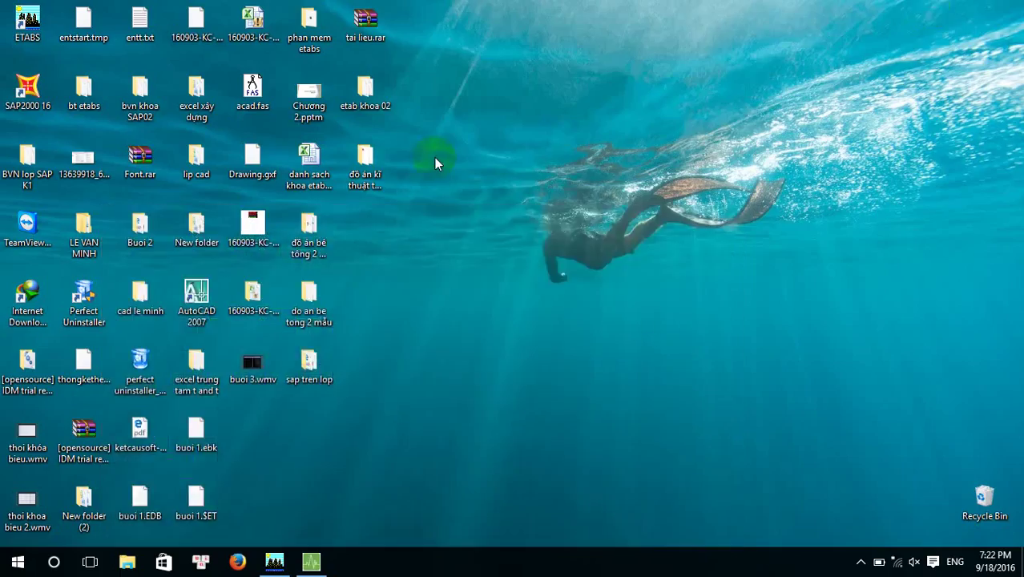
click(268, 292)
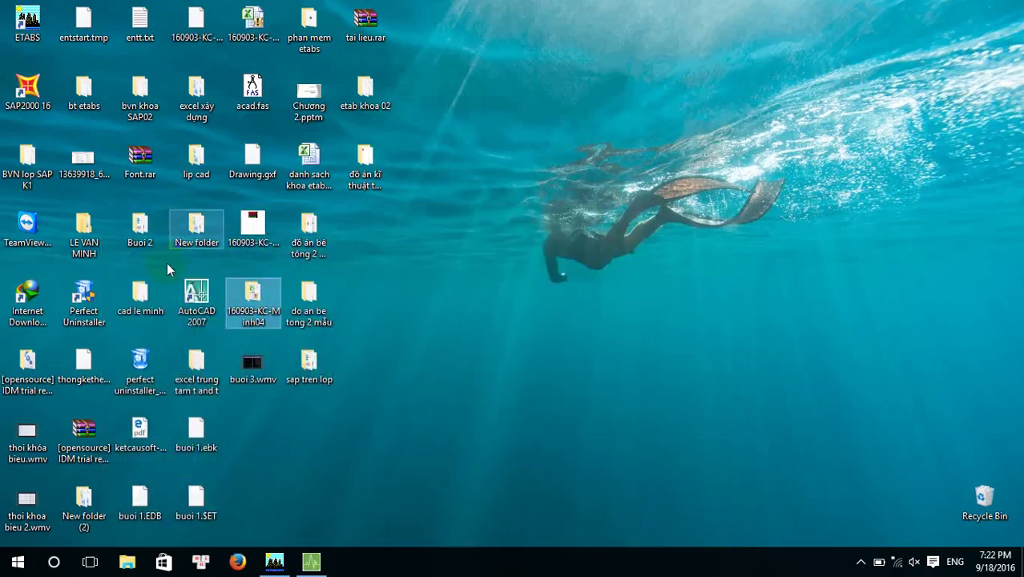
double_click(202, 379)
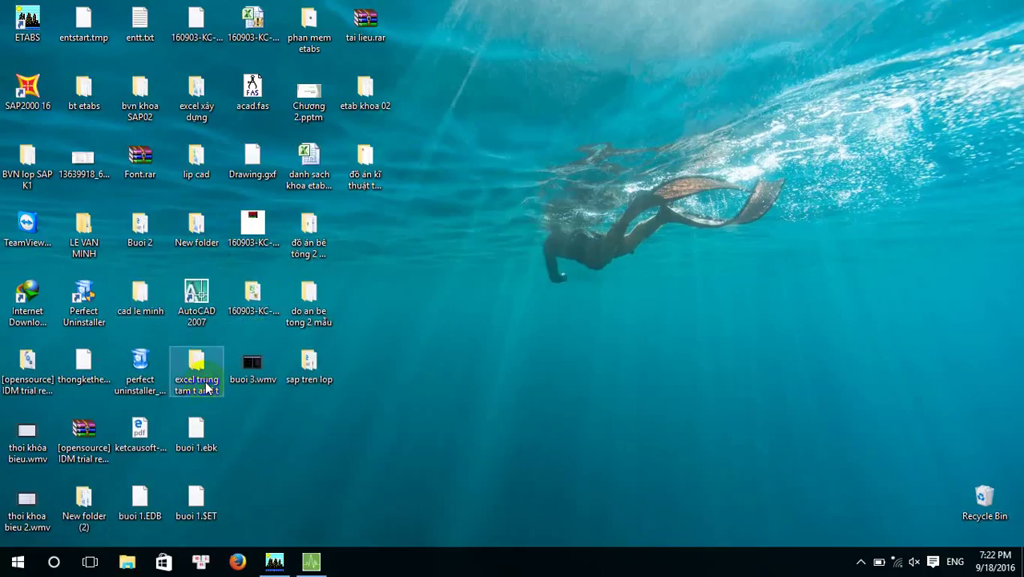
- Look through the files in the "excel trung tam t and t" folder and close its window
click(481, 207)
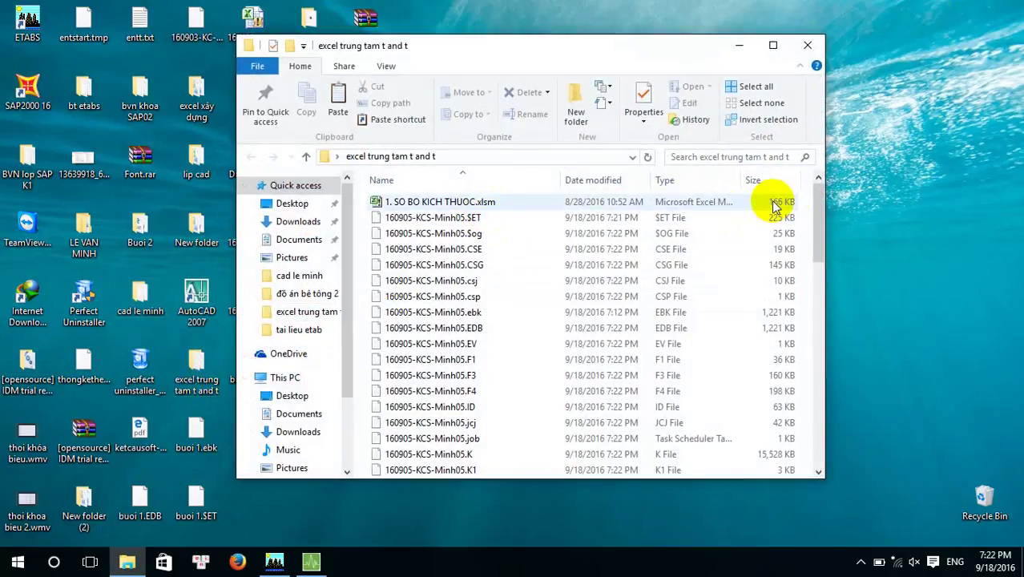
drag(818, 190, 831, 419)
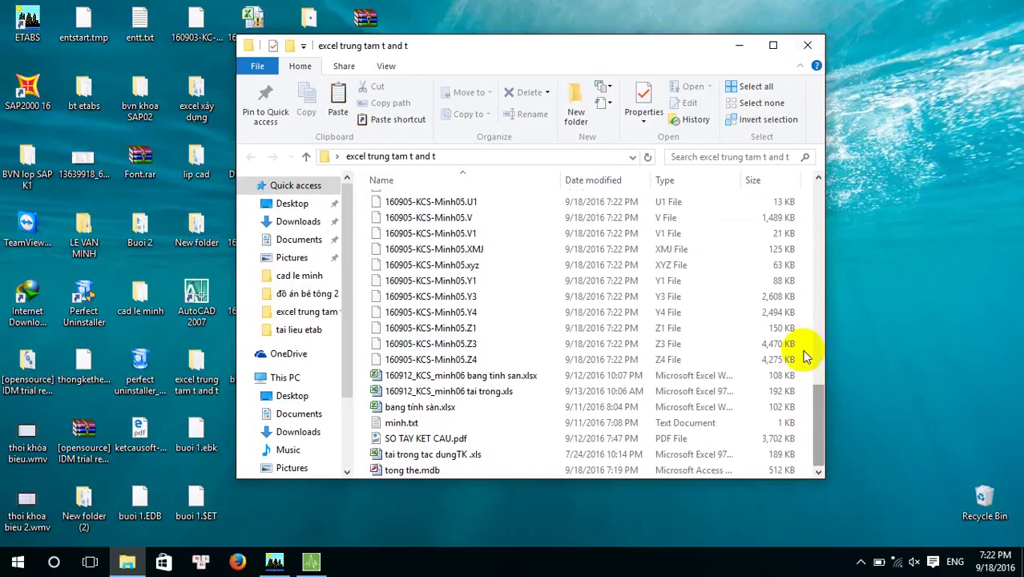
click(806, 46)
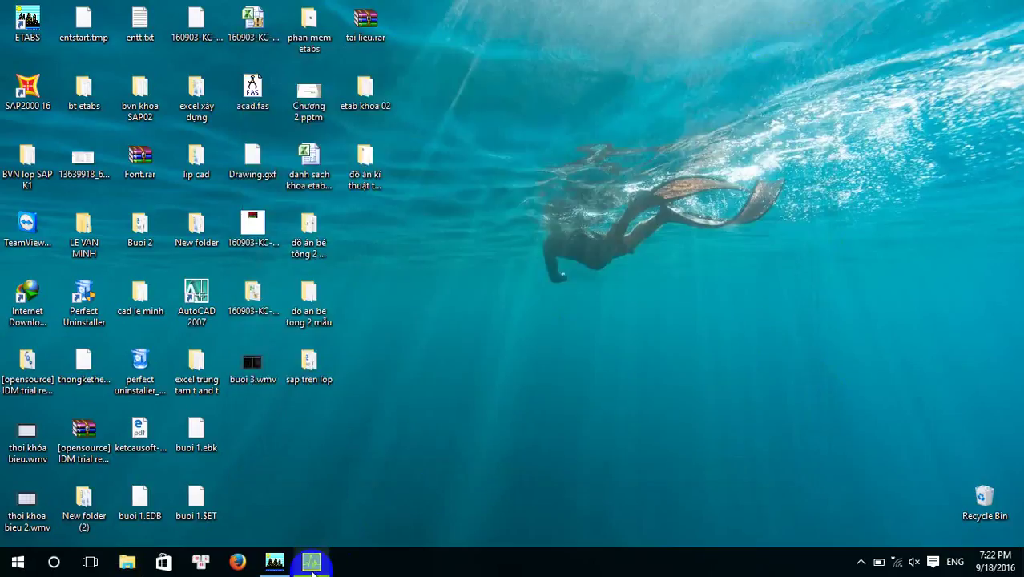
- Switch back to ETABS and start exporting the input/output as an Access database, accepting the current table selection
mouse_move(311, 568)
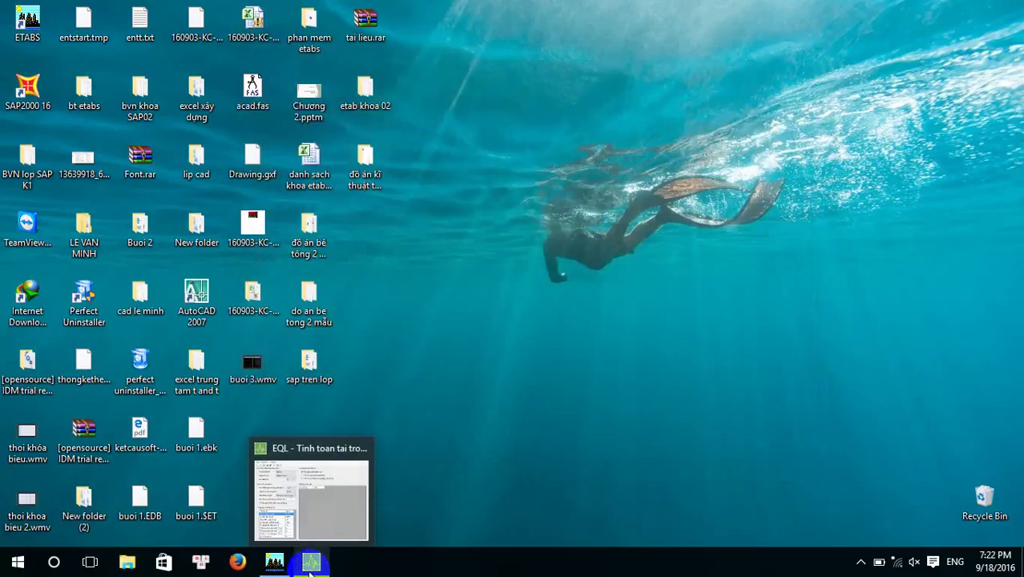
click(274, 563)
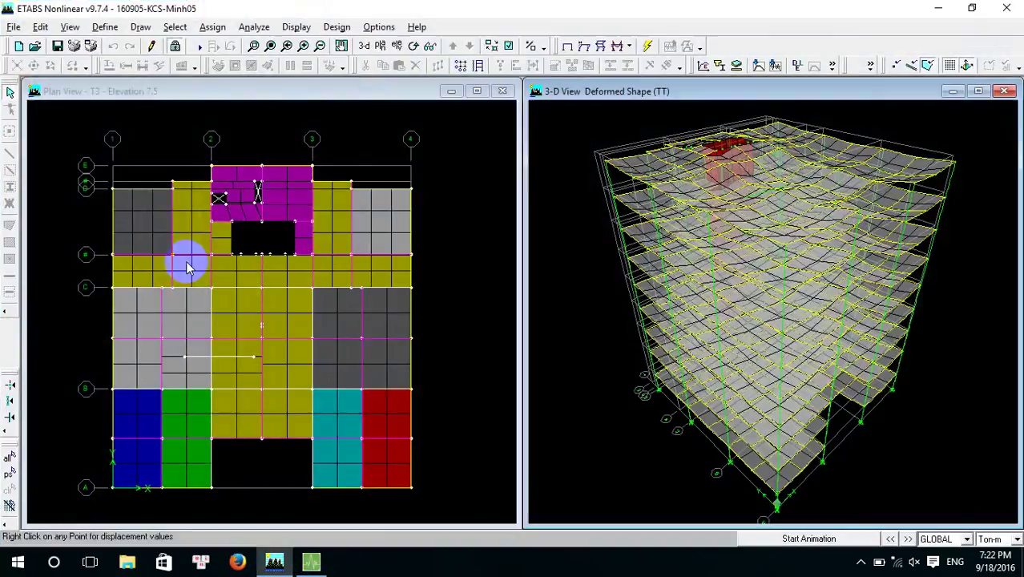
click(13, 28)
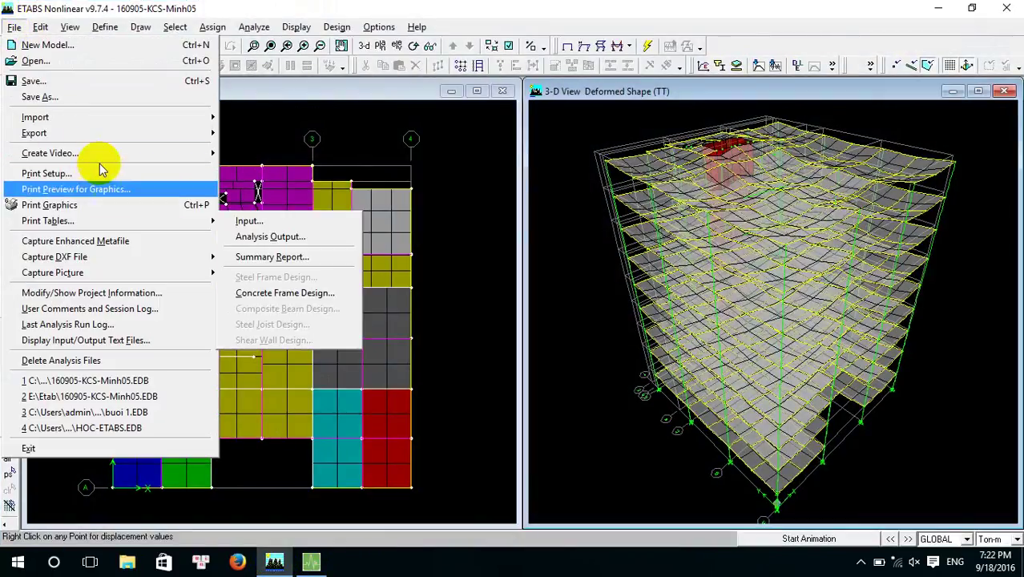
mouse_move(156, 117)
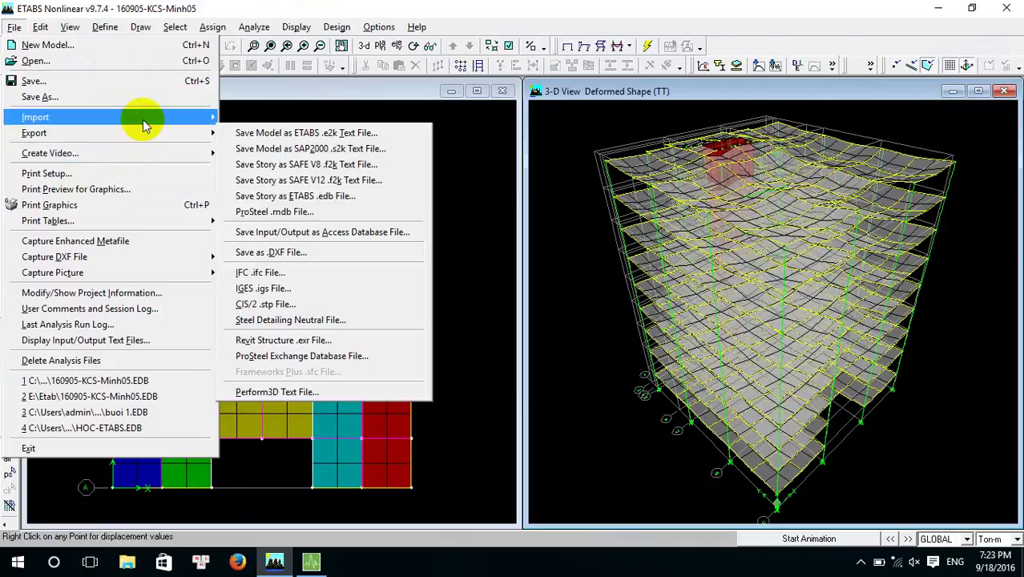
mouse_move(210, 123)
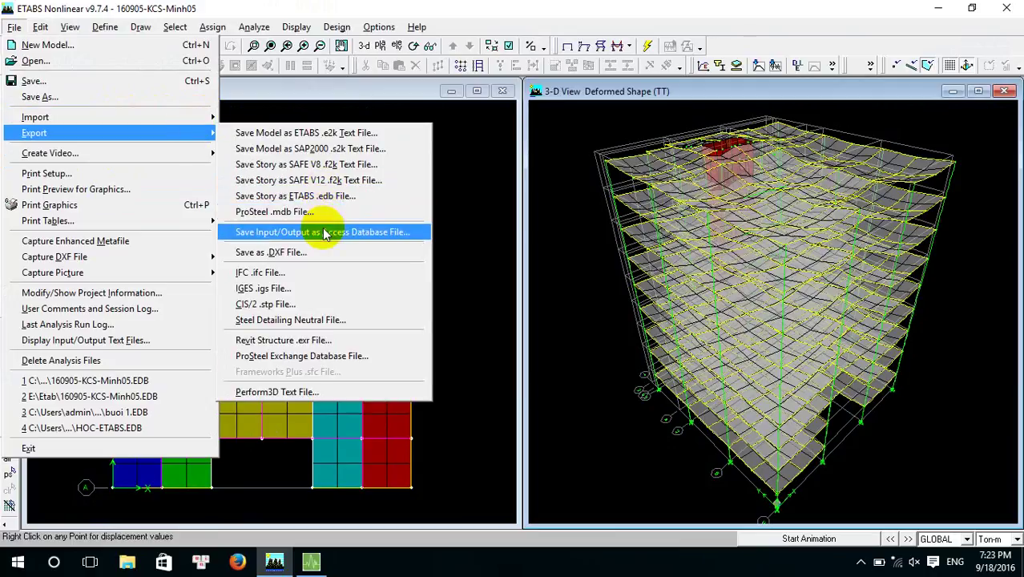
click(324, 233)
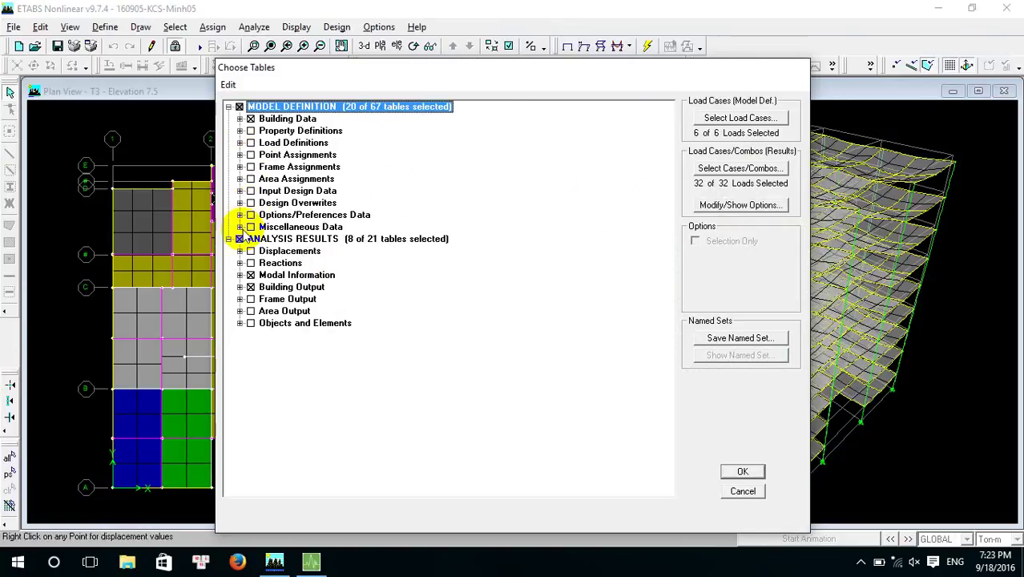
click(745, 472)
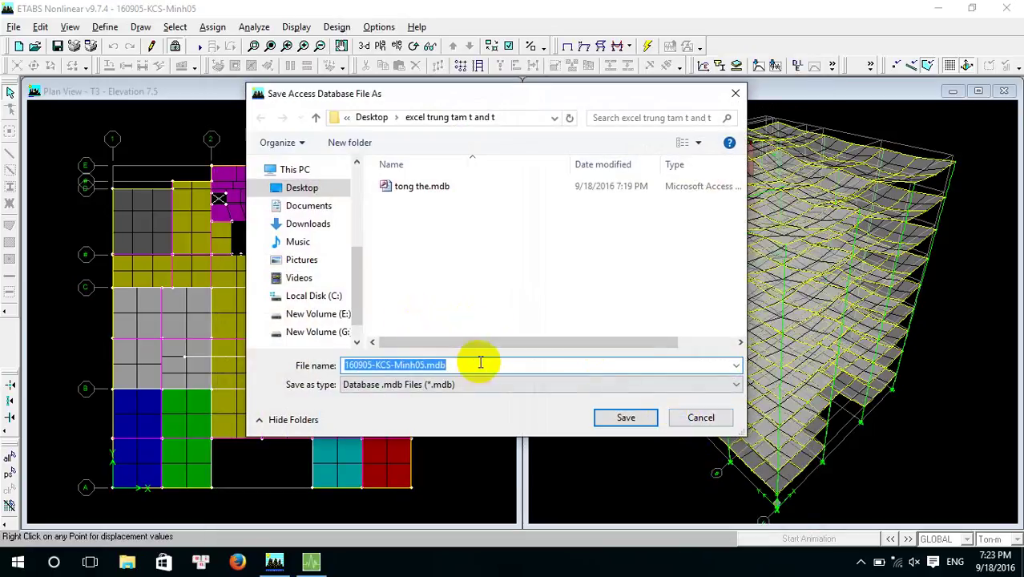
- Save the exported Access database on the Desktop as "tong the 2"
key(BackSpace)
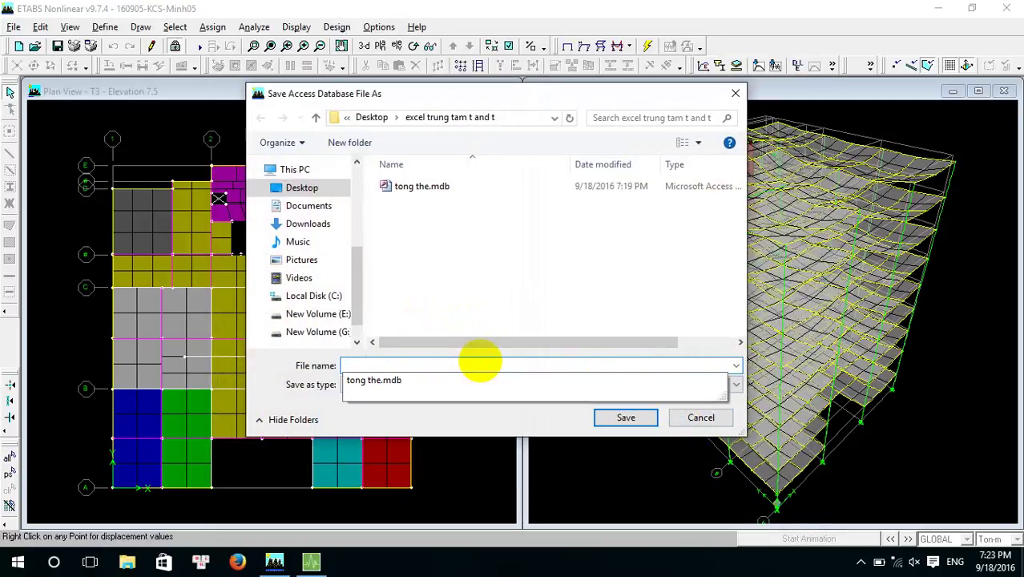
text(tong the 2)
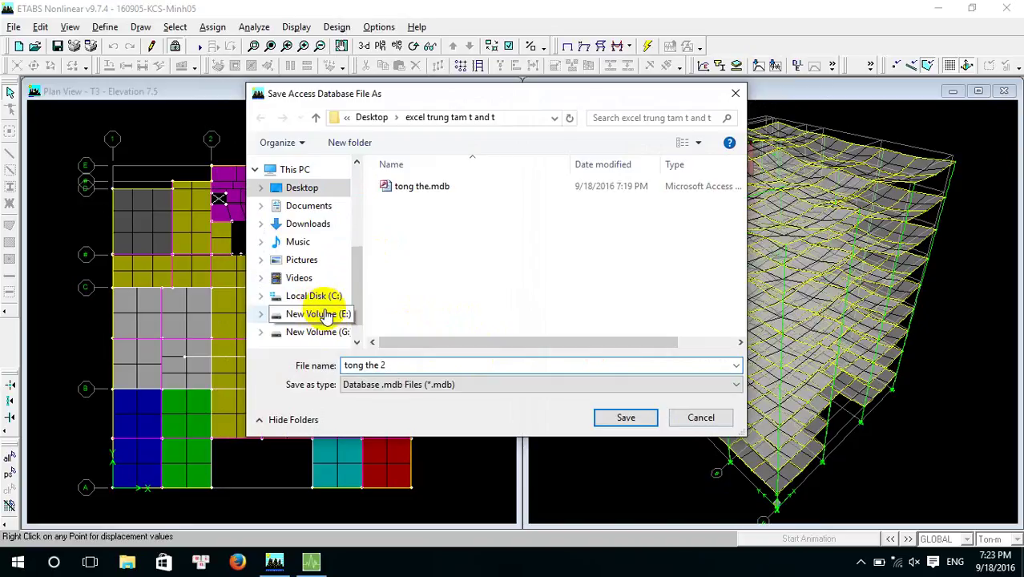
click(314, 188)
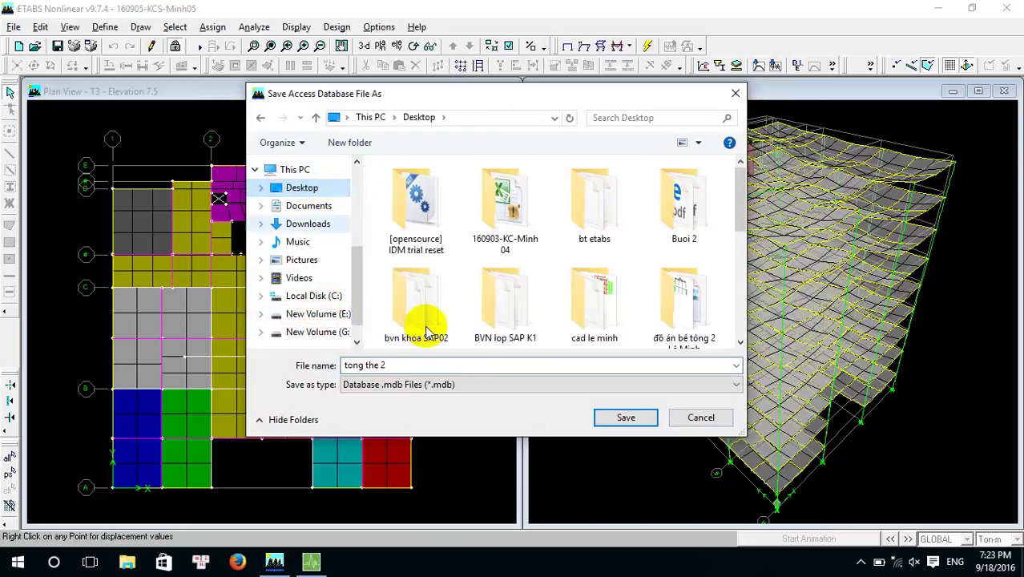
click(624, 417)
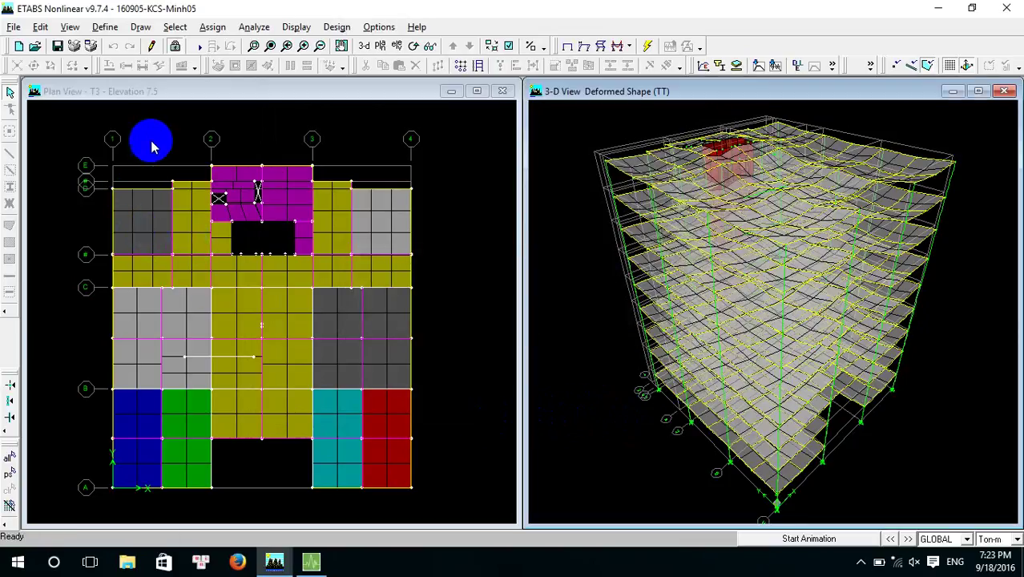
click(231, 92)
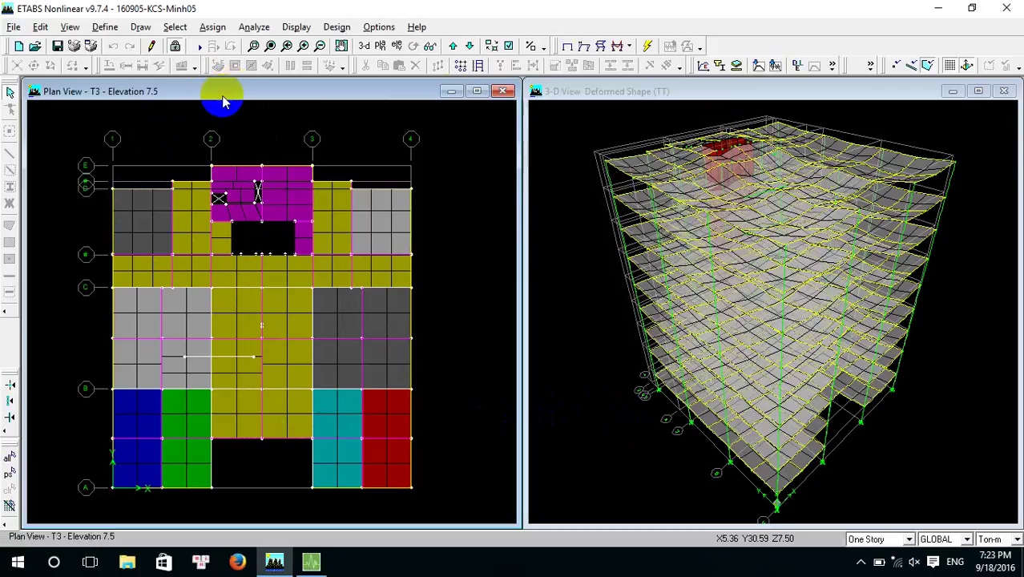
click(583, 91)
click(338, 90)
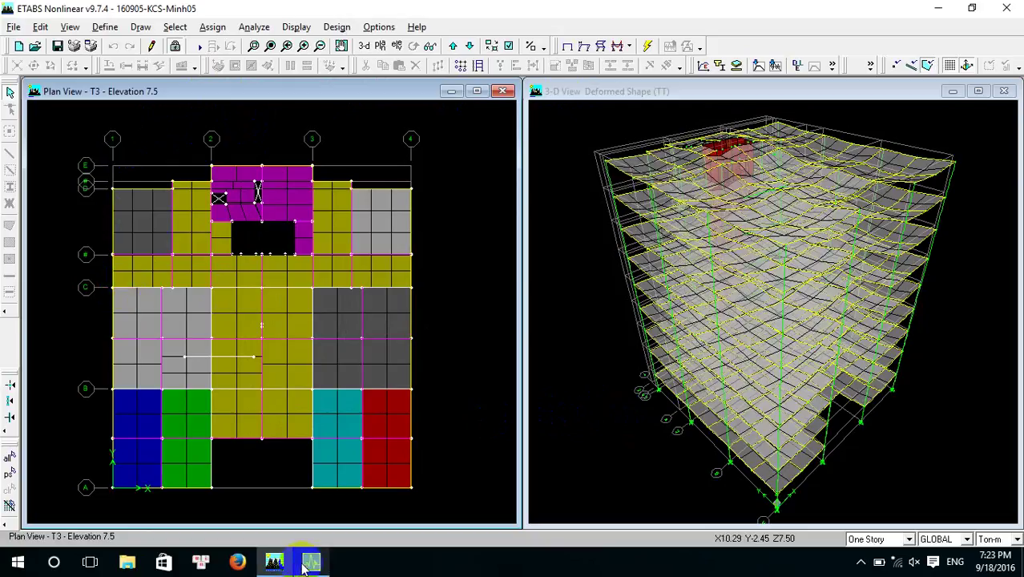
- Switch to EQL and choose "tong the 2.mdb" from the Desktop as the overall model's Etabs 9.2~9.7 data source
mouse_move(303, 566)
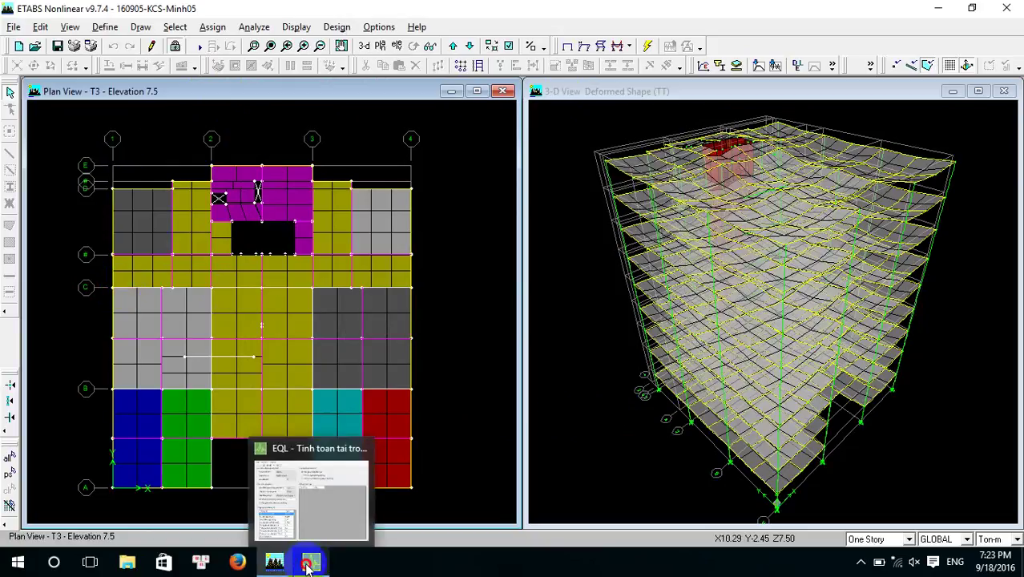
click(309, 566)
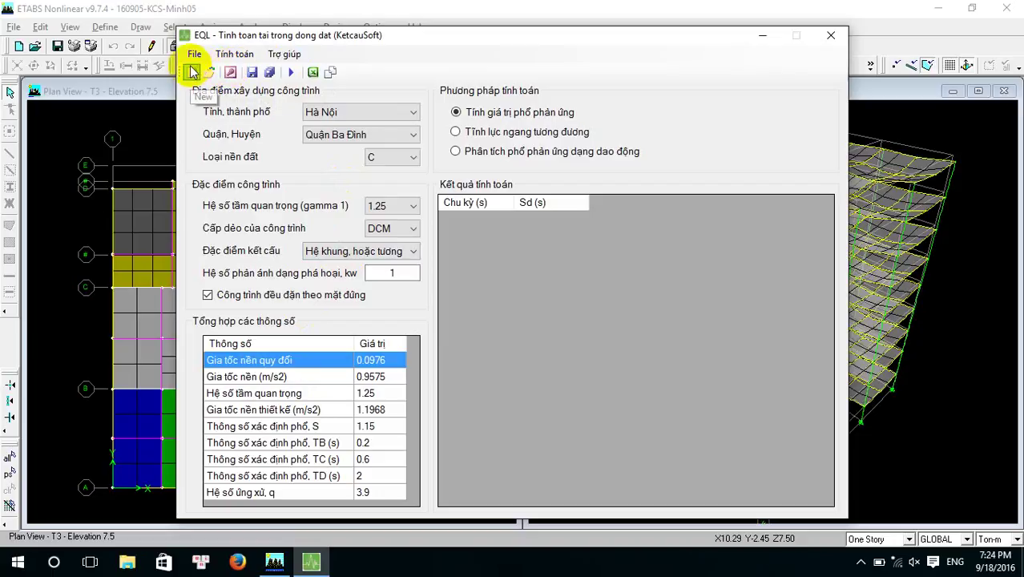
click(230, 72)
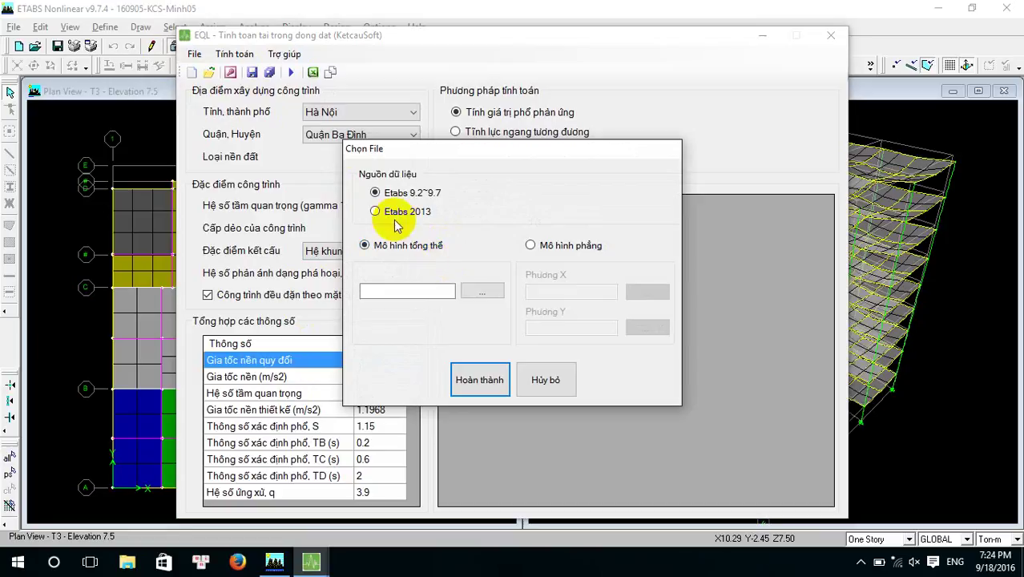
click(476, 295)
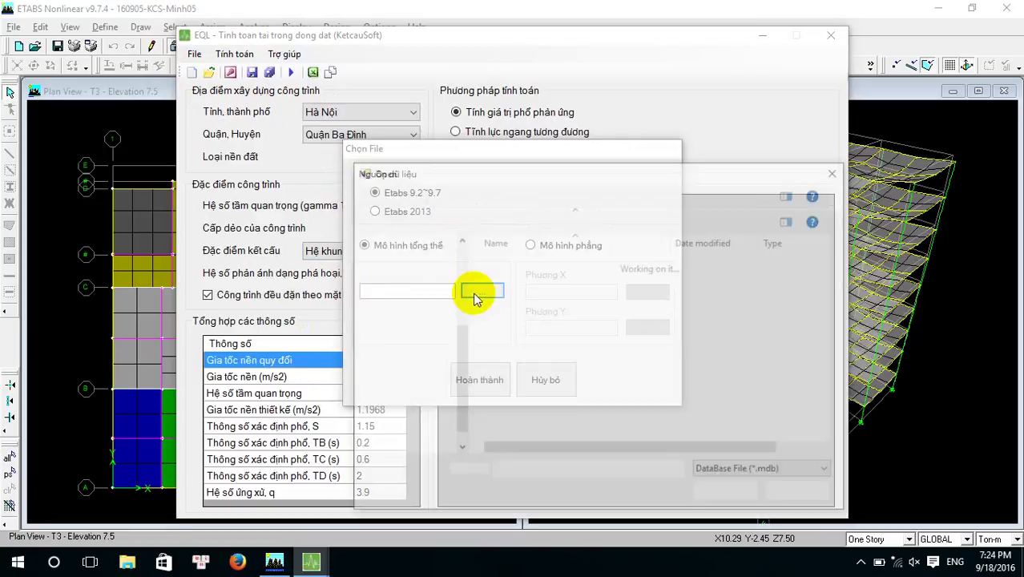
click(404, 289)
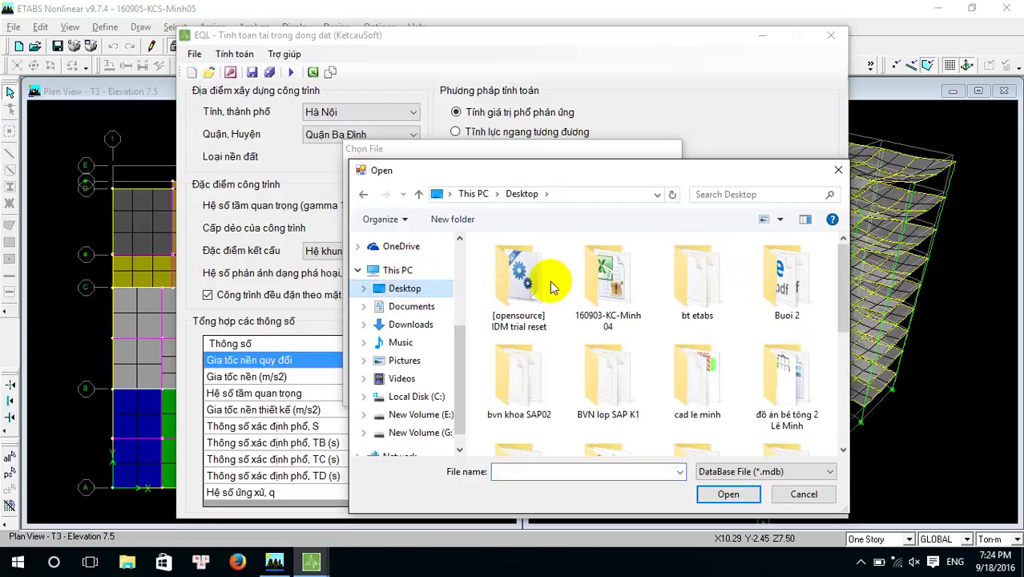
scroll(609, 336, down, 3)
double_click(794, 411)
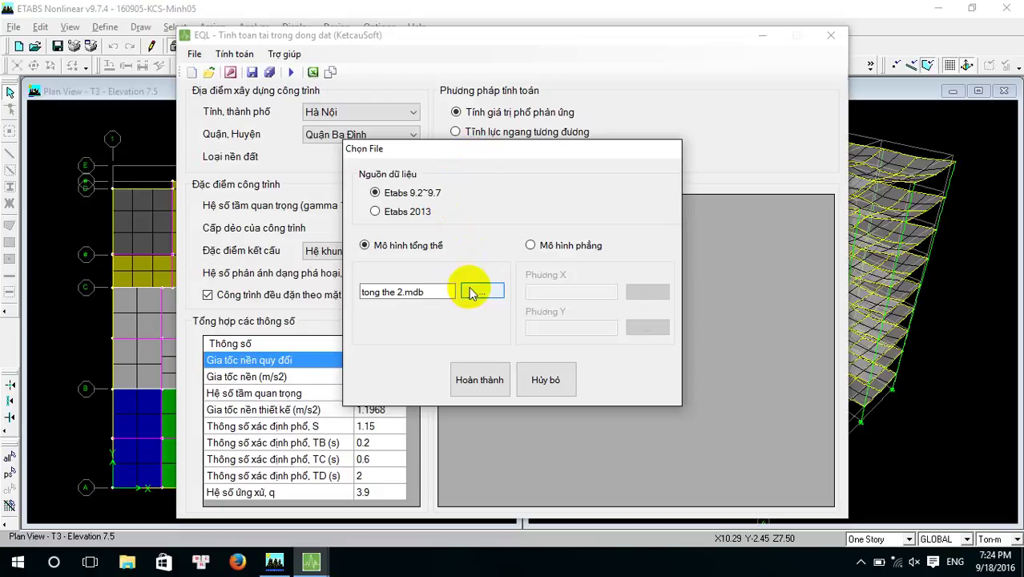
mouse_move(499, 152)
mouse_down()
mouse_move(559, 196)
mouse_move(560, 186)
mouse_move(560, 199)
mouse_move(595, 206)
mouse_move(505, 168)
mouse_up()
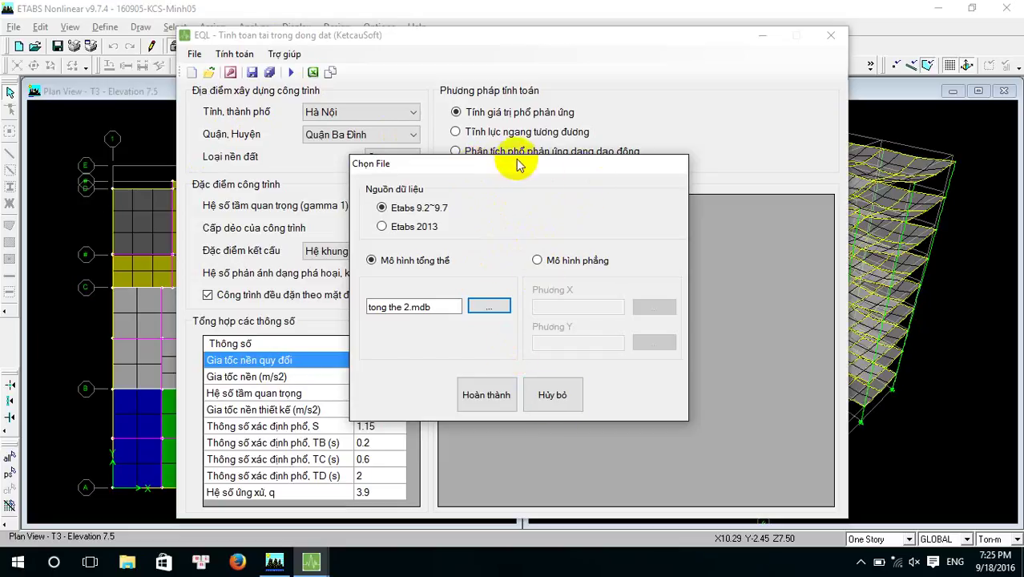
drag(500, 170, 515, 157)
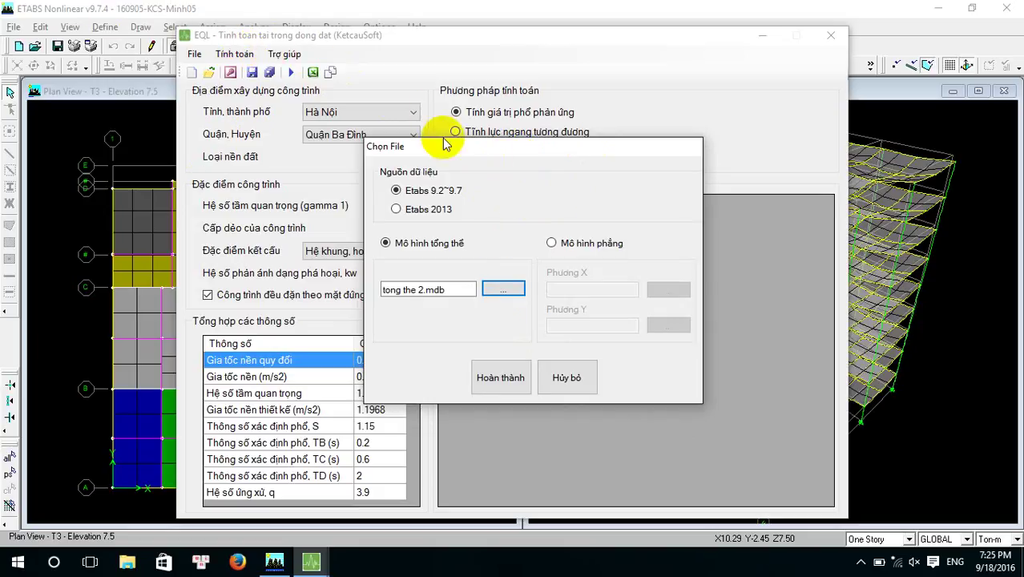
mouse_move(507, 154)
mouse_down()
mouse_move(499, 69)
mouse_move(513, 64)
mouse_move(502, 113)
mouse_move(512, 137)
mouse_up()
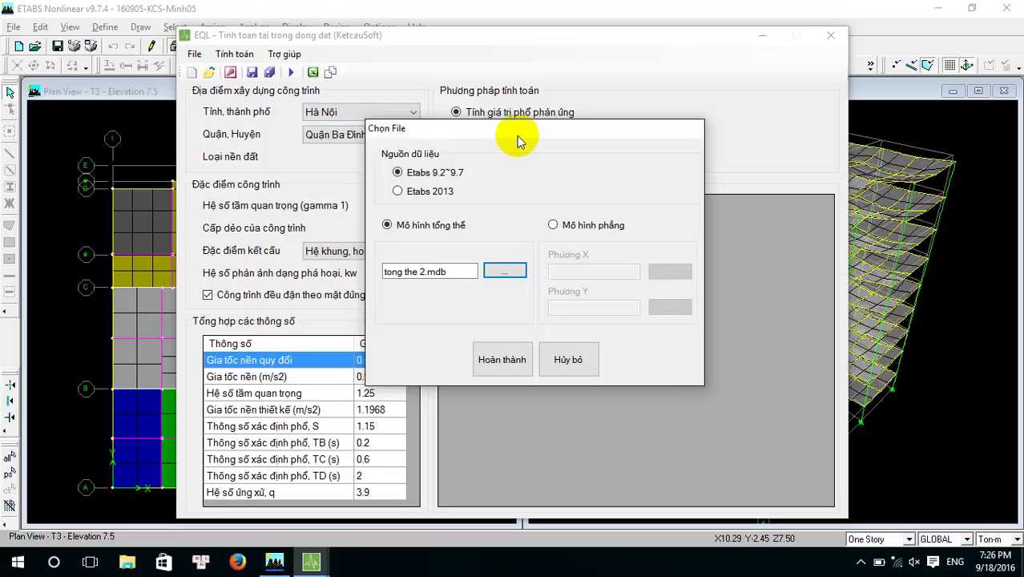
- Import the chosen database with the preselected vibration modes for X and Y, and calculate the response spectrum values
click(505, 353)
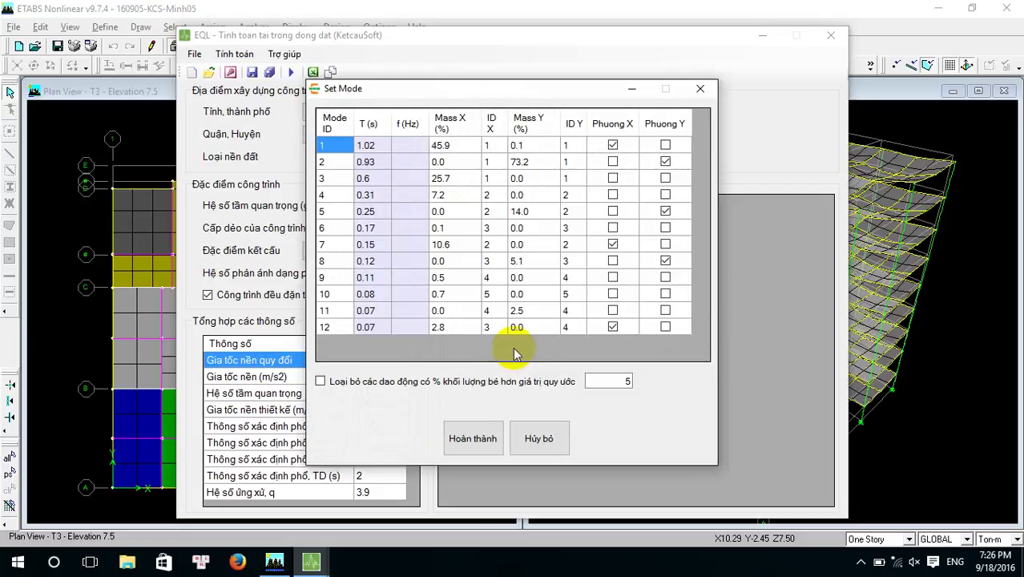
click(489, 445)
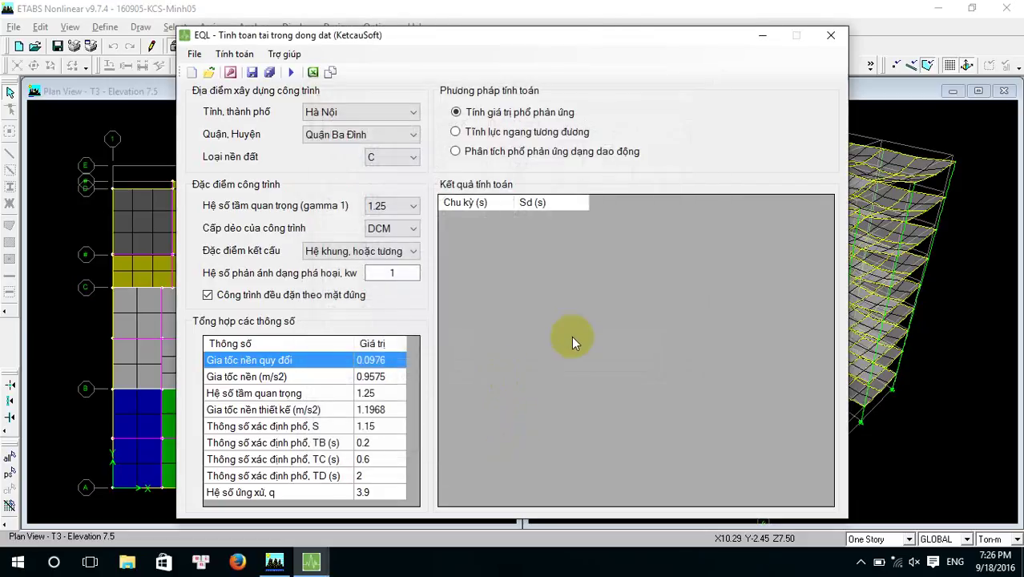
click(291, 73)
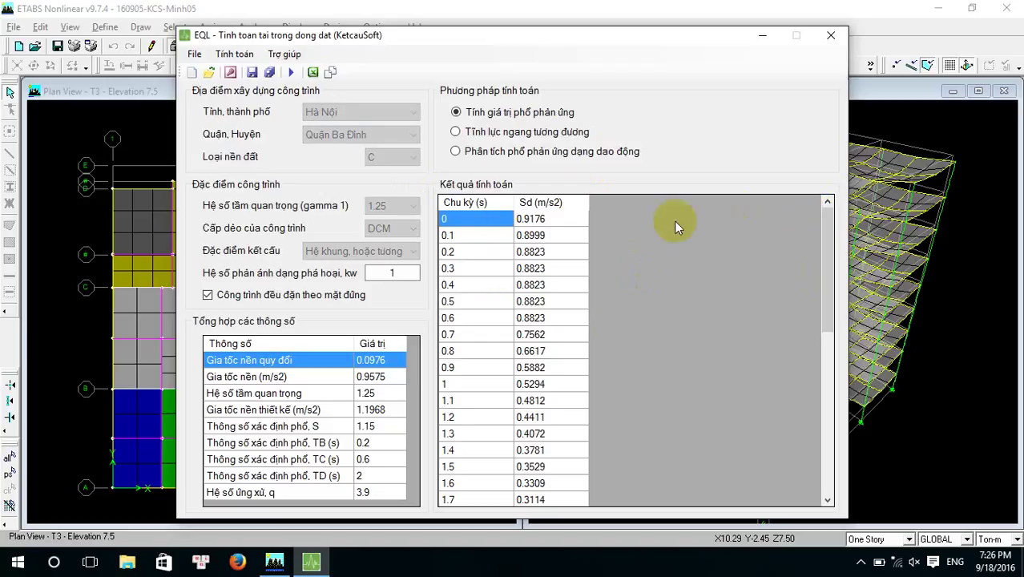
mouse_move(831, 229)
mouse_down()
mouse_move(833, 444)
mouse_move(831, 213)
mouse_up()
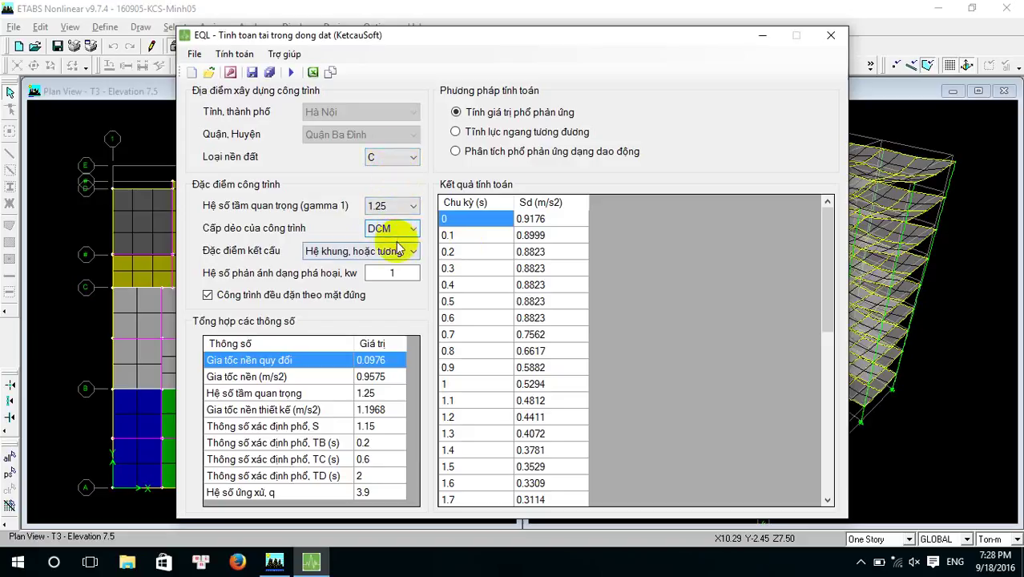
click(513, 38)
drag(514, 38, 491, 40)
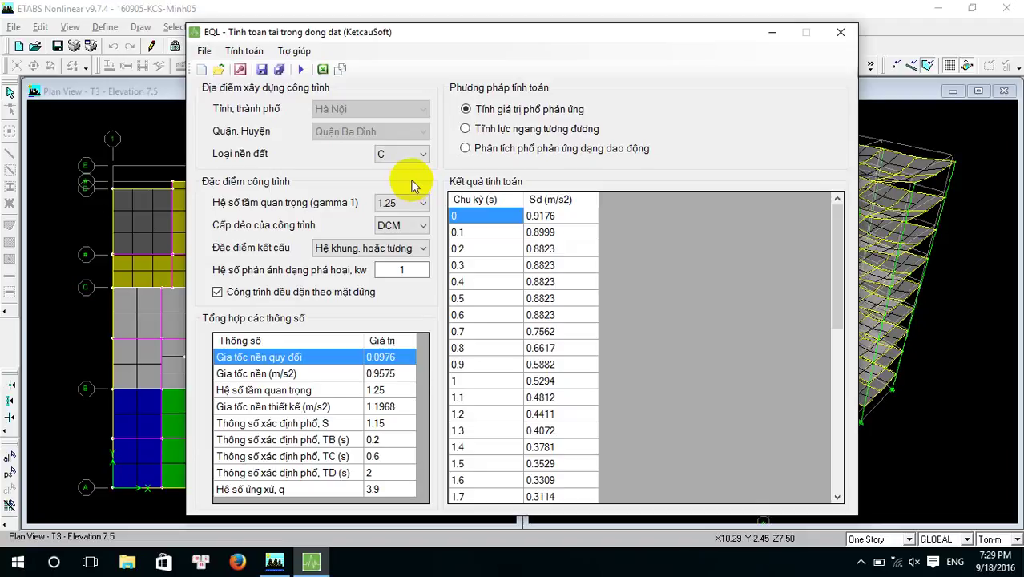
click(418, 205)
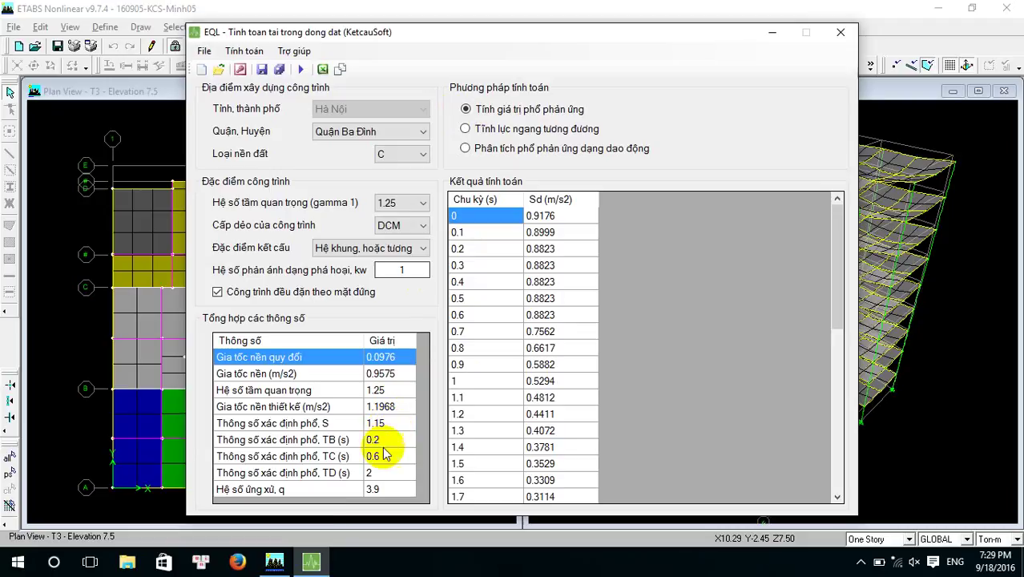
- Browse the "Giao trinh" folder on drive E: in File Explorer and close the window
click(128, 564)
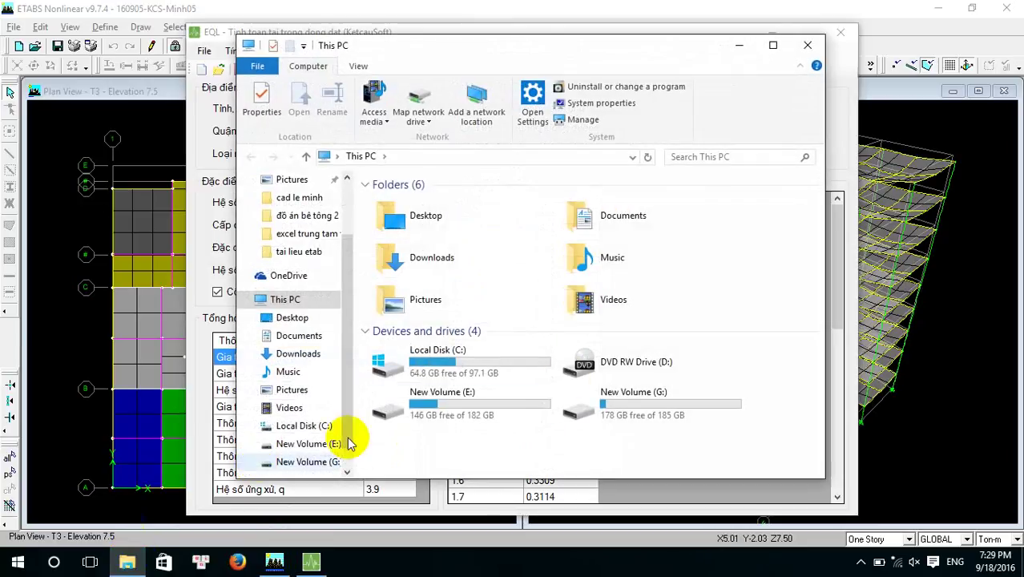
double_click(531, 401)
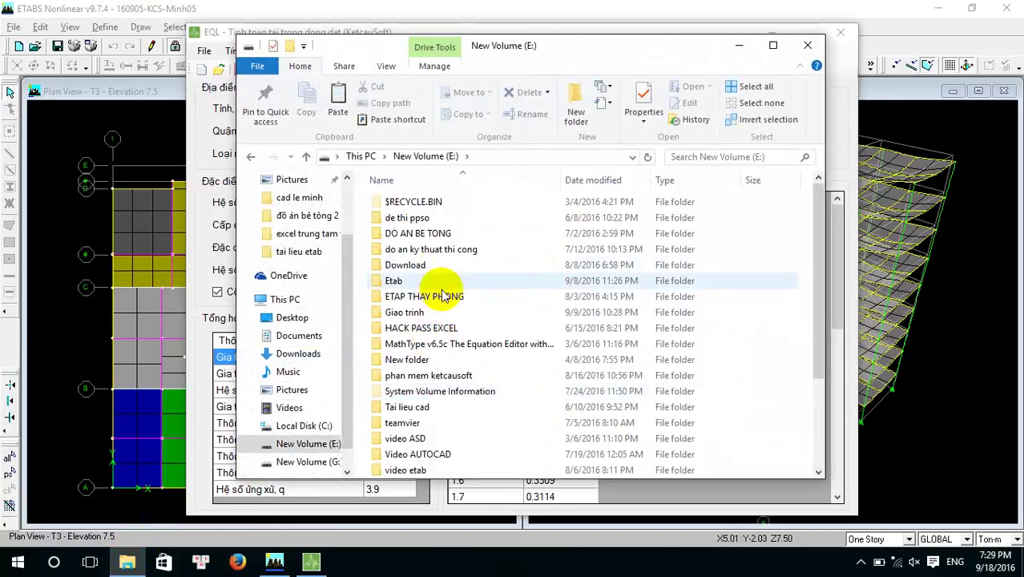
click(446, 315)
double_click(445, 315)
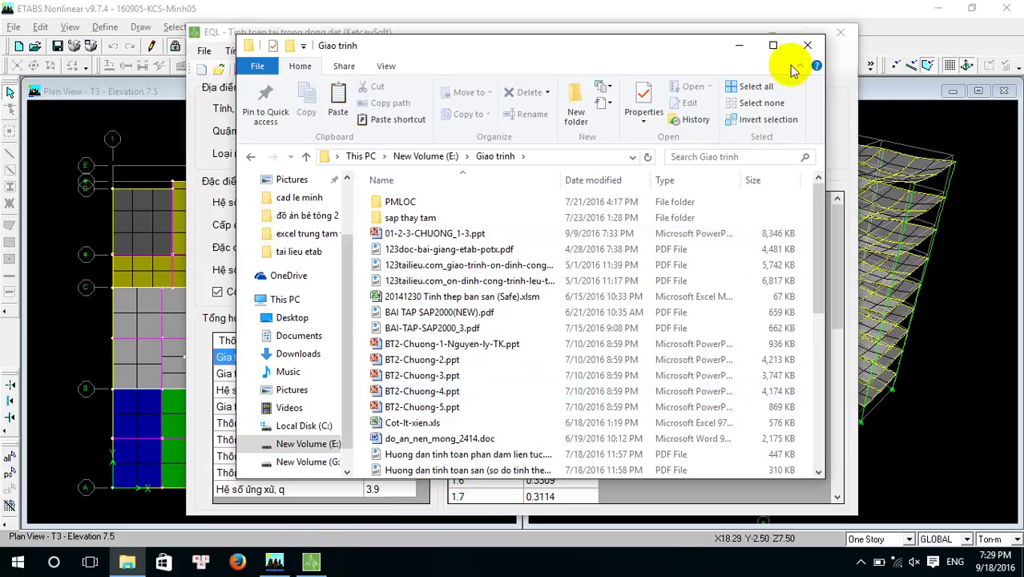
click(808, 45)
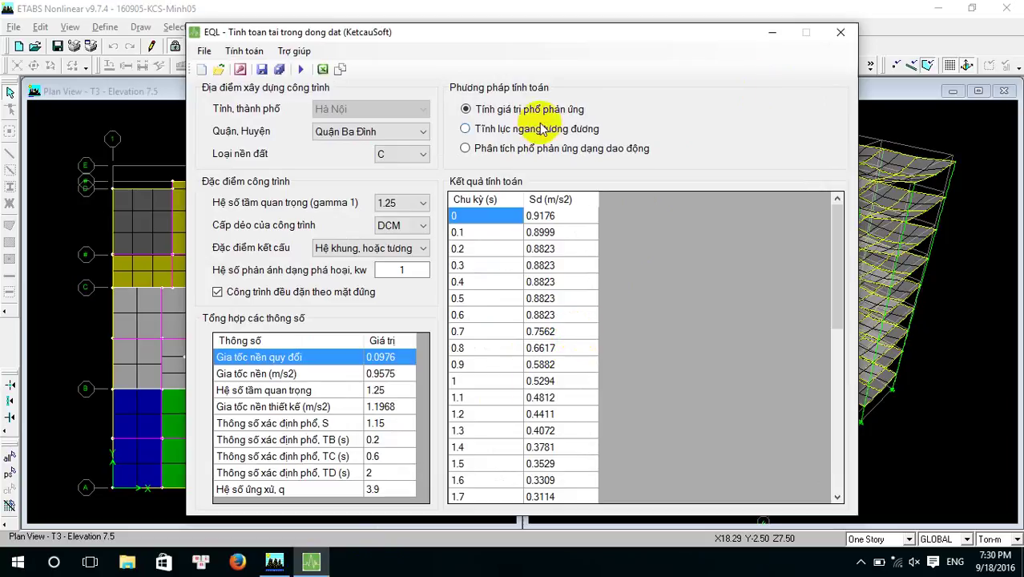
click(521, 30)
drag(521, 30, 489, 27)
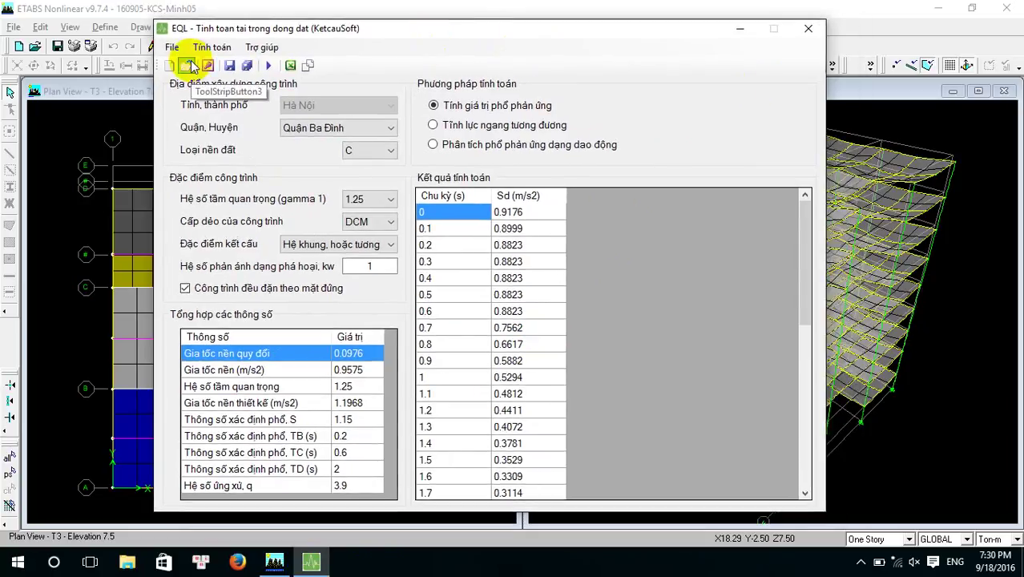
click(487, 34)
drag(486, 35, 560, 29)
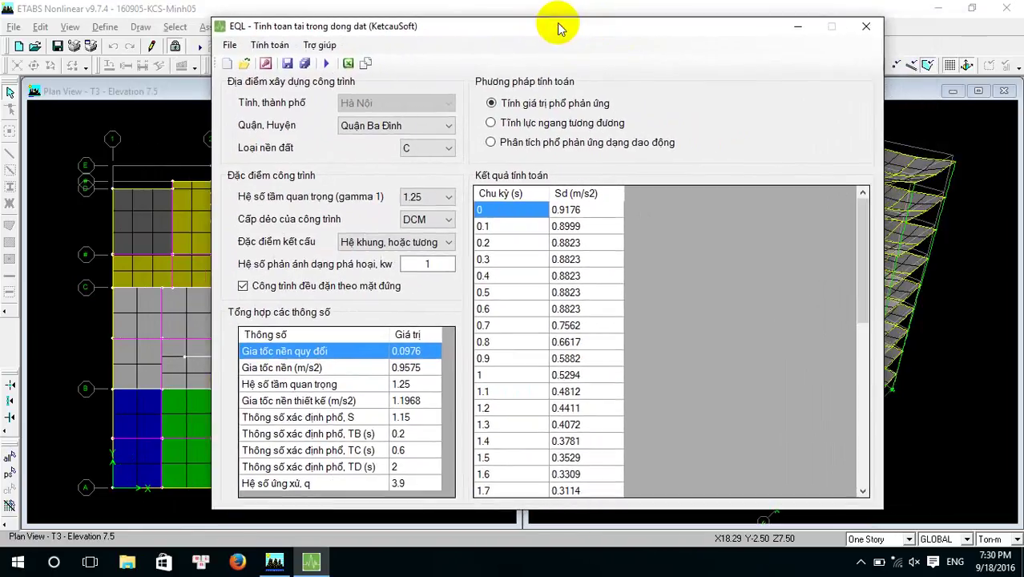
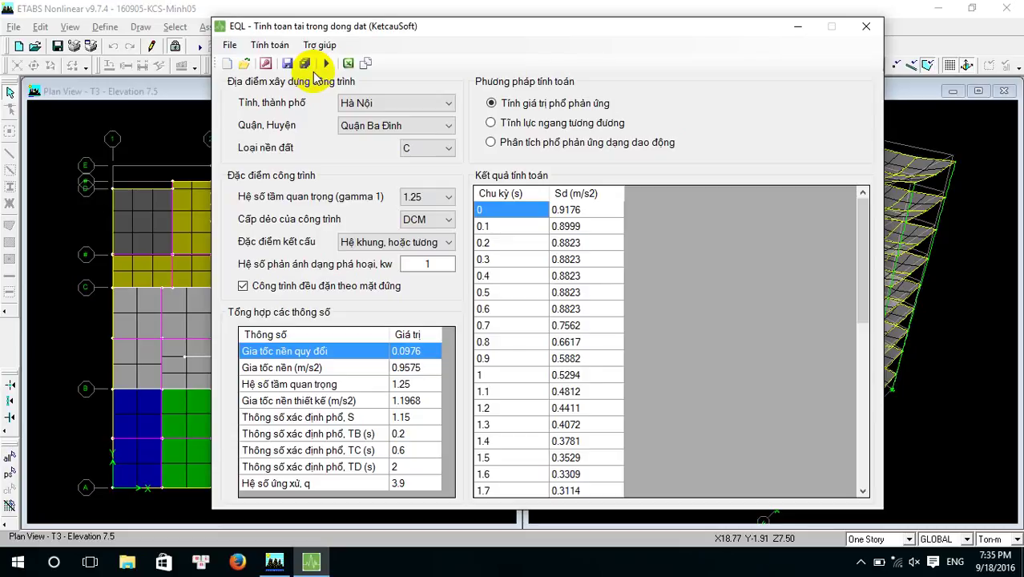
click(148, 274)
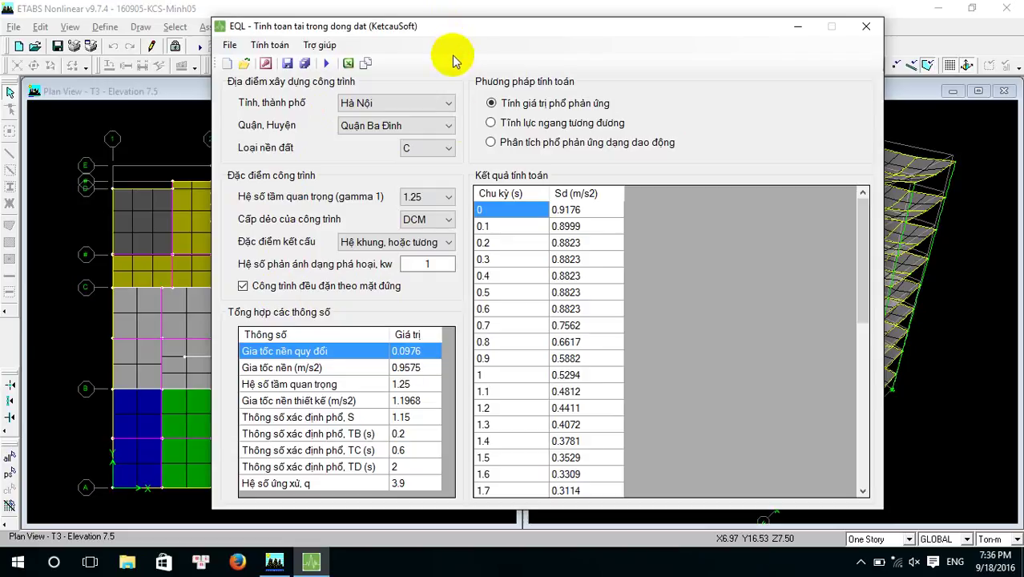
mouse_move(516, 34)
mouse_down()
mouse_move(504, 21)
mouse_move(599, 48)
mouse_move(527, 126)
mouse_move(515, 37)
mouse_up()
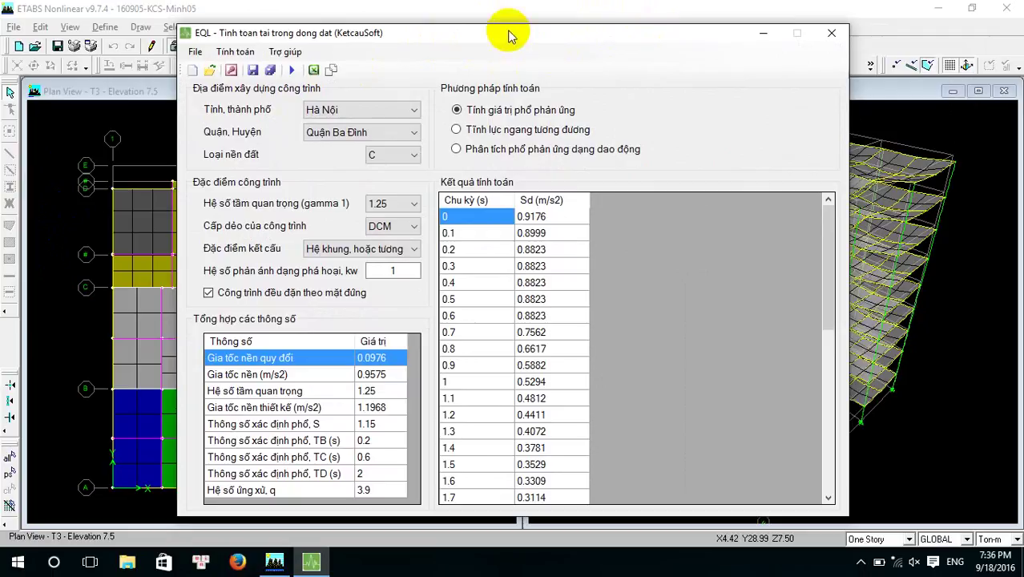
drag(511, 46, 513, 8)
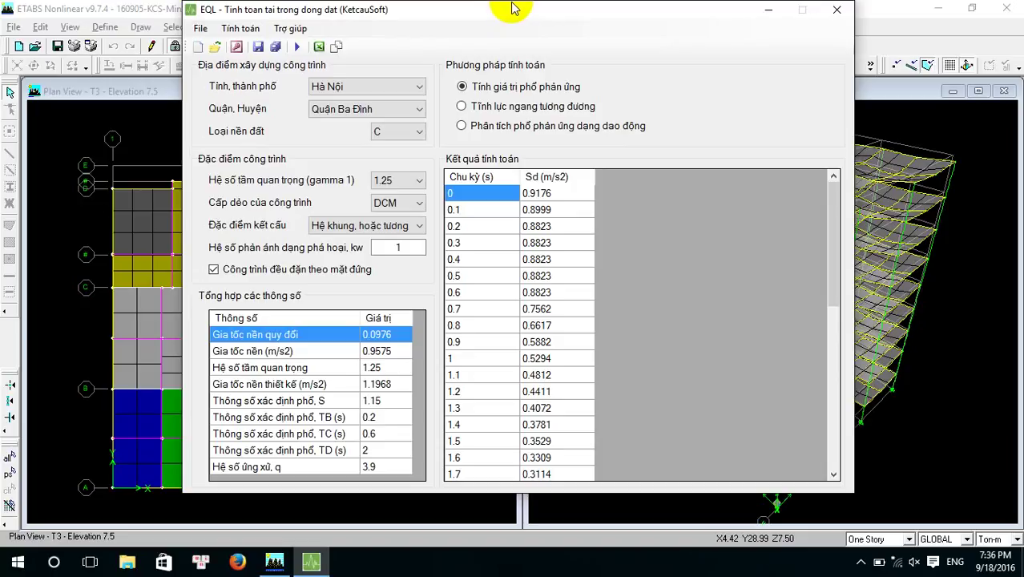
mouse_move(513, 8)
mouse_down()
mouse_move(512, 20)
mouse_move(513, 8)
mouse_up()
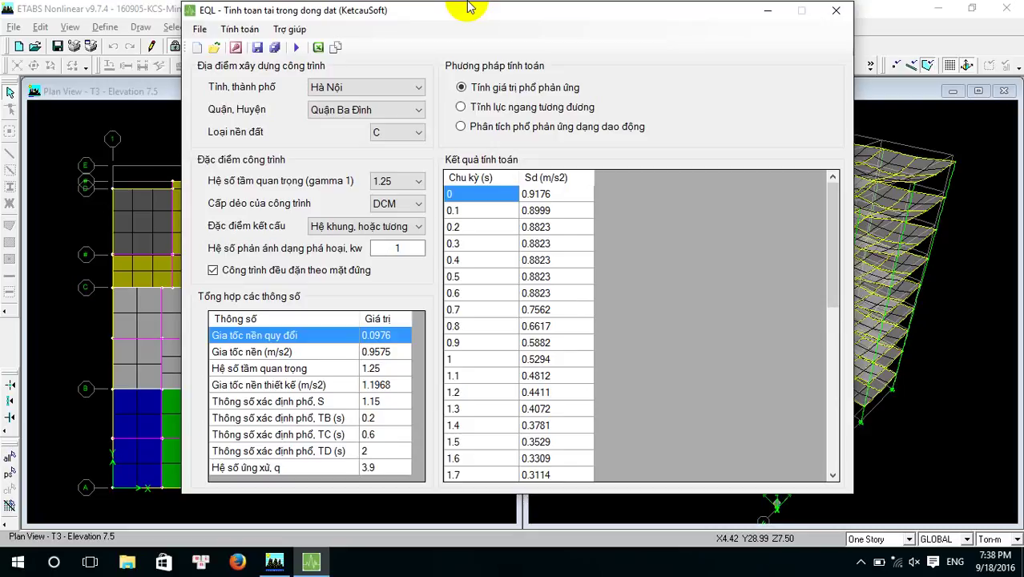
- Export the response spectrum values to Excel in the Desktop folder, keeping the preselected template, and close the completion message
click(317, 48)
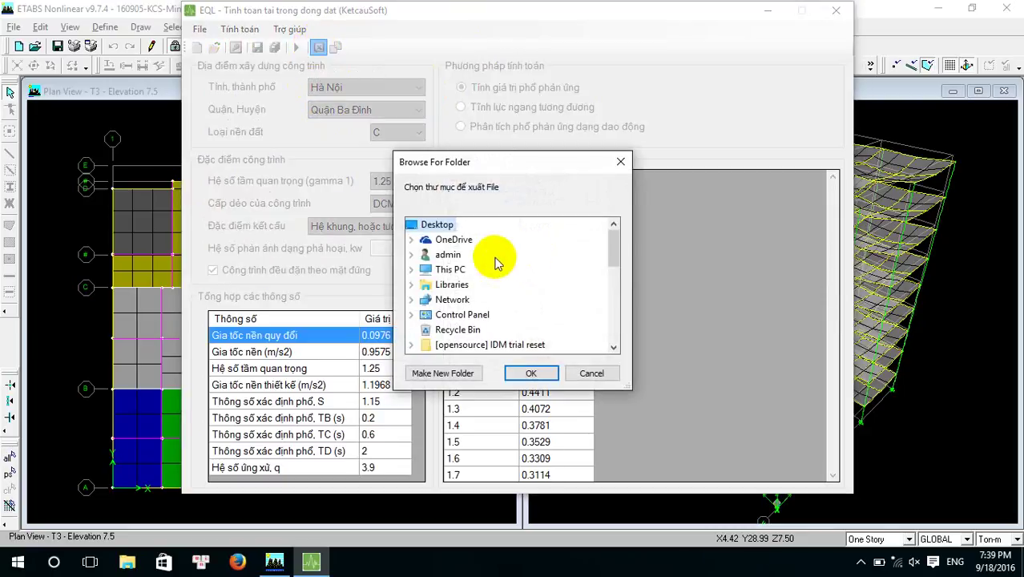
click(531, 375)
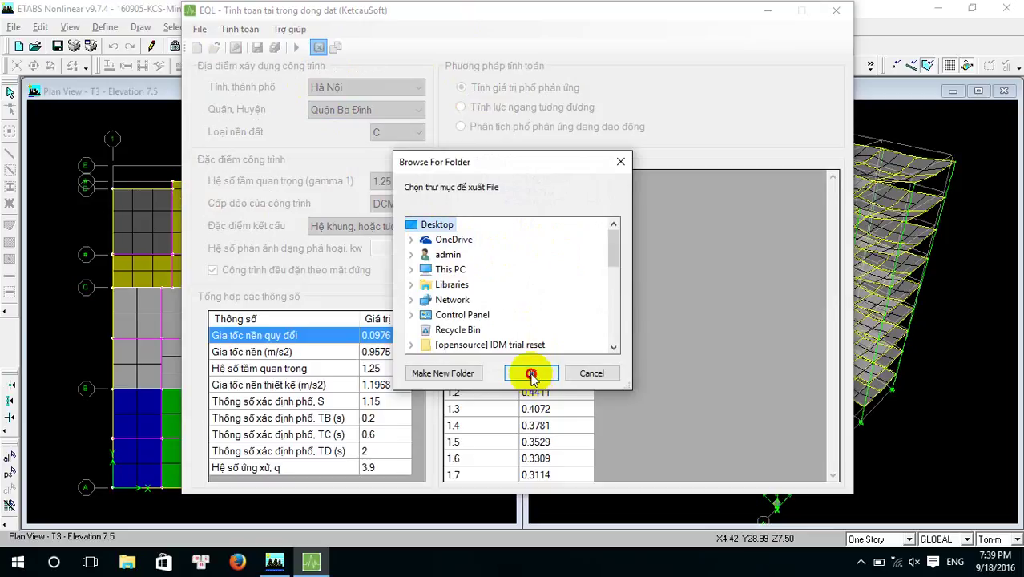
click(482, 308)
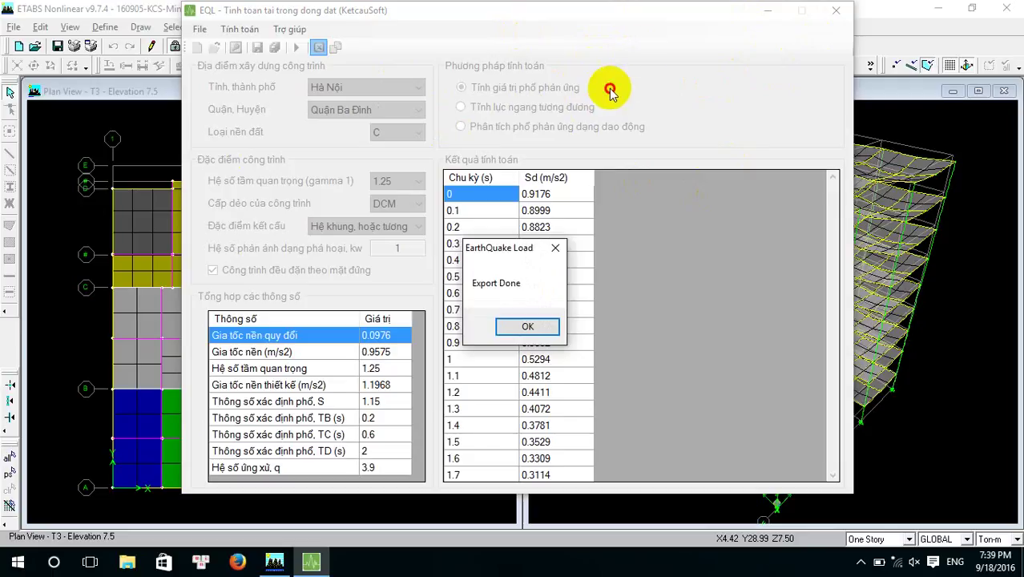
click(527, 326)
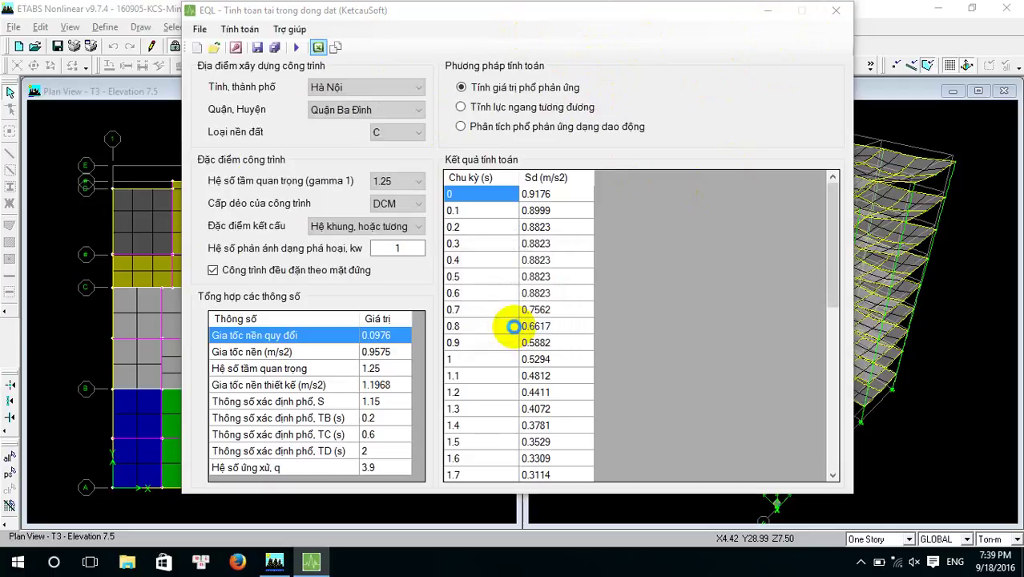
- Open "tong the 2.mdb" from the Desktop in Access and enable its content, then close the database and the folder window
scroll(593, 373, down, 15)
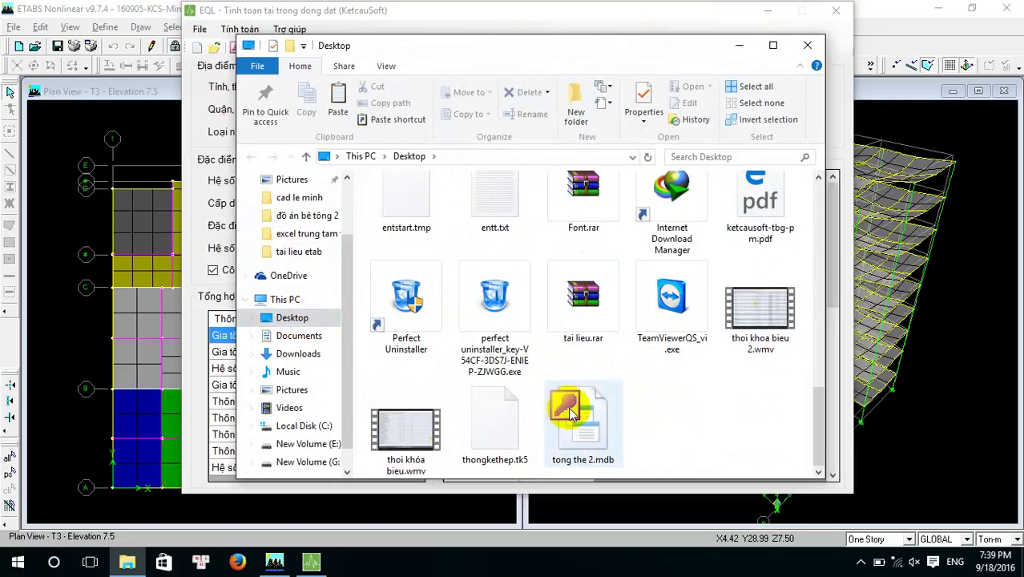
scroll(571, 388, up, 5)
scroll(571, 388, up, 4)
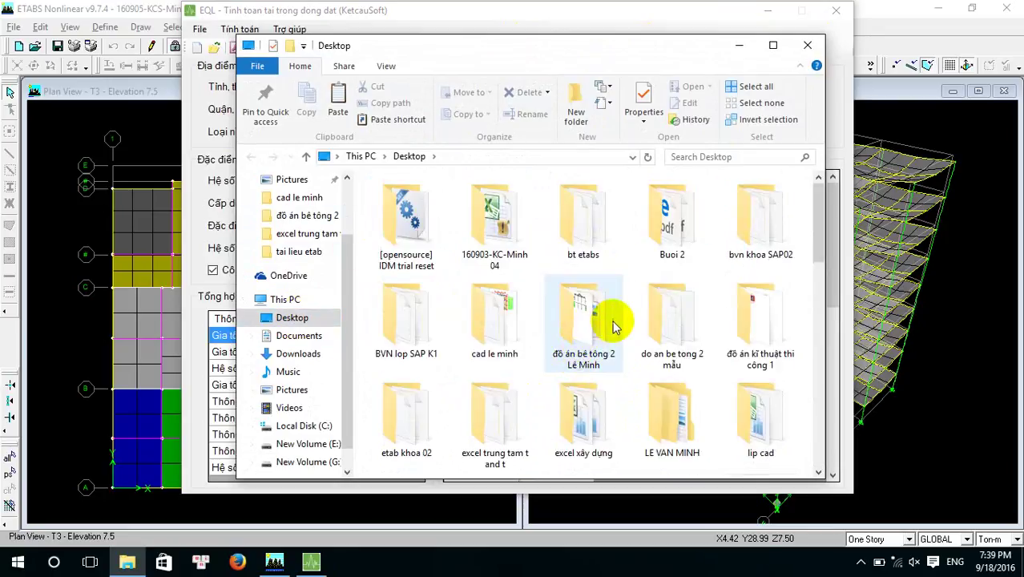
scroll(634, 324, down, 2)
scroll(641, 320, down, 5)
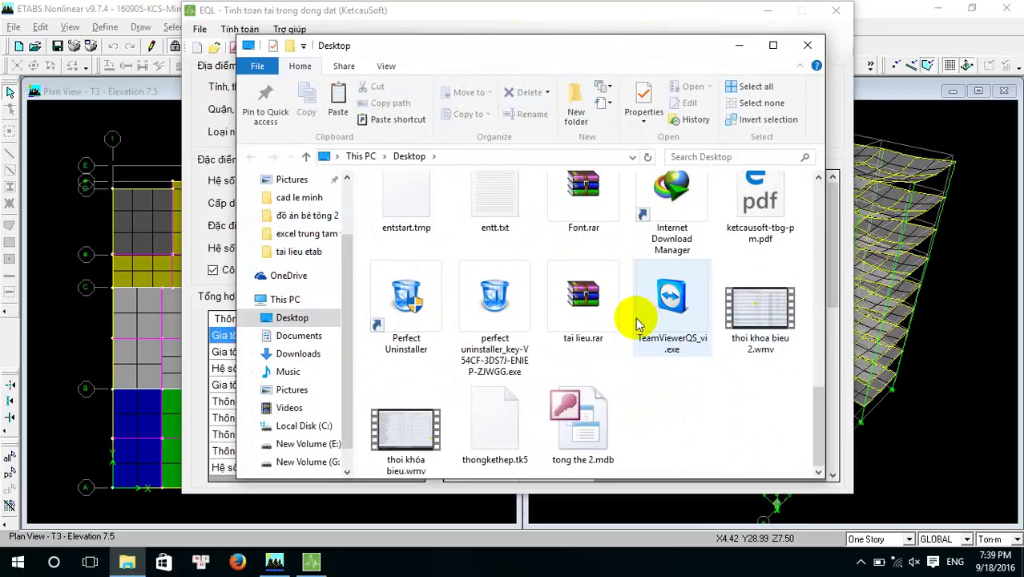
double_click(583, 416)
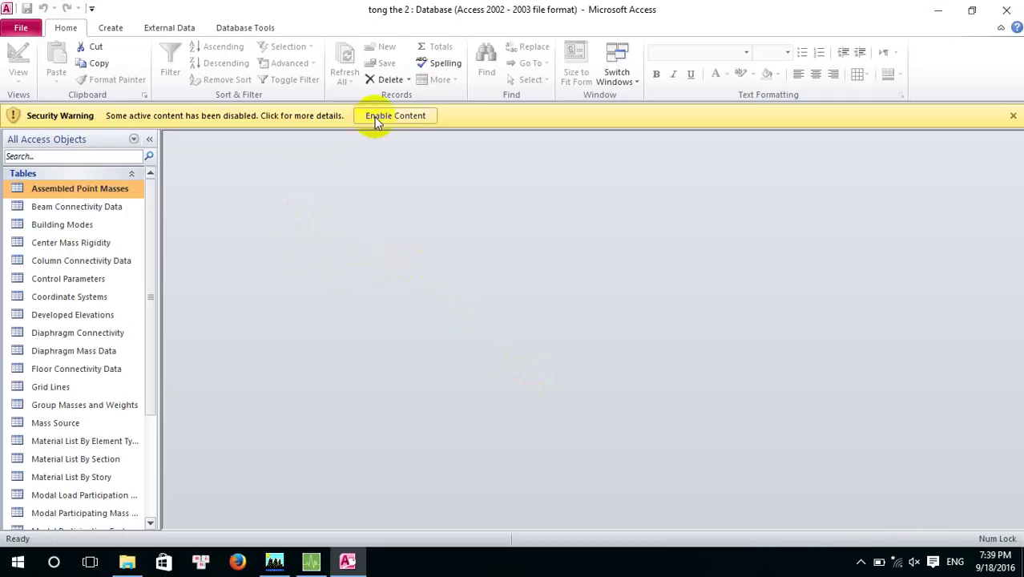
click(393, 117)
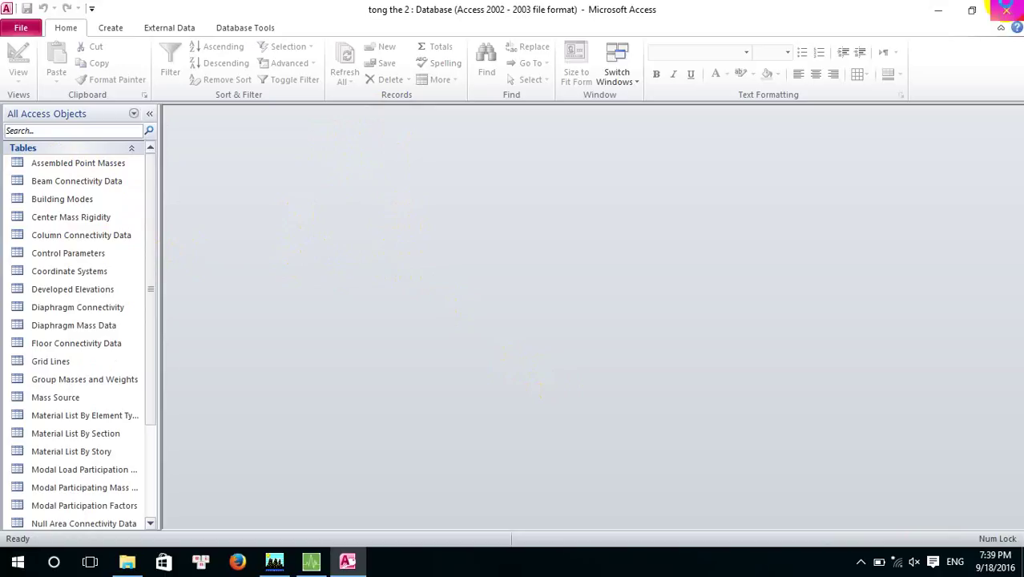
click(1008, 8)
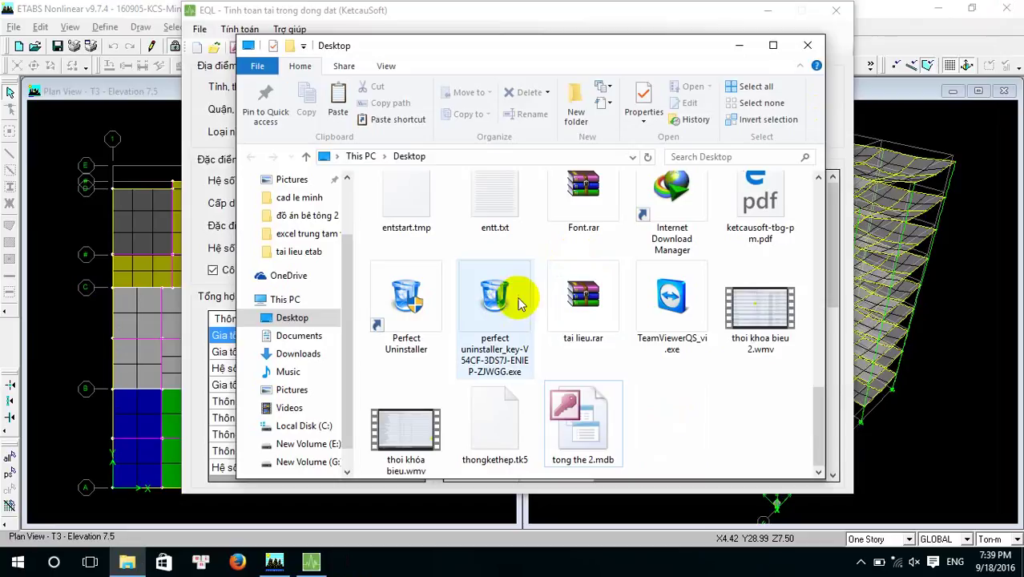
click(808, 45)
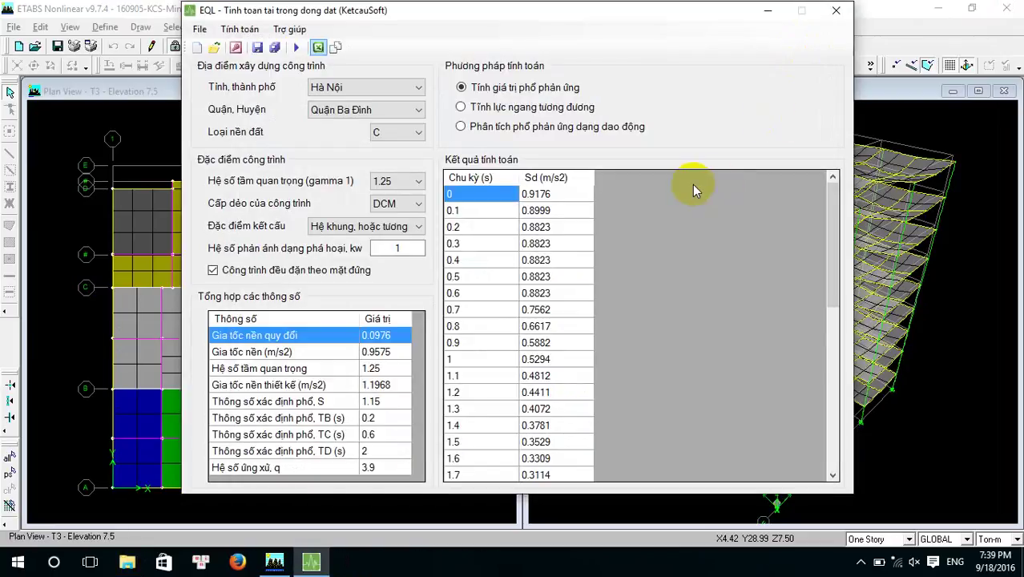
- Switch EQL's calculation method to equivalent static lateral force and start its Excel export with the Desktop as destination folder
click(461, 106)
click(307, 85)
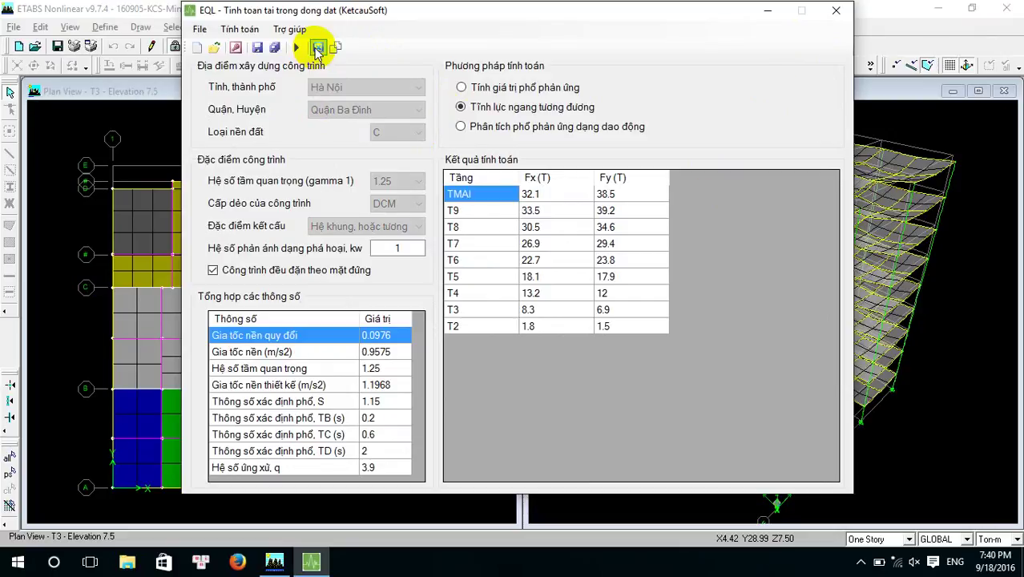
click(317, 48)
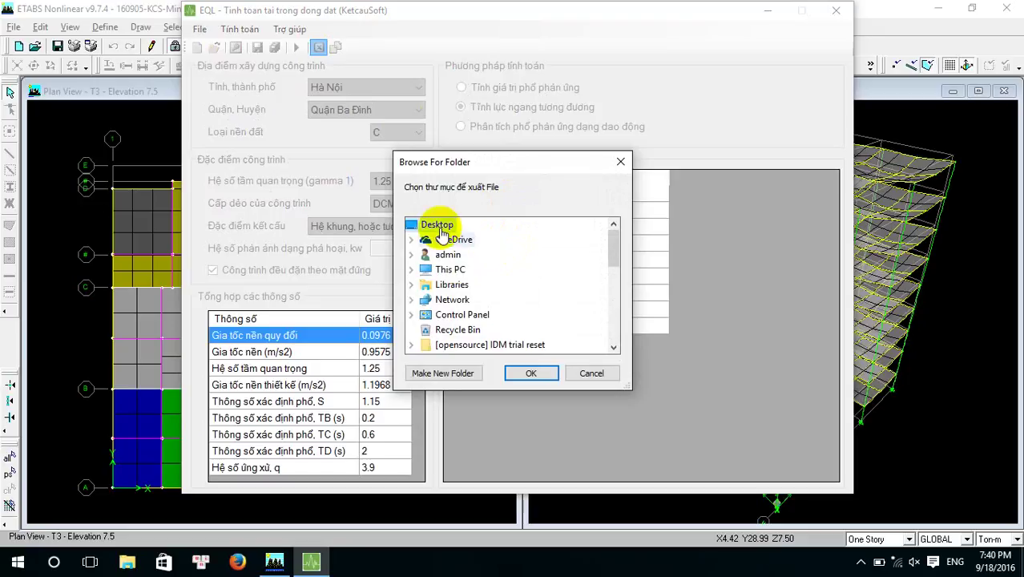
click(440, 227)
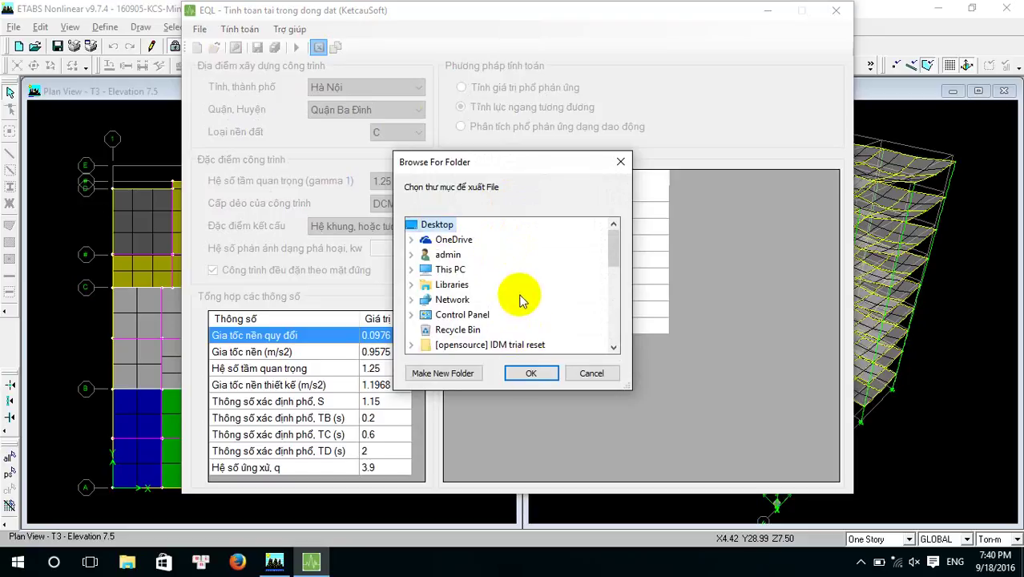
scroll(521, 299, down, 5)
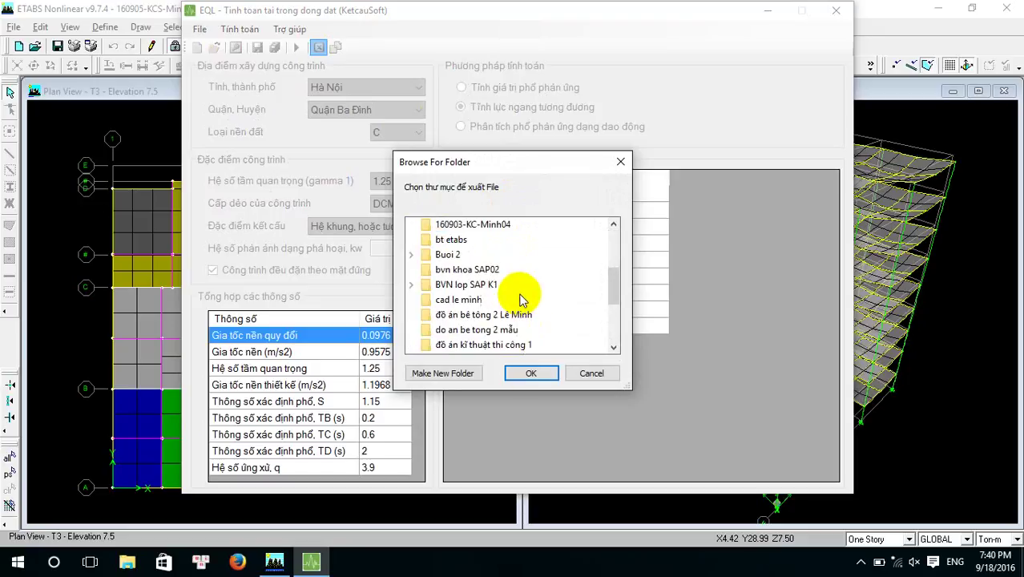
click(525, 372)
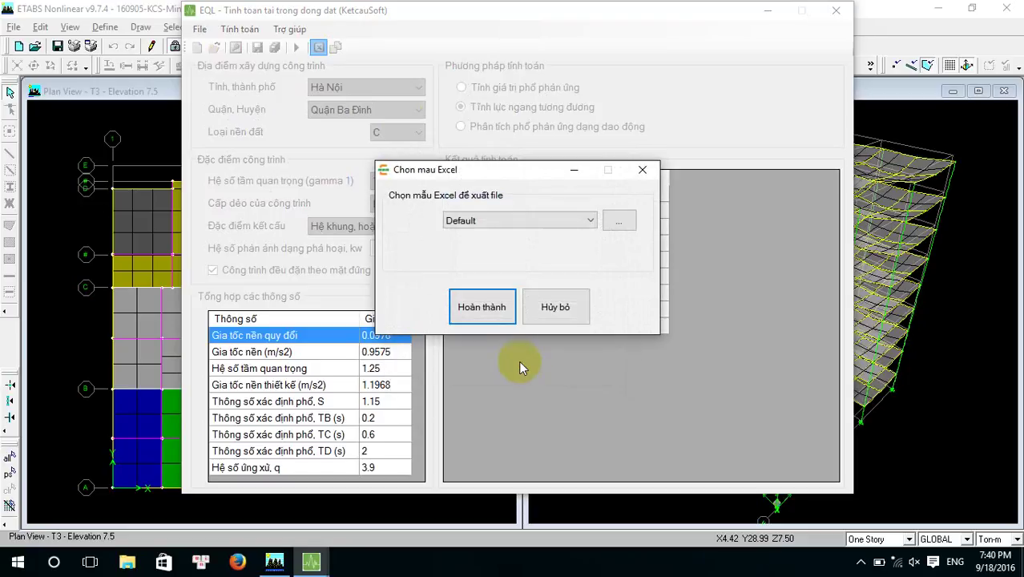
- Go from the Excel template folder to the Desktop and open "160903-KC-Minh04.xlsm", then dismiss its greeting and close the workbook
click(620, 225)
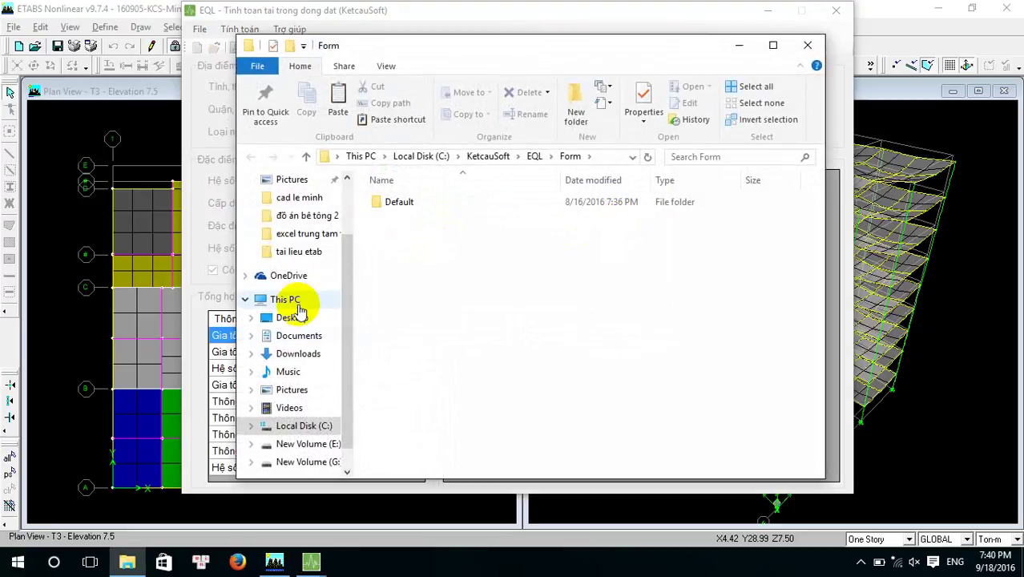
click(297, 319)
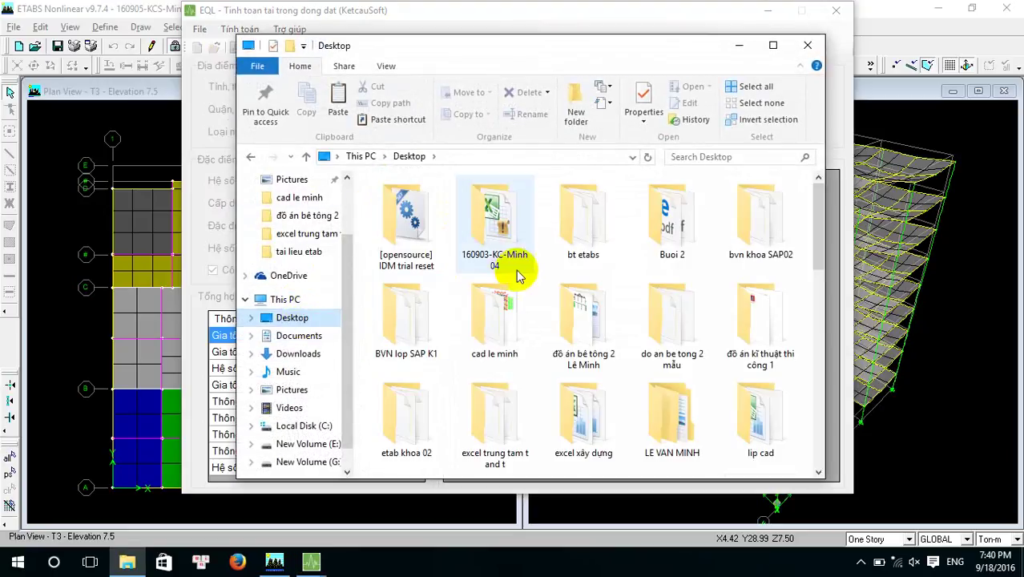
scroll(685, 273, down, 5)
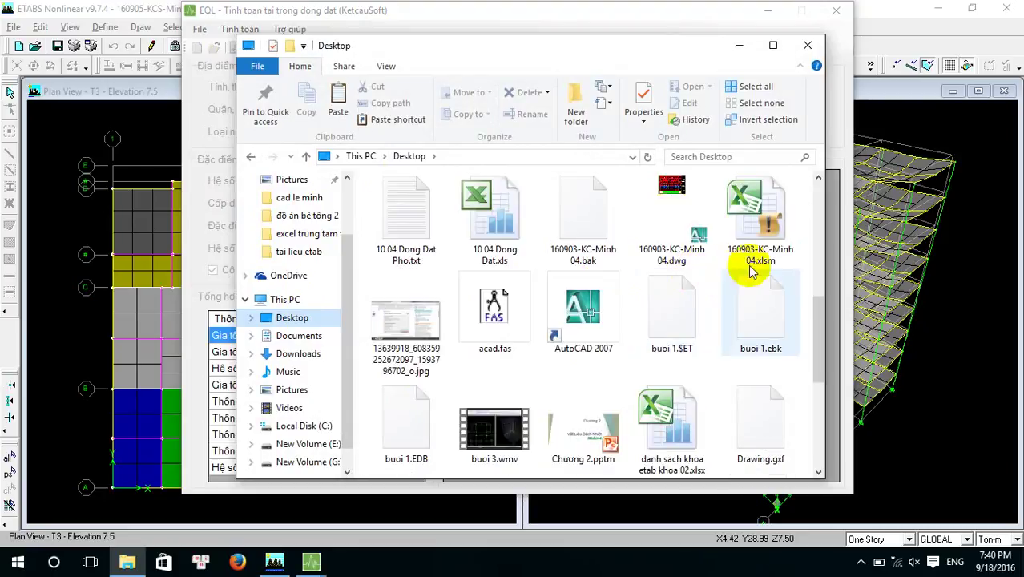
click(766, 225)
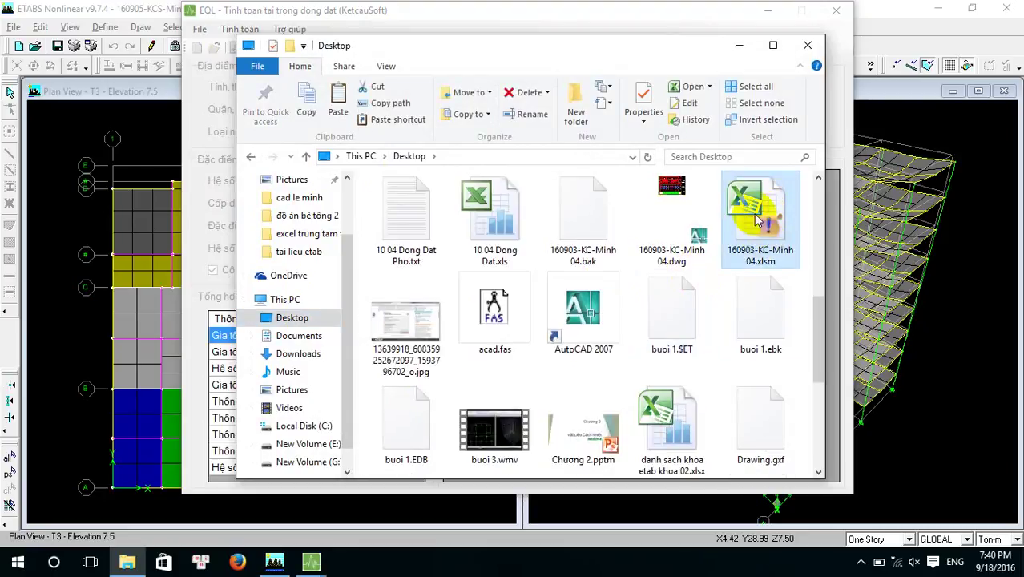
scroll(757, 223, down, 4)
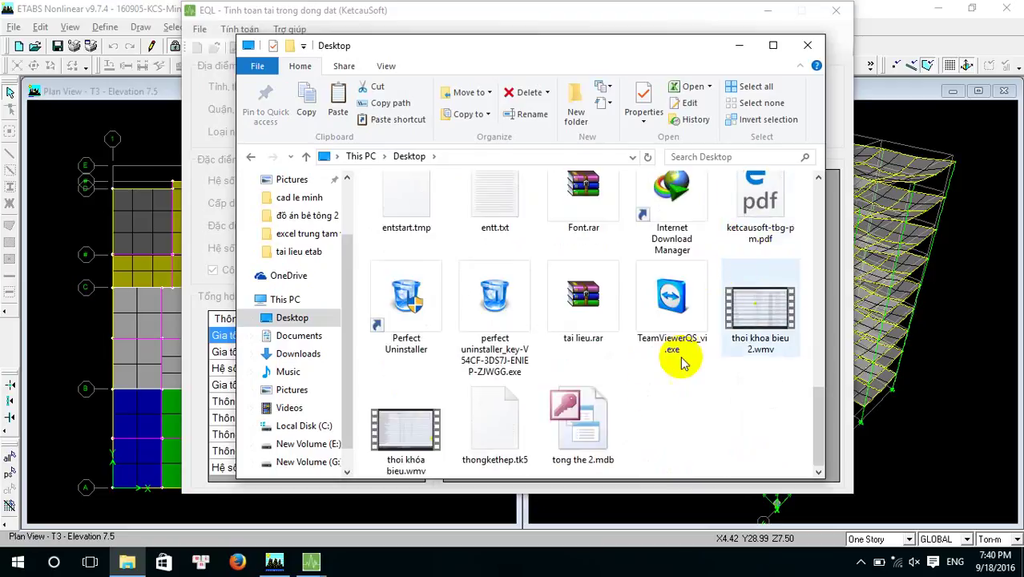
scroll(721, 298, up, 8)
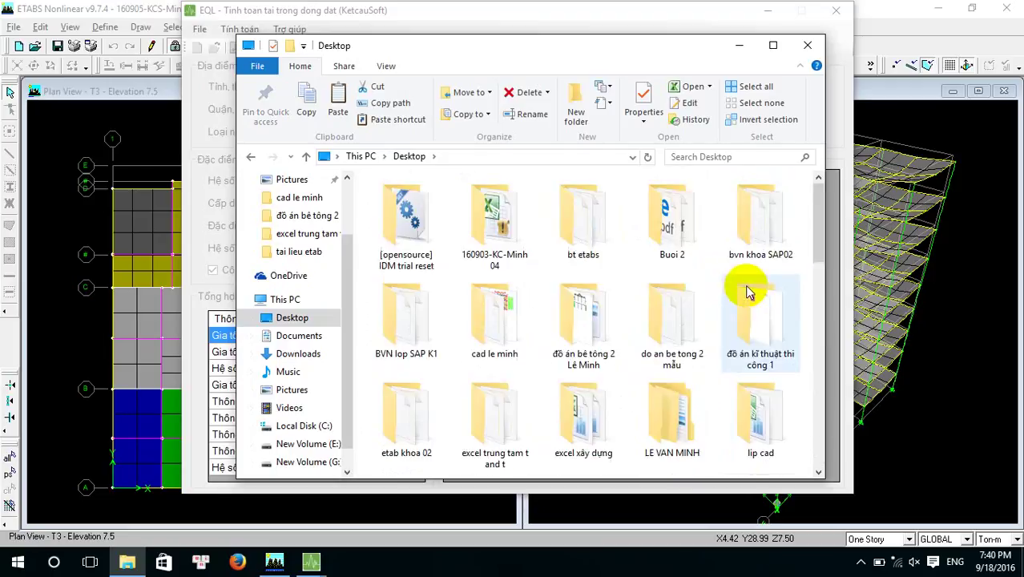
scroll(748, 293, down, 5)
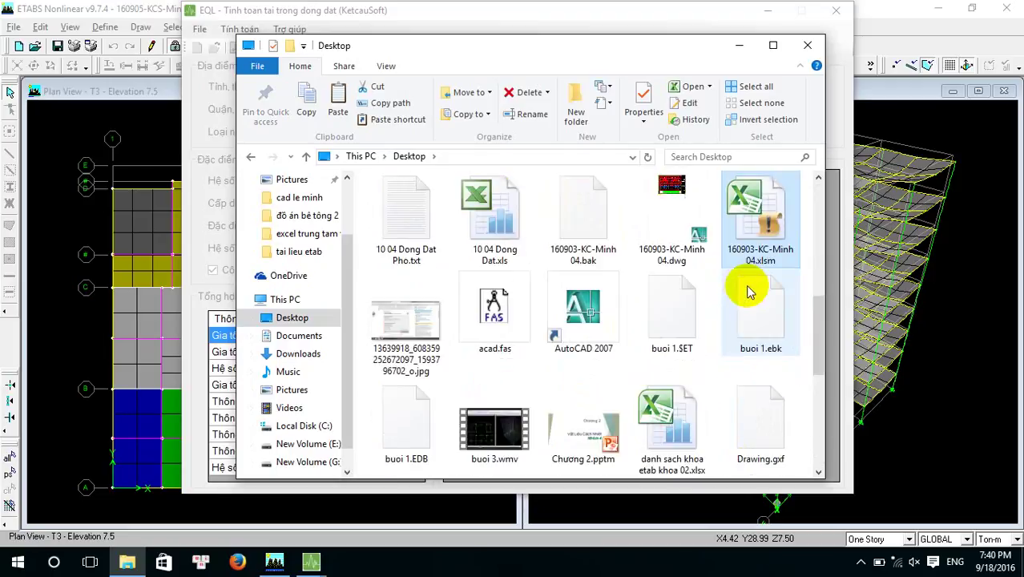
double_click(757, 240)
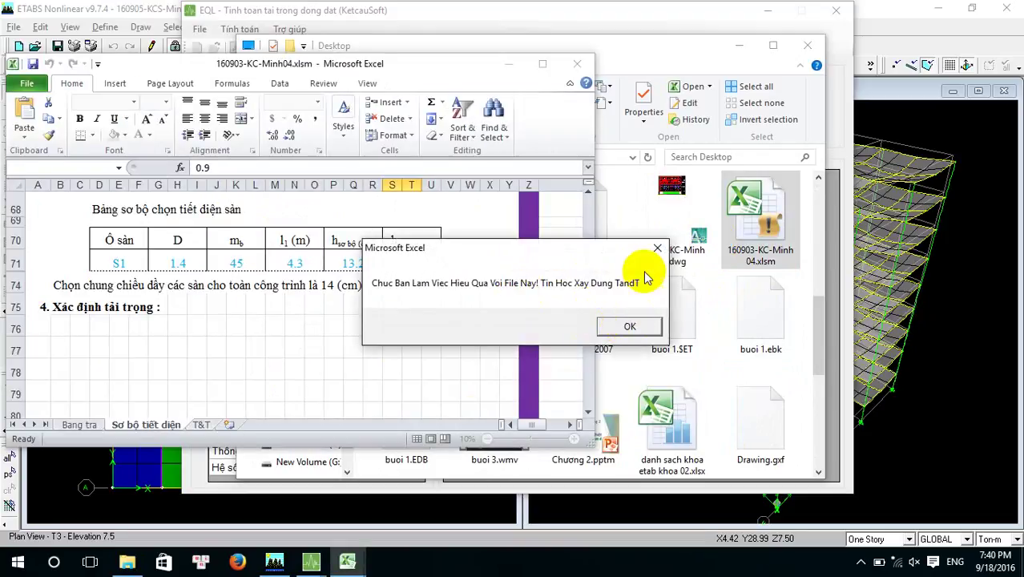
click(657, 248)
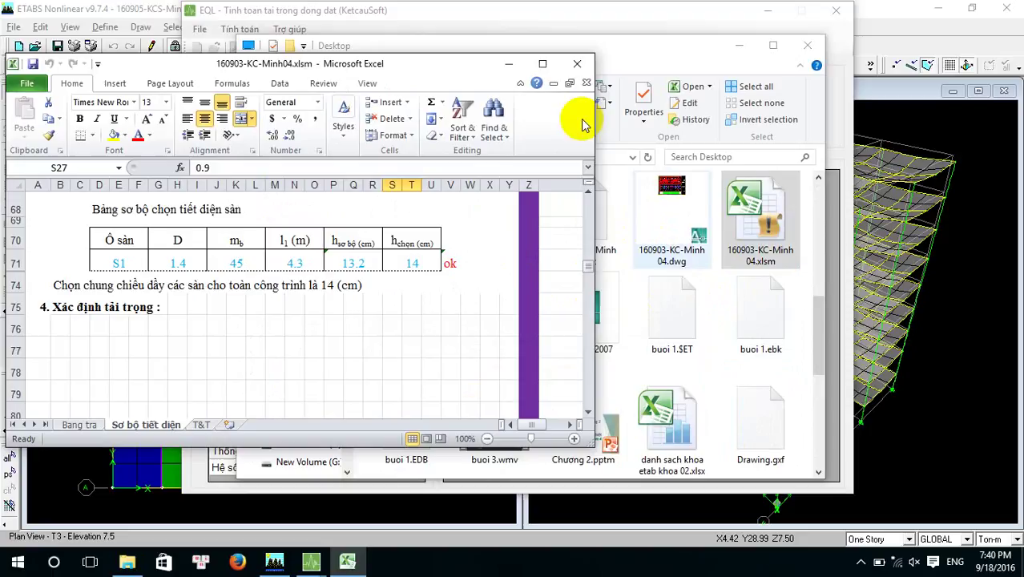
click(577, 63)
- Open the "tong the 2.mdb" database from the Desktop in Access
scroll(677, 311, down, 4)
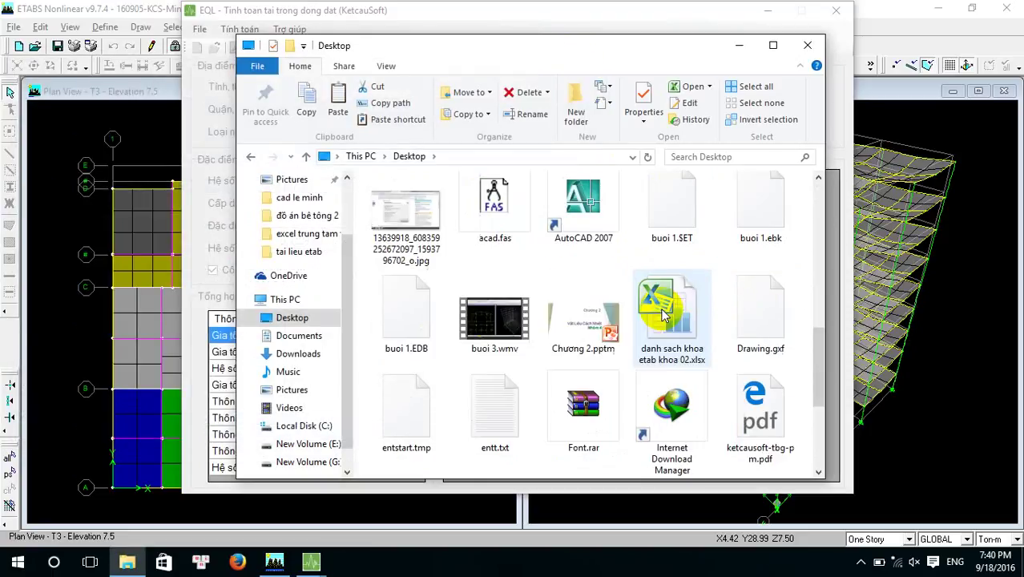
click(605, 421)
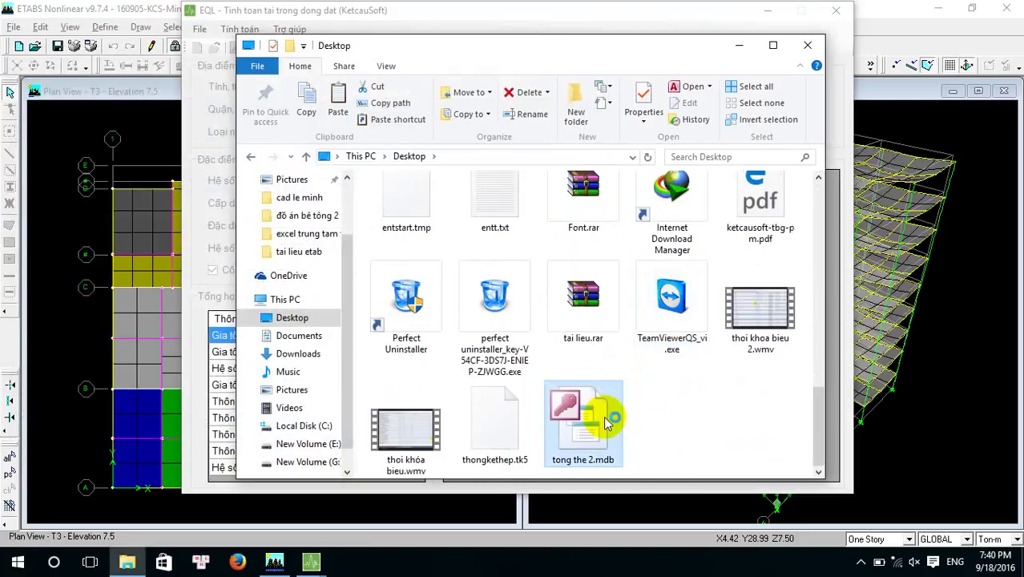
double_click(606, 421)
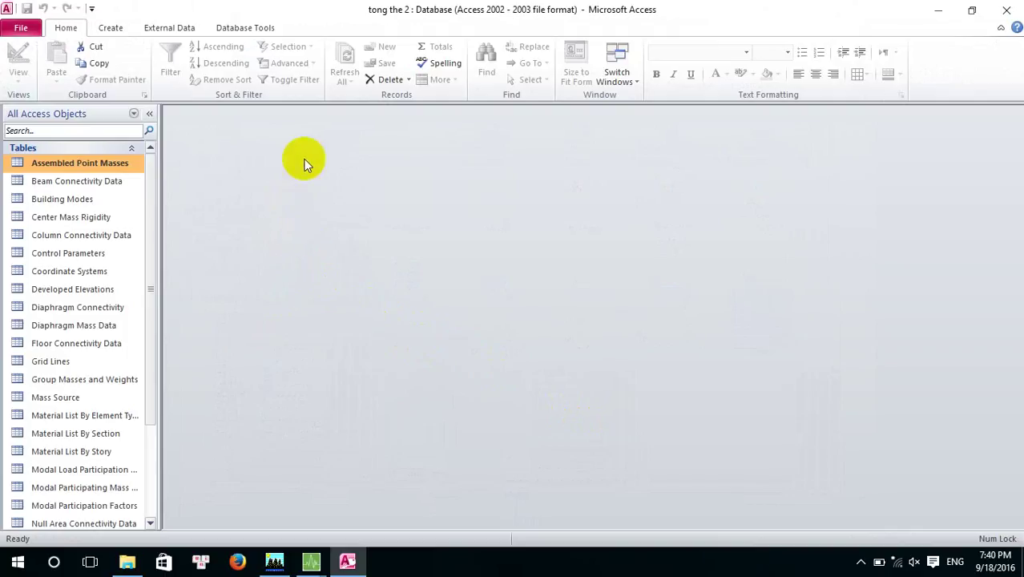
- Close the Access database and the Desktop folder window, then move the Excel template dialog clear of EQL's results table
click(1007, 9)
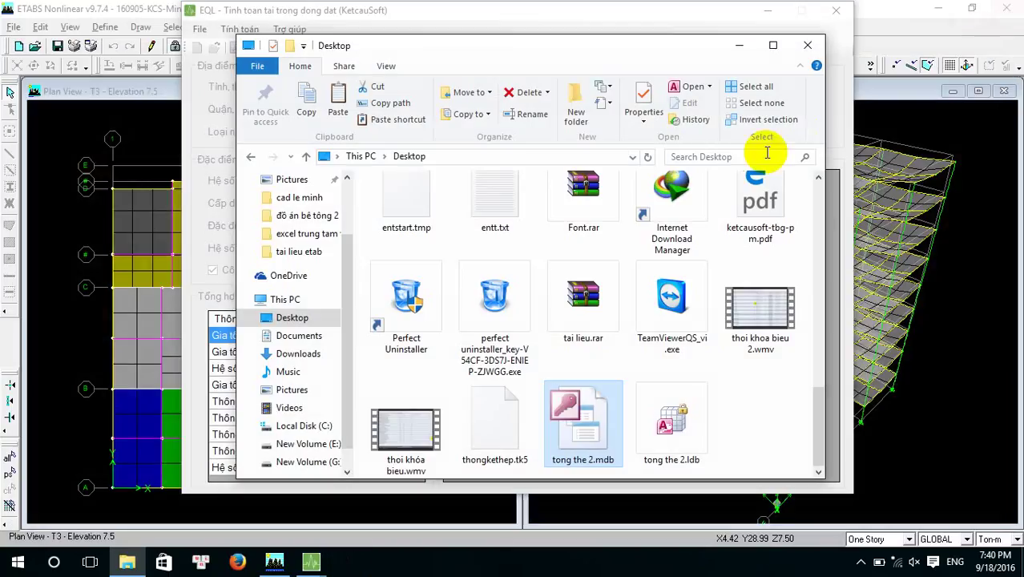
click(808, 45)
click(581, 221)
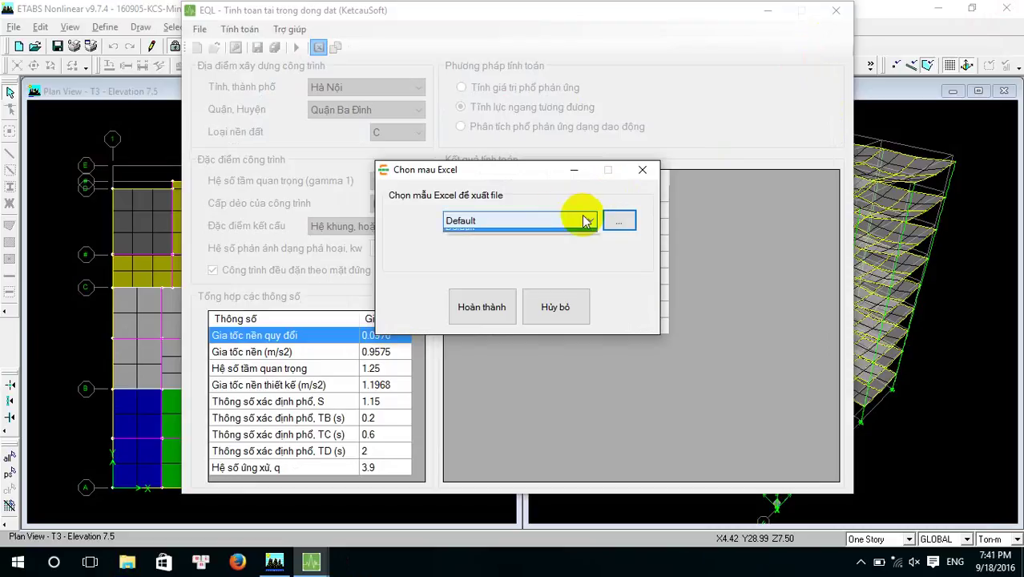
click(526, 174)
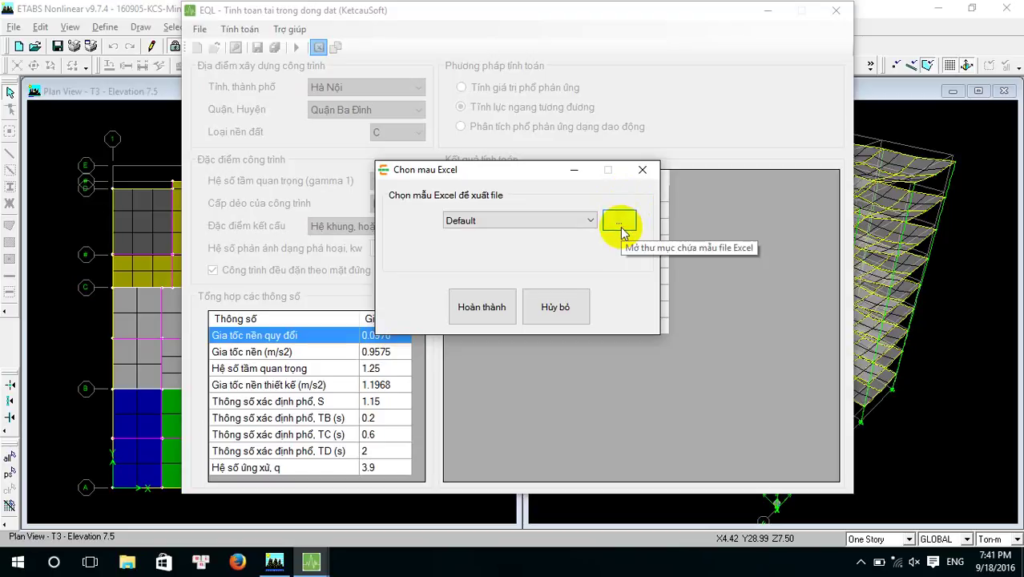
drag(499, 170, 700, 202)
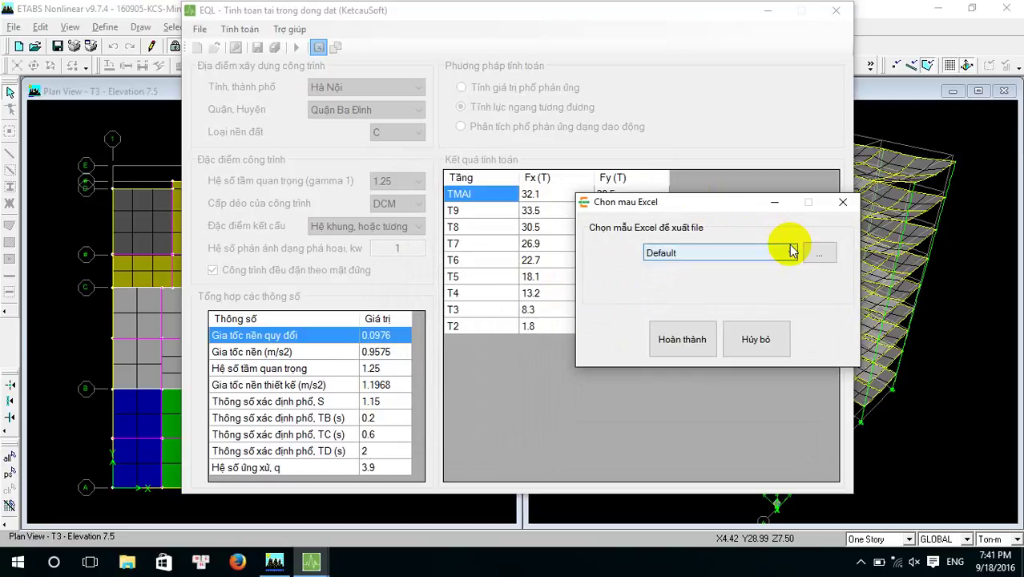
drag(703, 202, 824, 96)
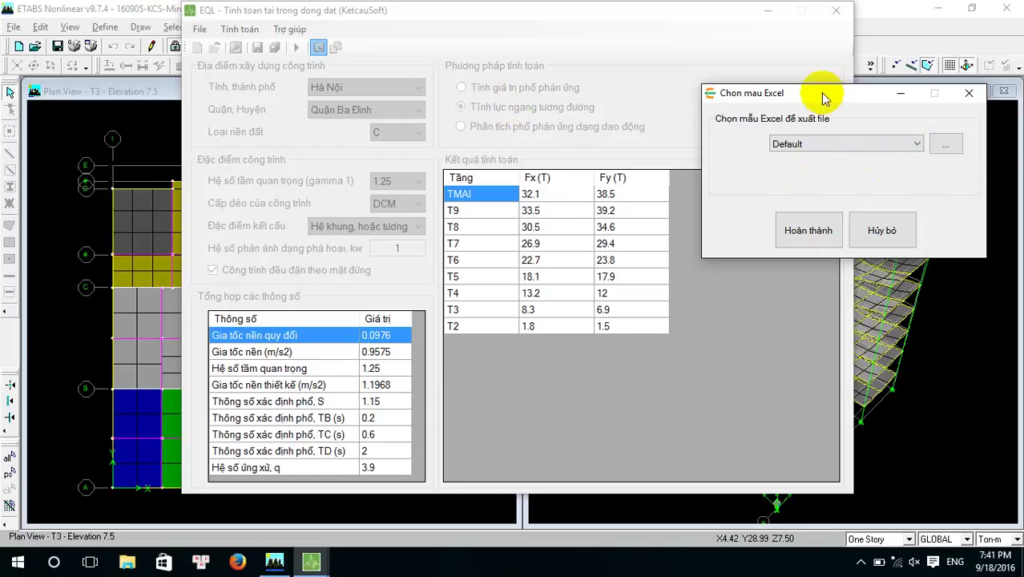
drag(826, 97, 807, 99)
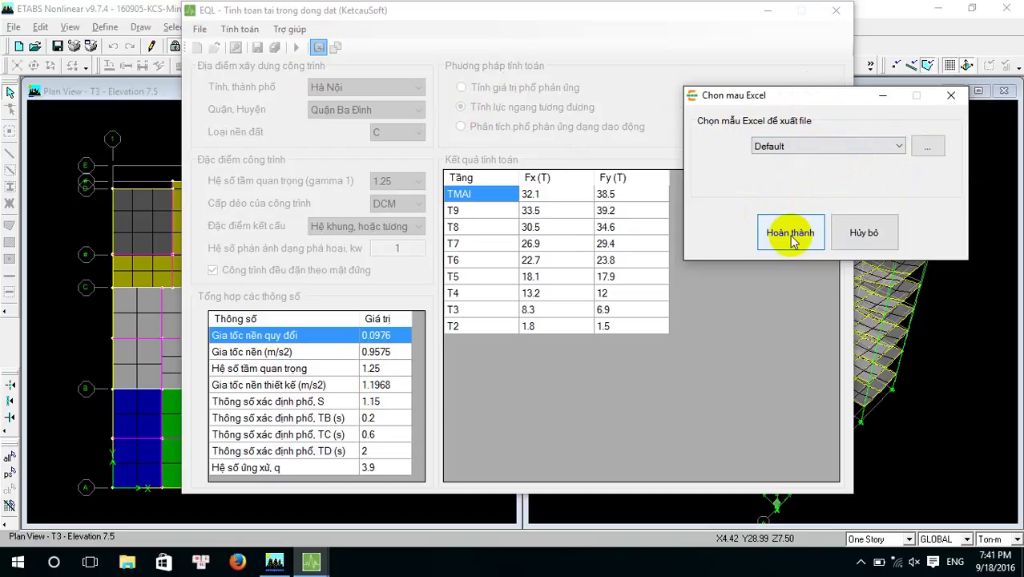
- Check the Default Excel template folder and close it, then finish the equivalent static force export with the Default template
click(928, 146)
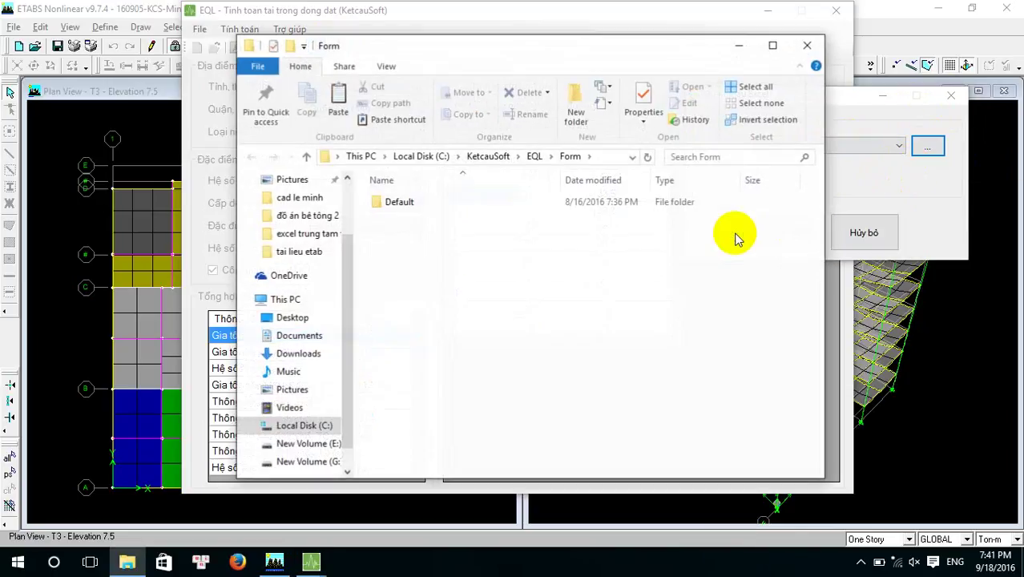
double_click(435, 202)
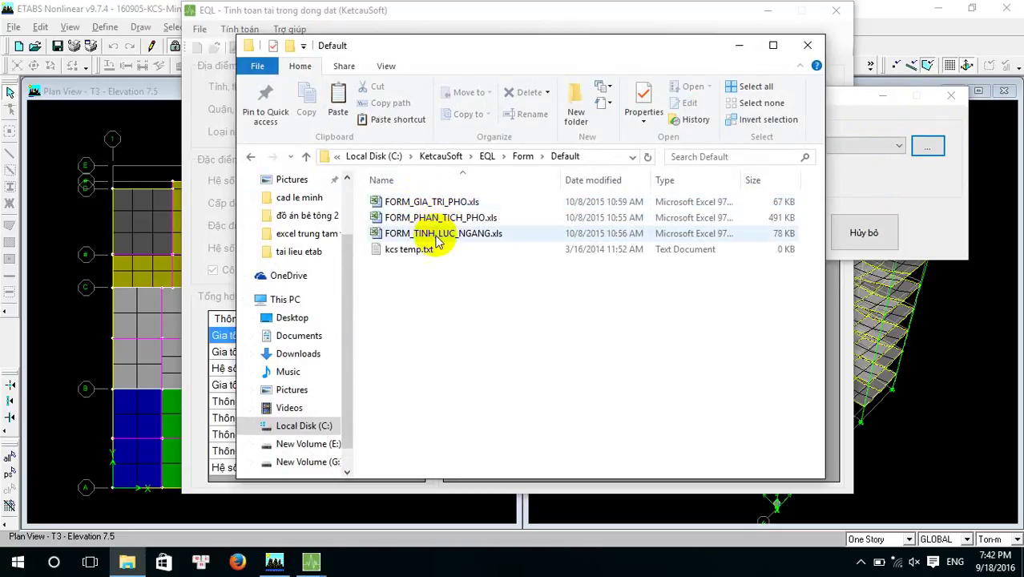
click(807, 46)
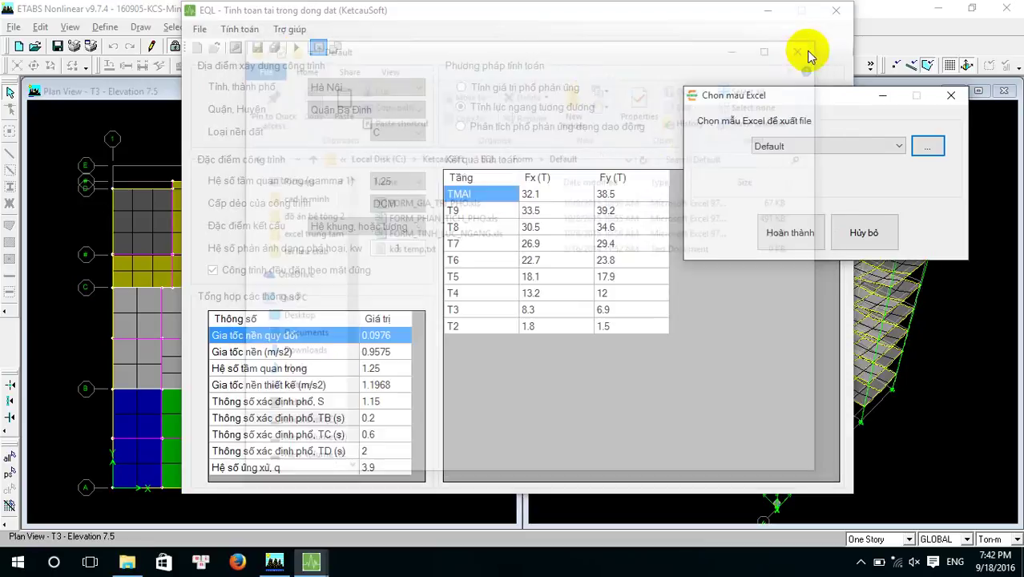
click(790, 232)
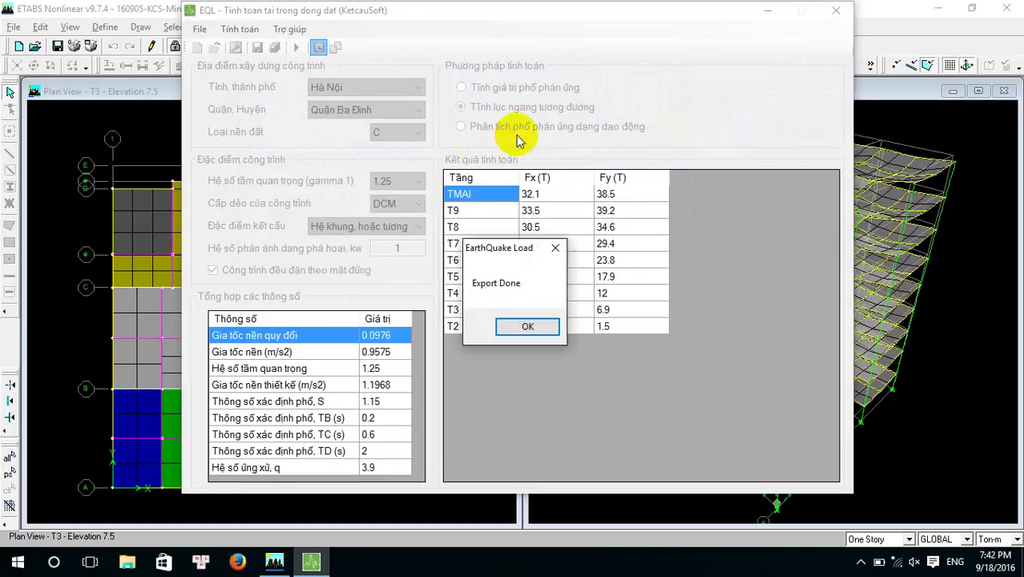
click(527, 326)
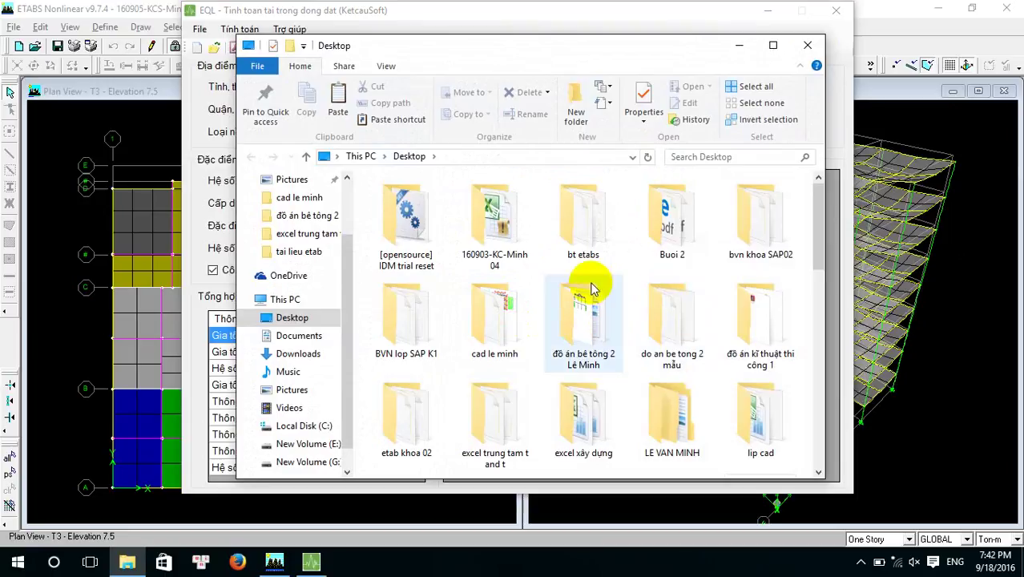
- Look through the Desktop folder for the exported earthquake files and the "tong the 2.mdb" database
scroll(720, 319, down, 10)
scroll(720, 332, up, 5)
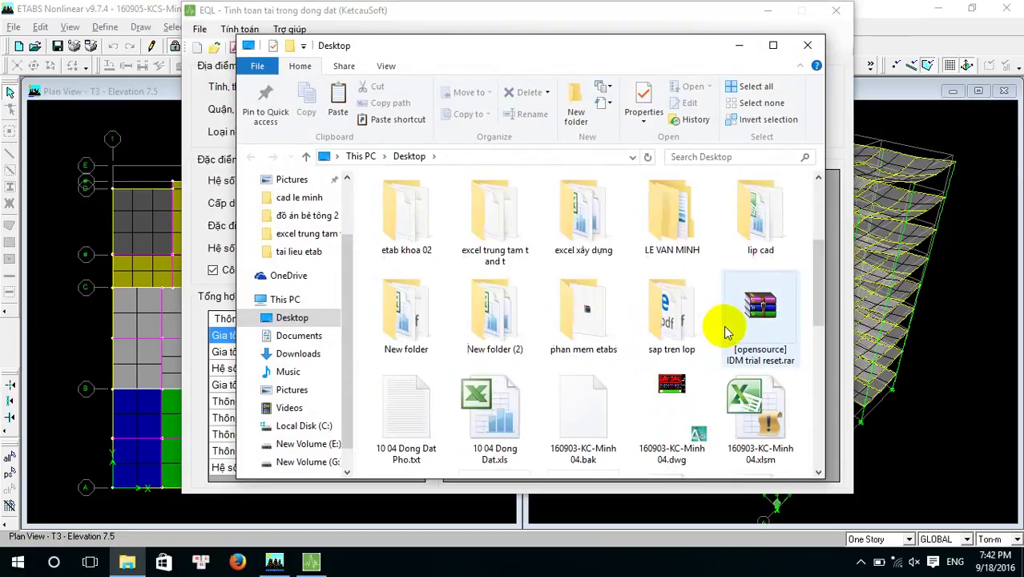
scroll(657, 313, down, 5)
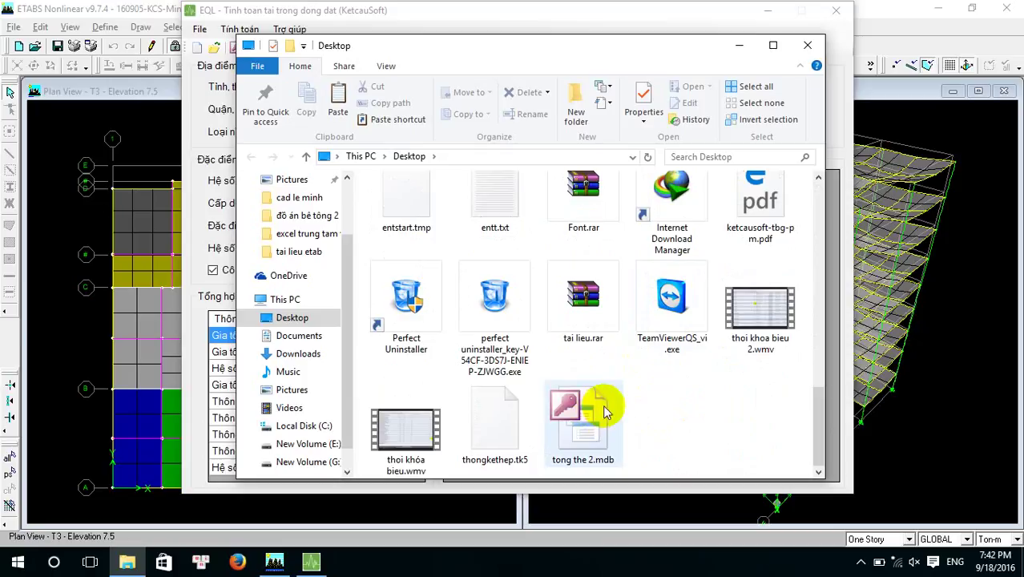
scroll(629, 393, up, 3)
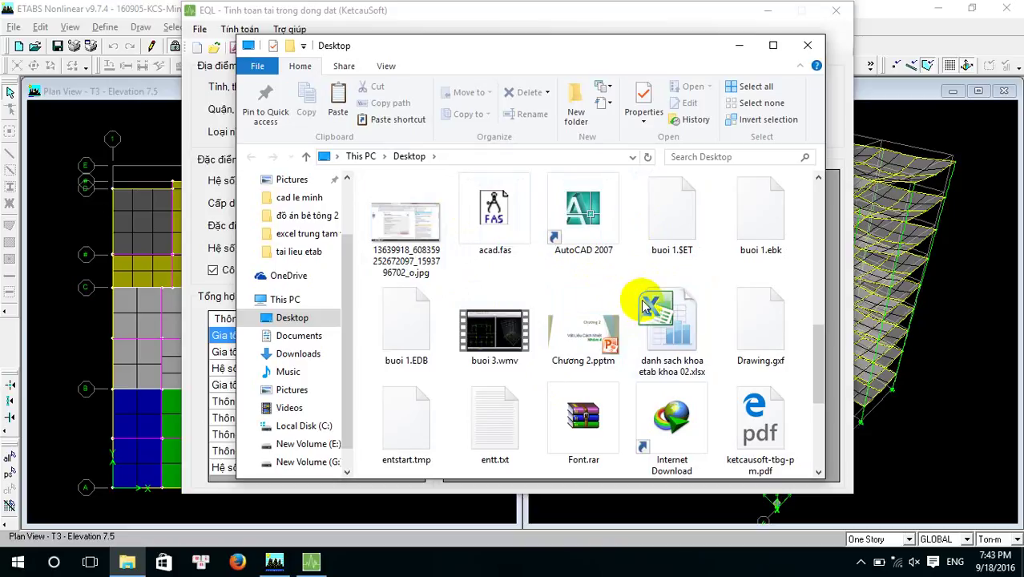
scroll(647, 307, down, 3)
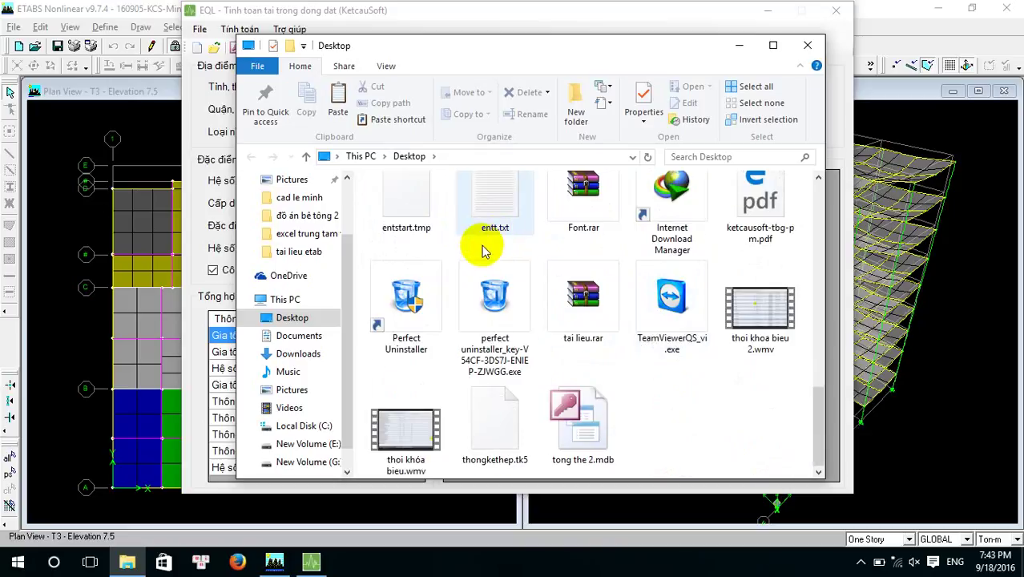
scroll(484, 264, up, 3)
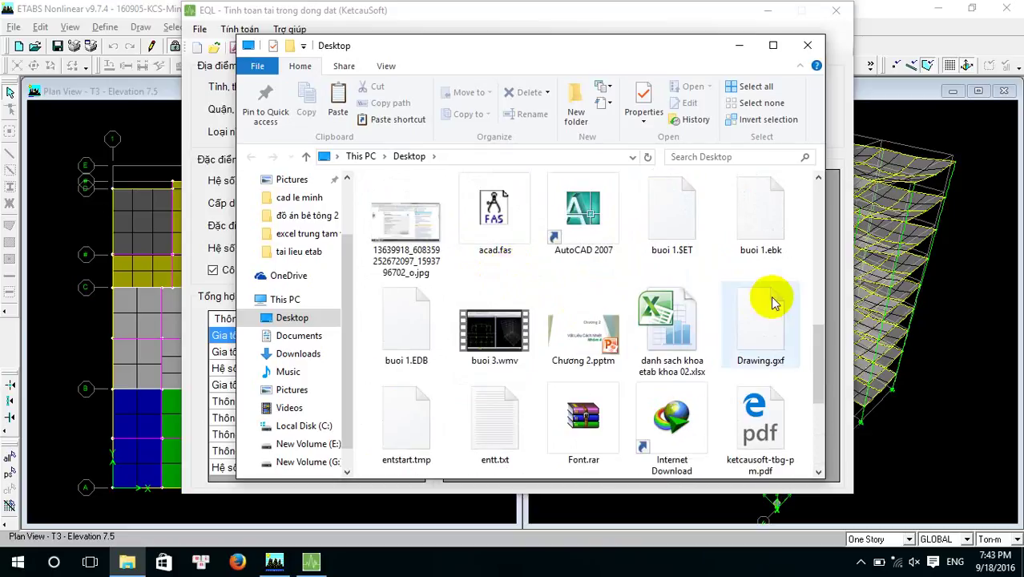
scroll(773, 303, down, 3)
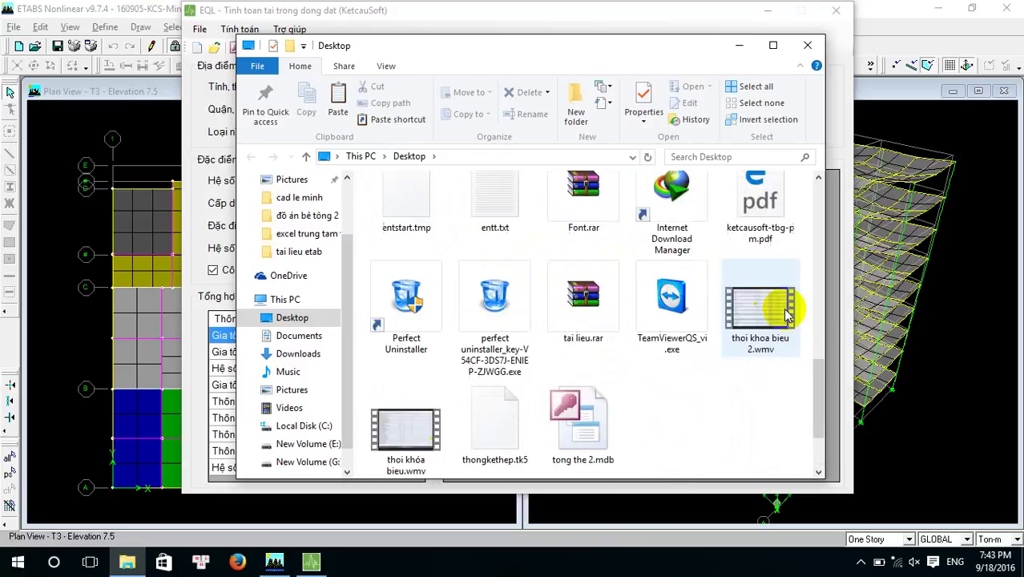
- Close the Desktop folder window and exit EQL to return to the ETABS model
click(808, 45)
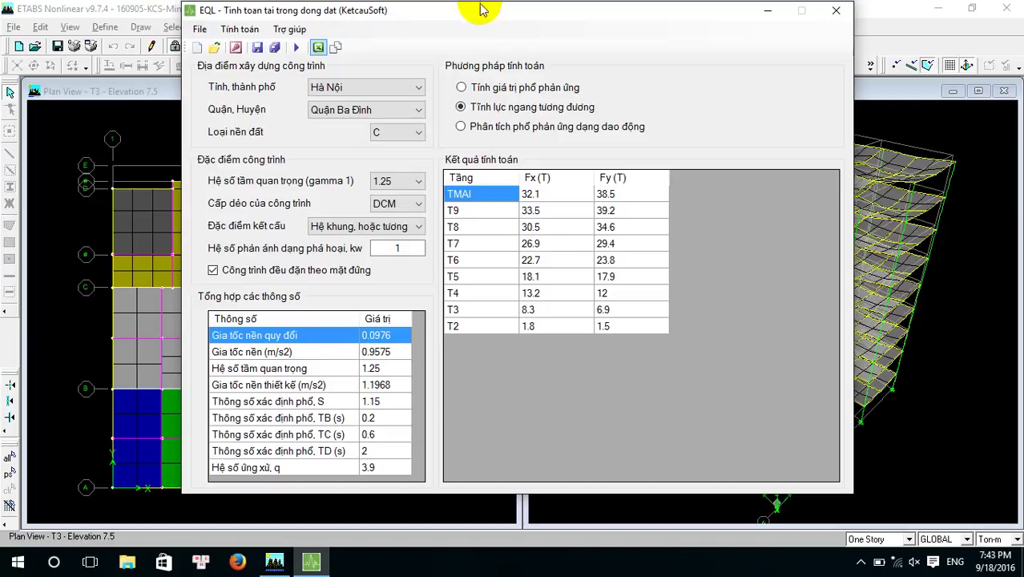
click(397, 87)
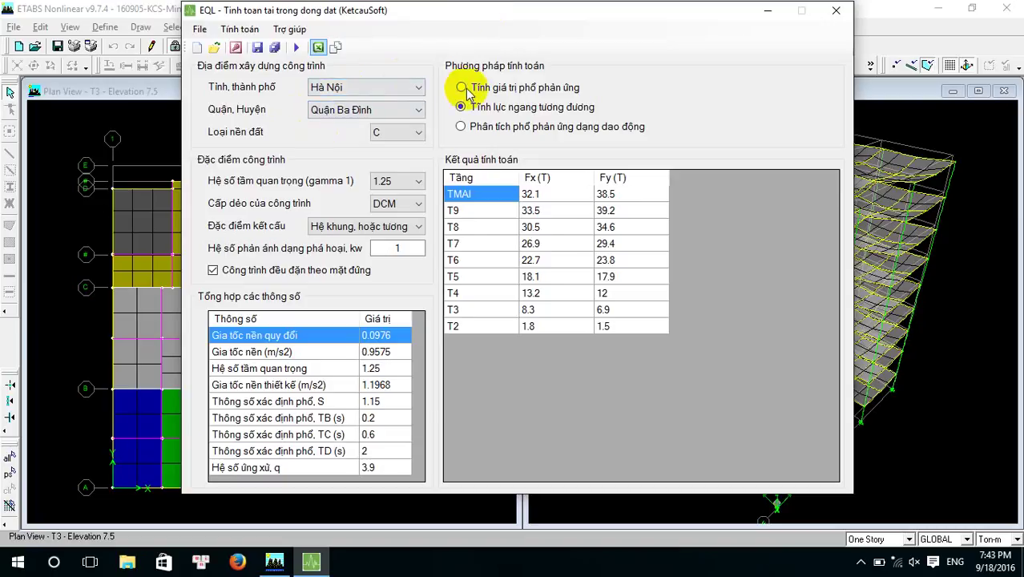
click(836, 10)
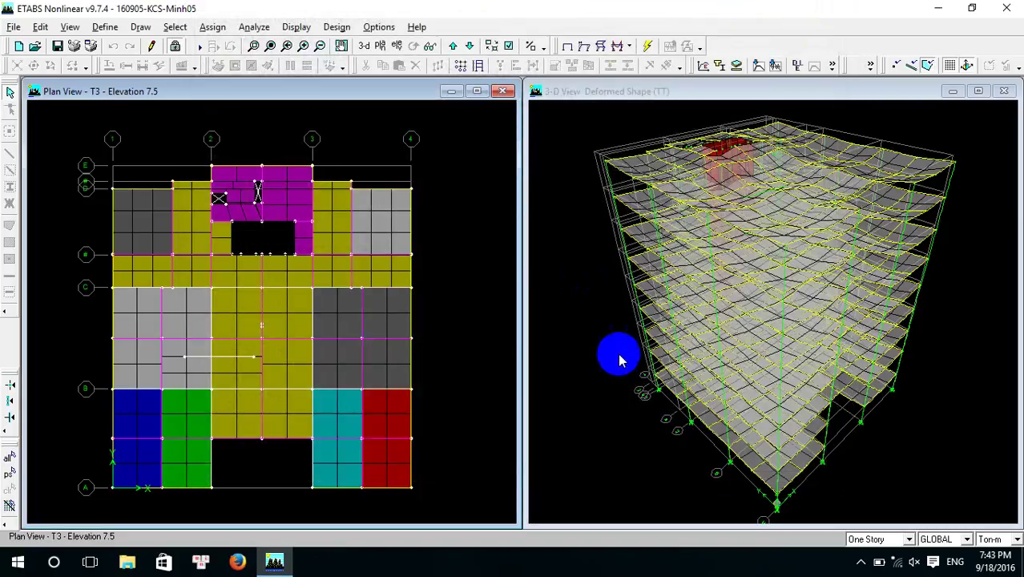
- Switch the ETABS model's units to KN-cm, to KN-m and back to Ton-m
click(1000, 539)
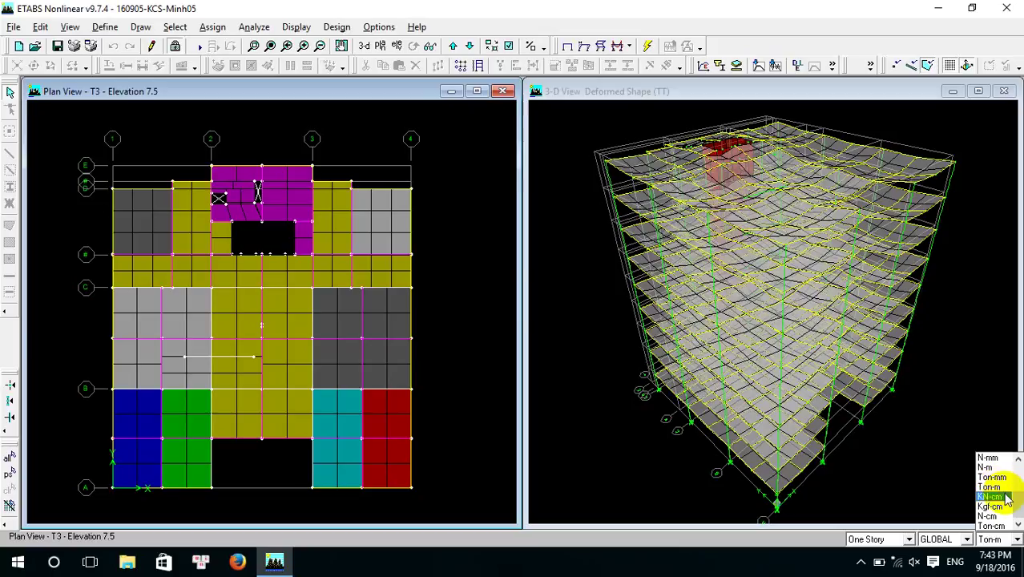
click(994, 497)
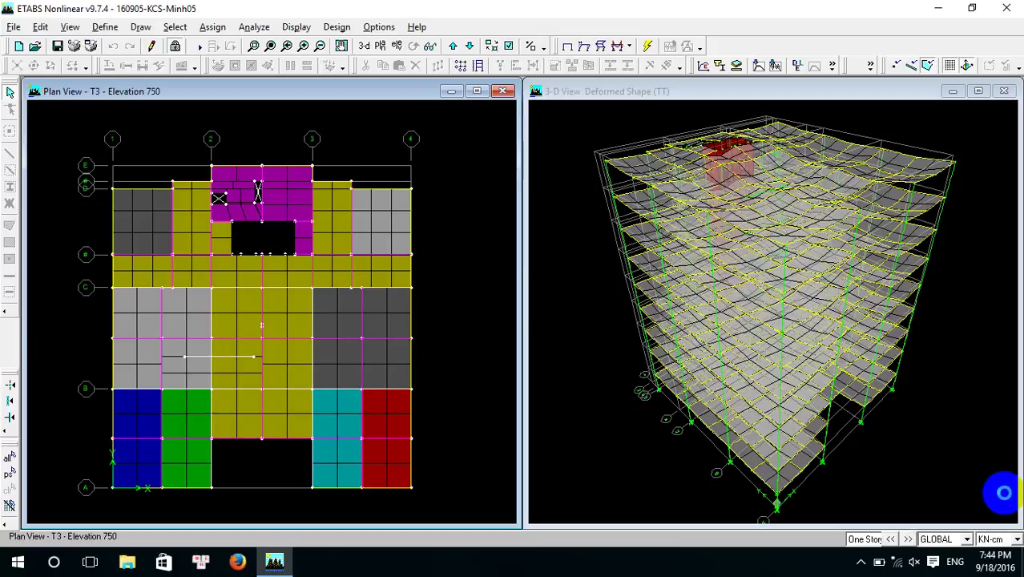
click(1014, 539)
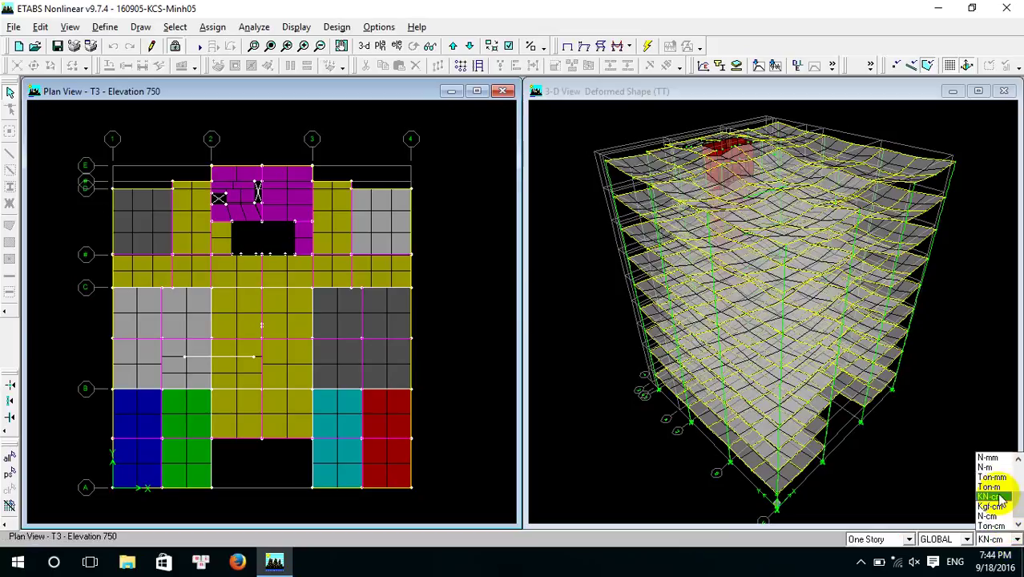
scroll(1002, 489, up, 2)
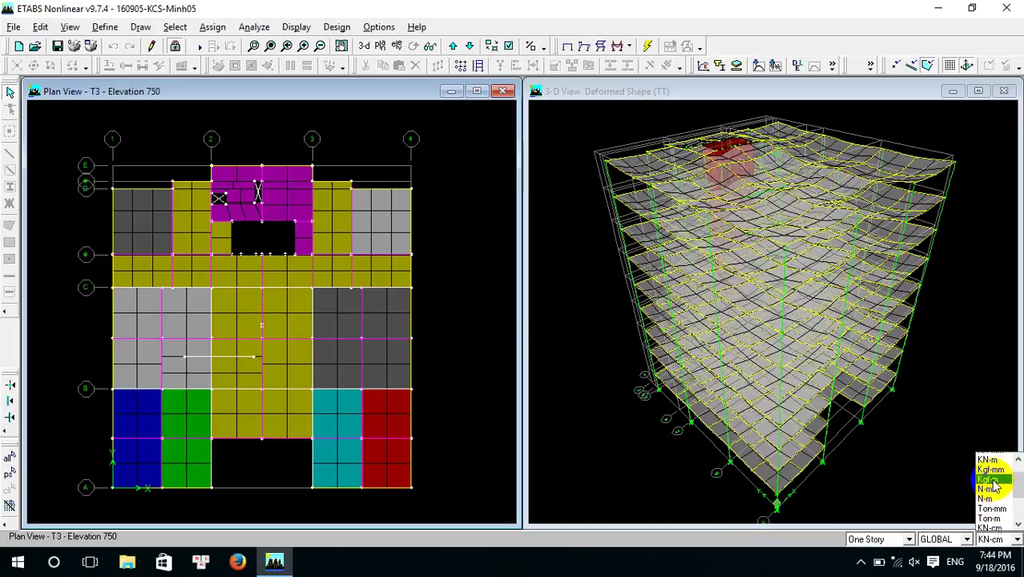
click(987, 487)
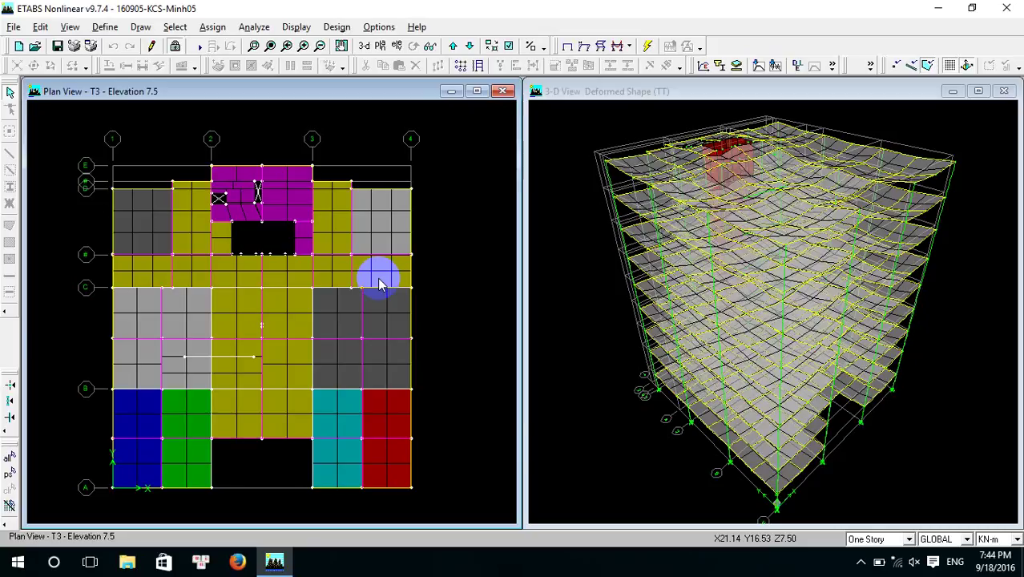
click(1016, 541)
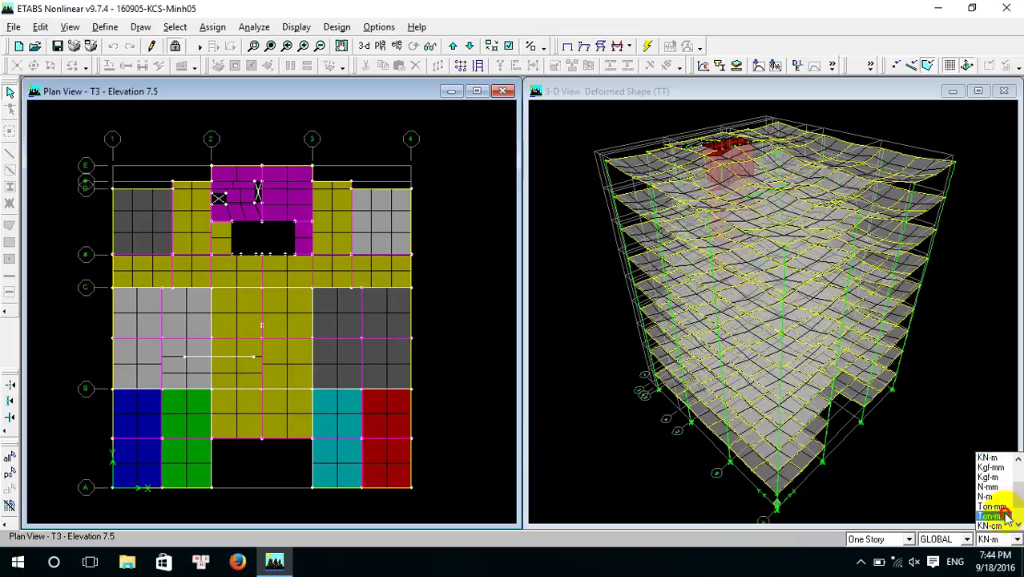
click(1008, 516)
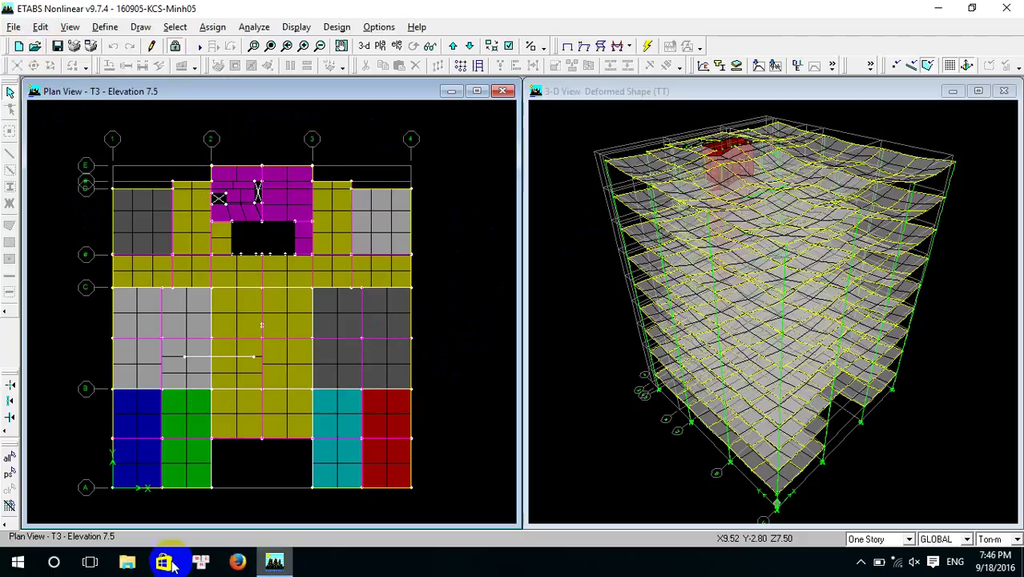
- Launch "EarthQuake Load.exe" from the KetcauSoft\EQL folder on Local Disk (C:) and dismiss its startup message
click(126, 563)
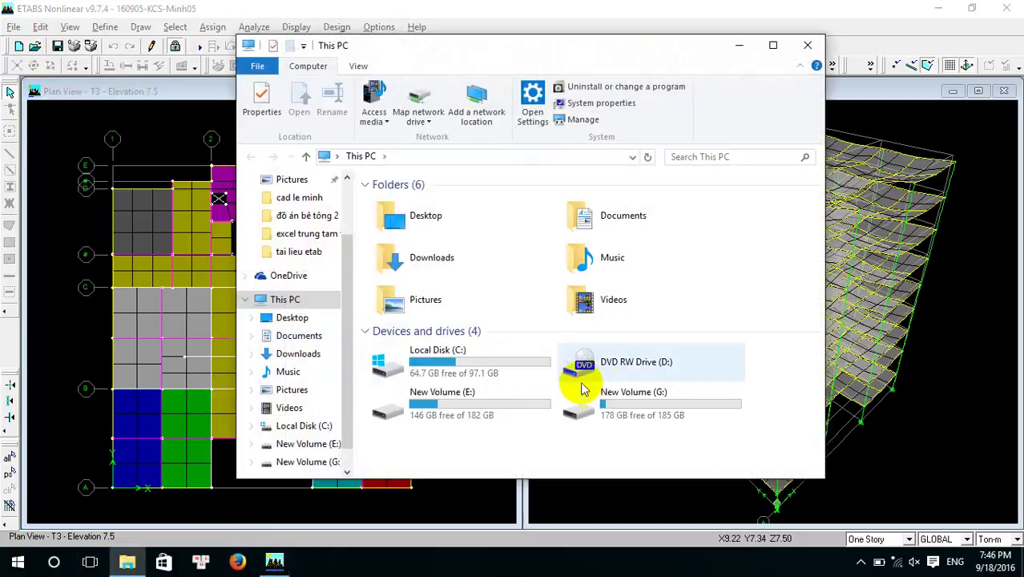
double_click(485, 372)
click(478, 314)
double_click(478, 313)
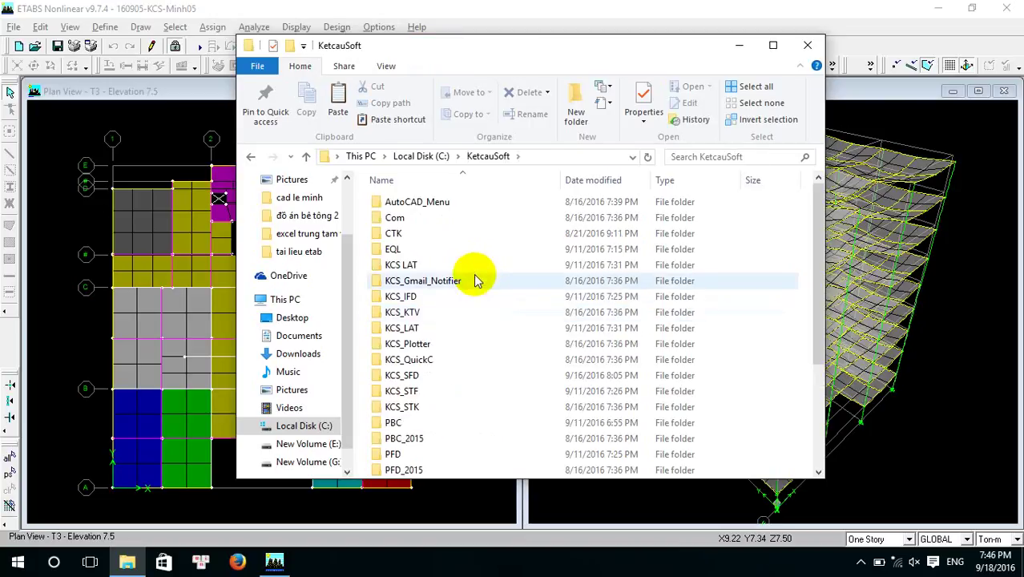
double_click(467, 252)
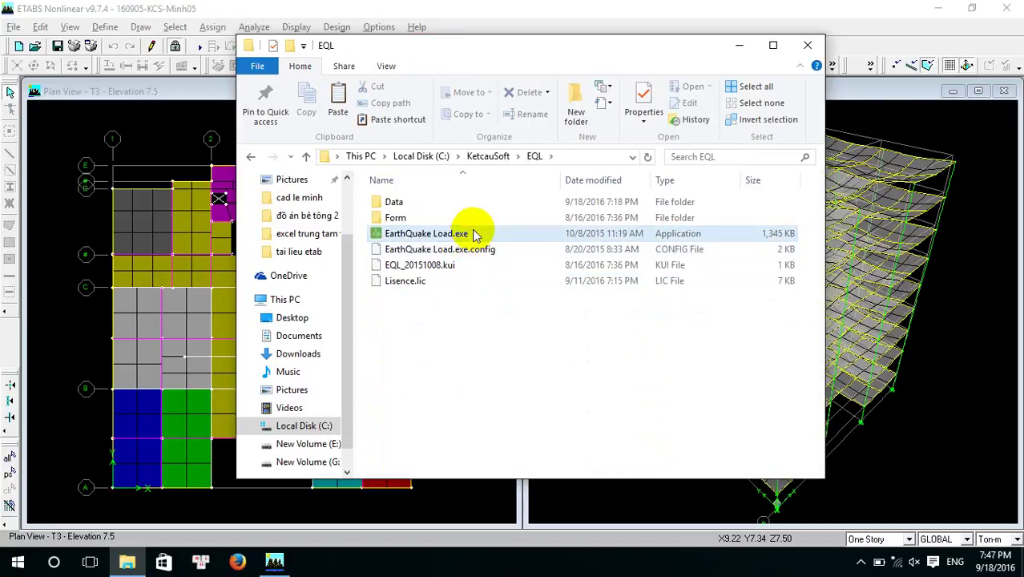
double_click(449, 233)
click(561, 297)
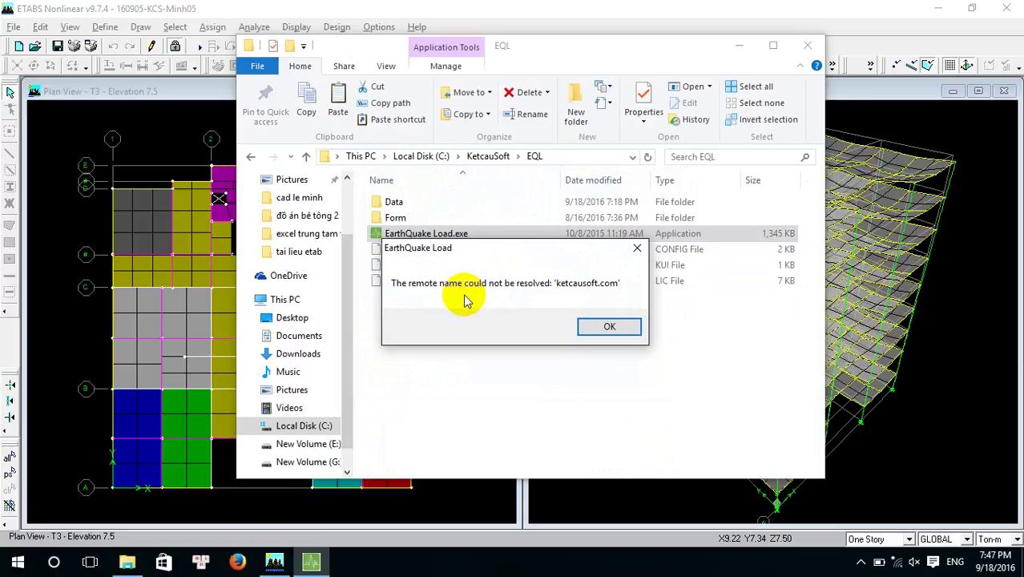
click(602, 326)
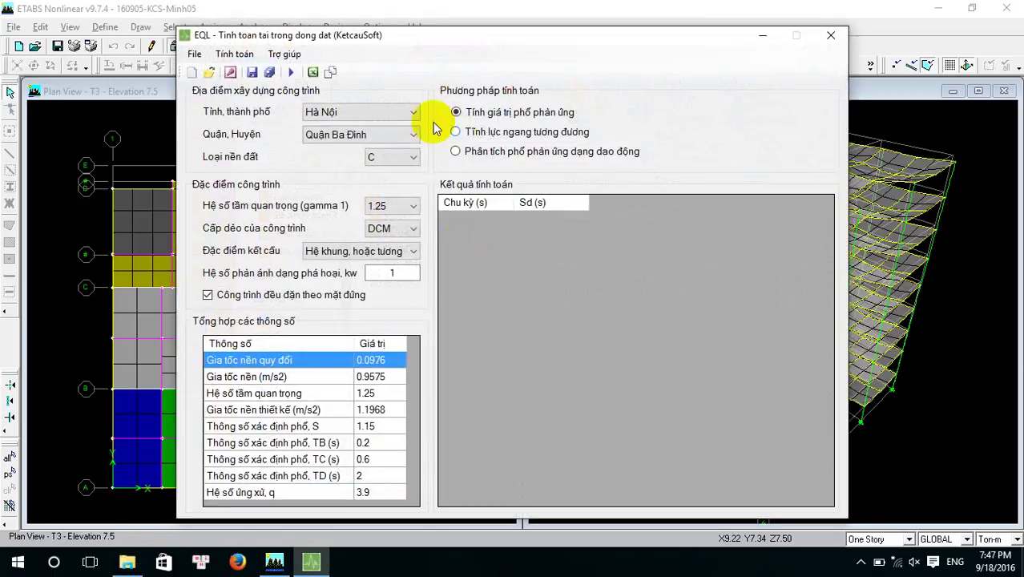
- Import the Desktop database "tong the 2.mdb" as an overall model (Mô hình tổng thể) from Etabs 9.2~9.7
click(230, 73)
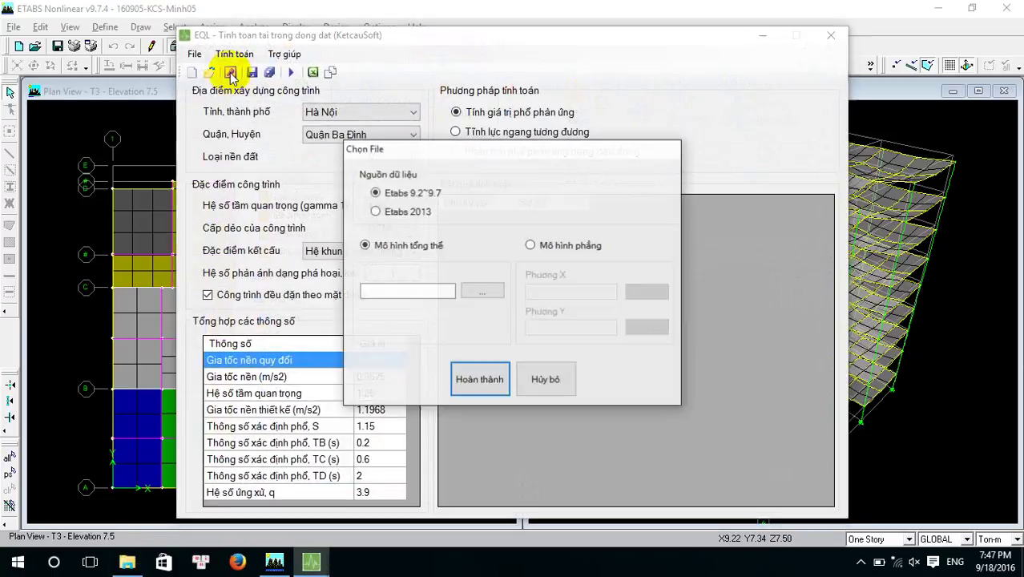
click(485, 293)
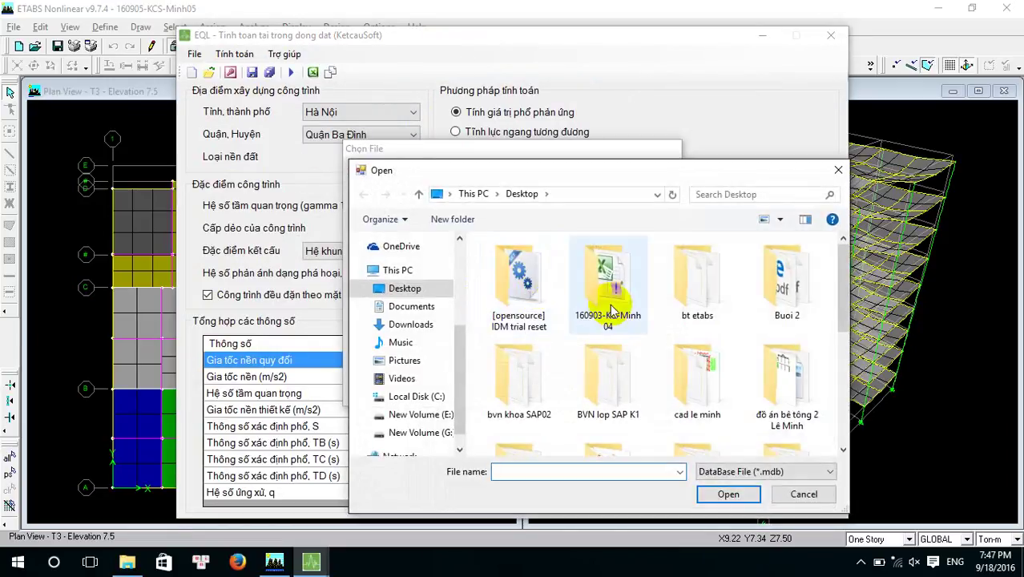
scroll(761, 353, down, 3)
double_click(786, 409)
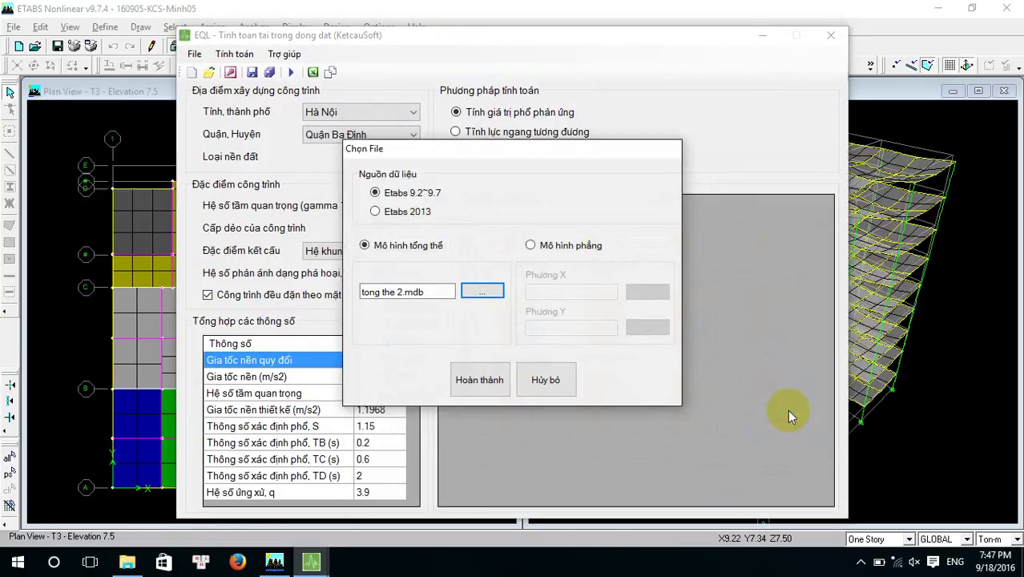
click(489, 378)
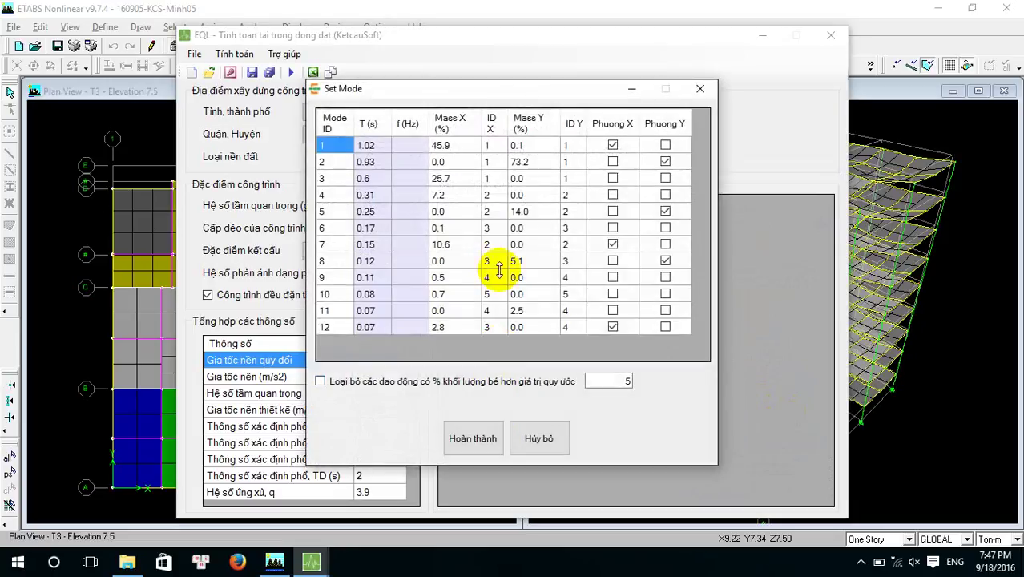
- Exclude vibration modes with less than 5% mass and calculate the loads with the equivalent lateral force method (Tĩnh lực ngang tương đương)
click(340, 385)
click(473, 438)
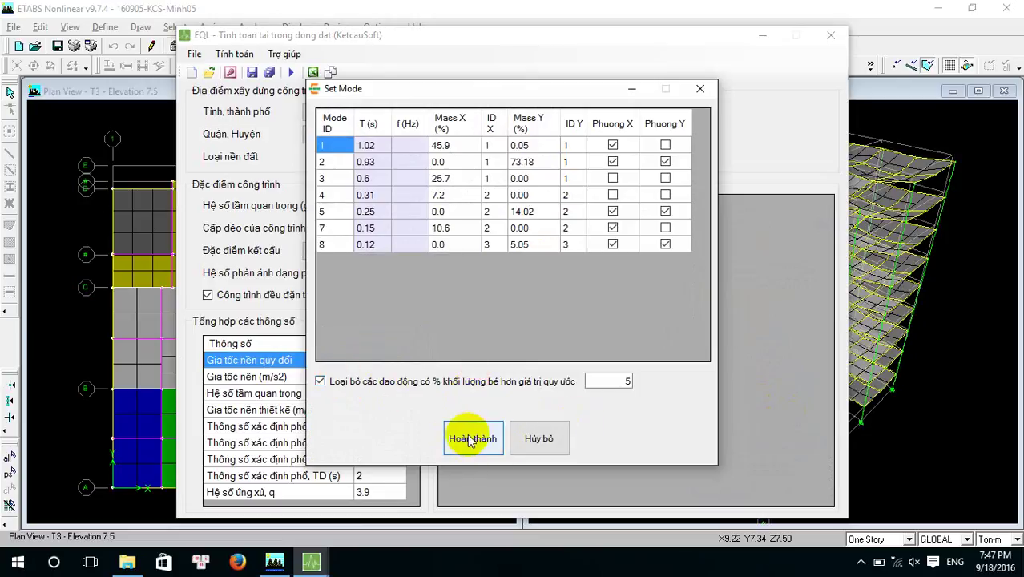
click(471, 439)
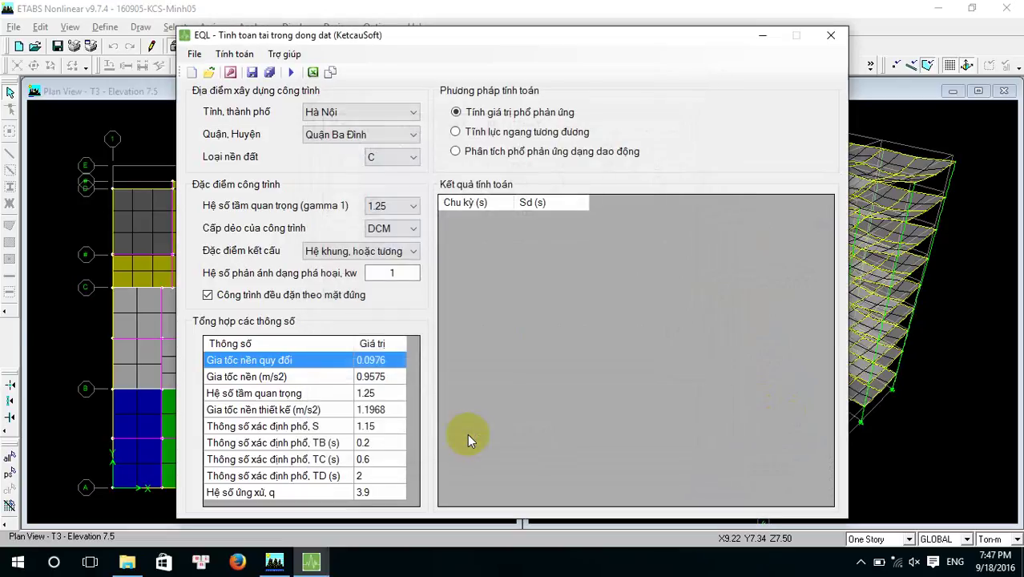
click(472, 133)
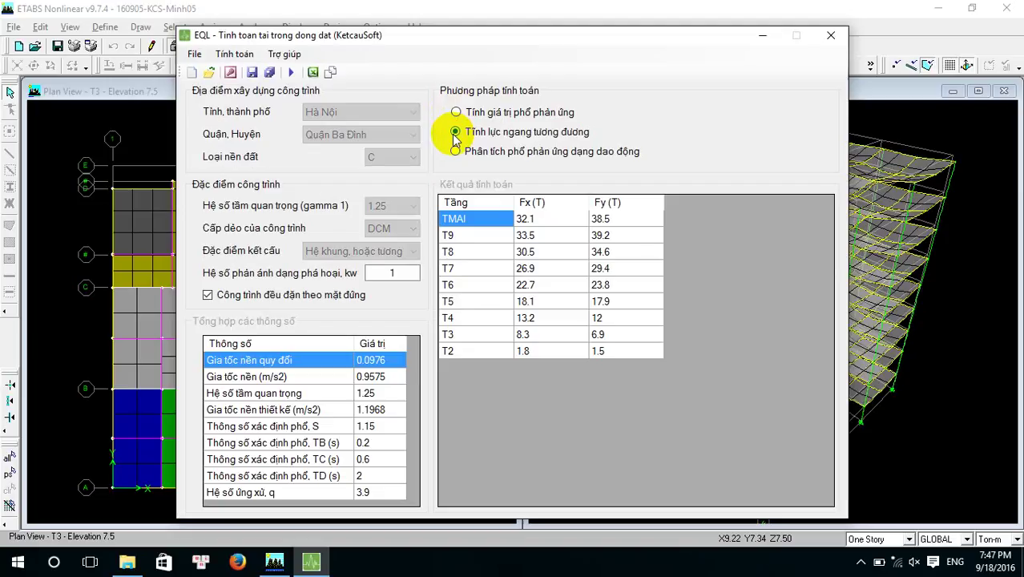
click(454, 135)
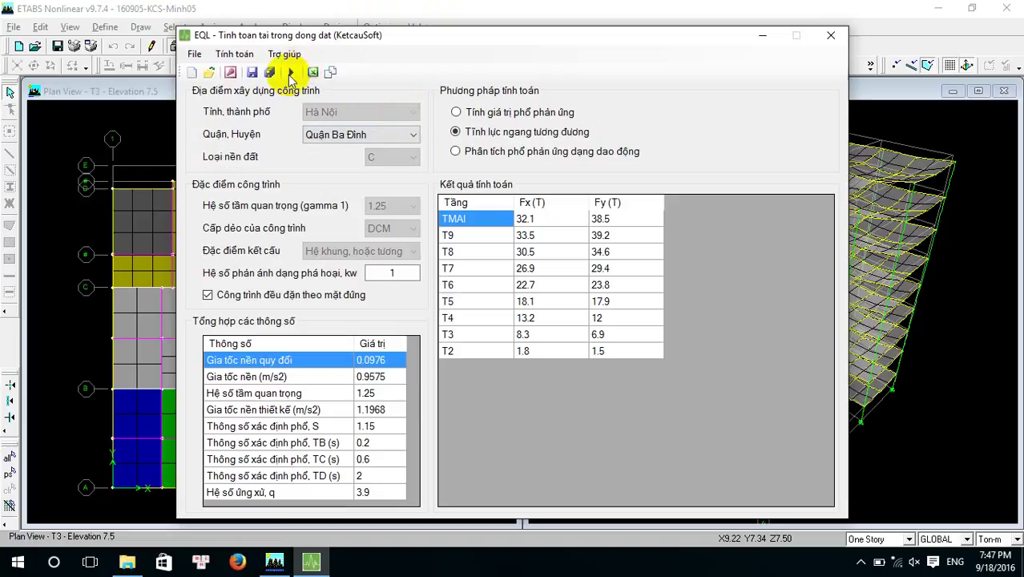
click(312, 73)
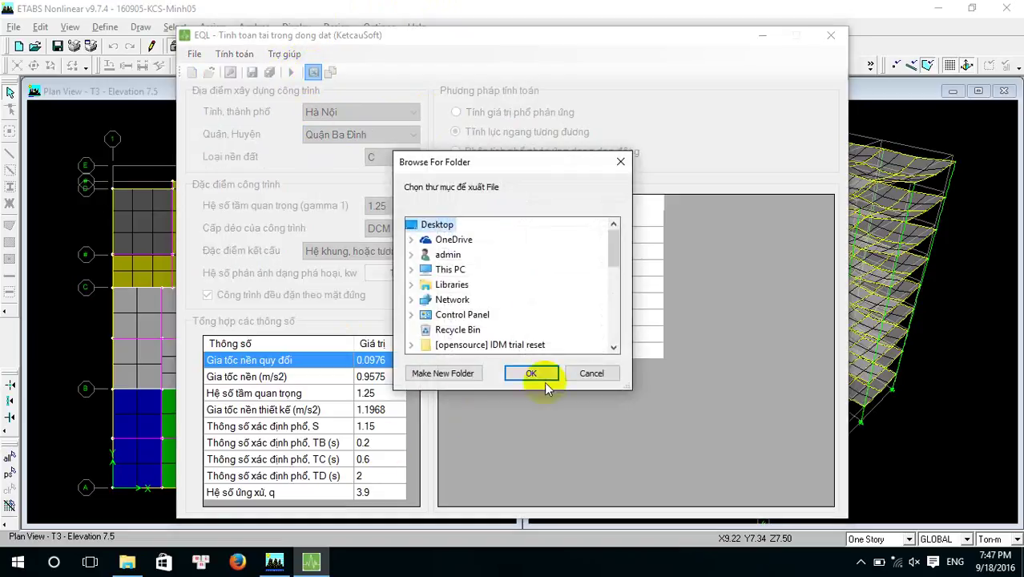
click(553, 370)
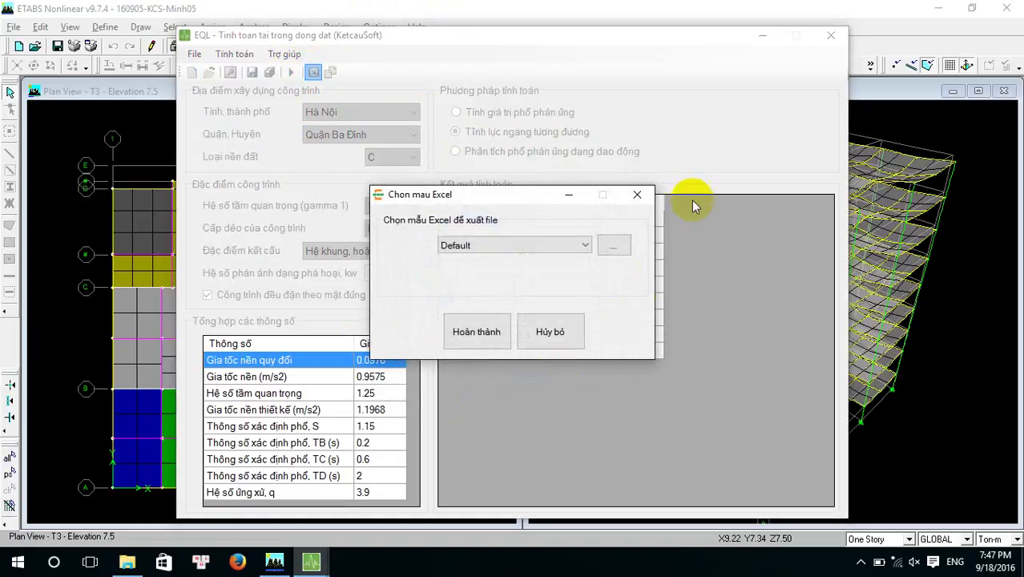
click(637, 195)
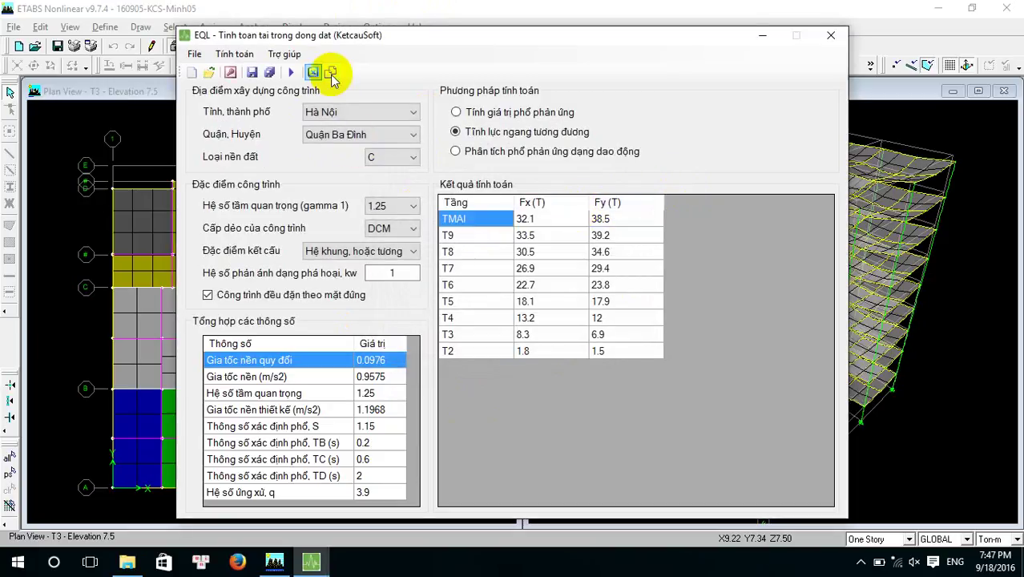
- Export the equivalent lateral force results to Excel on the Desktop using the Default template, checking the template folder first
click(313, 72)
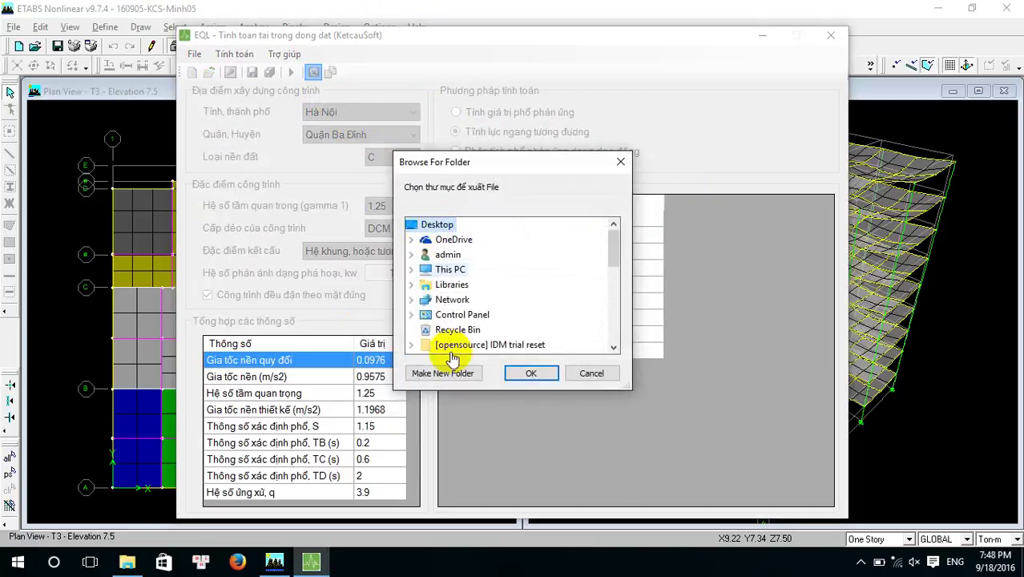
click(530, 373)
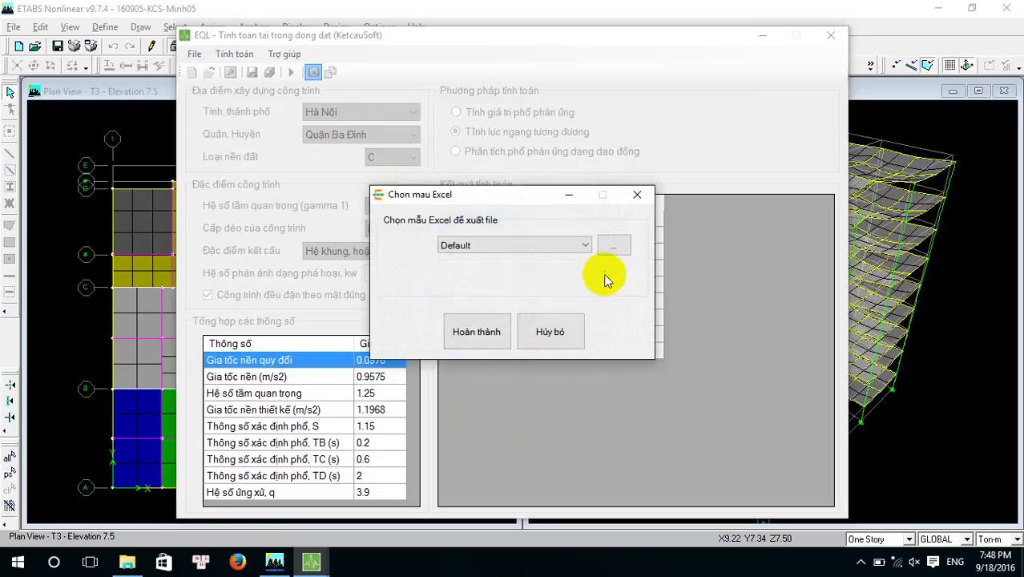
click(615, 245)
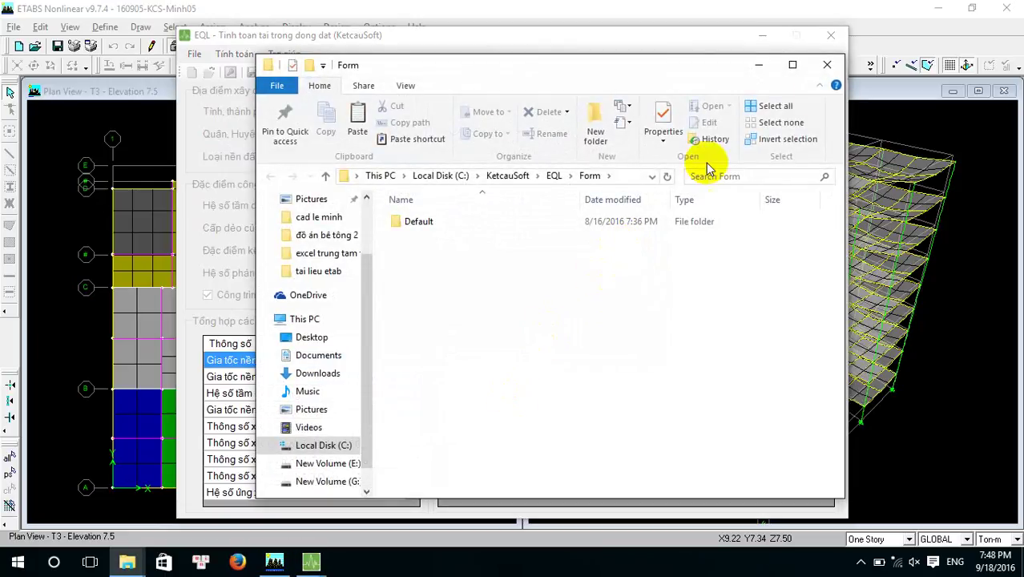
click(828, 69)
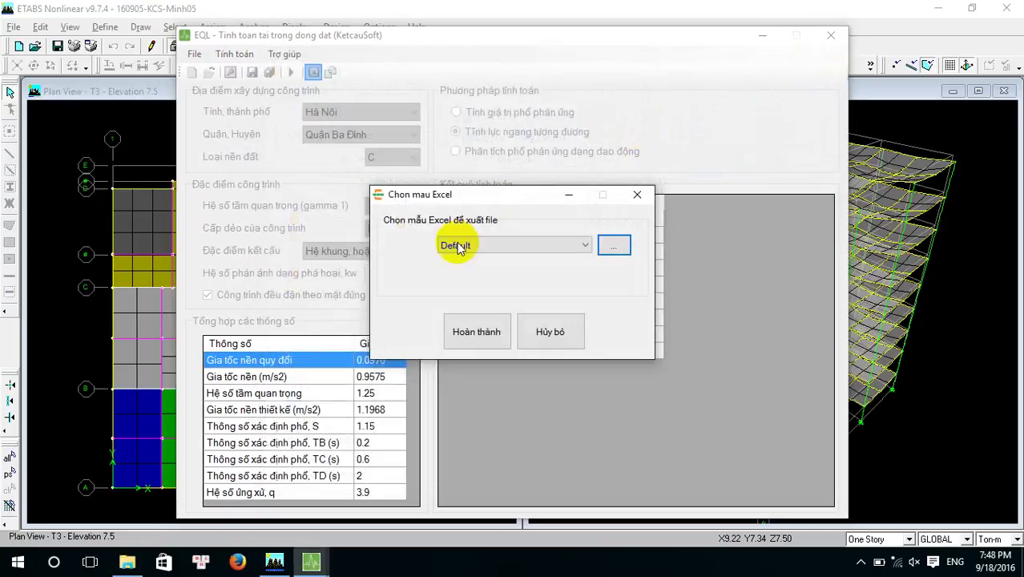
click(468, 330)
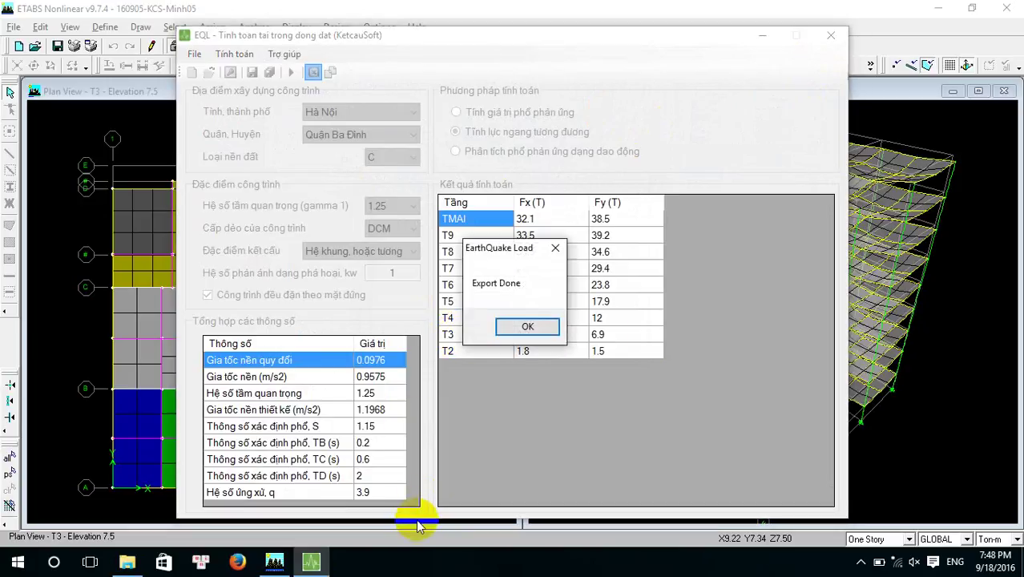
click(521, 329)
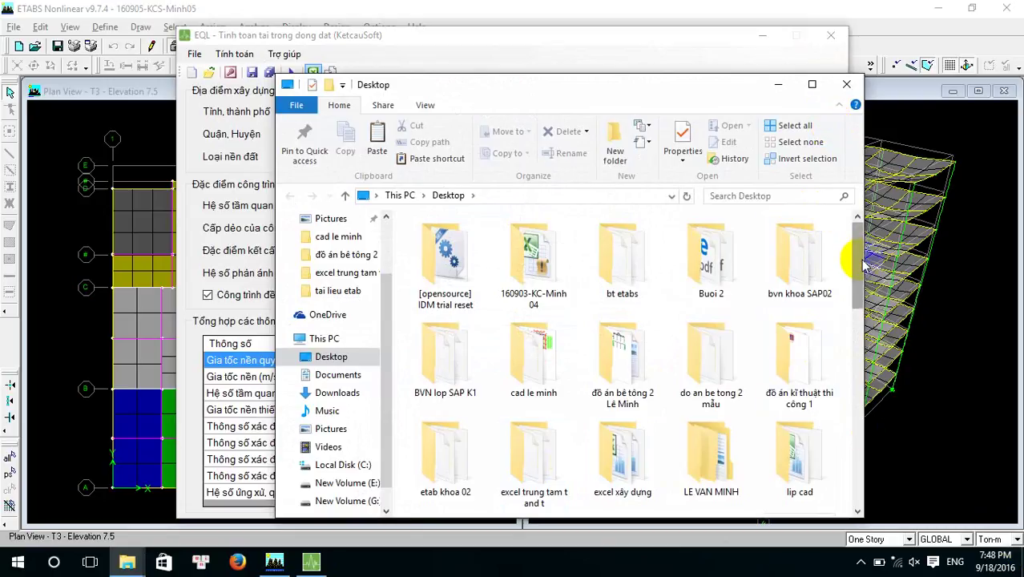
- Look through the Desktop folder for the exported file, close it, and minimize the open windows to reveal the desktop
drag(862, 260, 826, 499)
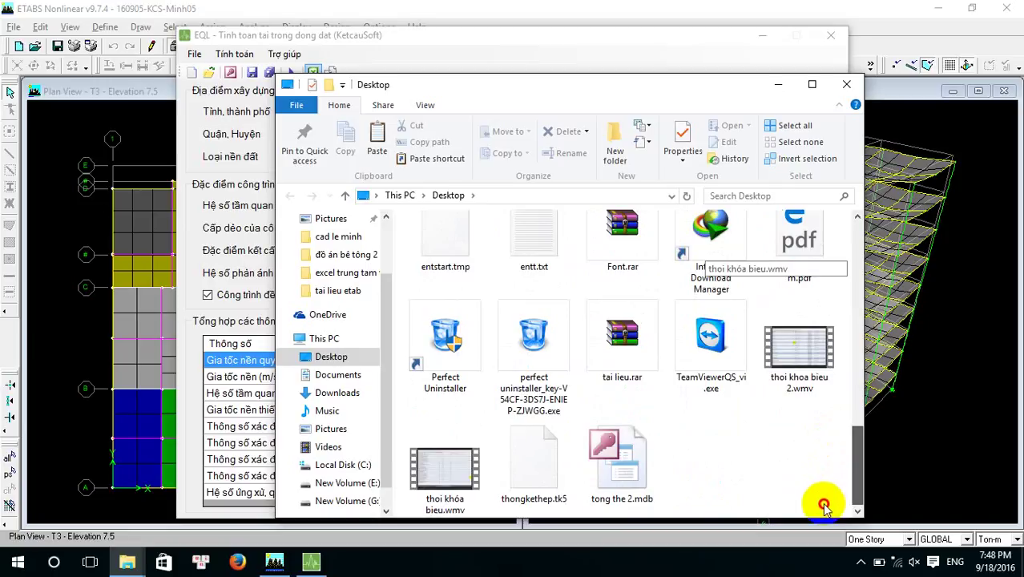
click(846, 84)
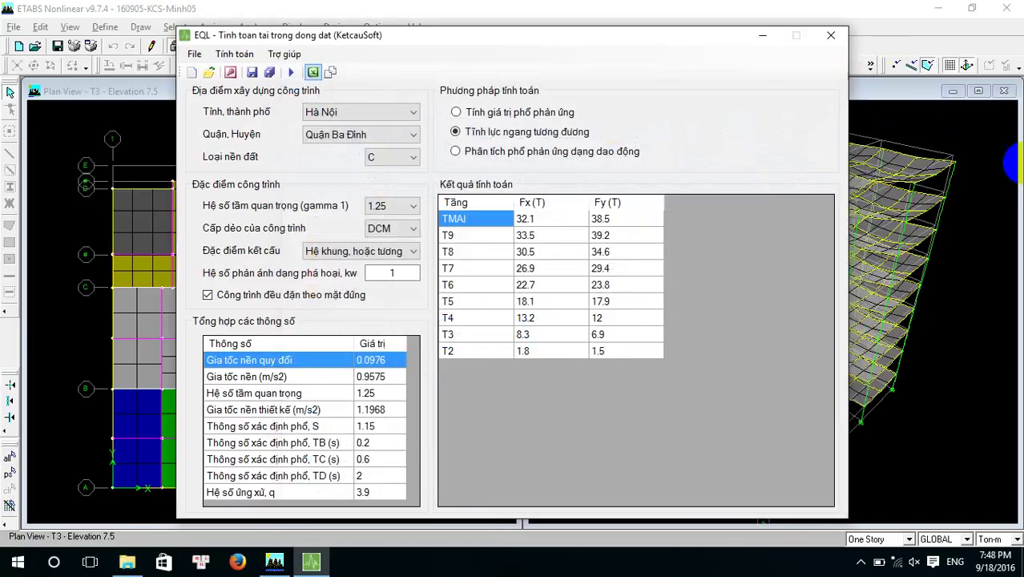
click(909, 9)
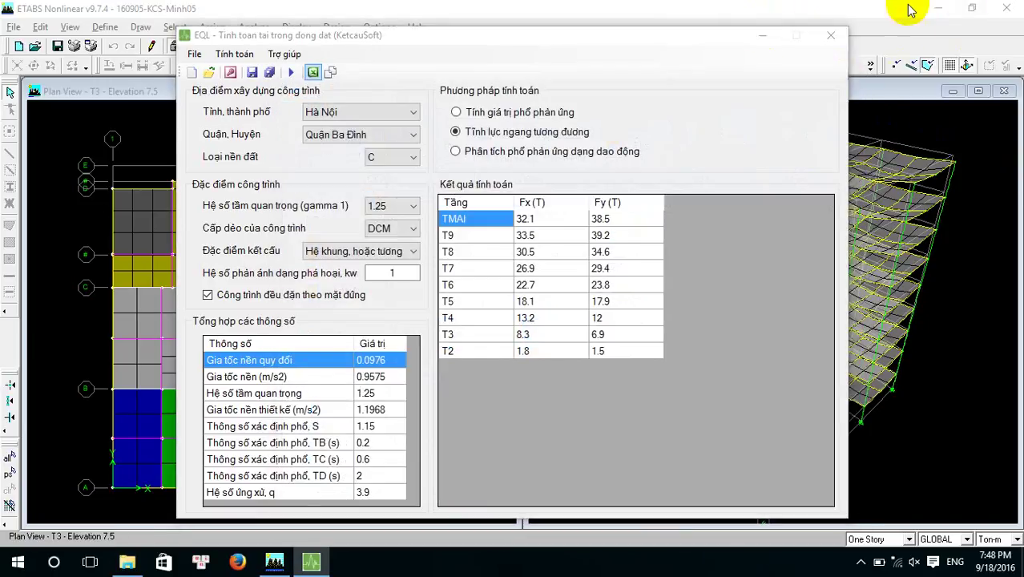
click(930, 8)
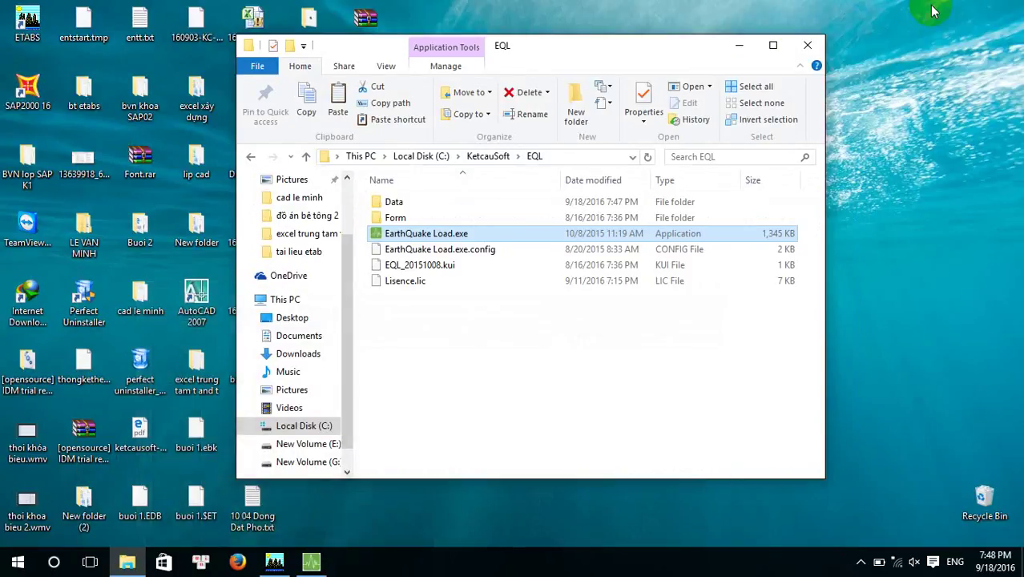
click(738, 44)
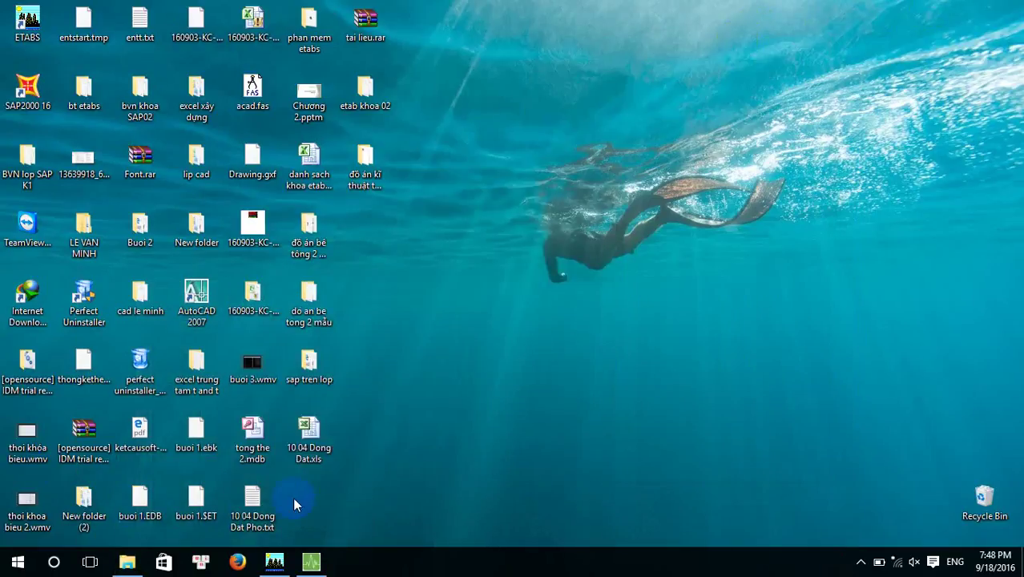
- Open the exported workbook "10 04 Dong Dat.xls" from the desktop in a maximized Excel window and enable editing
double_click(333, 447)
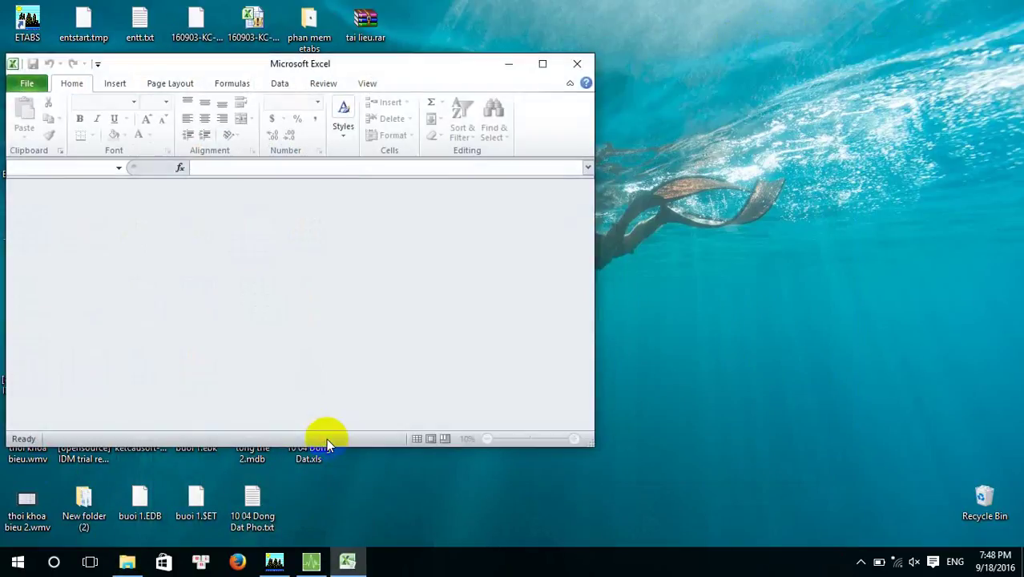
click(543, 63)
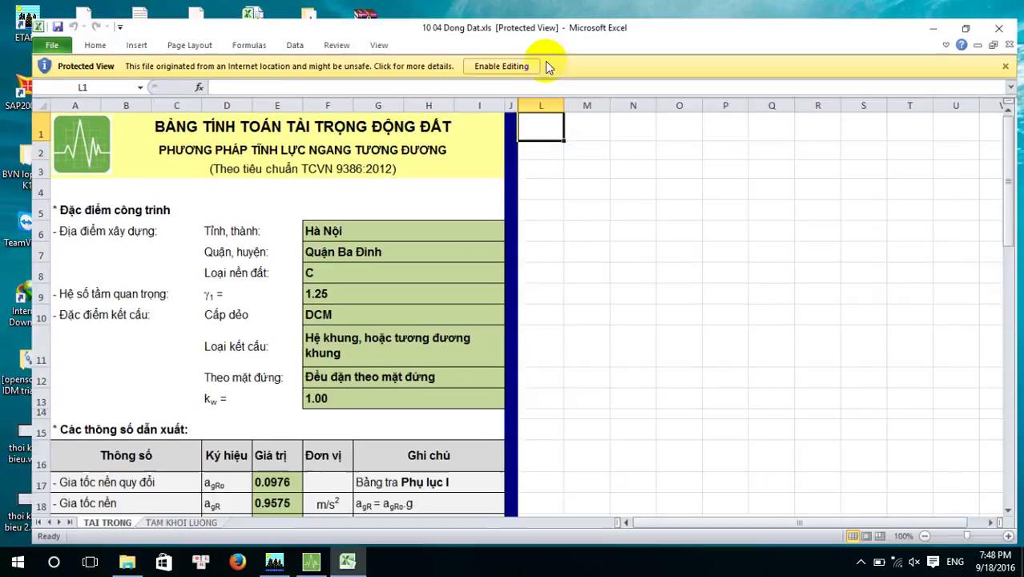
click(501, 66)
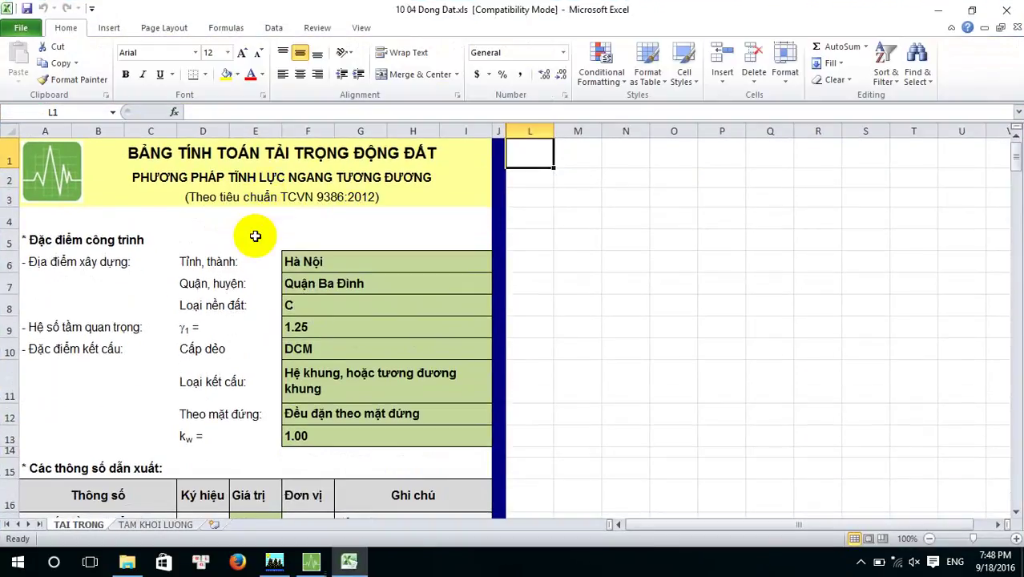
- Review the TAI TRONG sheet's building data, derived parameters, spectrum formulas and the earthquake force tables for the X and Y directions
scroll(274, 236, down, 2)
scroll(302, 292, up, 2)
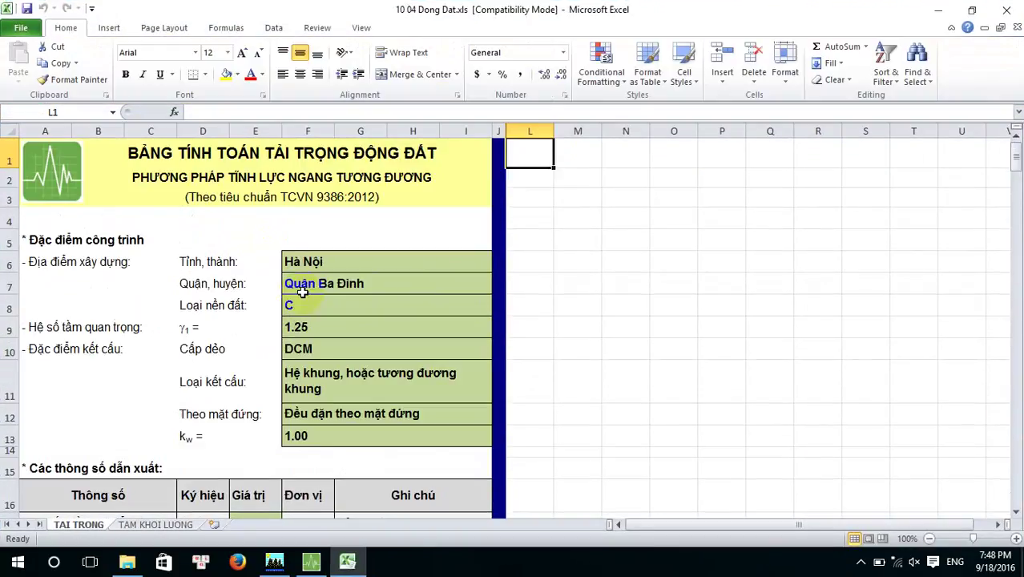
scroll(302, 293, down, 6)
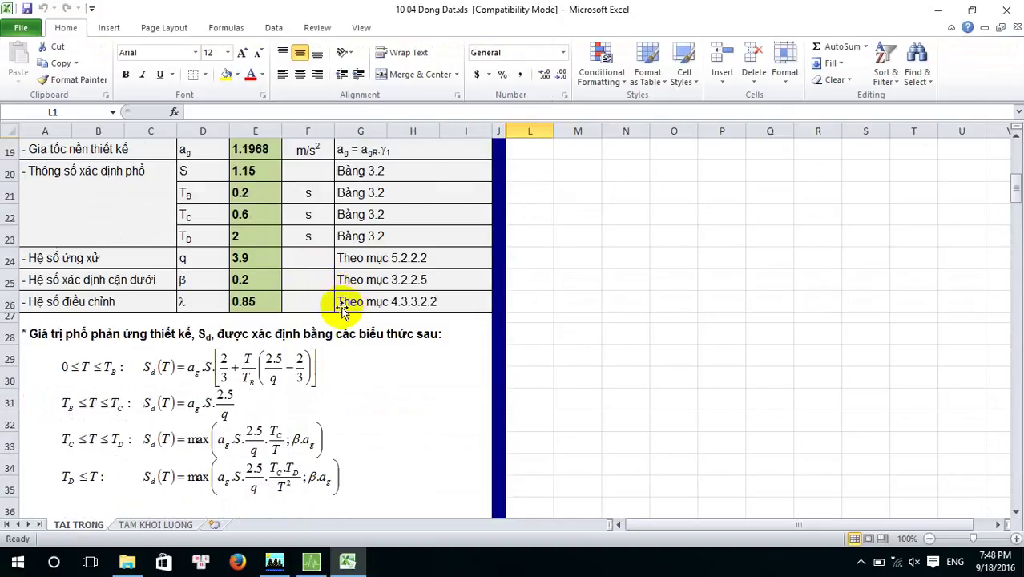
scroll(340, 311, down, 12)
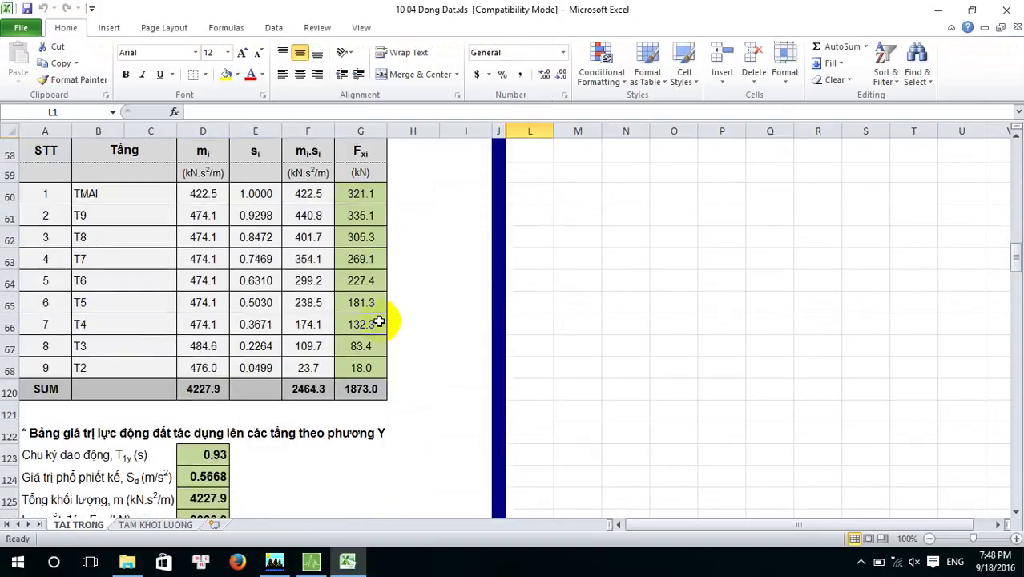
scroll(355, 236, up, 2)
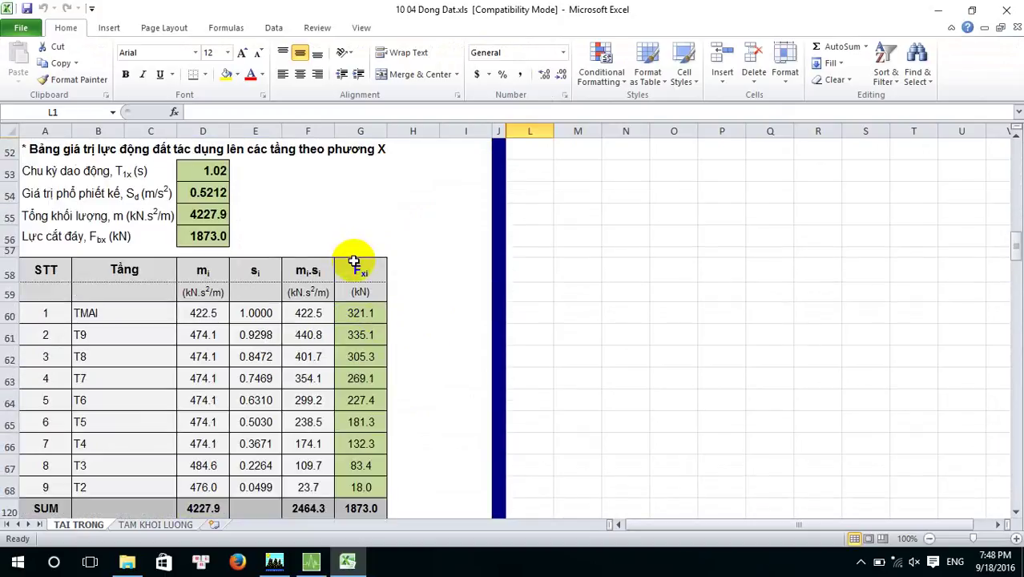
scroll(354, 263, down, 1)
scroll(412, 276, up, 2)
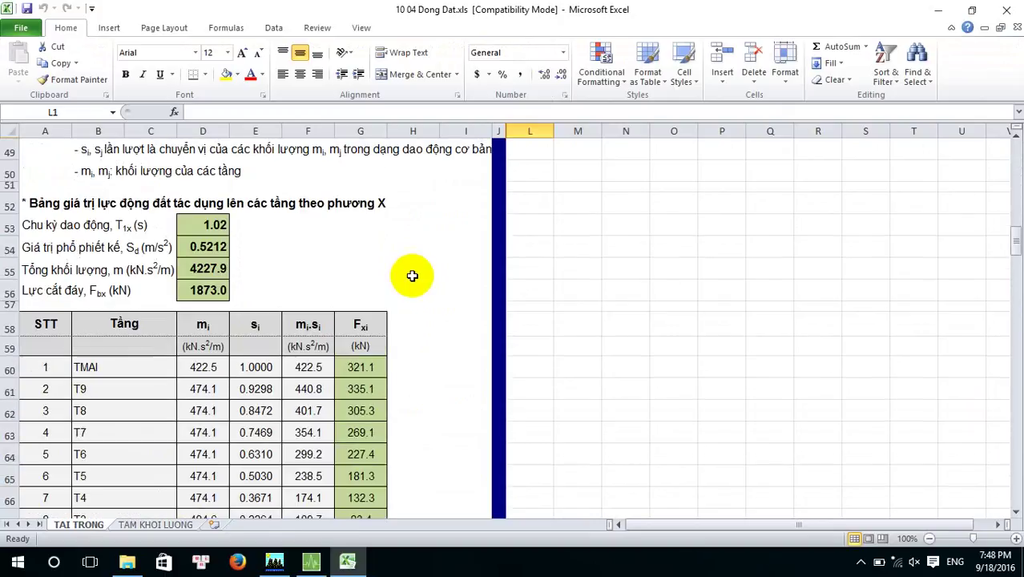
scroll(412, 276, down, 5)
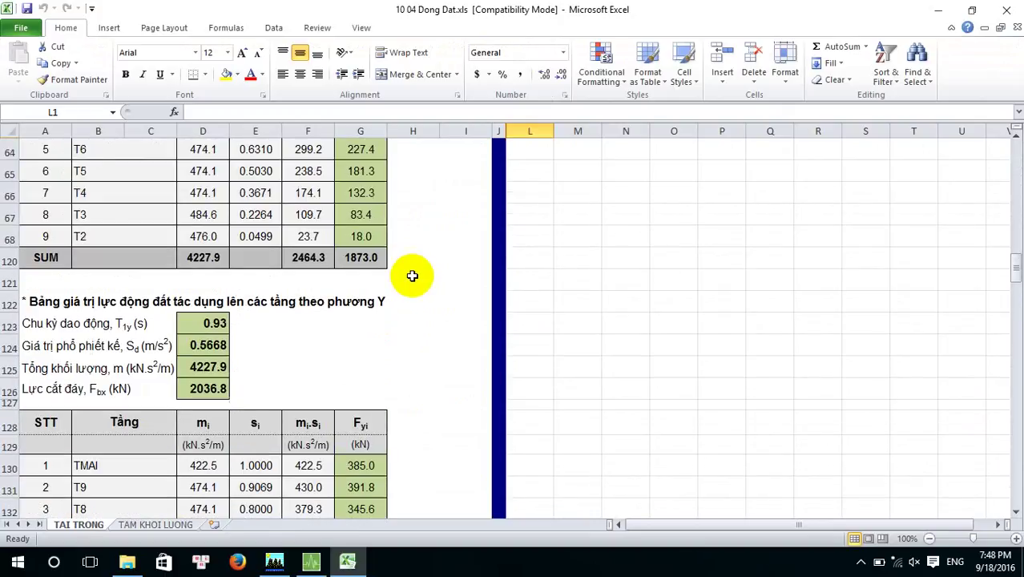
scroll(412, 275, up, 3)
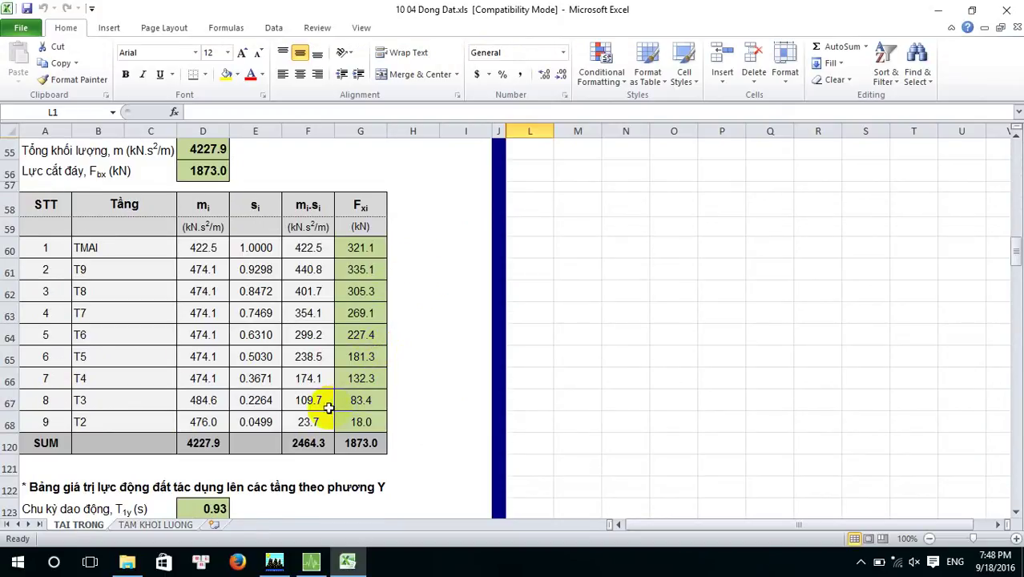
scroll(333, 407, up, 3)
- Check the story mass centres on the TAM KHOI LUONG sheet and return to the force tables on the TAI TRONG sheet
click(138, 525)
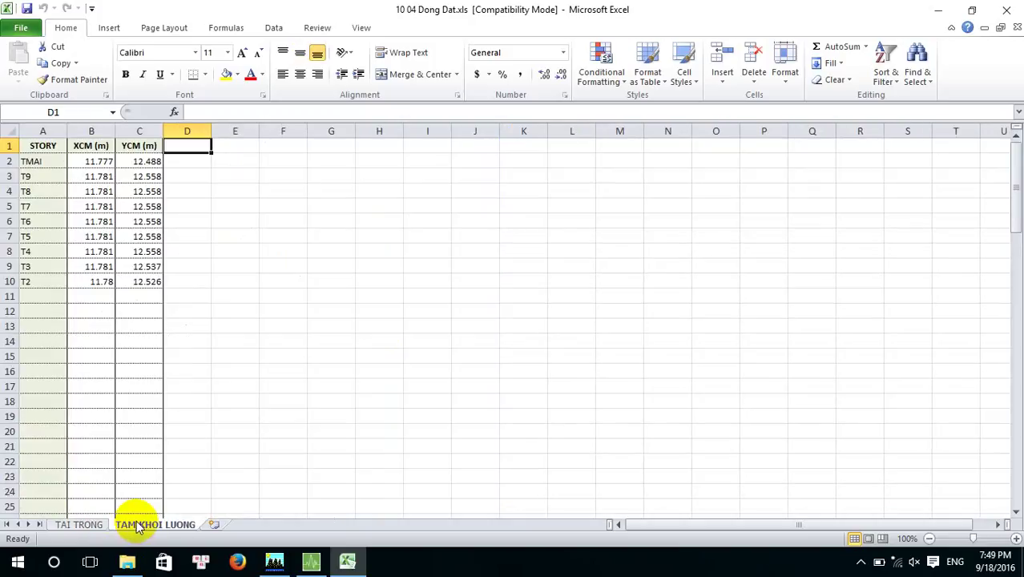
click(84, 526)
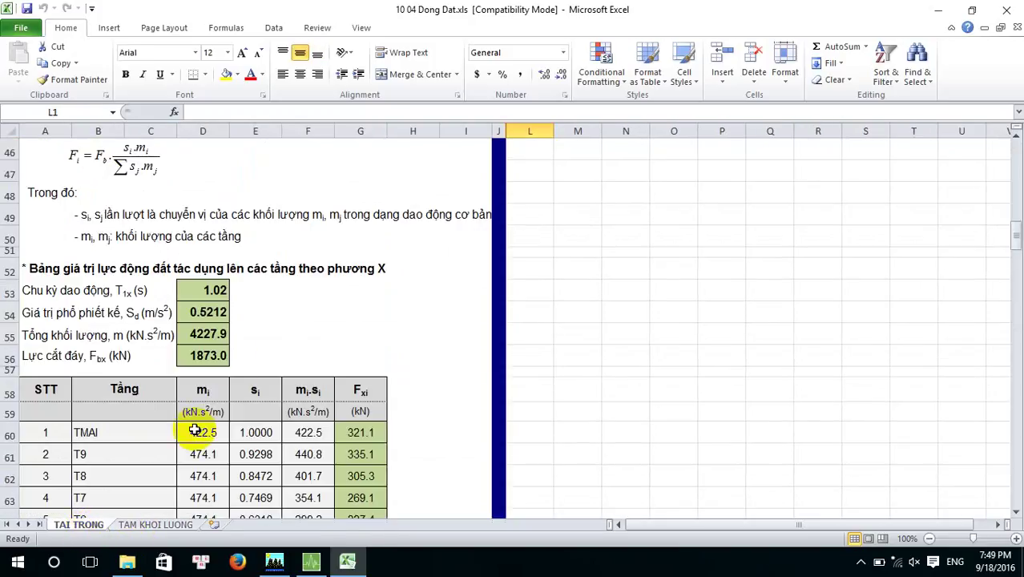
scroll(231, 346, up, 4)
scroll(232, 348, down, 7)
scroll(233, 347, down, 5)
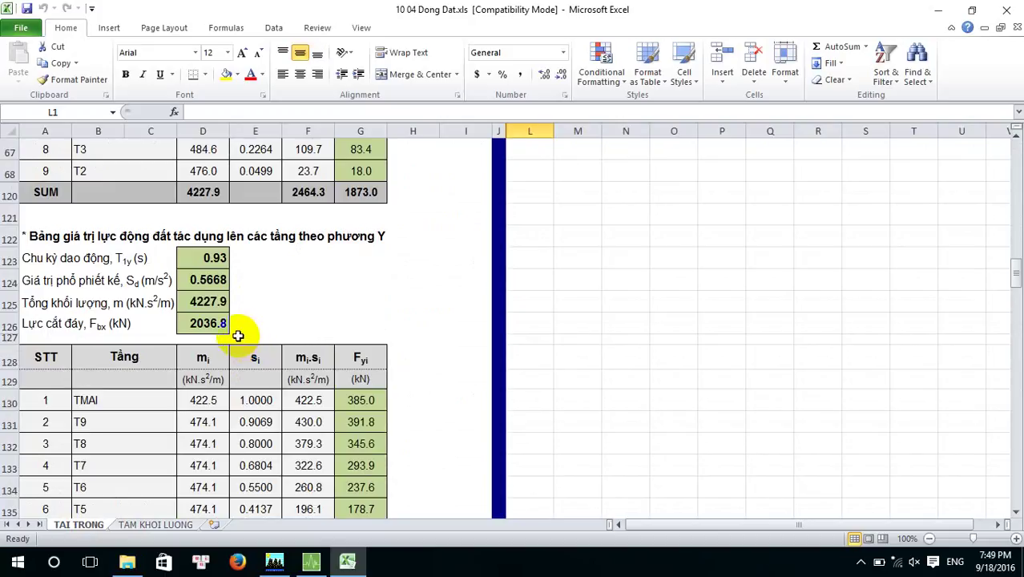
- Compare the X- and Y-direction earthquake force tables with the derived parameters on the TAI TRONG sheet
scroll(238, 336, down, 8)
scroll(238, 336, up, 6)
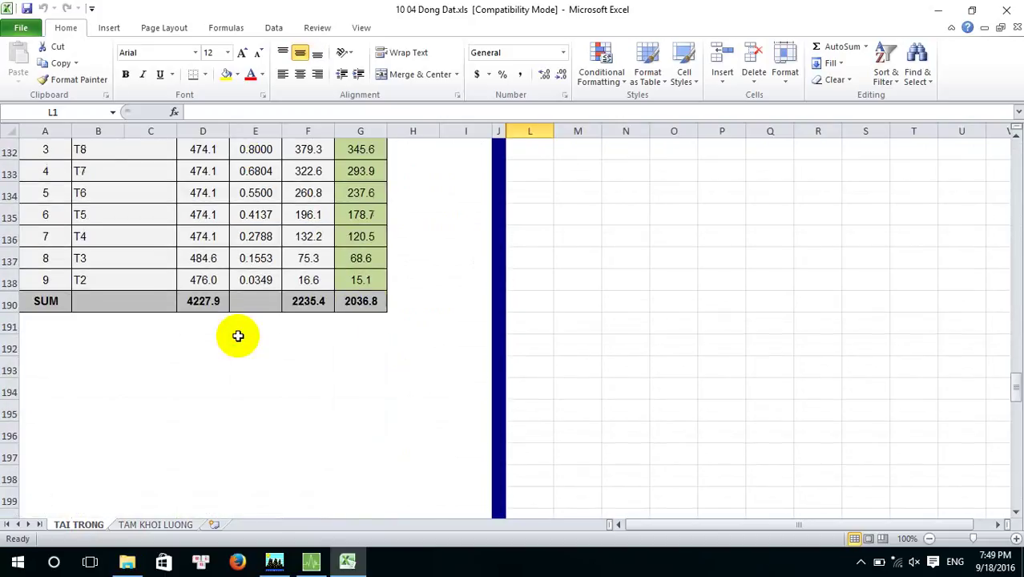
scroll(238, 336, up, 3)
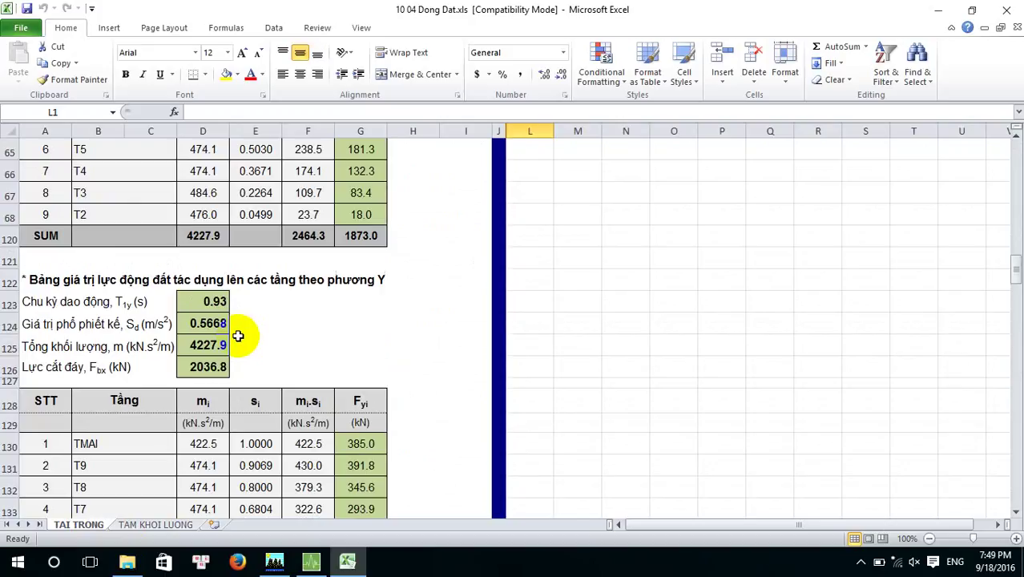
scroll(238, 336, up, 5)
scroll(238, 336, up, 16)
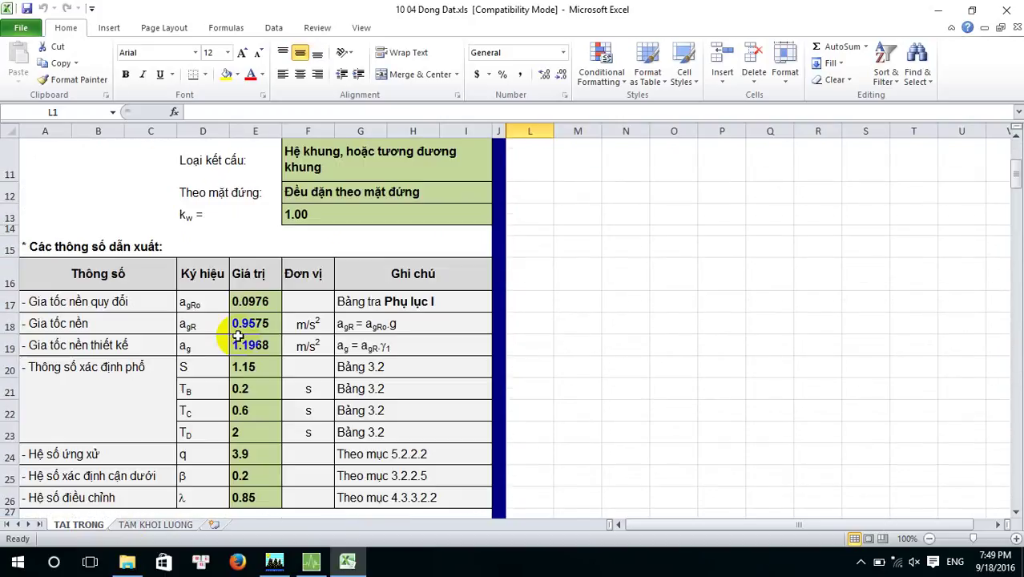
scroll(238, 336, down, 7)
scroll(240, 333, down, 20)
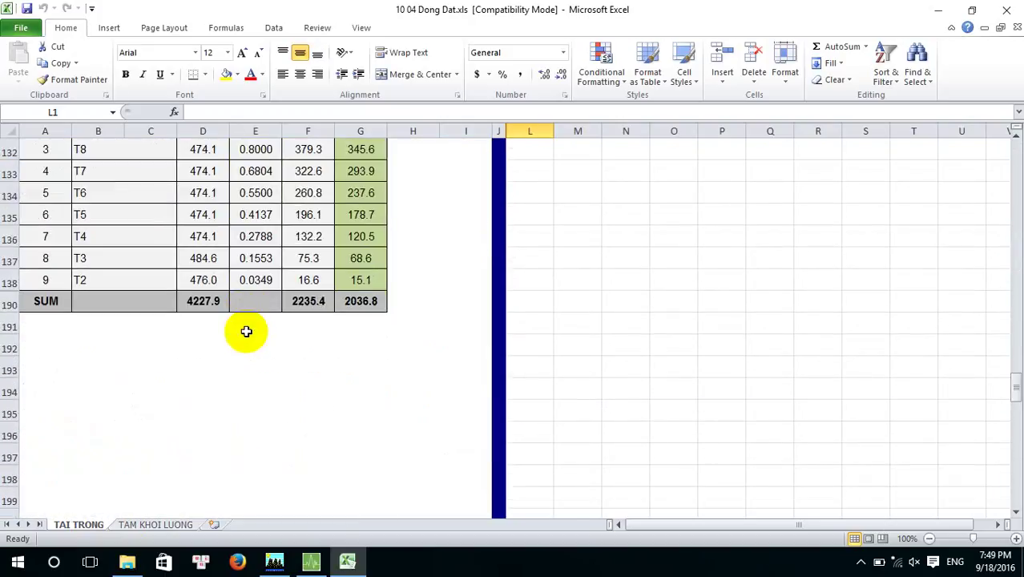
scroll(246, 332, up, 20)
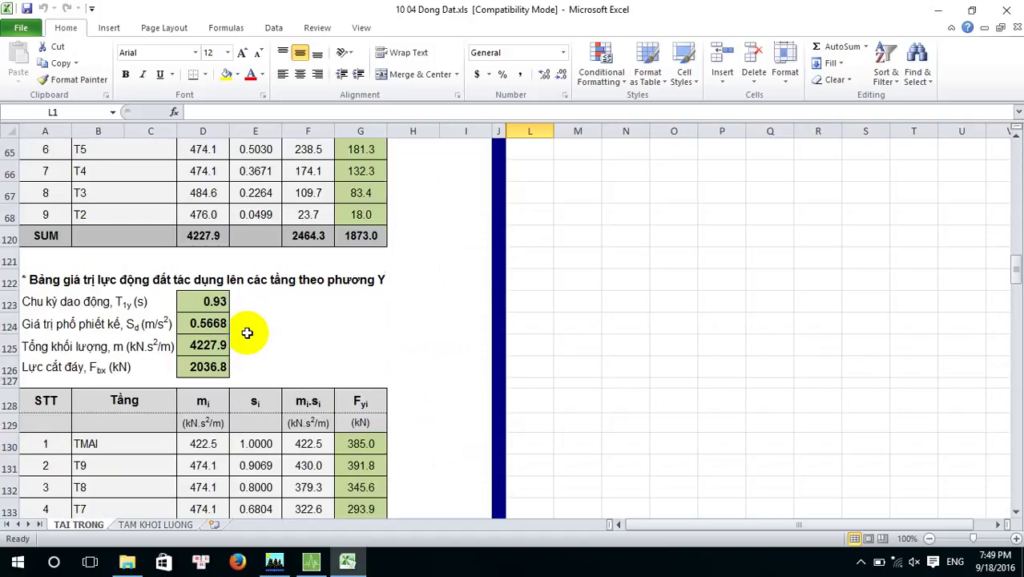
scroll(246, 332, down, 2)
scroll(247, 333, down, 1)
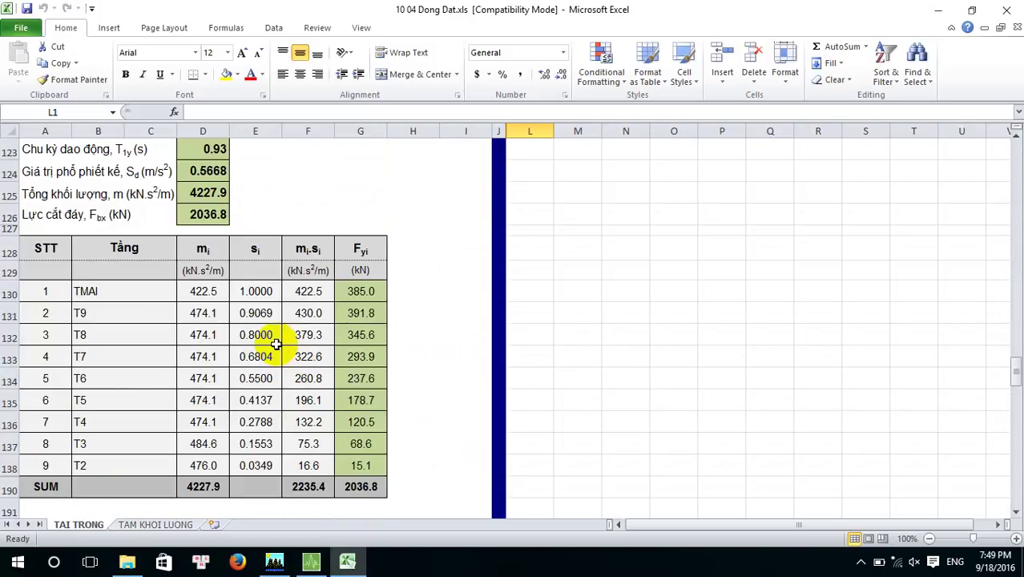
scroll(275, 345, up, 7)
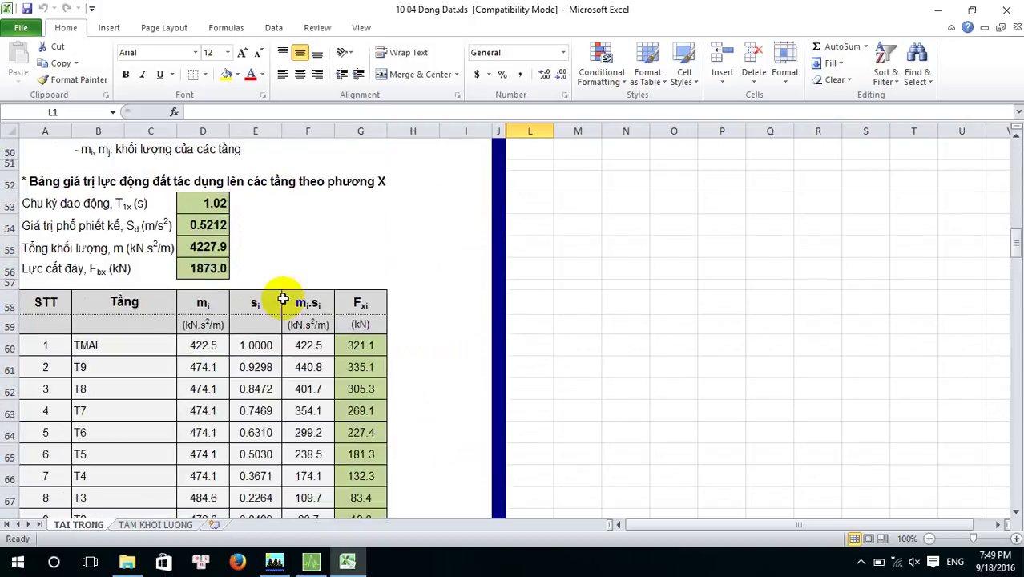
scroll(282, 299, up, 13)
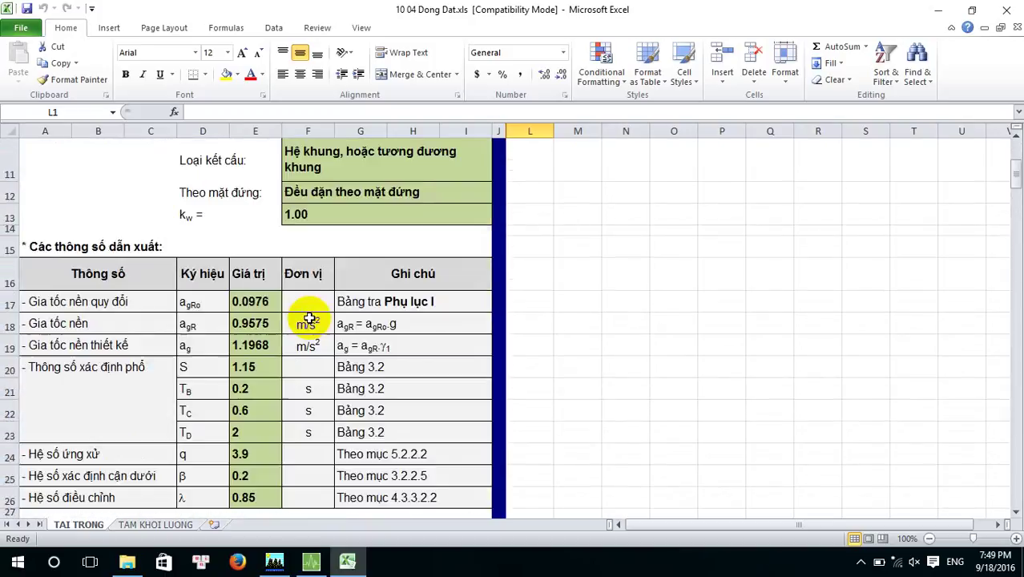
- Review the calculation method title, the building data and the derived spectrum parameters at the start of the TAI TRONG sheet
scroll(309, 318, up, 4)
click(272, 164)
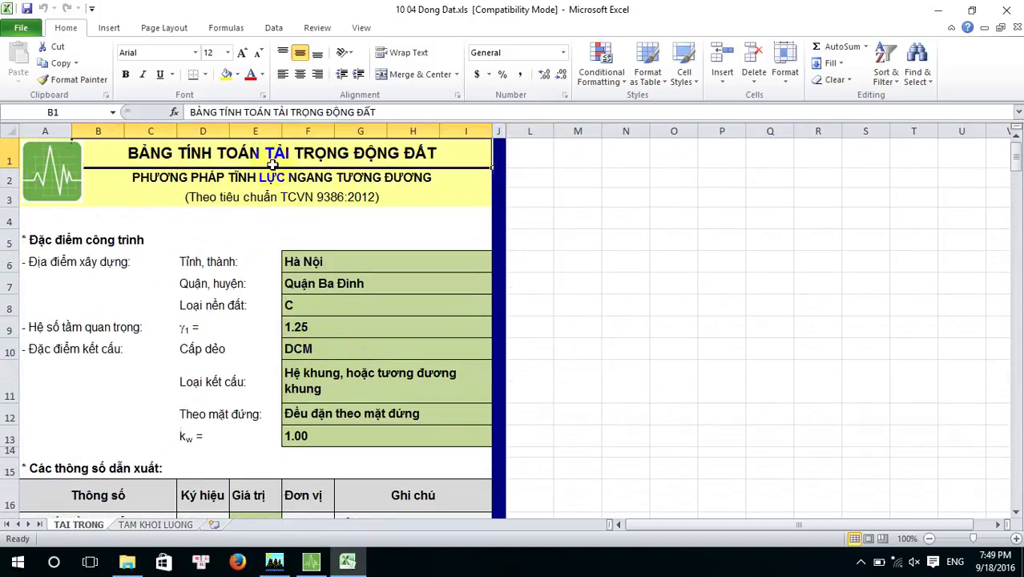
click(287, 196)
click(301, 179)
scroll(302, 224, down, 3)
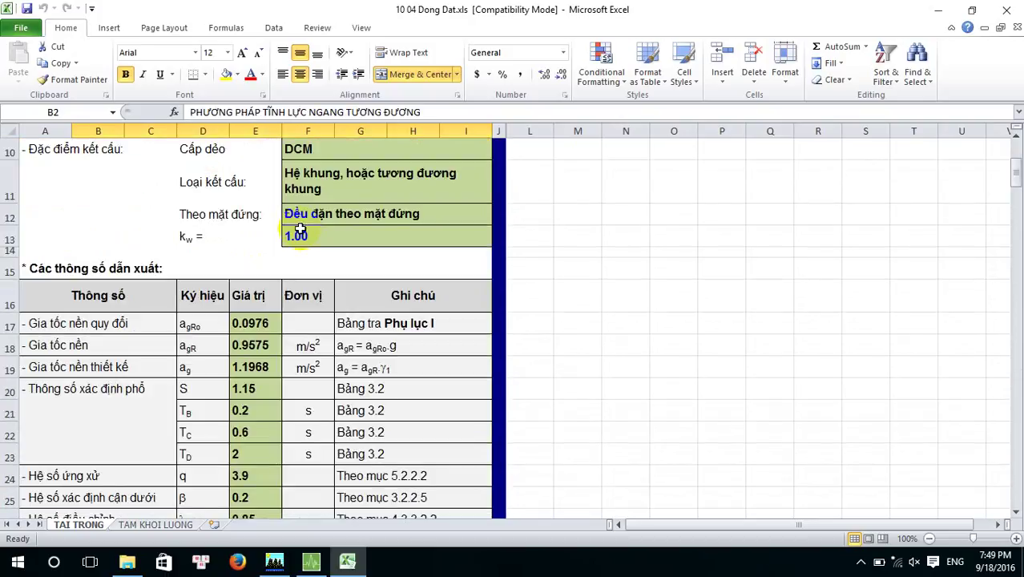
scroll(301, 232, down, 1)
click(244, 302)
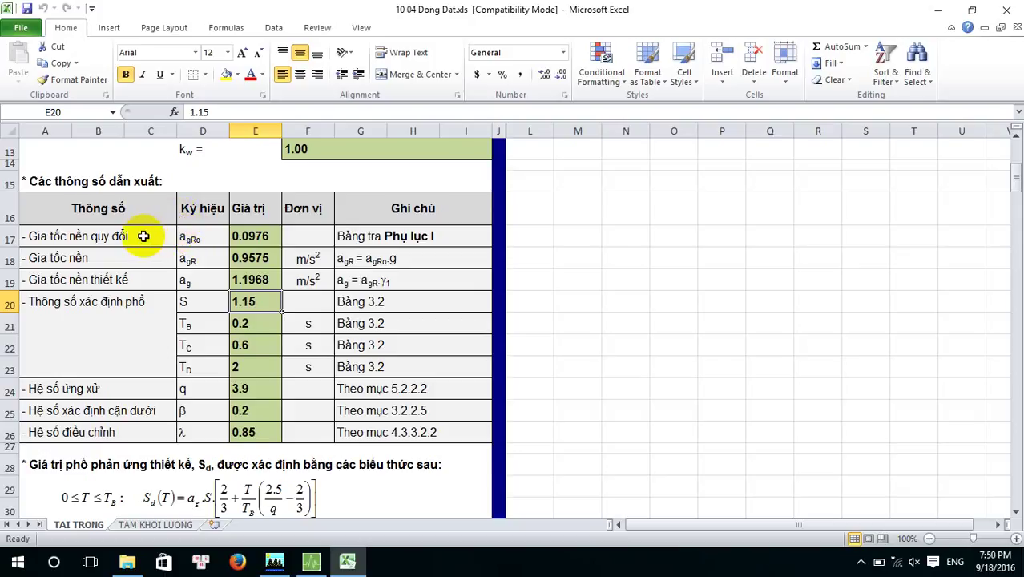
scroll(294, 345, up, 4)
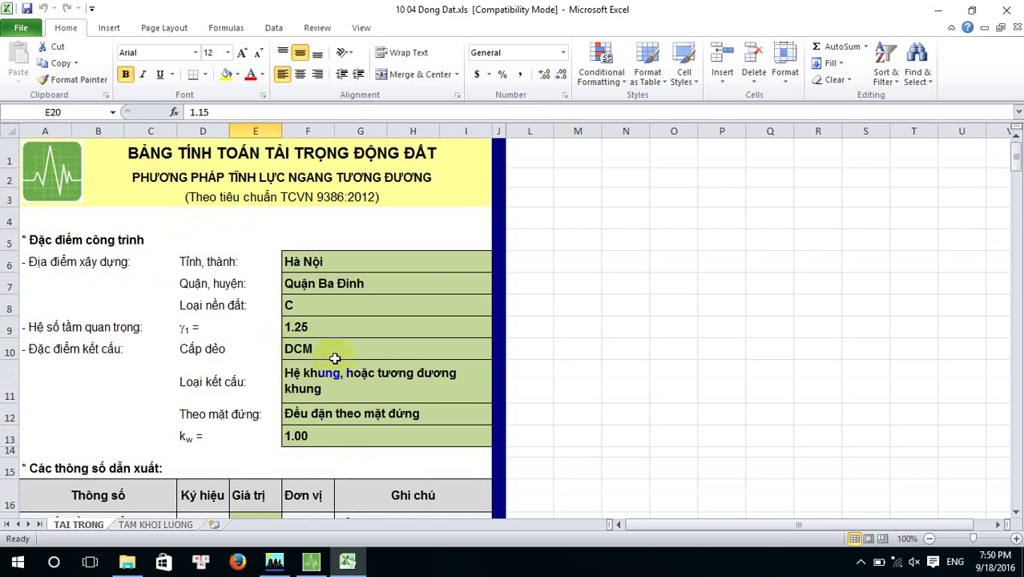
scroll(373, 359, down, 5)
scroll(350, 332, up, 5)
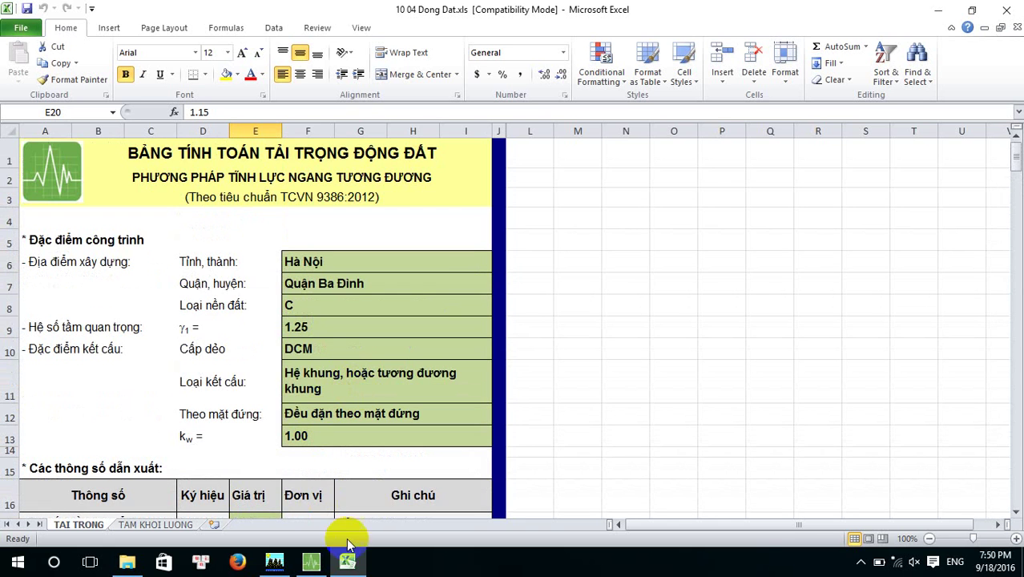
- Glance at the ETABS model, return to the Excel workbook and review the design spectrum formulas and the X-direction force table
click(275, 562)
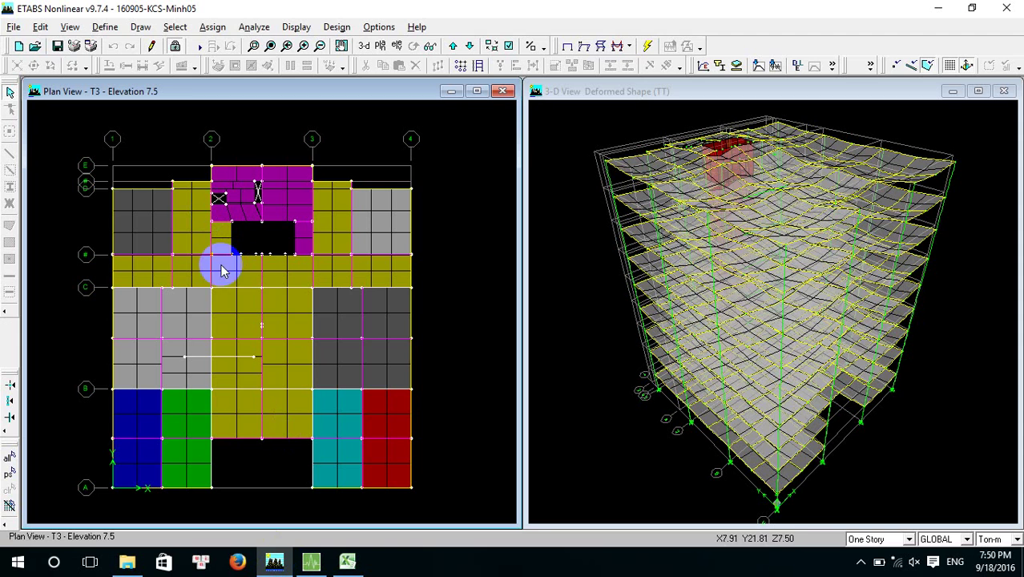
click(347, 562)
scroll(317, 417, down, 6)
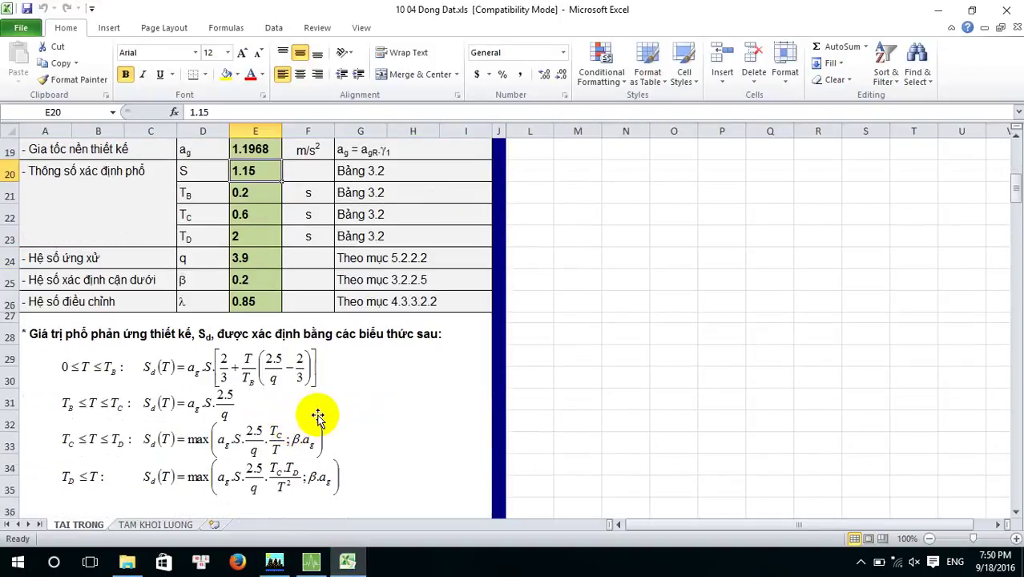
scroll(314, 408, up, 1)
scroll(312, 417, down, 11)
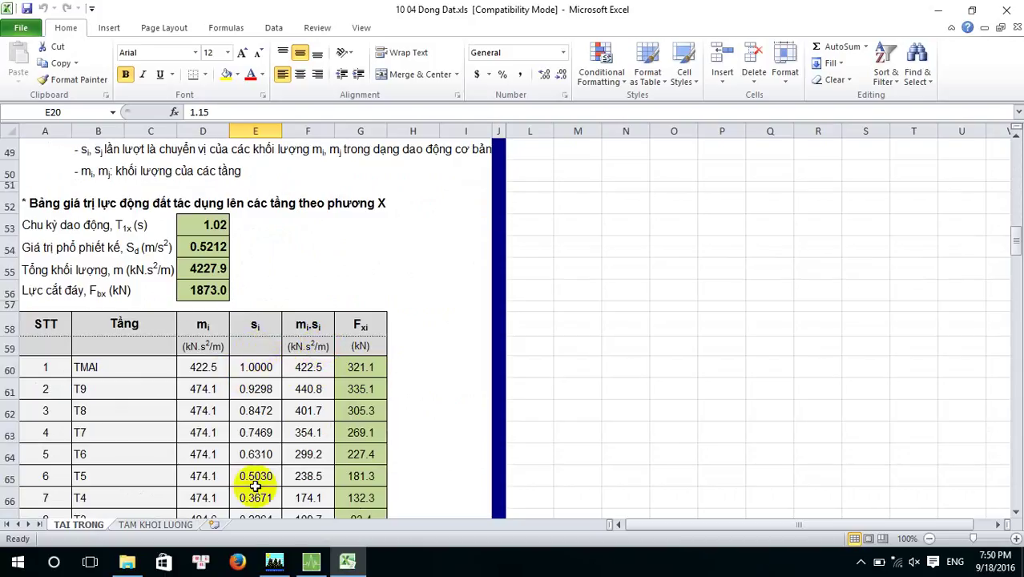
- Switch to ETABS, inspect the DDX quake case in the static load case definitions, and close the dialog without changes
click(271, 565)
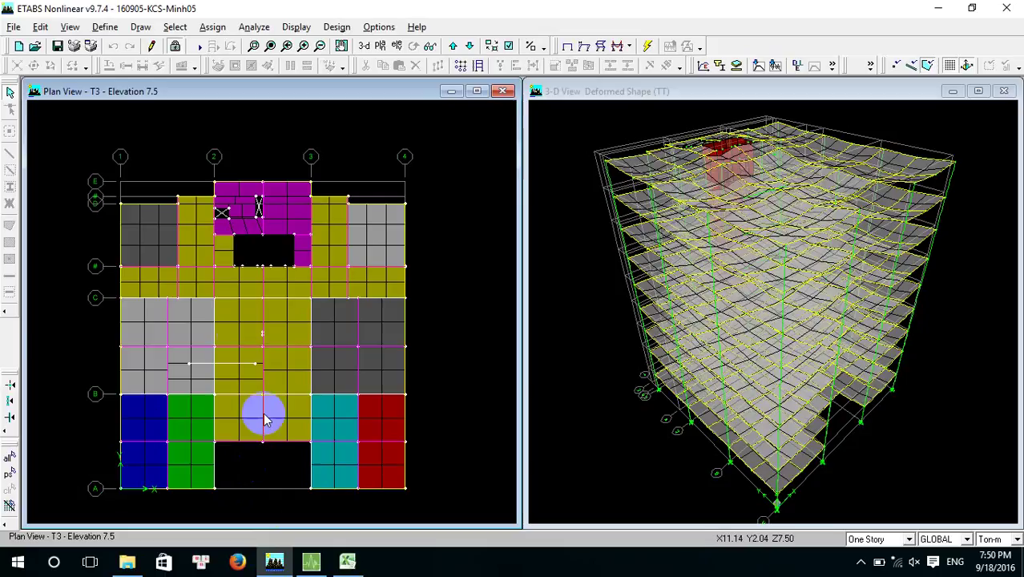
click(103, 26)
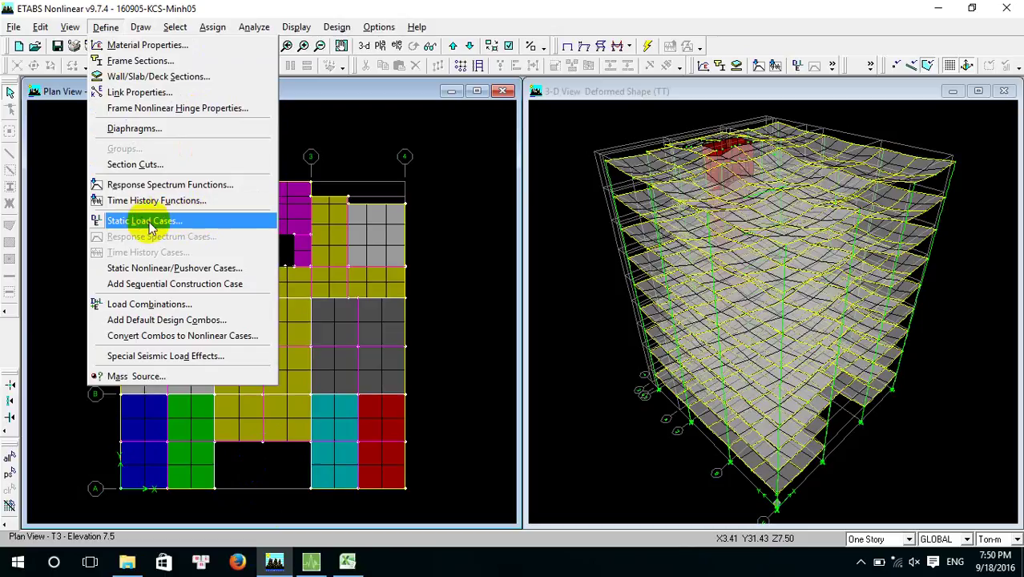
click(178, 218)
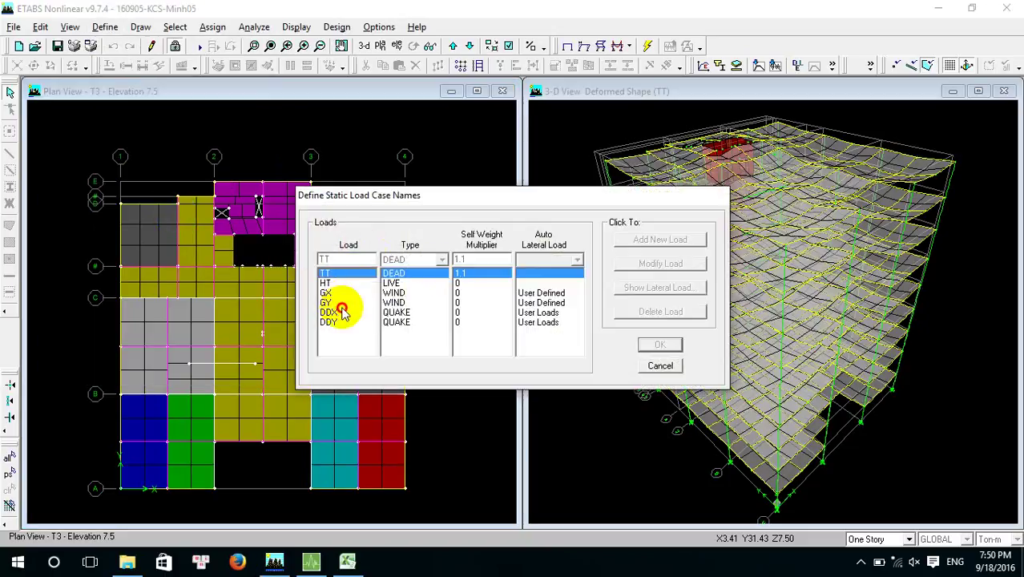
click(342, 311)
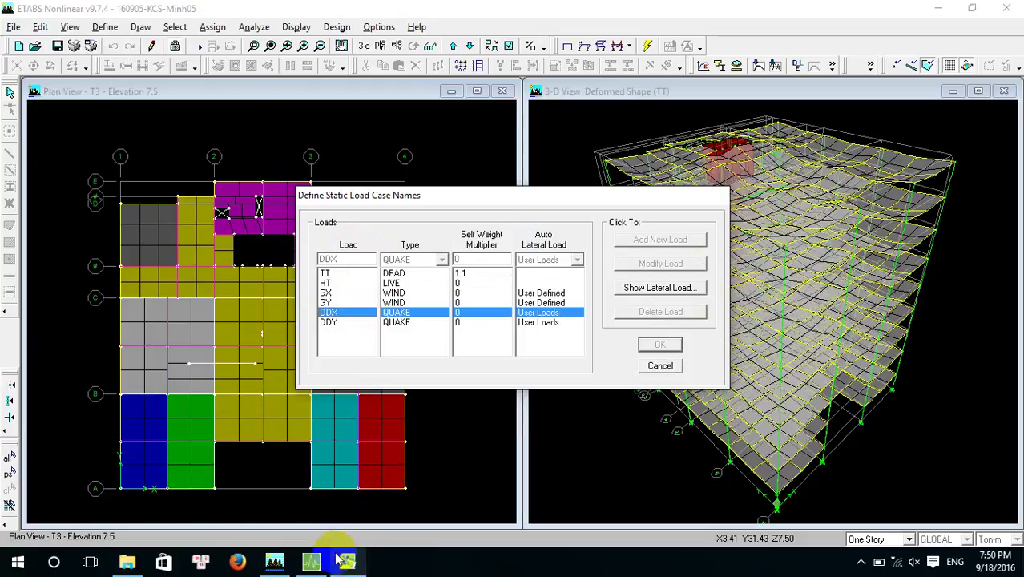
mouse_move(337, 556)
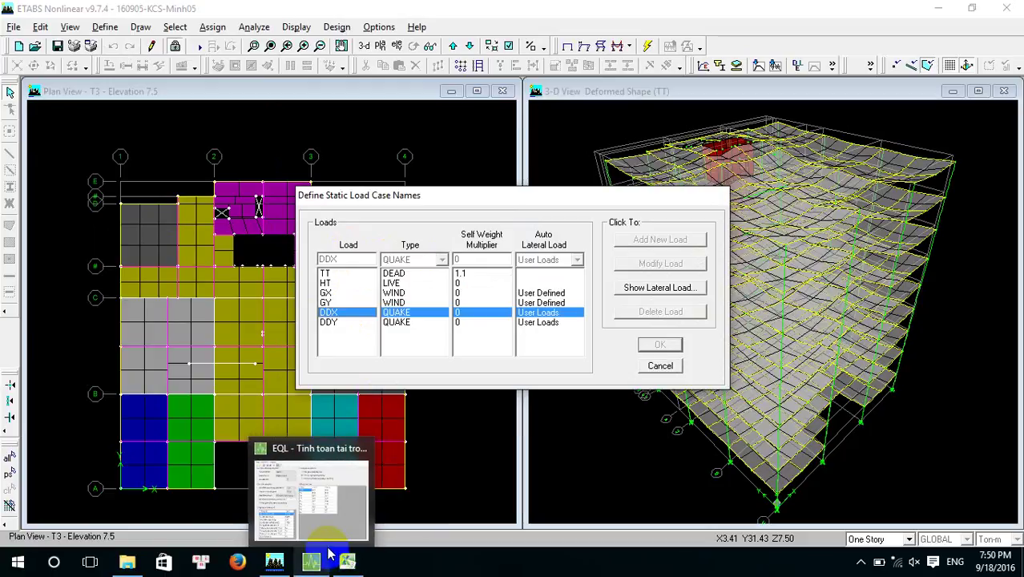
mouse_move(276, 529)
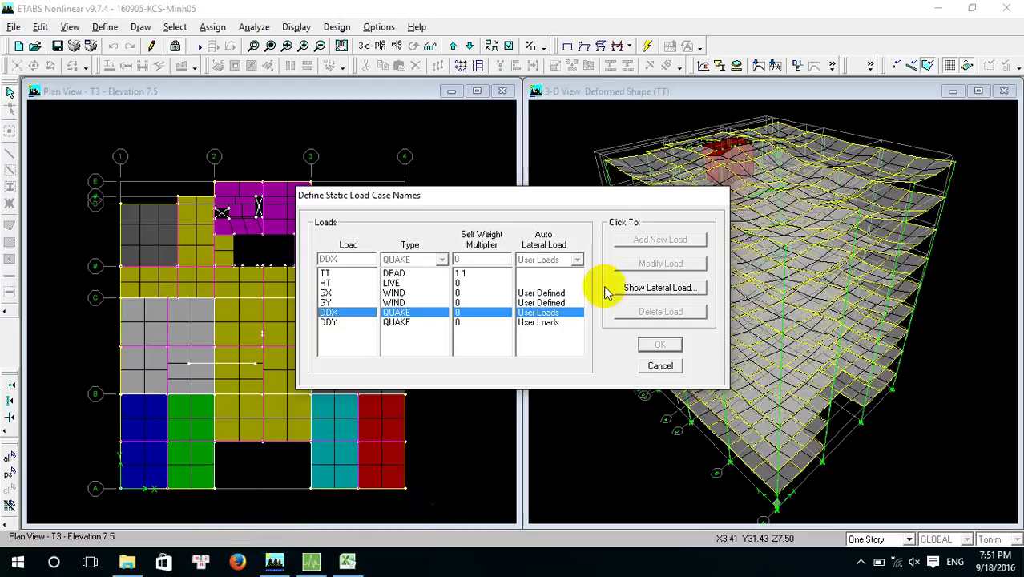
click(668, 368)
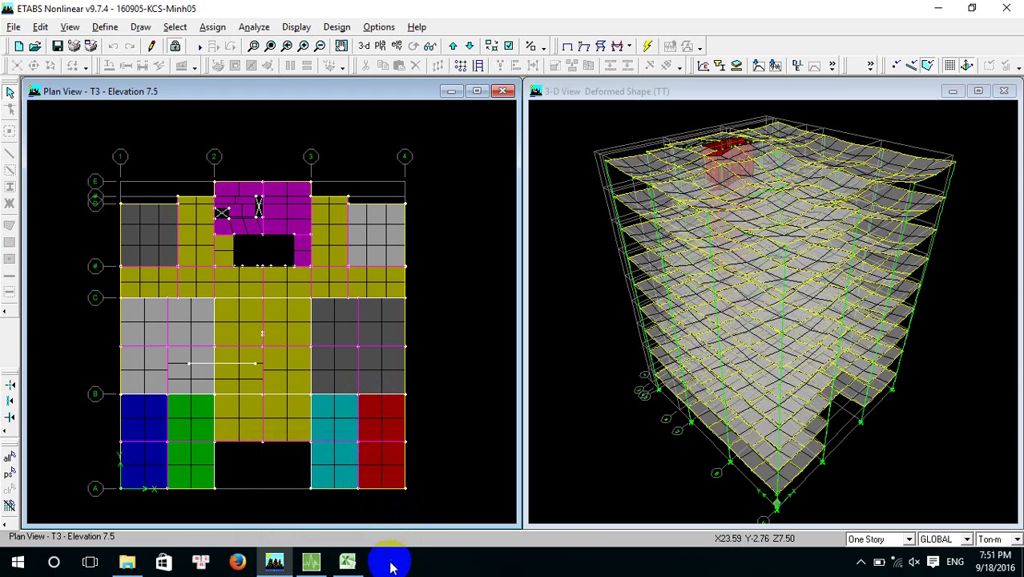
- Return to the Excel workbook and check the province, district and soil type cells, the base shear formulas and both force tables
click(352, 563)
scroll(333, 321, up, 16)
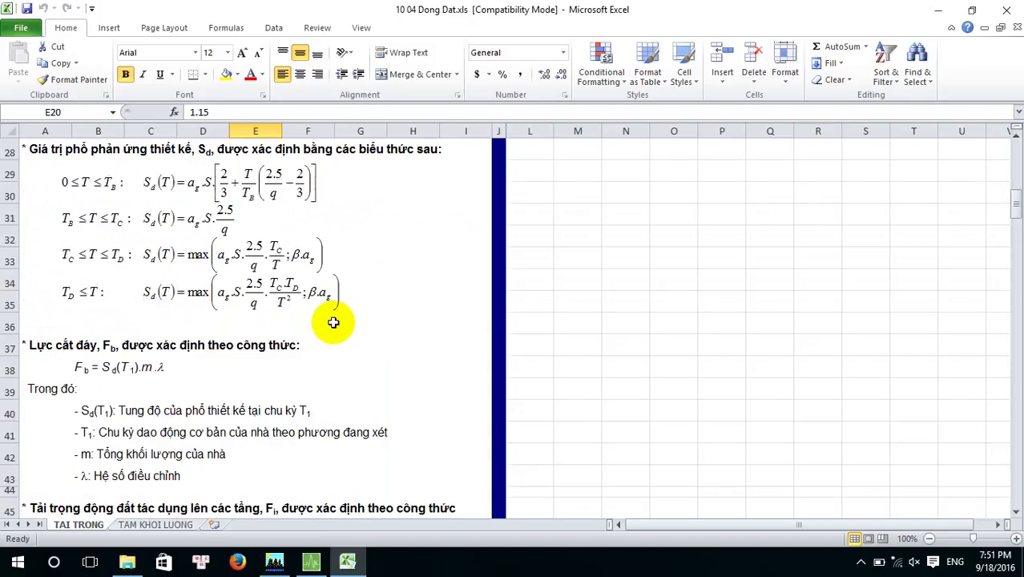
scroll(335, 320, up, 2)
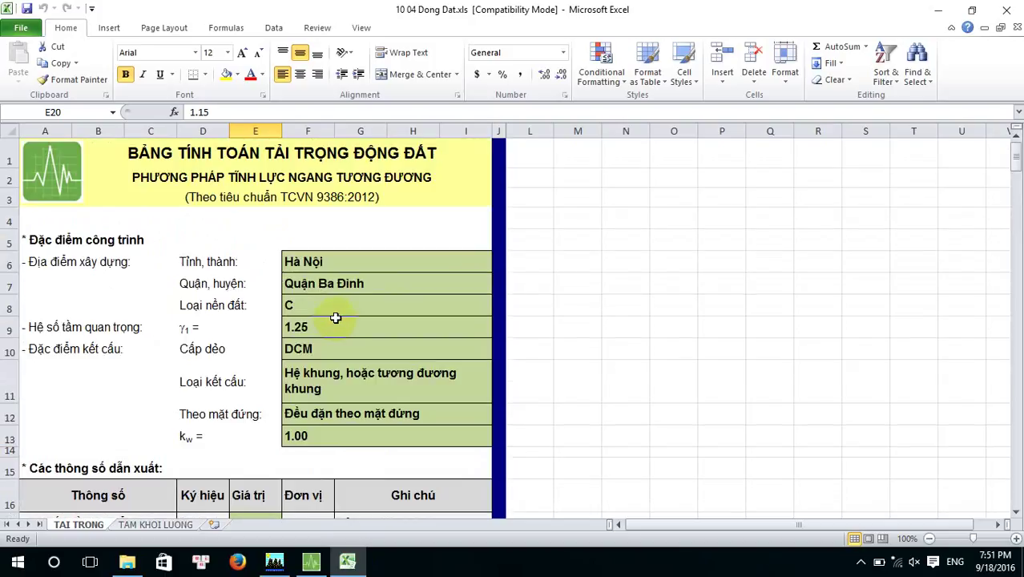
click(331, 262)
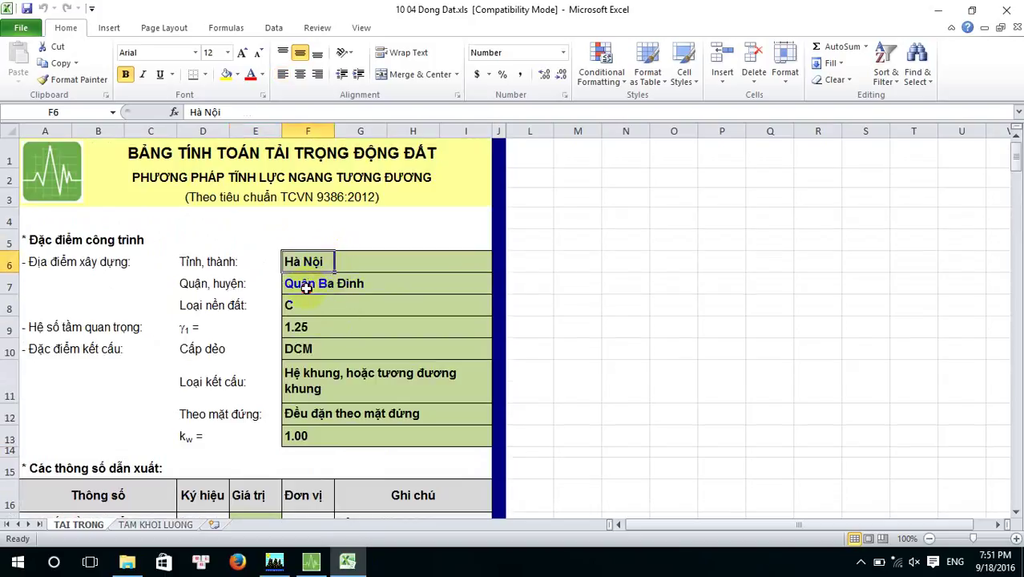
click(307, 287)
click(308, 307)
scroll(337, 328, down, 11)
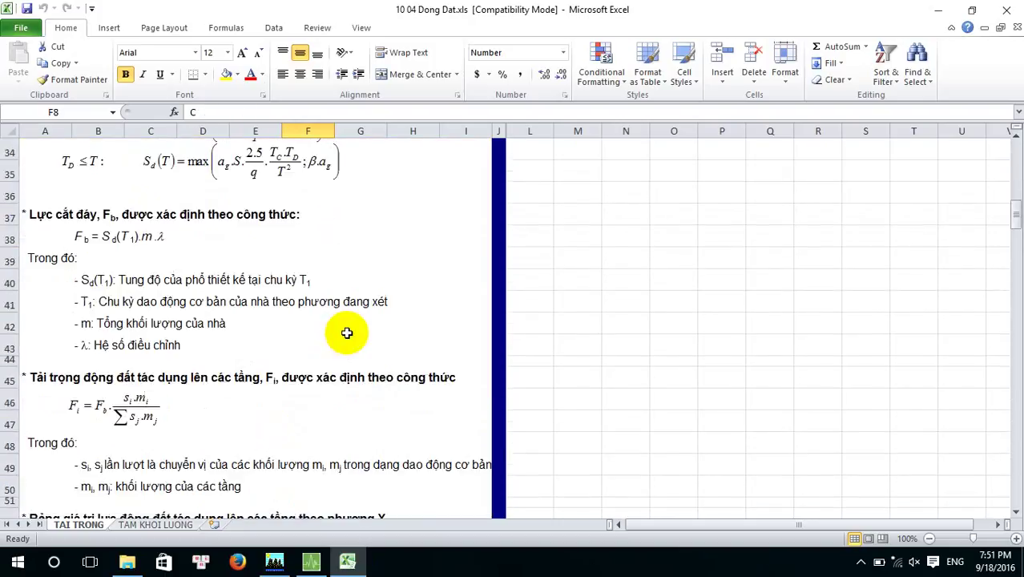
scroll(345, 330, down, 7)
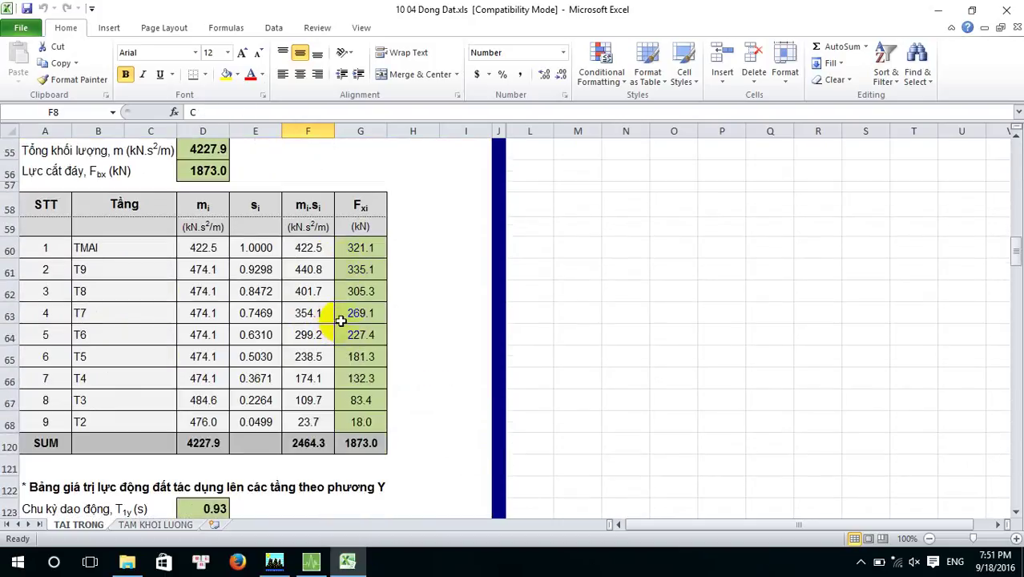
scroll(328, 329, down, 6)
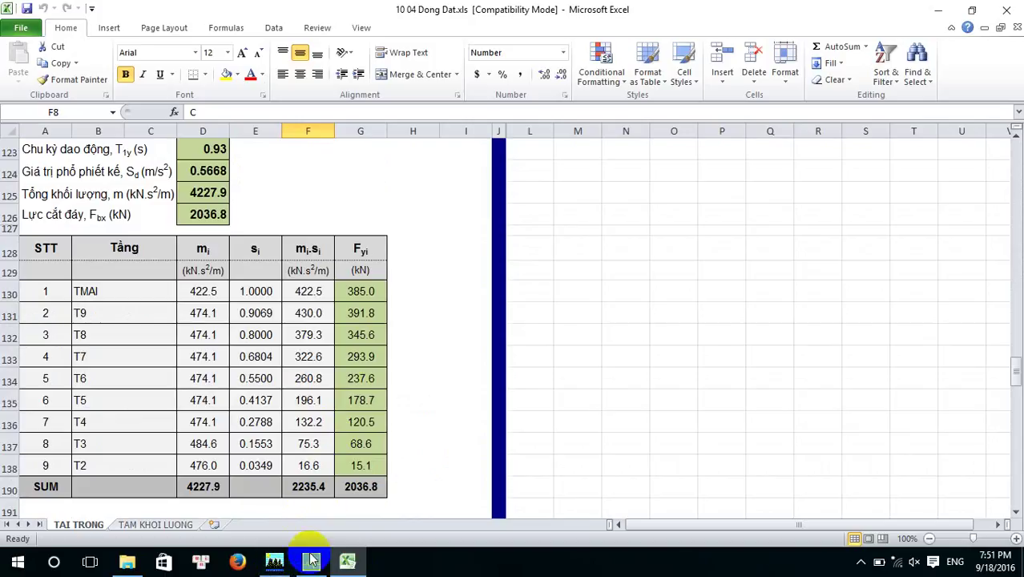
- Recheck the base shear and story force formulas against the Y-direction table, and switch to the EQL window
mouse_move(277, 567)
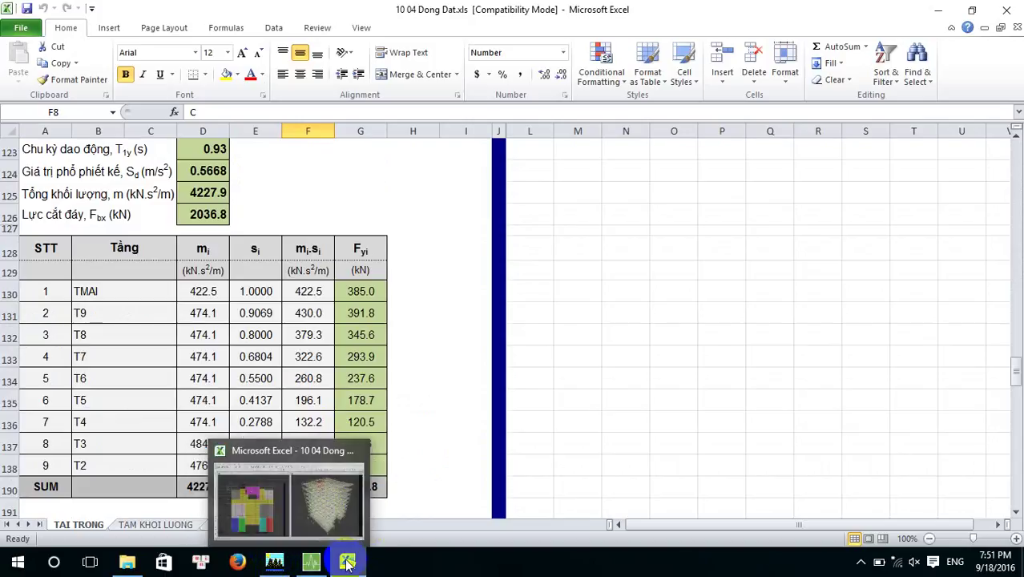
click(226, 369)
scroll(324, 385, up, 3)
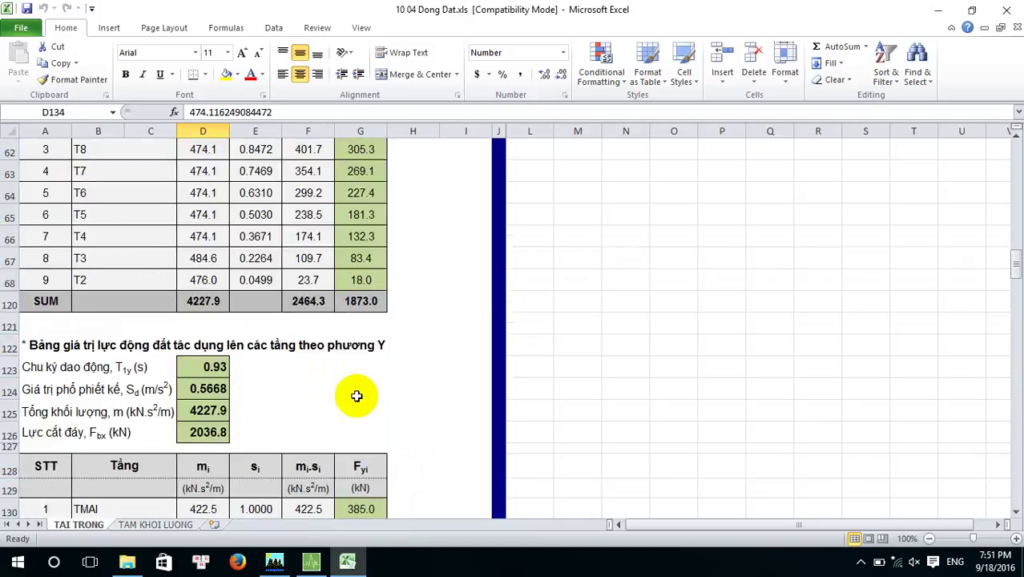
scroll(352, 401, up, 10)
scroll(344, 393, down, 5)
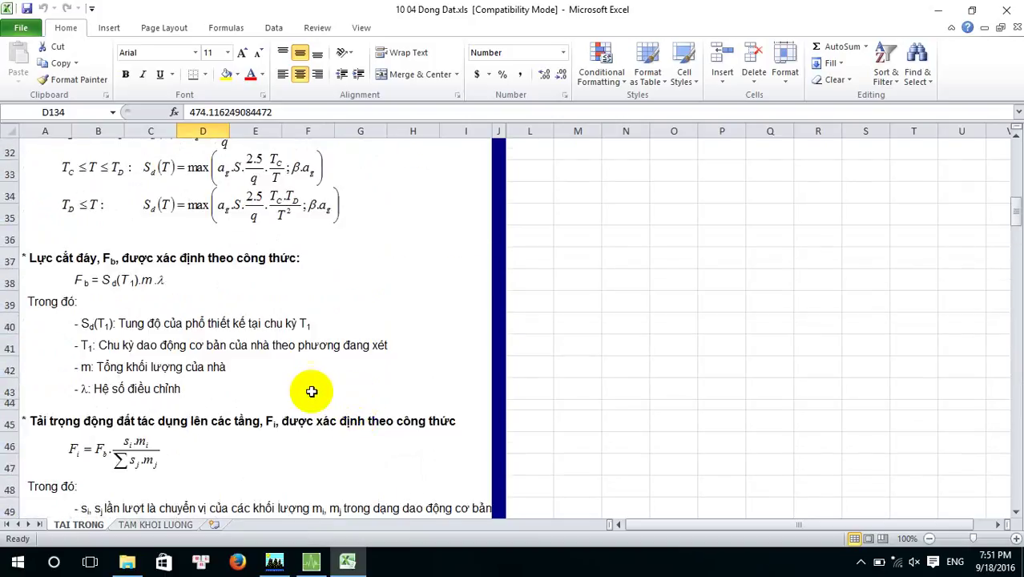
scroll(334, 377, down, 11)
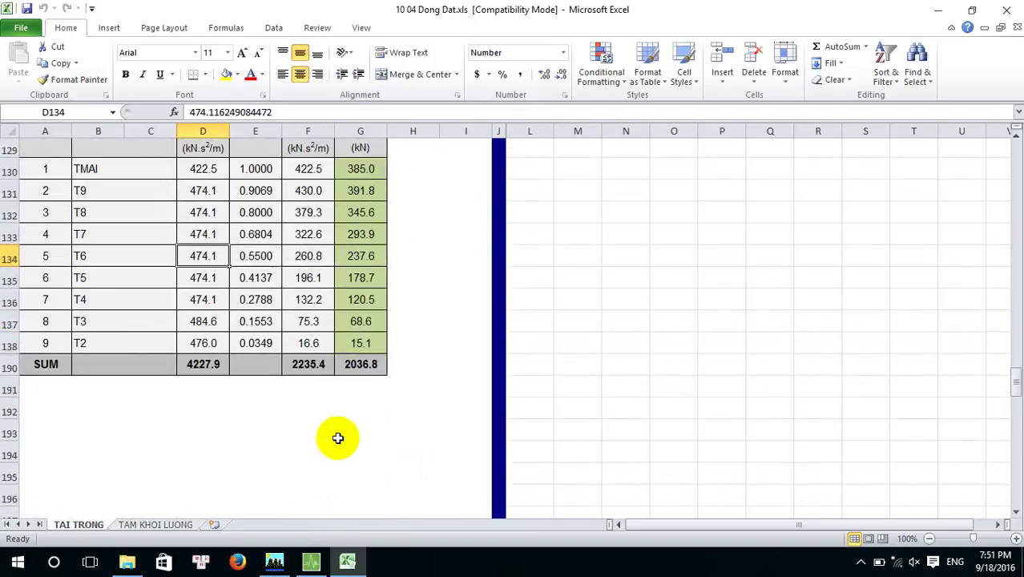
scroll(335, 433, up, 2)
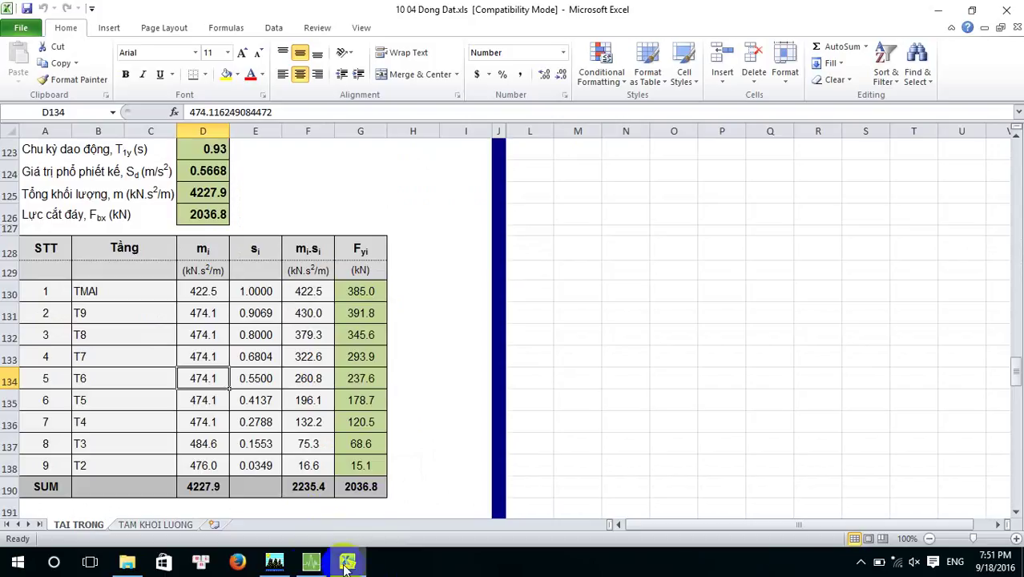
click(307, 563)
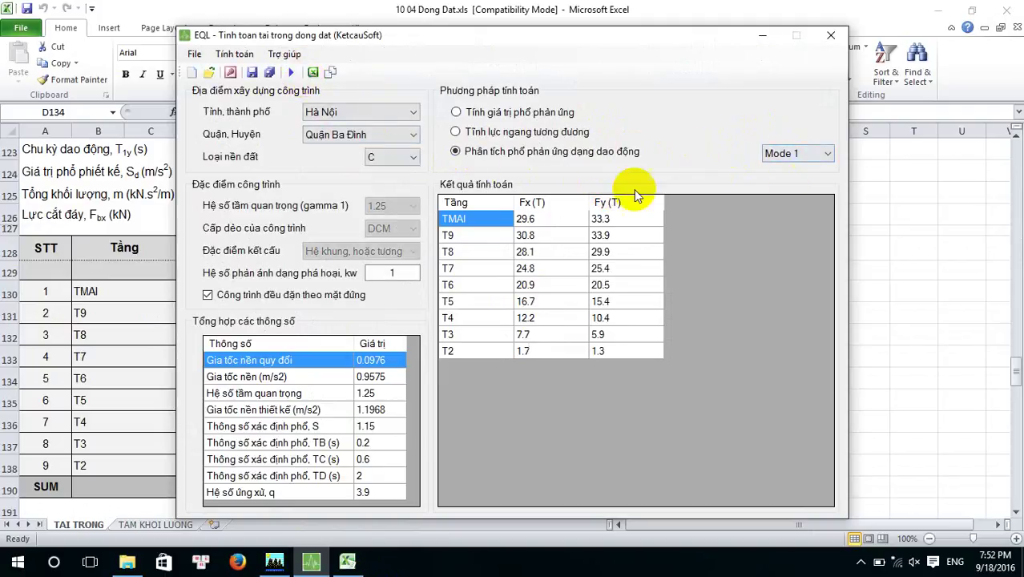
- Try to export the earthquake load results to an Excel file on the Desktop using the Default template
click(313, 72)
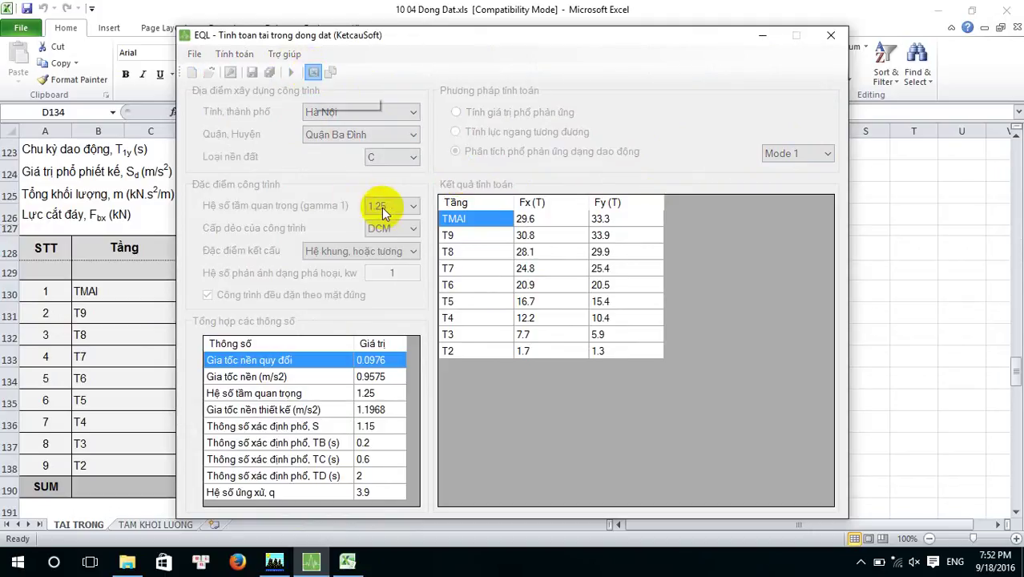
click(434, 226)
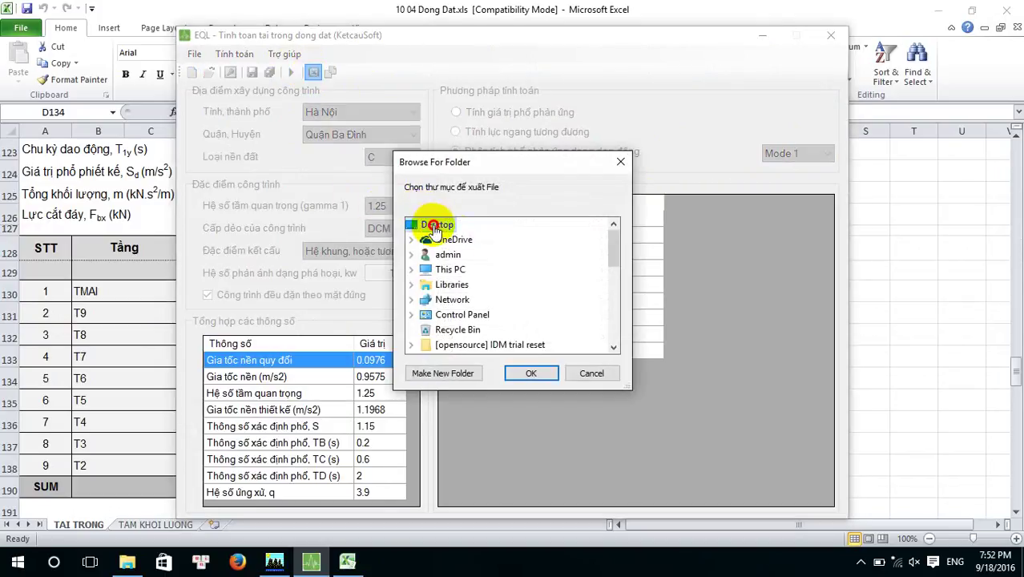
click(525, 372)
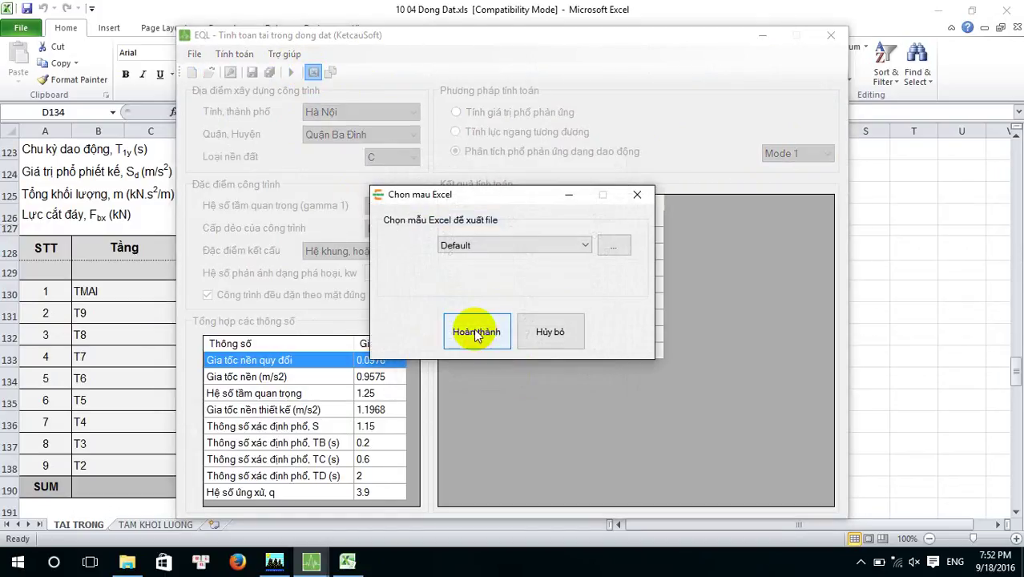
click(476, 331)
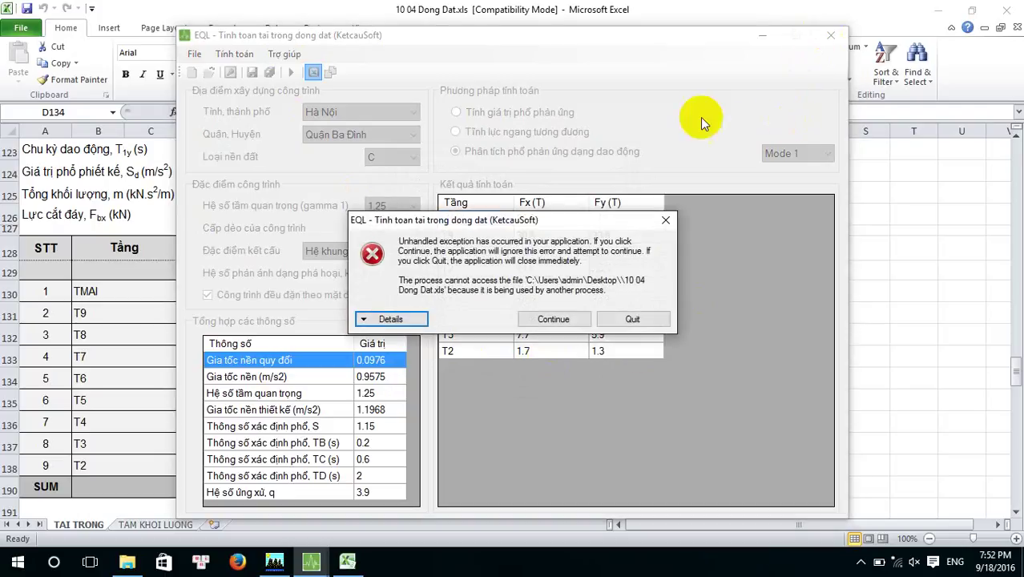
click(554, 319)
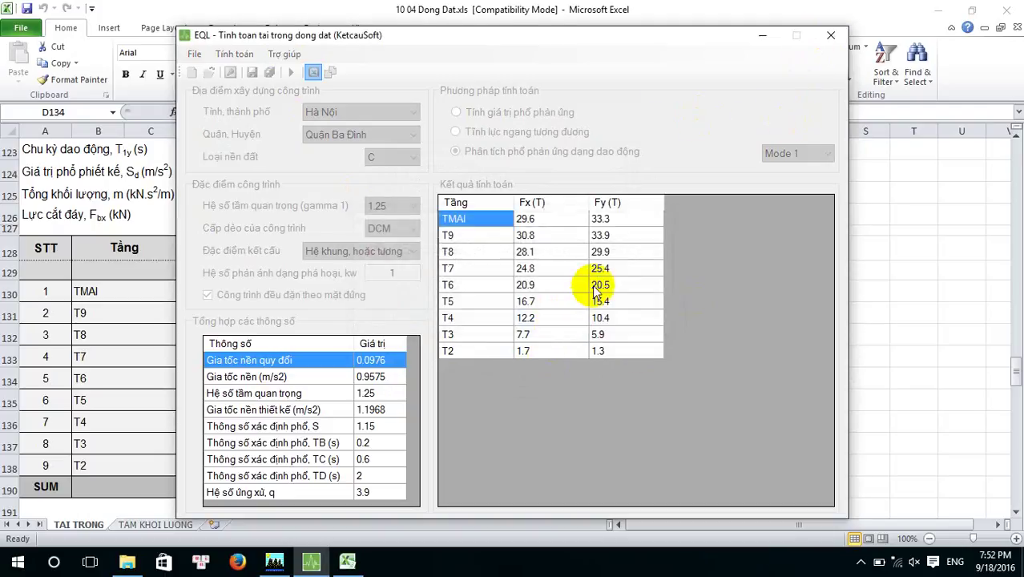
- Close the 10 04 Dong Dat.xls workbook and try to close the EQL window
click(829, 34)
click(827, 37)
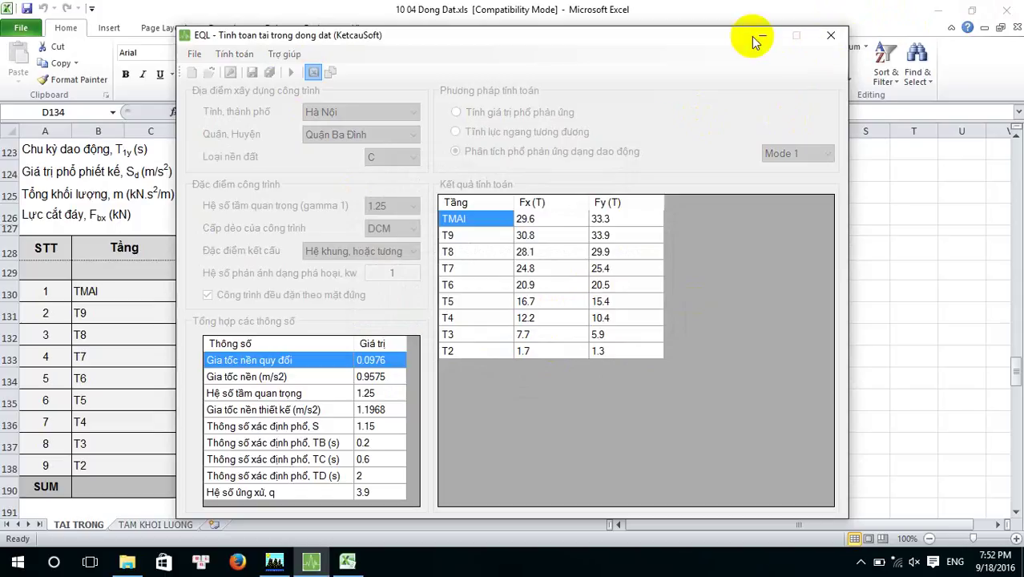
click(347, 561)
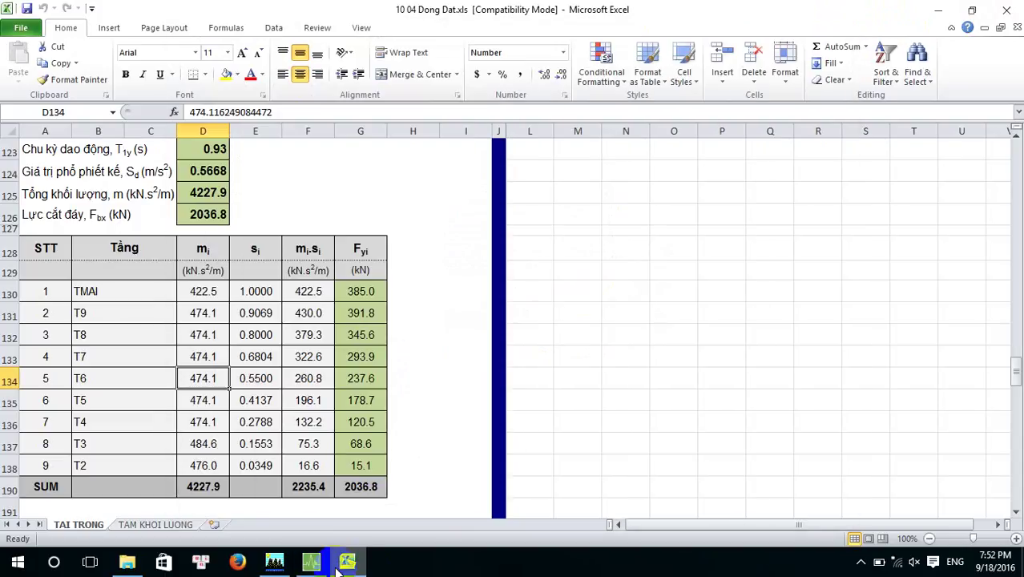
click(1006, 9)
click(419, 80)
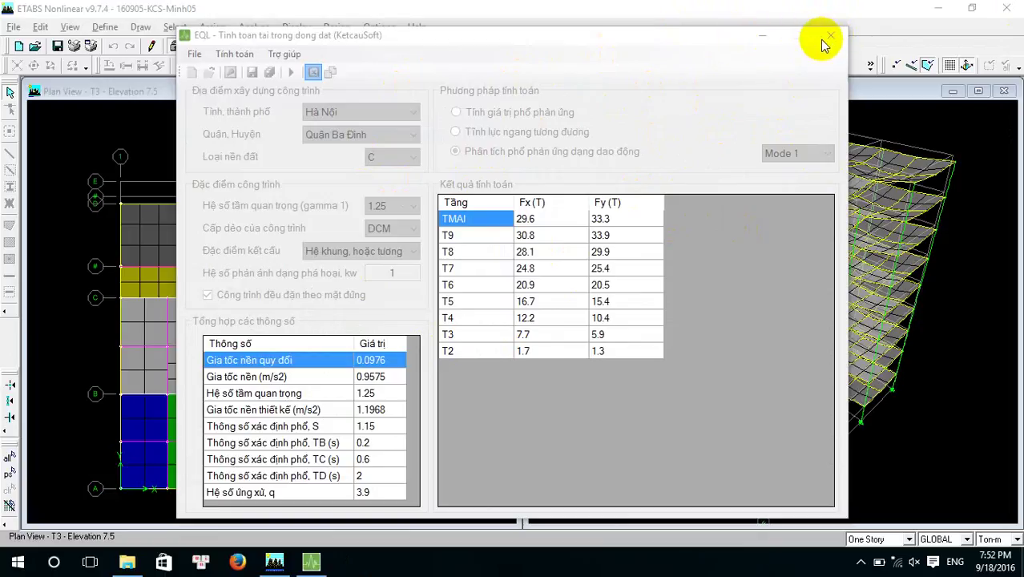
click(317, 563)
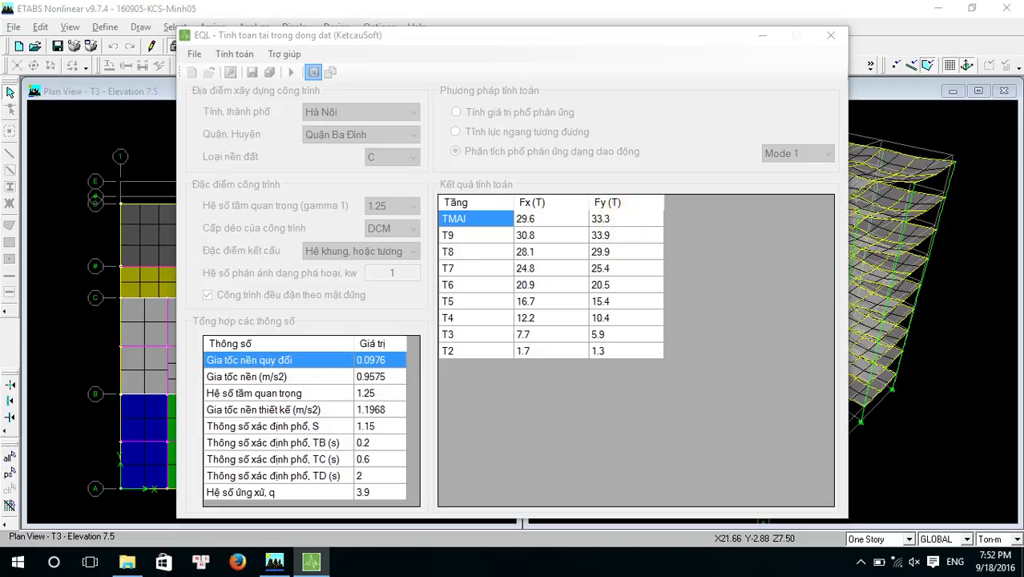
- Open Task Manager, end the EarthQuake Load (32 bit) process, and close Task Manager
key(ctrl+shift+Escape)
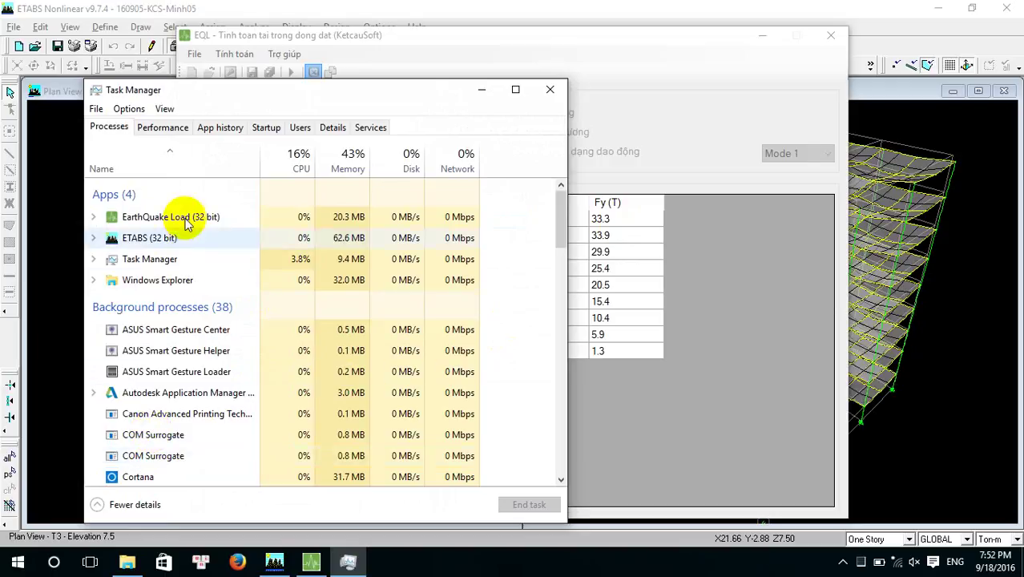
click(191, 218)
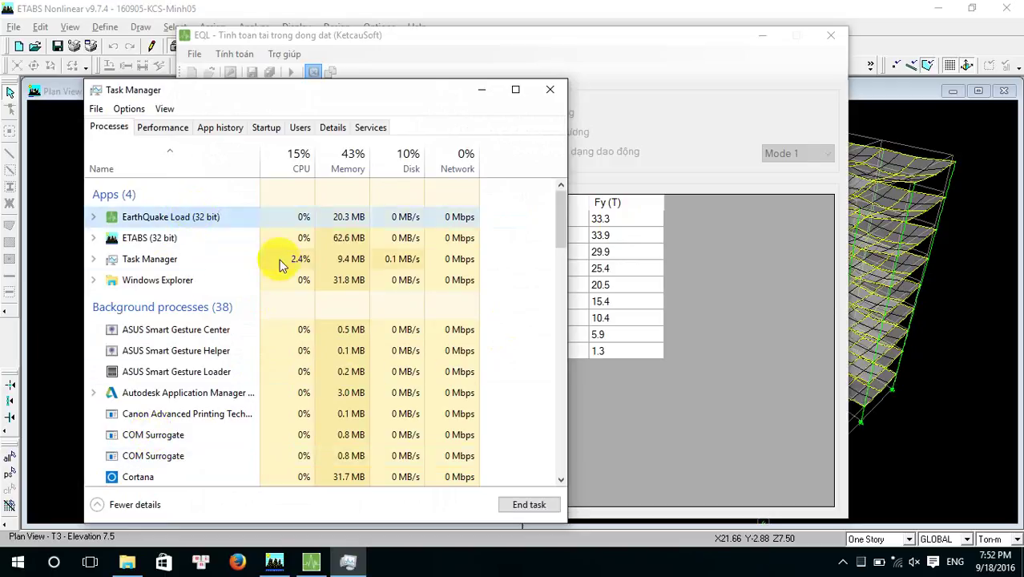
click(526, 507)
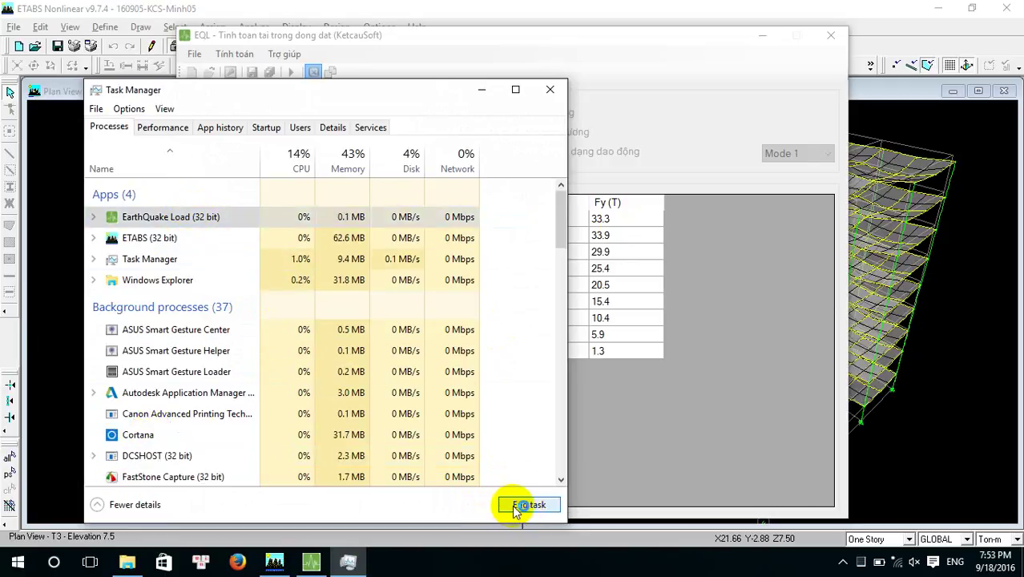
click(548, 91)
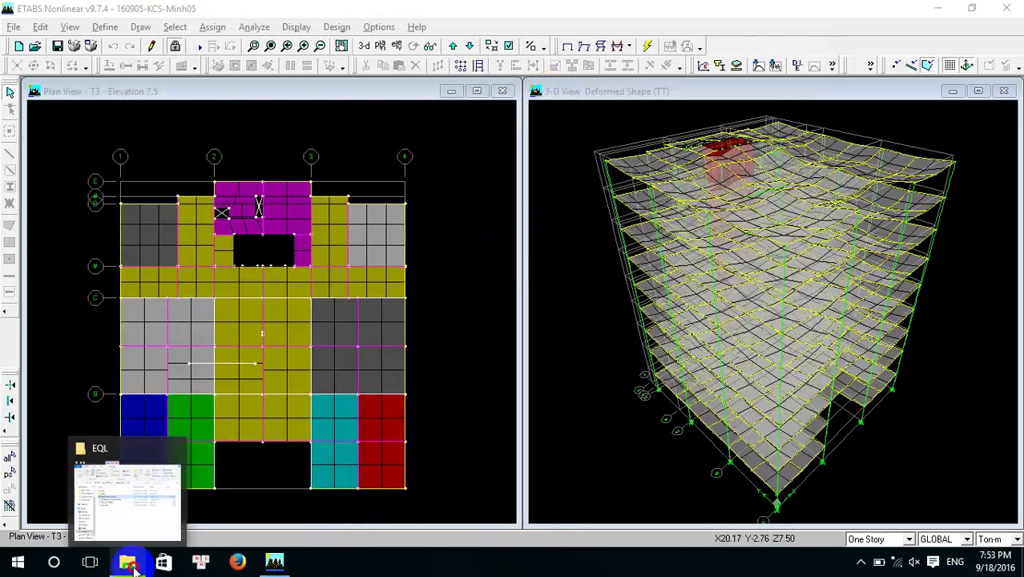
- Switch to the EQL folder in File Explorer and launch EarthQuake Load.exe again
click(127, 501)
double_click(426, 234)
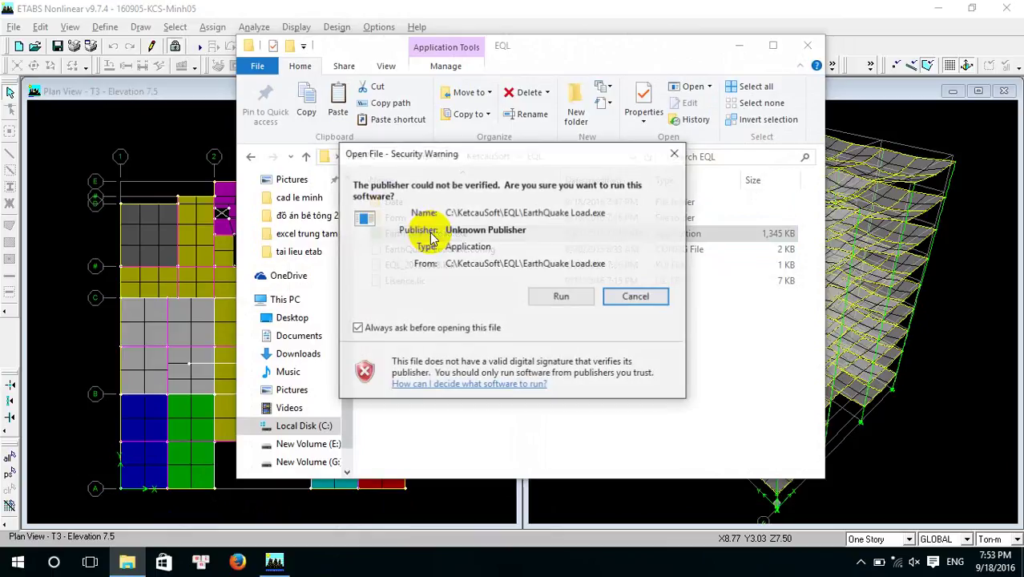
- Run EarthQuake Load.exe, dismiss its connection error, and bring the EQL window up over the cleared desktop
click(563, 296)
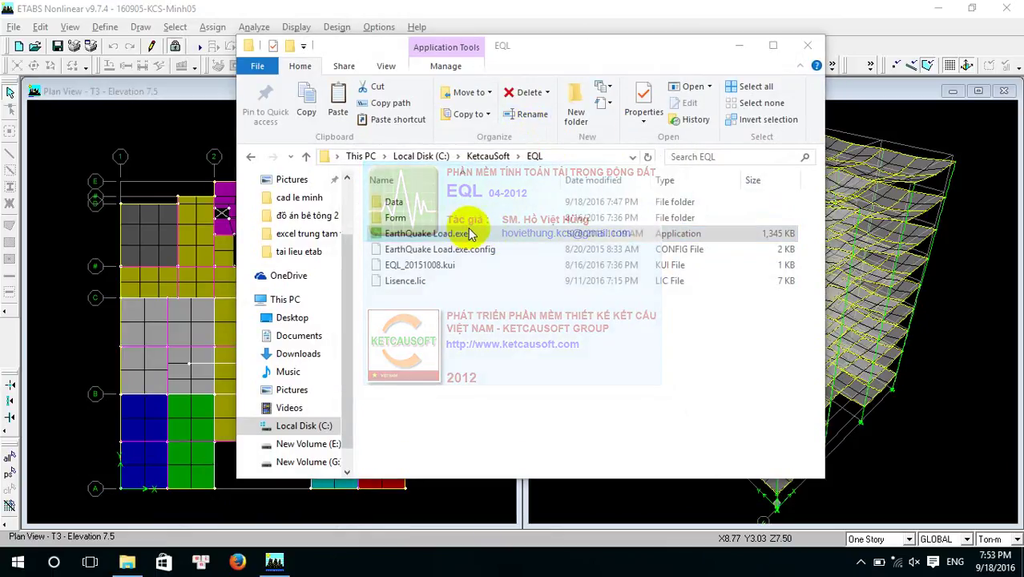
click(739, 46)
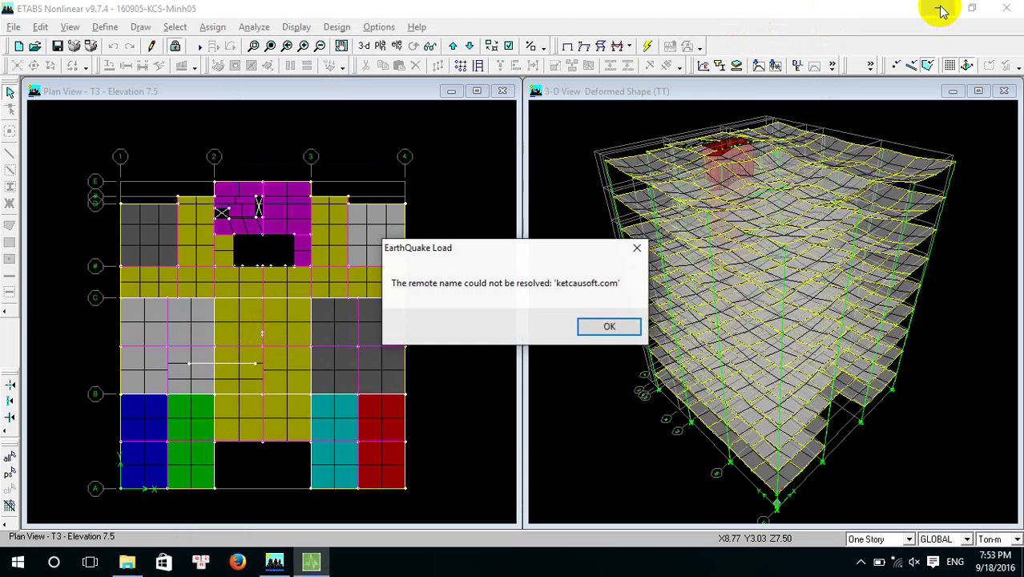
click(942, 9)
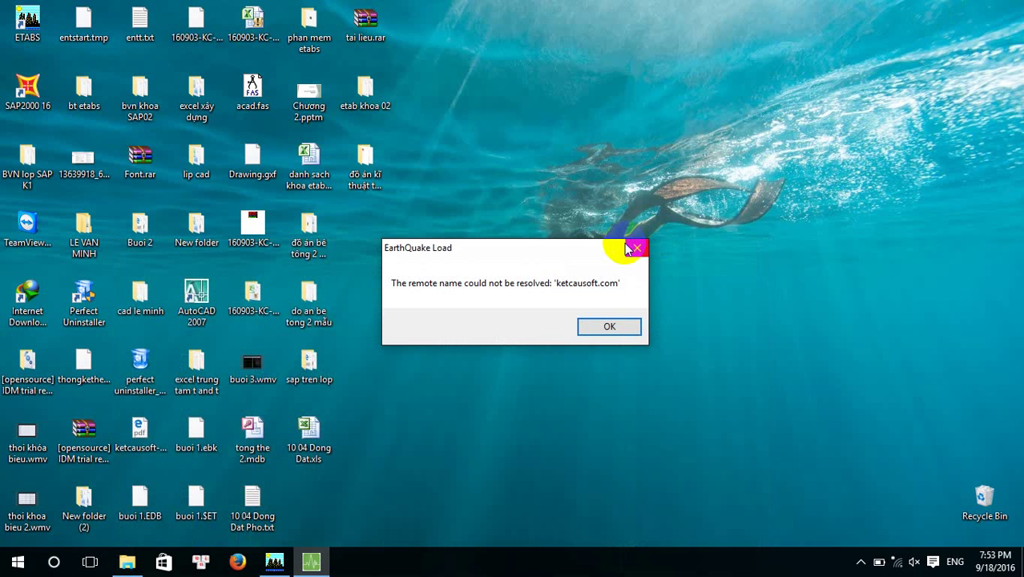
click(599, 325)
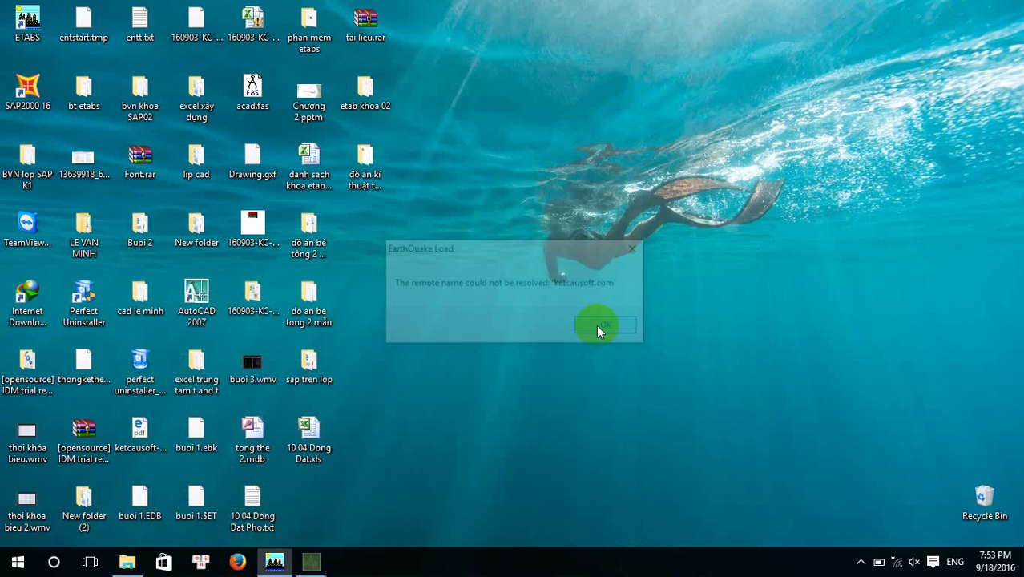
click(763, 36)
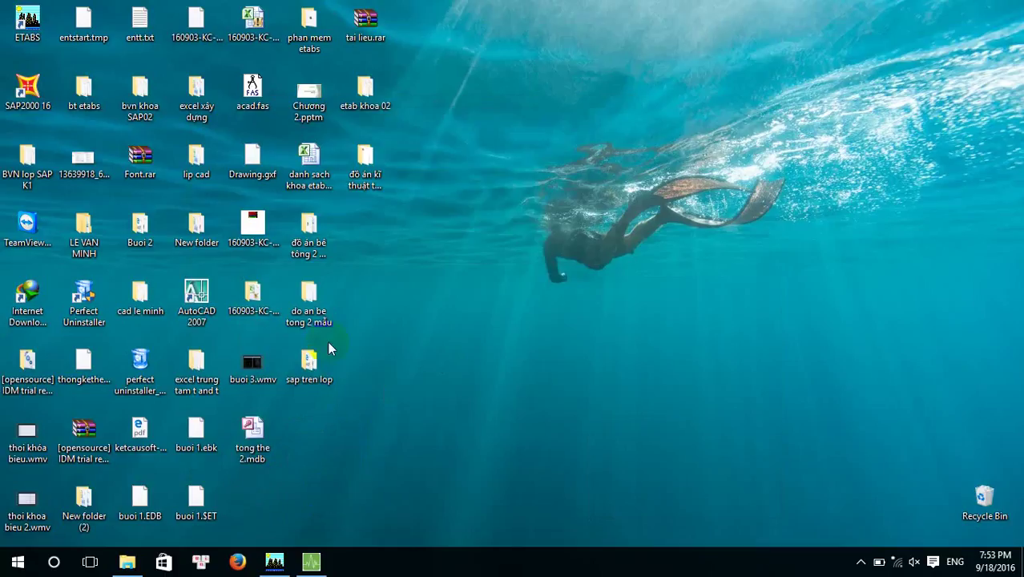
click(309, 563)
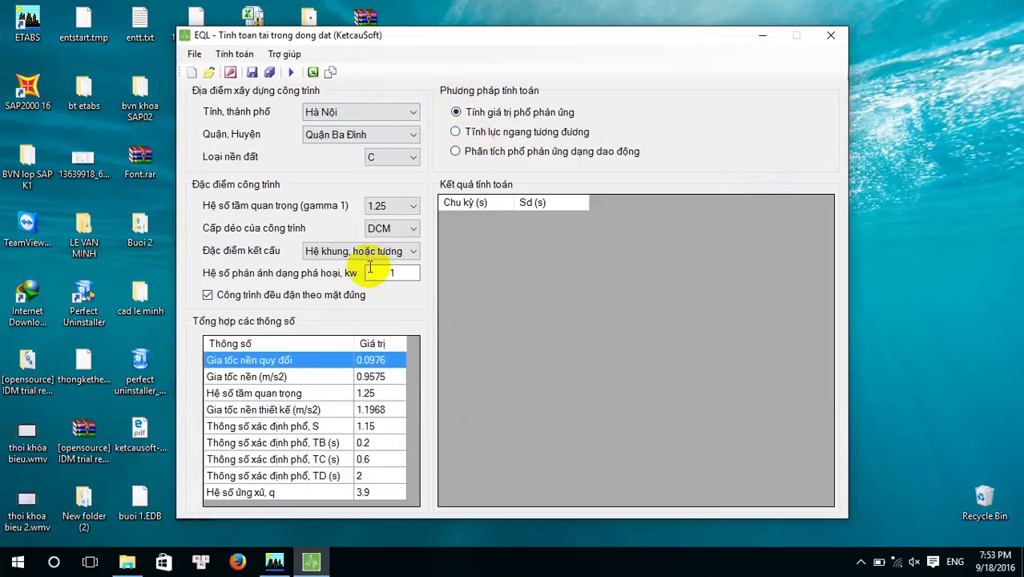
- Calculate the equivalent static lateral forces (Tĩnh lực ngang tương đương) from the overall ETABS model database tong the 2.mdb
click(507, 138)
click(489, 291)
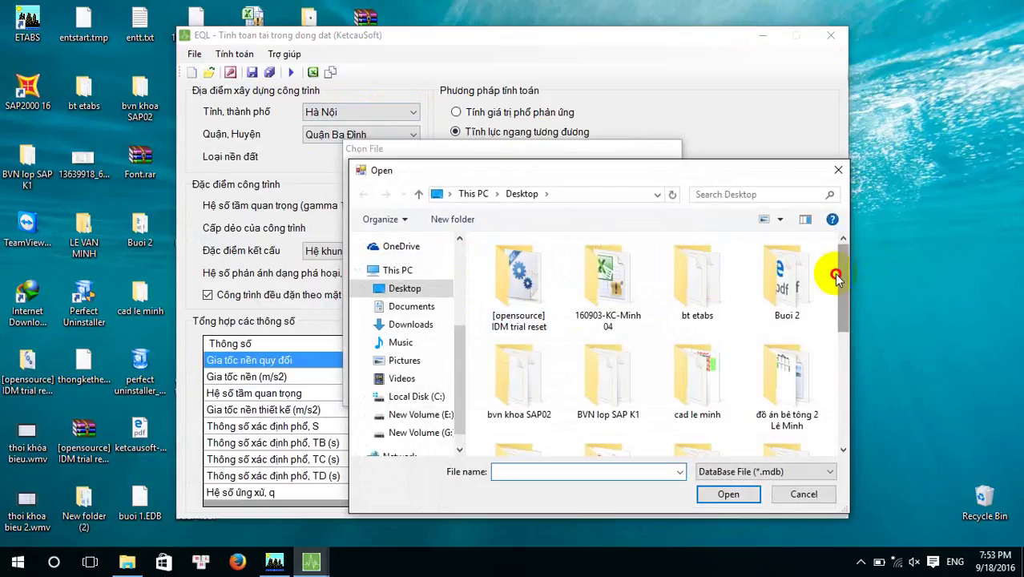
scroll(828, 339, down, 5)
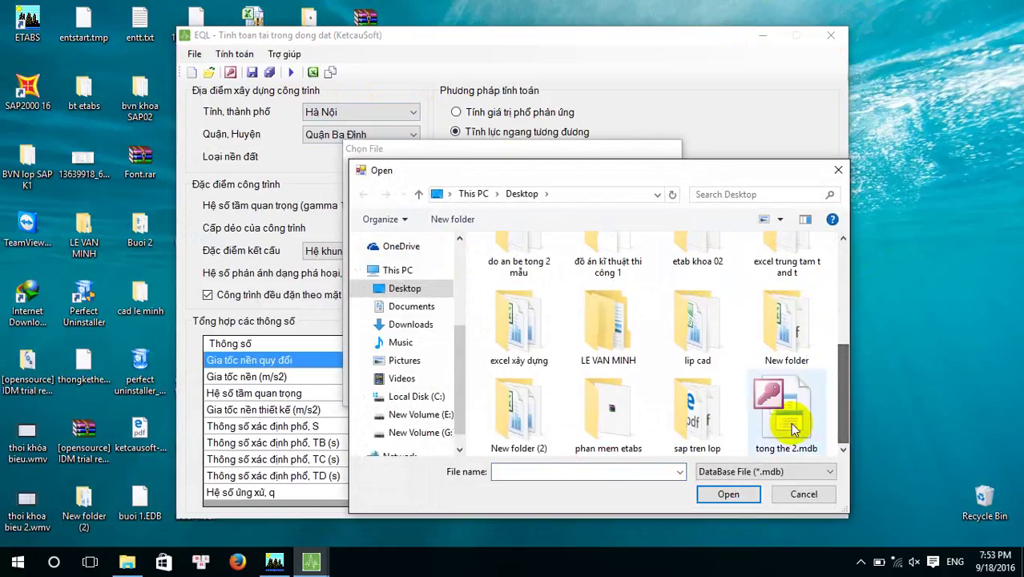
click(790, 425)
click(728, 494)
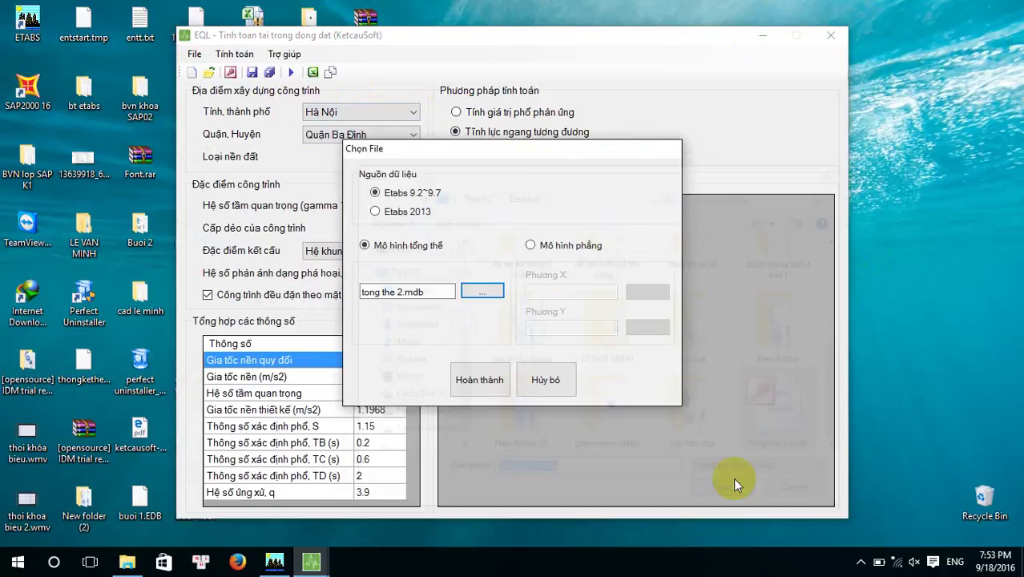
click(479, 384)
click(496, 440)
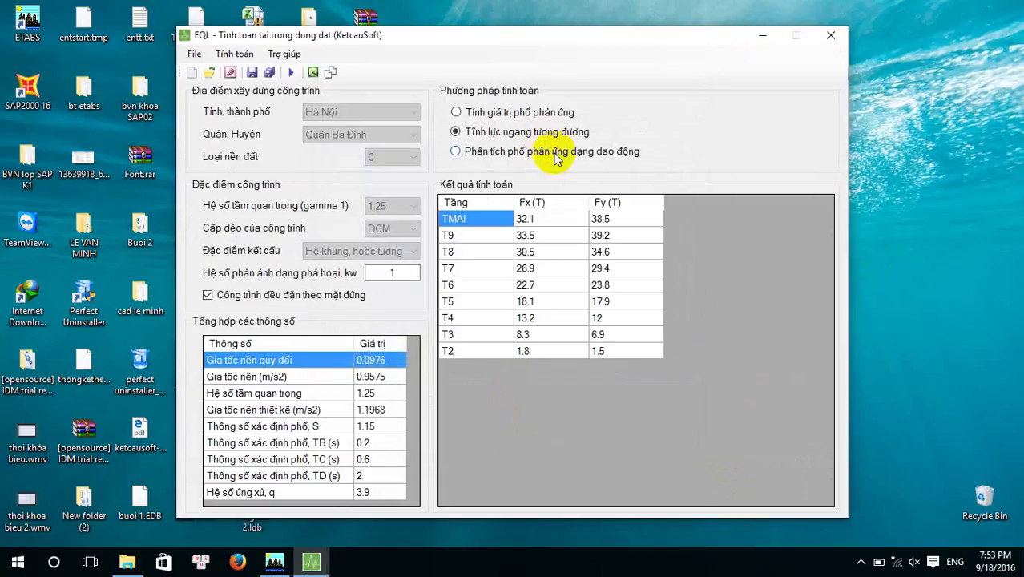
- Switch the calculation method to modal response spectrum analysis (Phân tích phổ phản ứng dạng dao động)
click(557, 157)
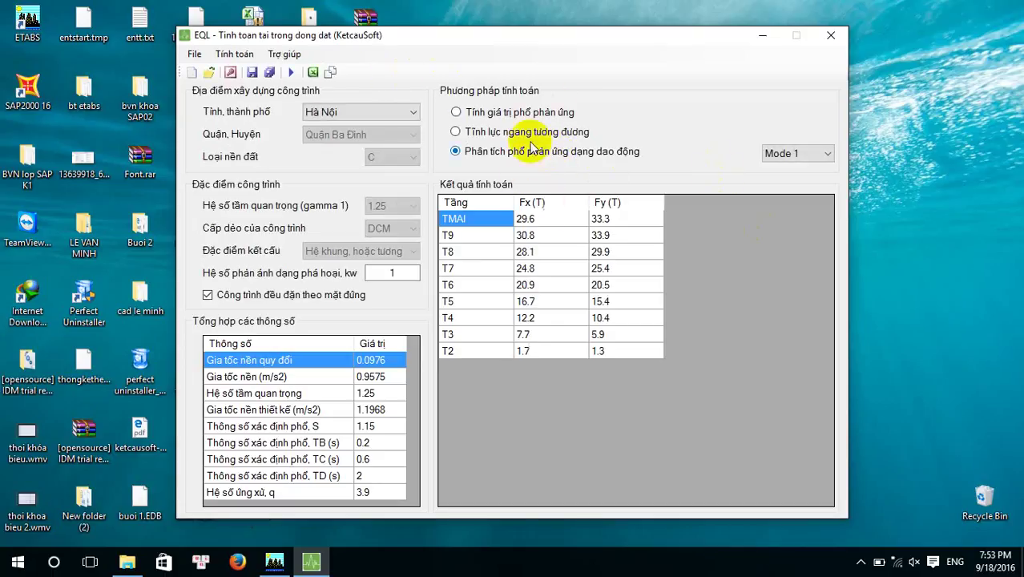
click(531, 112)
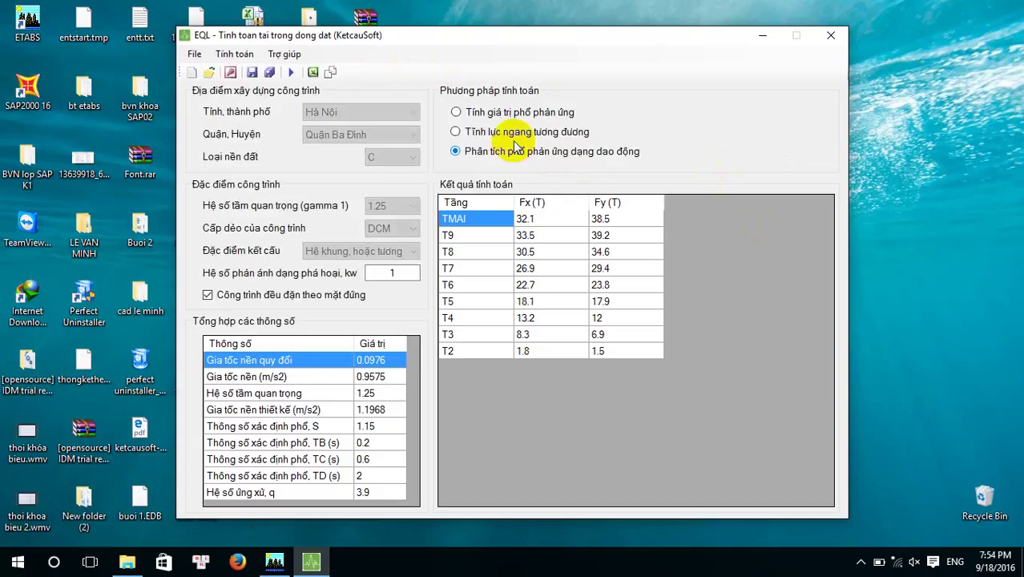
click(331, 73)
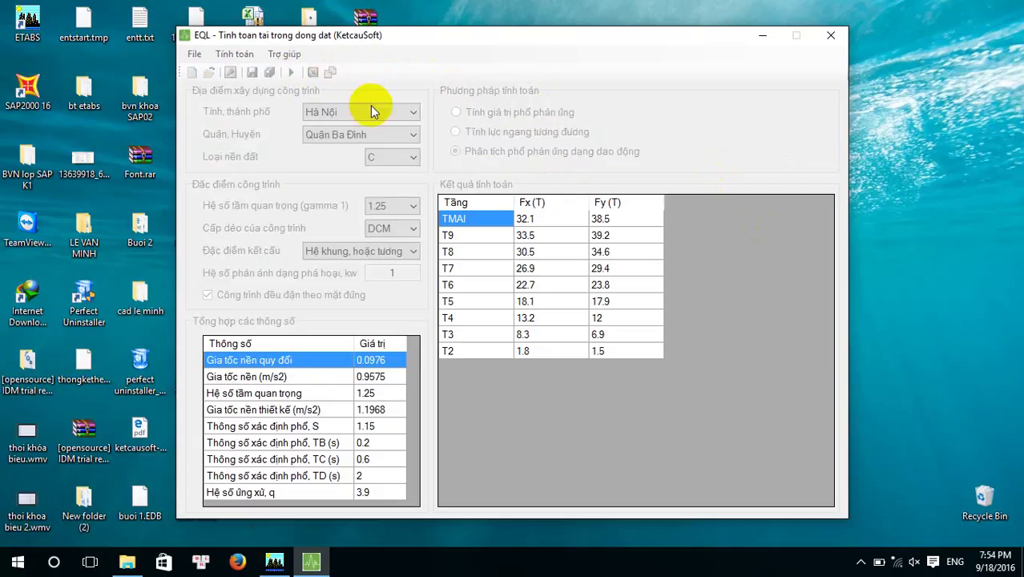
- Export the modal response spectrum results to an Excel file on the Desktop and close the folder window that opens
click(311, 74)
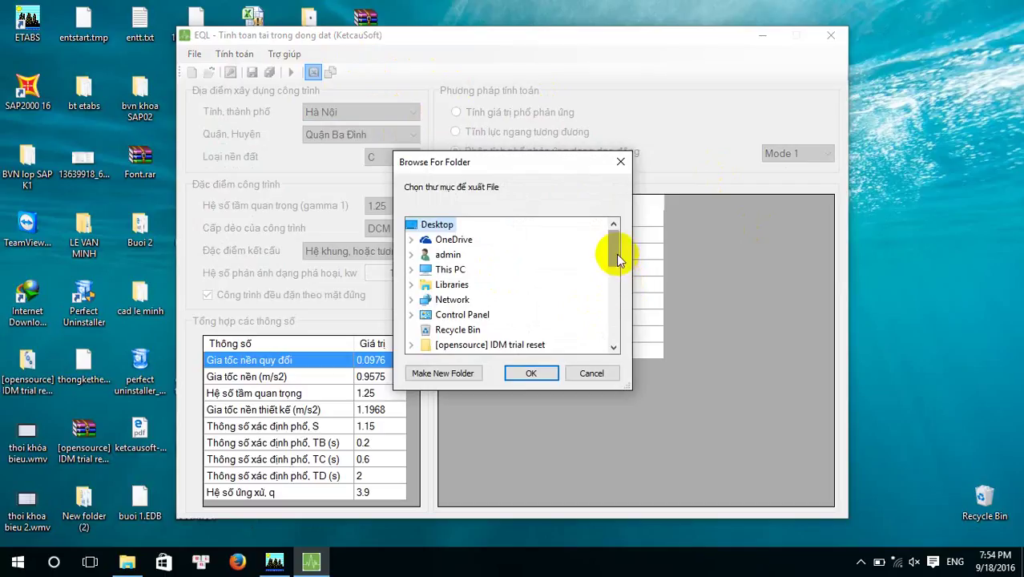
drag(614, 252, 600, 346)
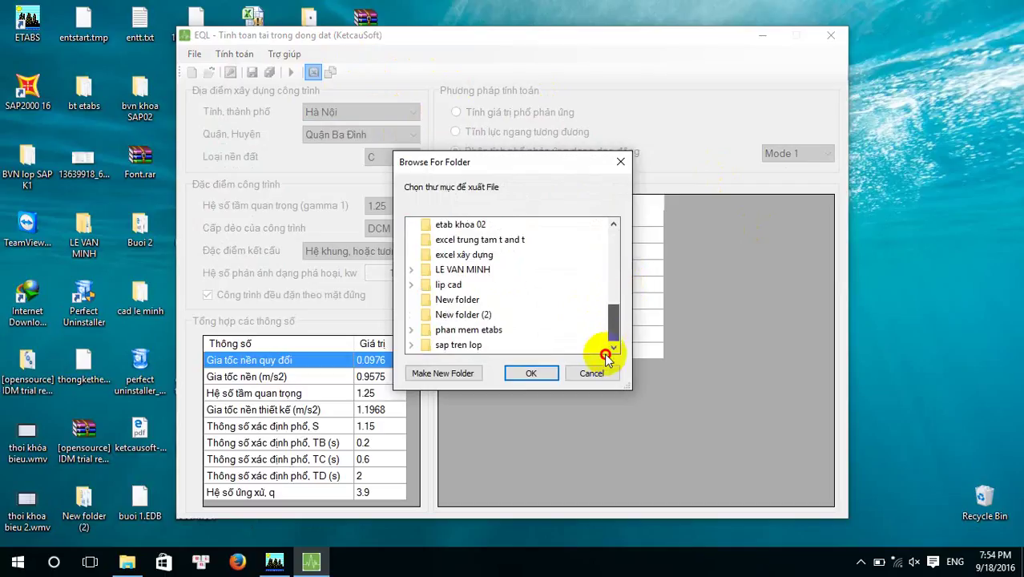
click(457, 299)
click(529, 373)
click(487, 330)
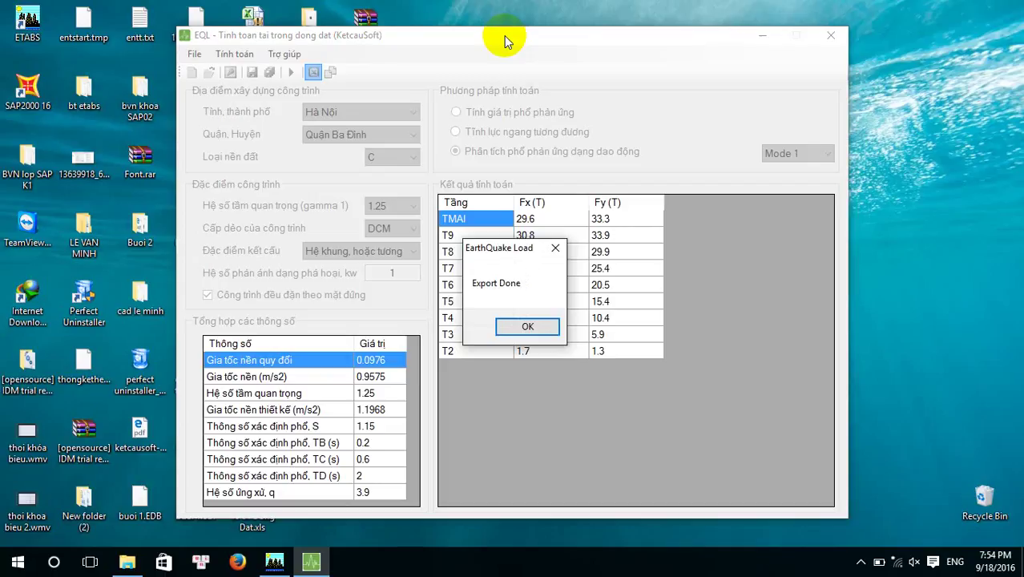
click(527, 327)
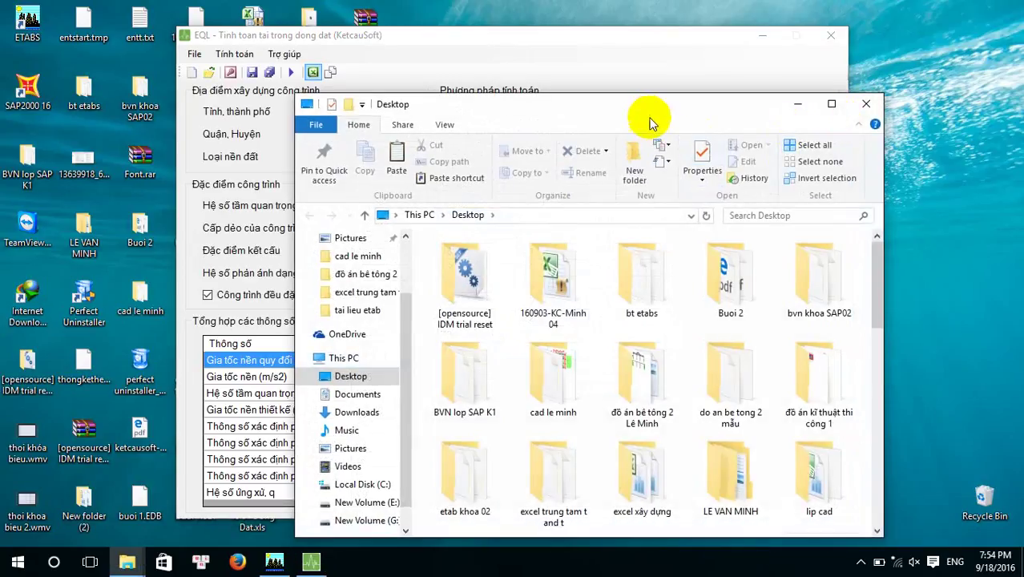
drag(647, 108, 599, 26)
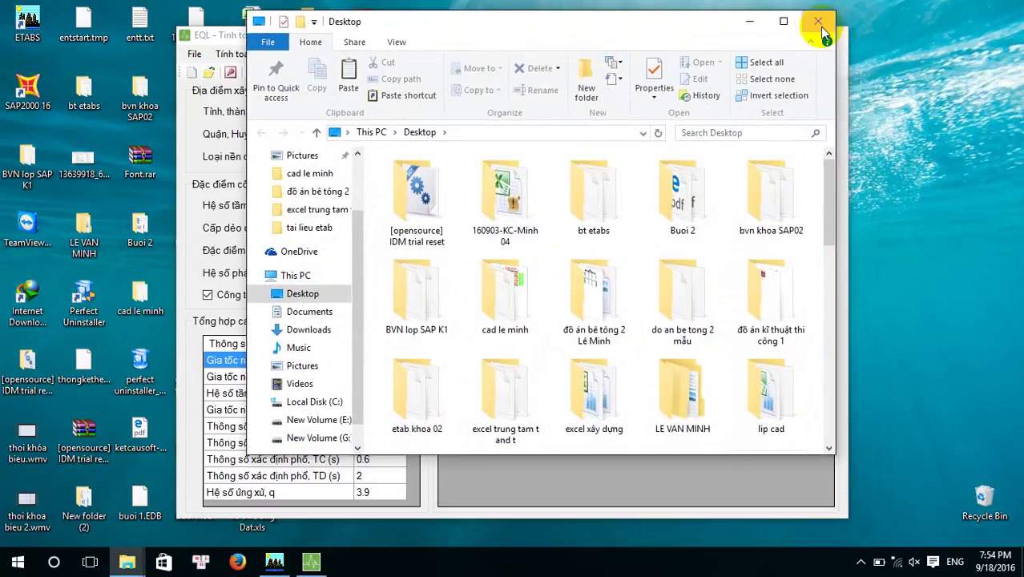
click(817, 22)
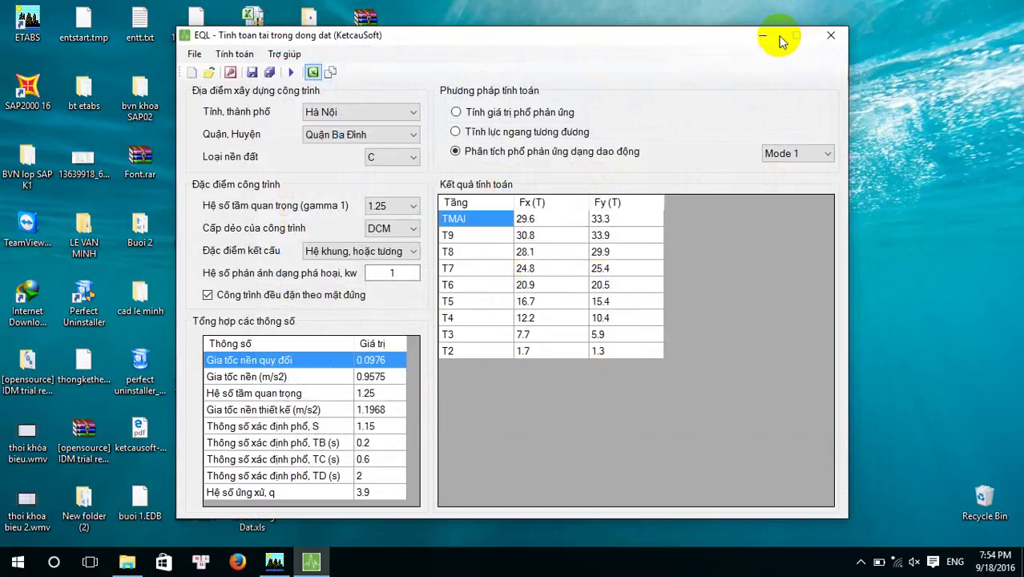
- Open the exported workbook 10 04 Dong Dat.xls from the desktop and go to the X and Y vibration mode table
click(764, 36)
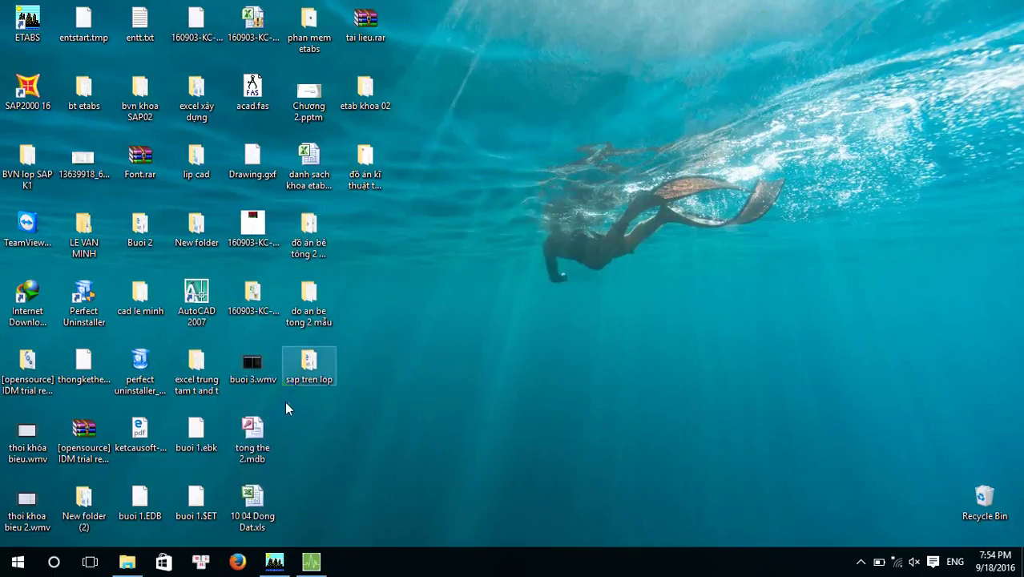
double_click(267, 512)
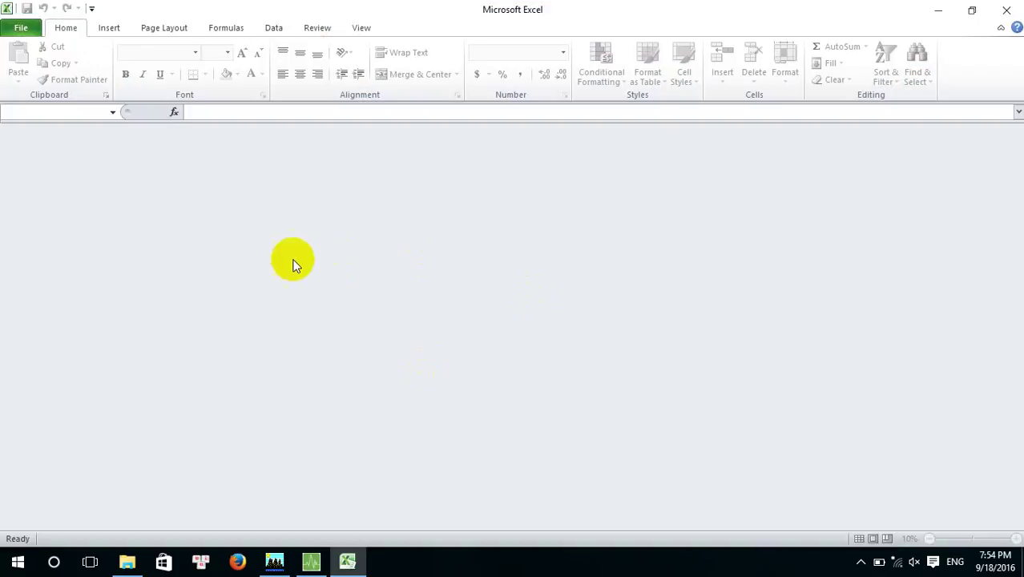
scroll(281, 248, down, 6)
scroll(283, 247, down, 20)
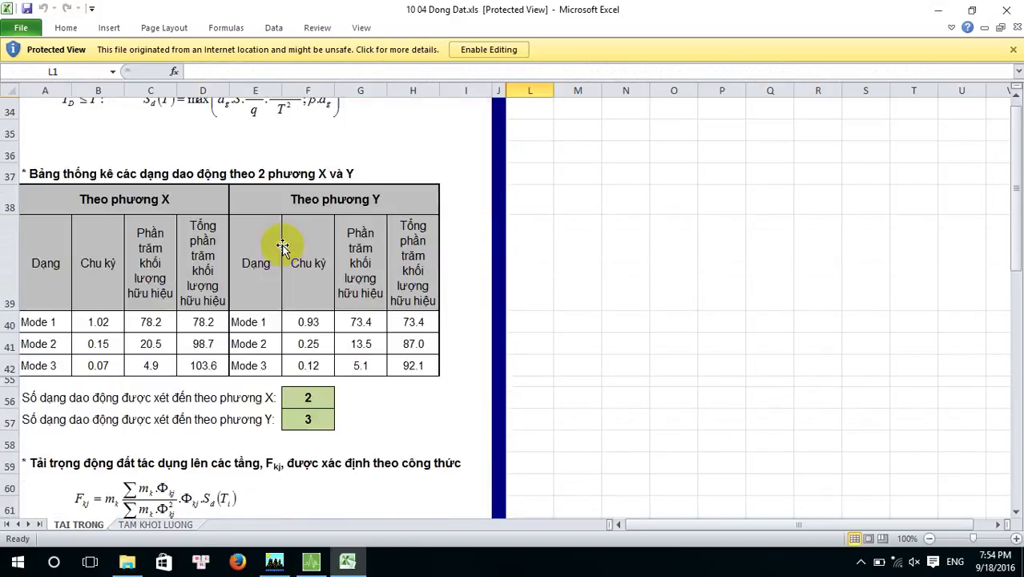
- Examine the storey earthquake force tables for every vibration mode in the X and Y directions on the TAI TRONG sheet
scroll(282, 244, down, 5)
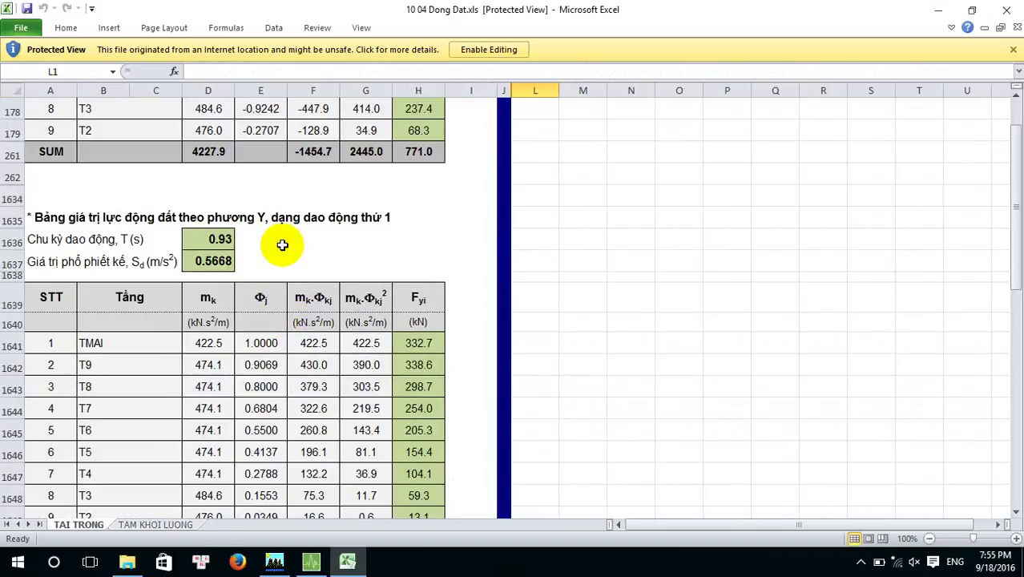
scroll(283, 245, down, 12)
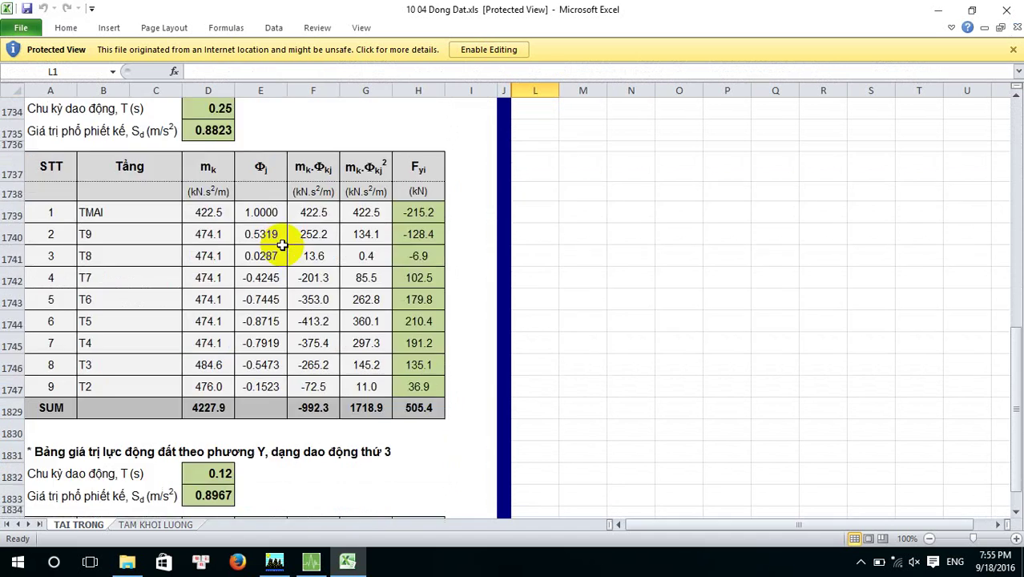
scroll(283, 244, down, 6)
scroll(282, 243, up, 10)
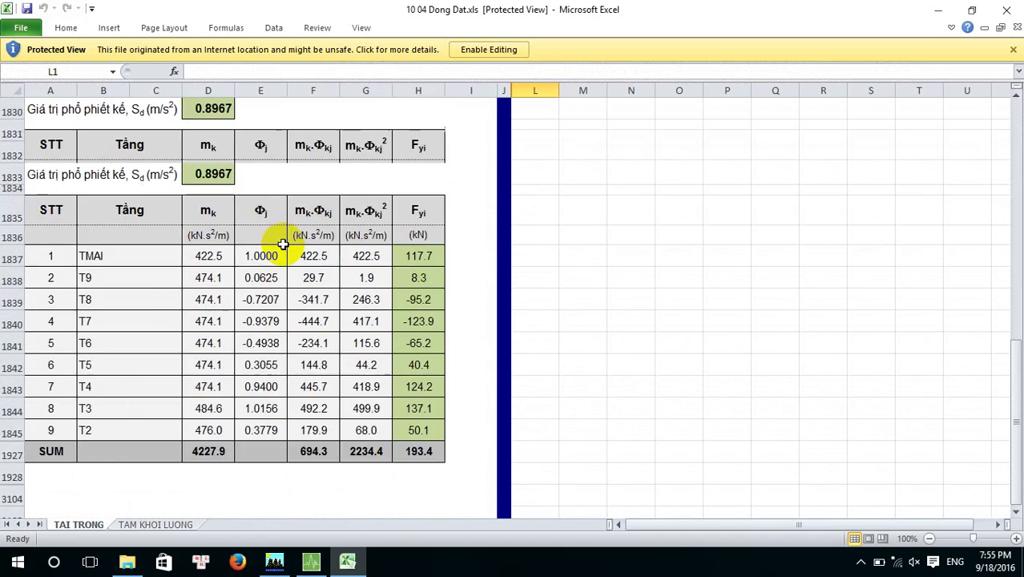
scroll(285, 242, up, 12)
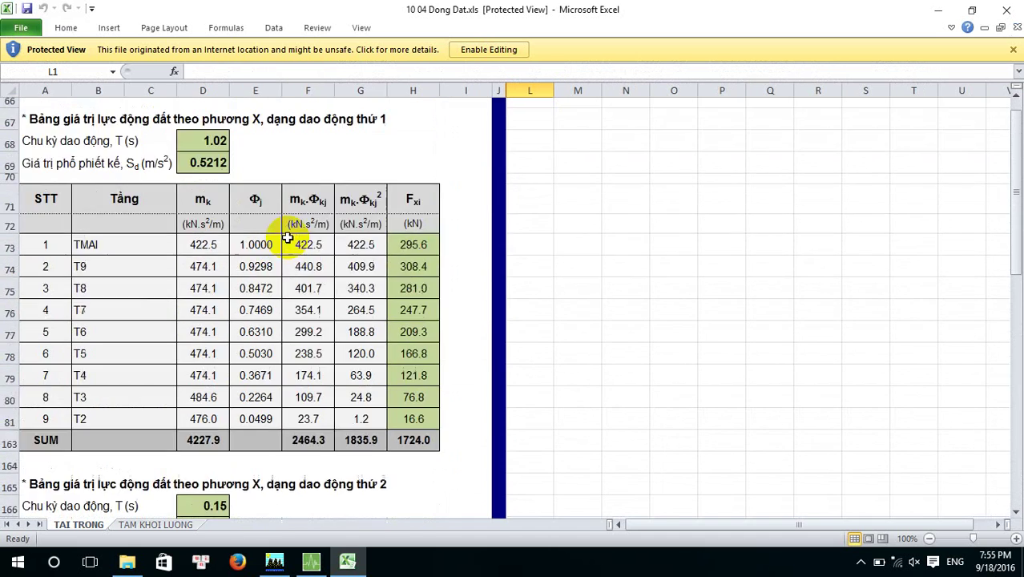
scroll(288, 238, down, 7)
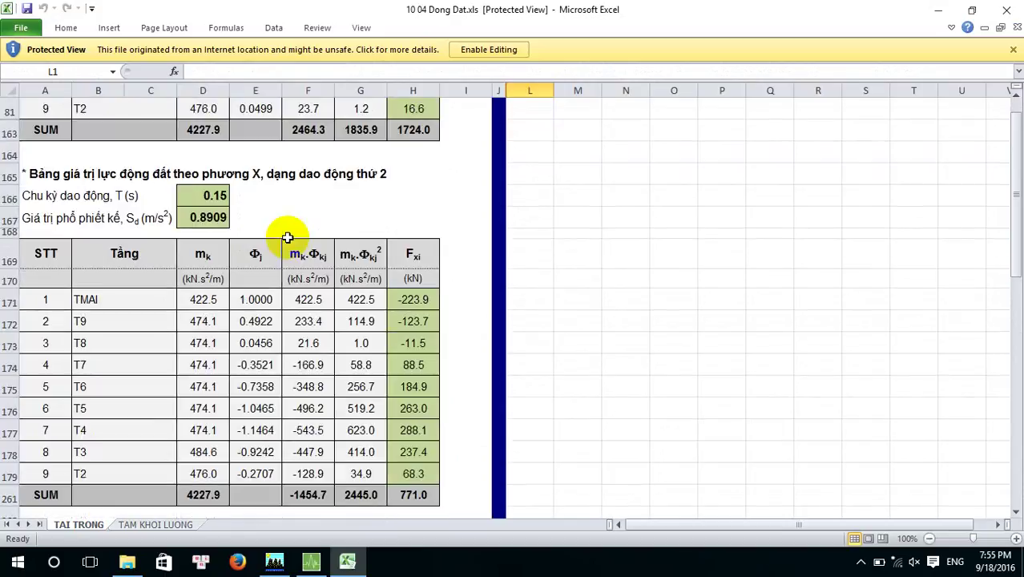
scroll(288, 238, down, 9)
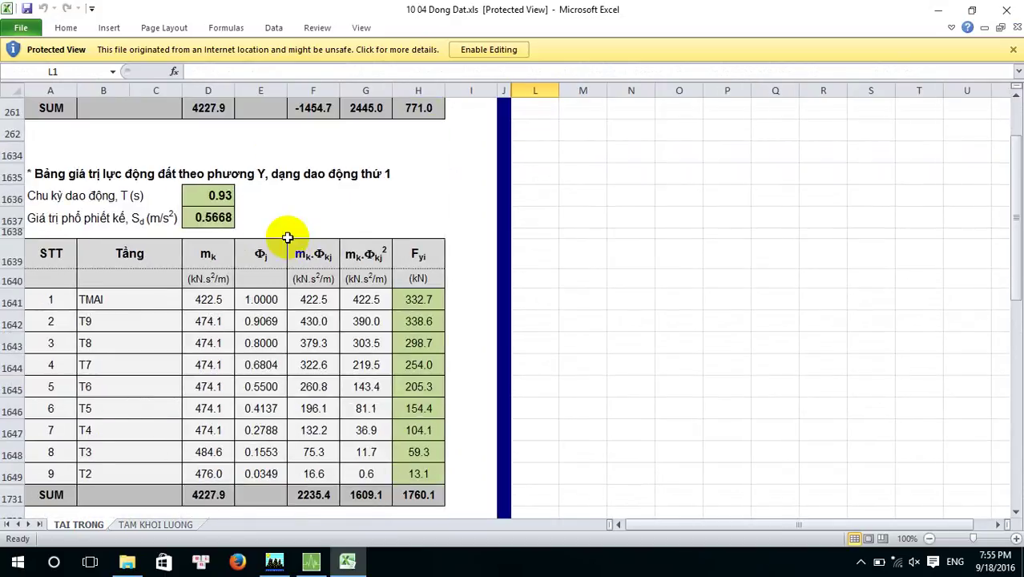
scroll(288, 238, down, 6)
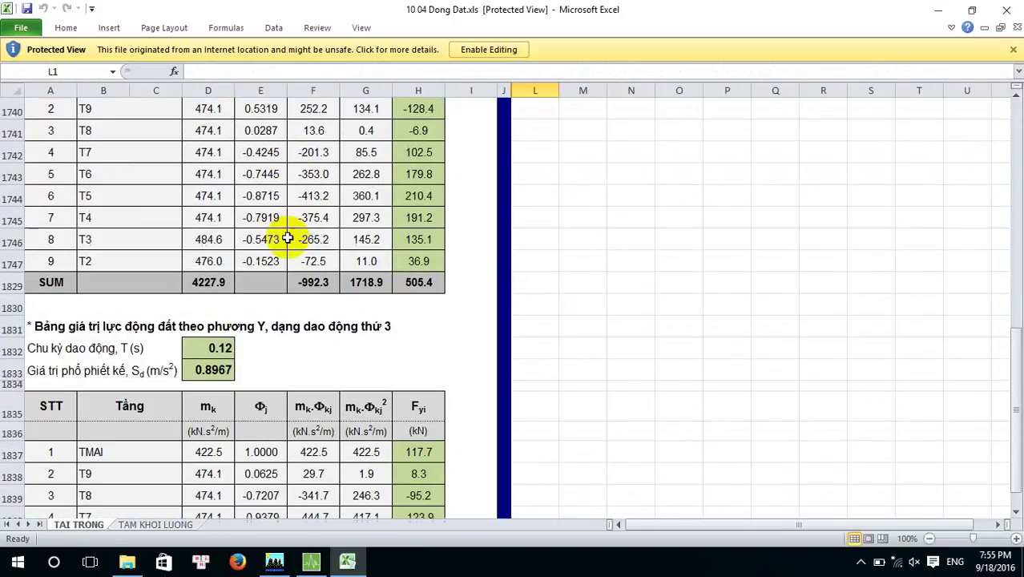
scroll(288, 238, down, 3)
scroll(304, 236, up, 20)
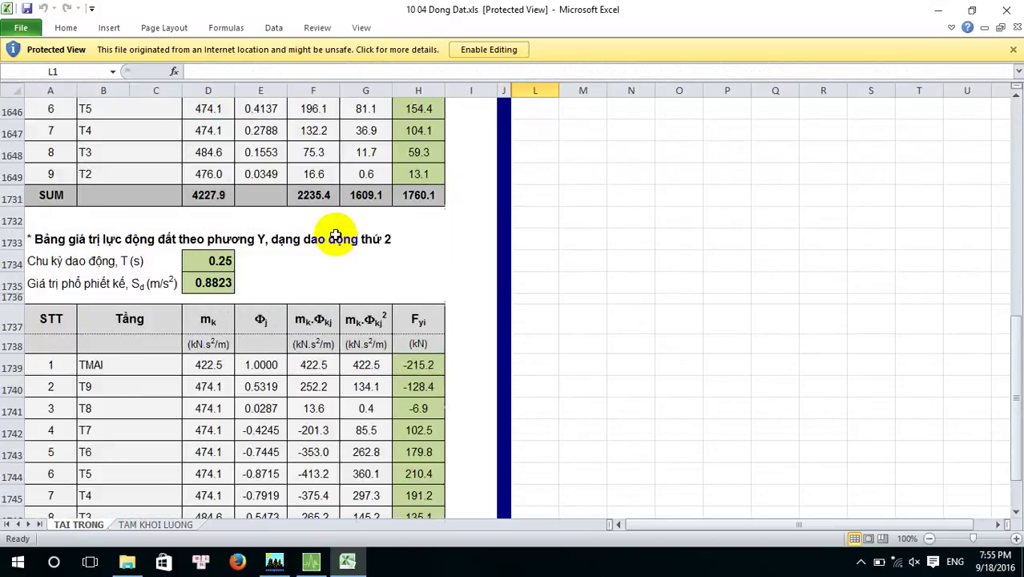
scroll(337, 234, up, 20)
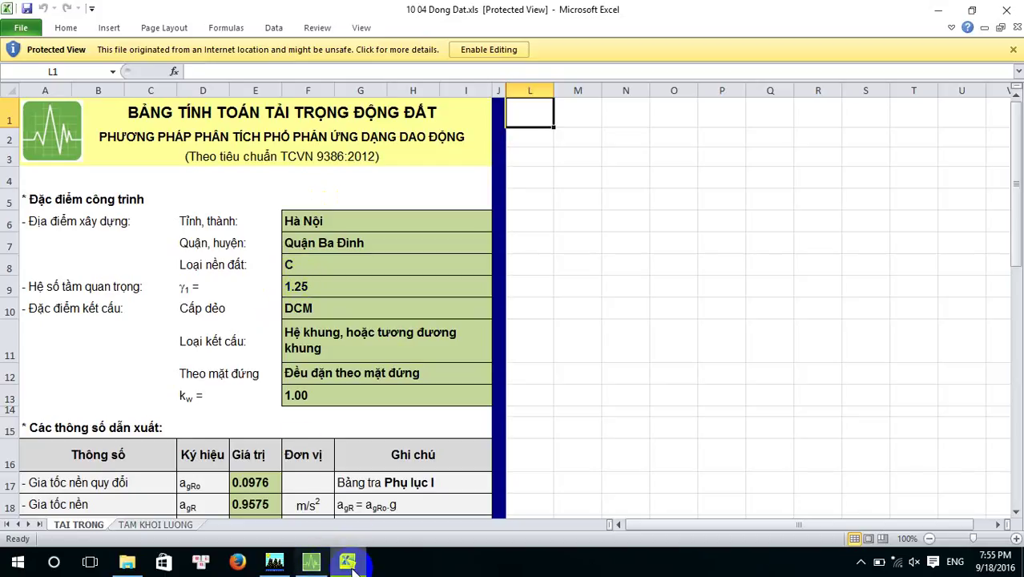
- Go through the TAI TRONG sheet again from its start to the third Y-direction mode's force table
mouse_move(351, 566)
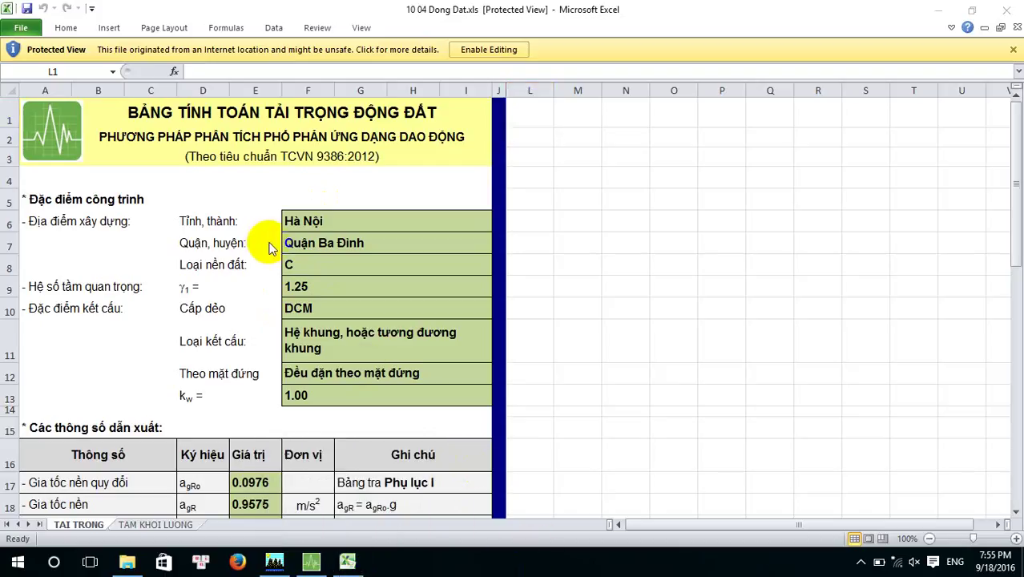
scroll(269, 247, down, 20)
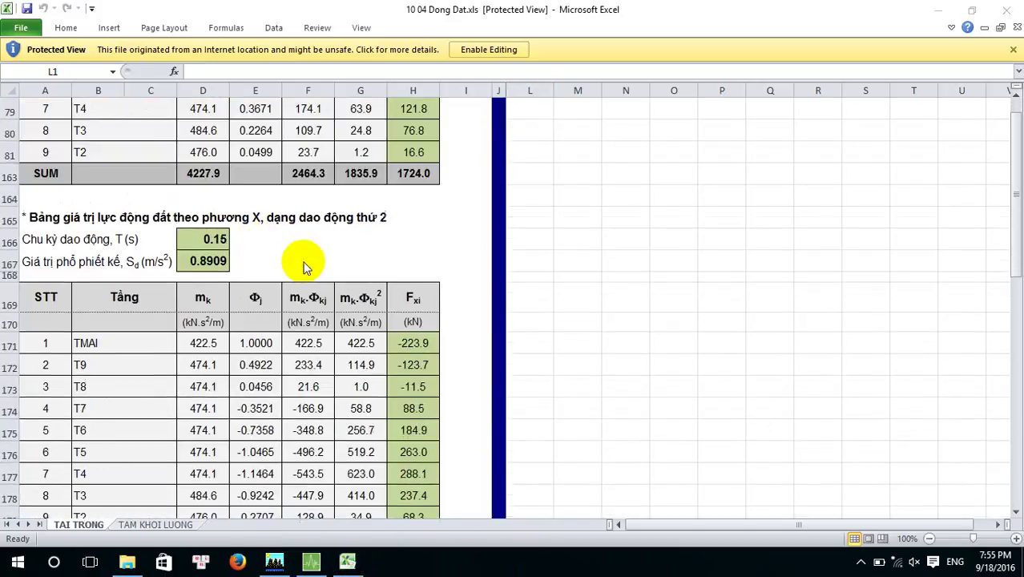
scroll(305, 267, down, 20)
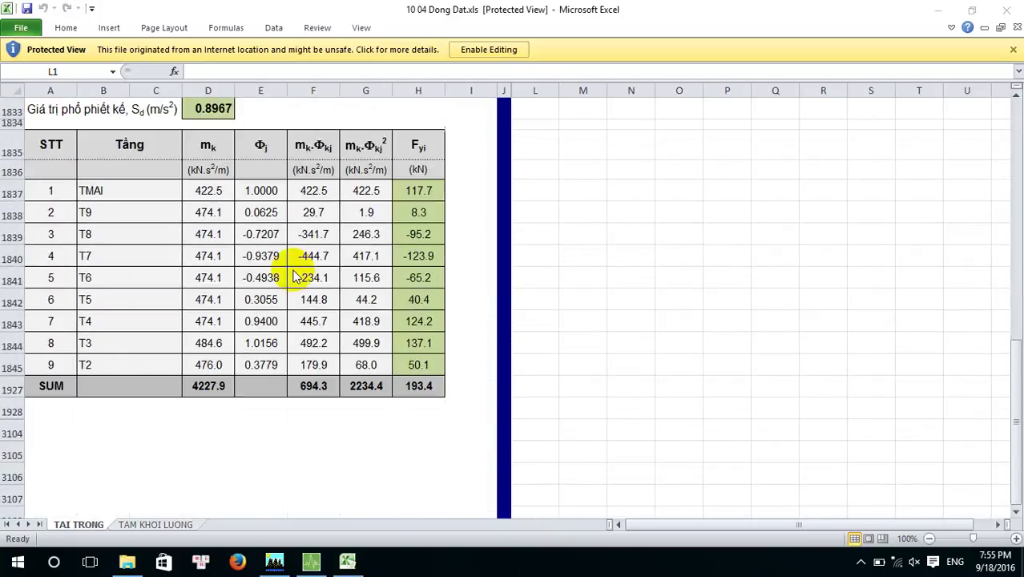
scroll(270, 274, up, 3)
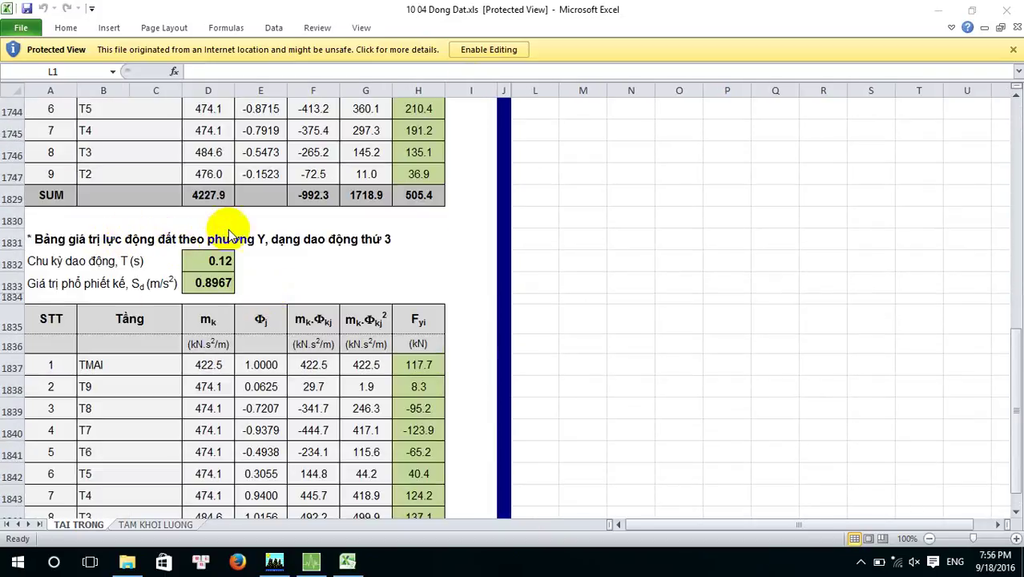
- Enable editing of the workbook and review the spectrum parameters, Sd formulas and X and Y vibration mode table on the TAI TRONG sheet
click(484, 53)
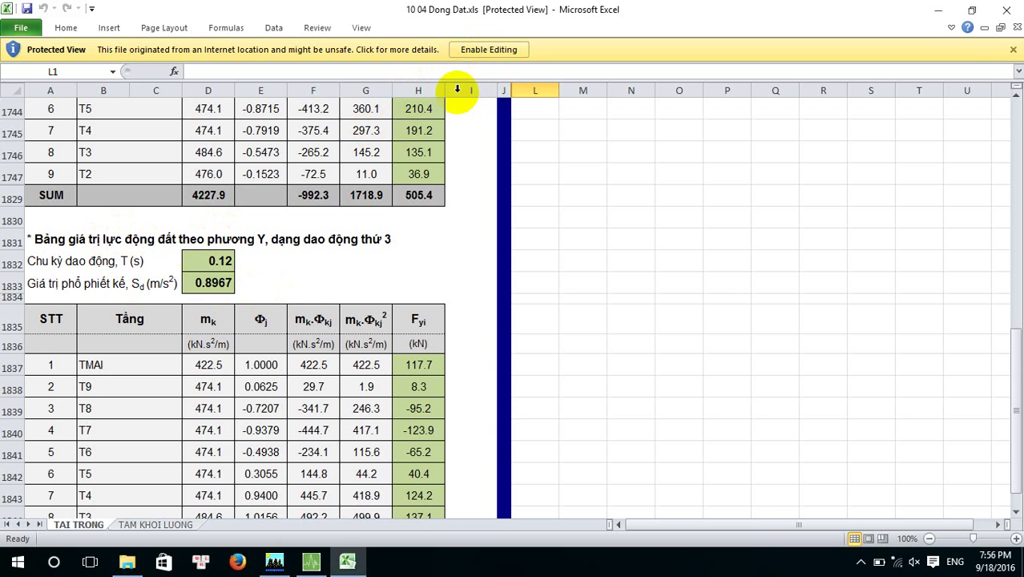
click(492, 50)
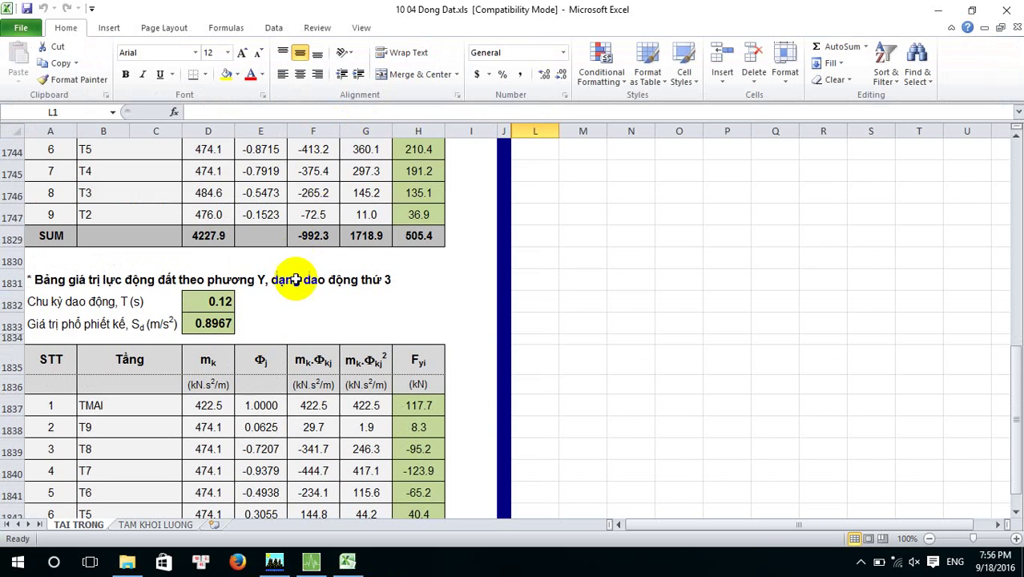
scroll(321, 289, up, 20)
scroll(313, 295, up, 20)
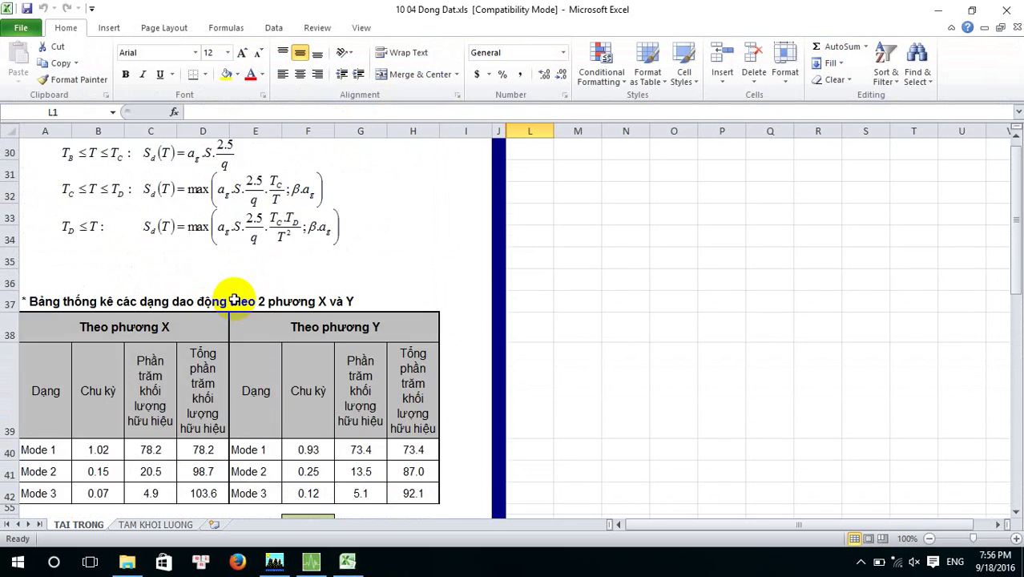
scroll(268, 278, down, 2)
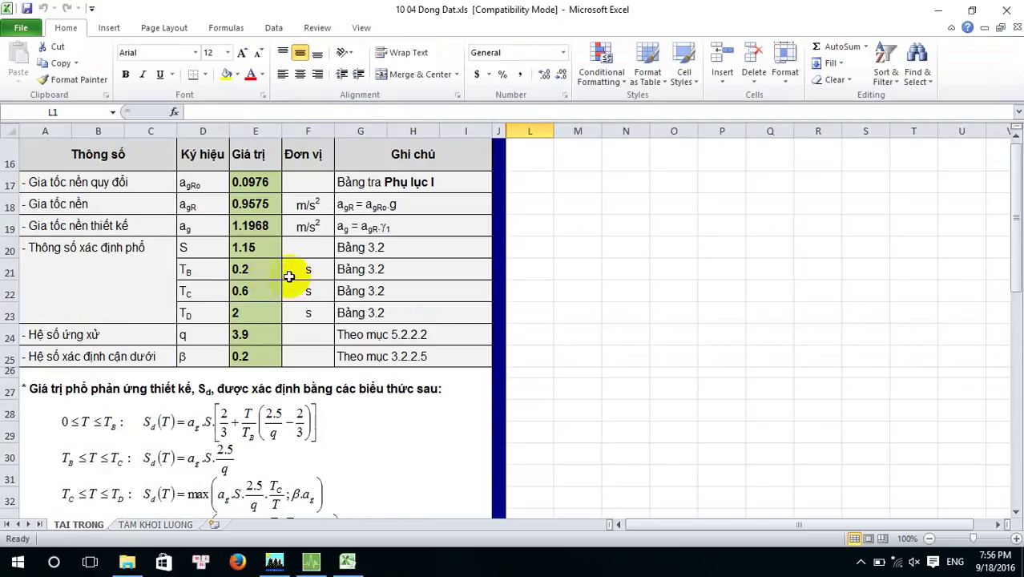
scroll(289, 276, down, 2)
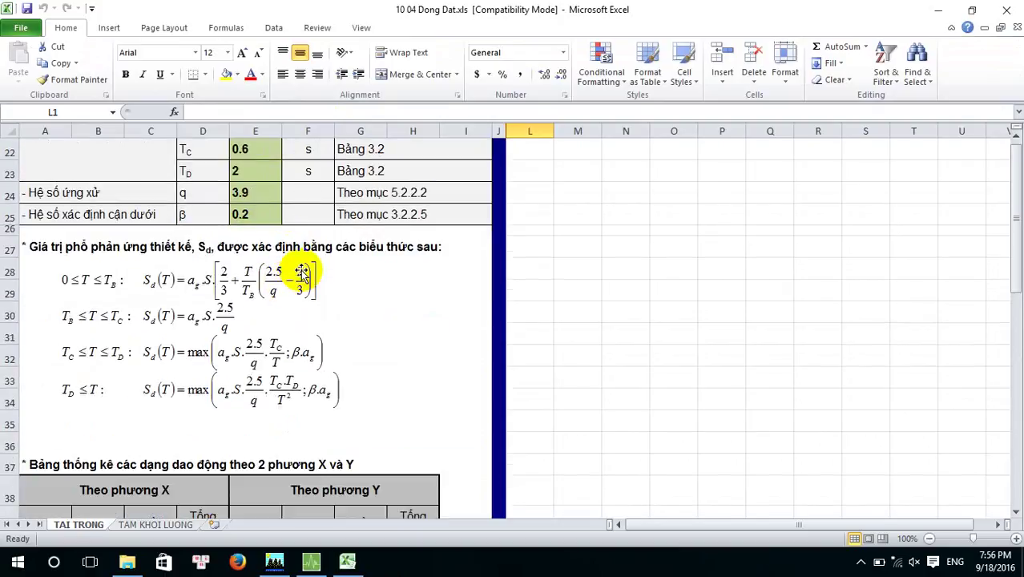
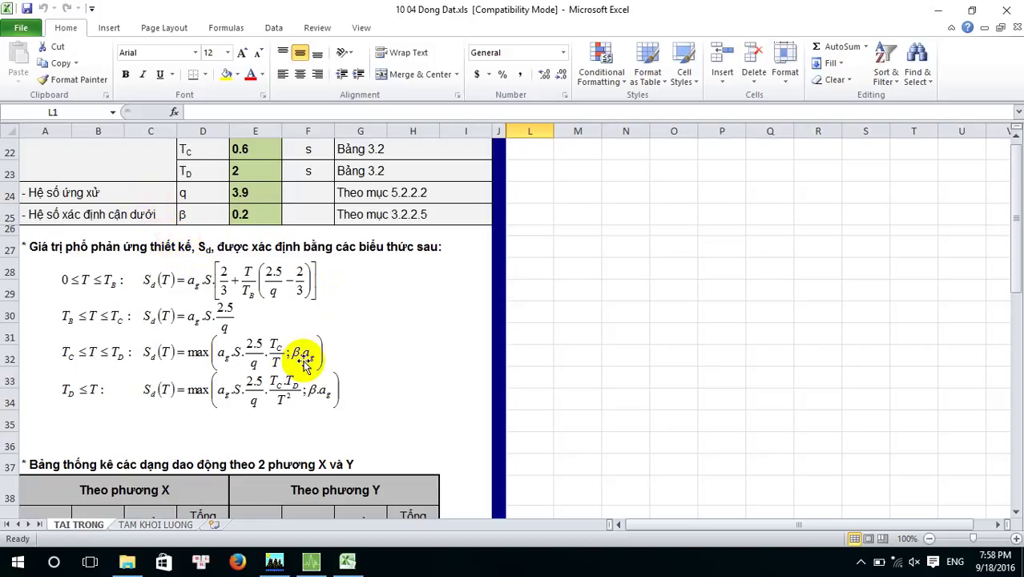
scroll(274, 392, up, 5)
scroll(275, 392, down, 7)
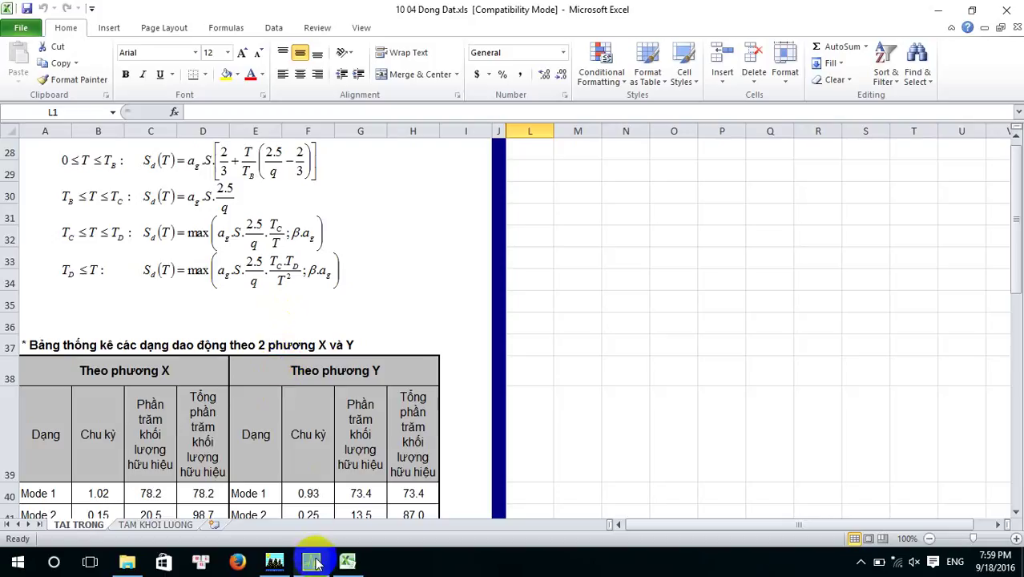
- Minimize the workbook, open the desktop folder excel trung tam t and t, and copy the model file 160905-KCS-Minh05.EDB
mouse_move(348, 562)
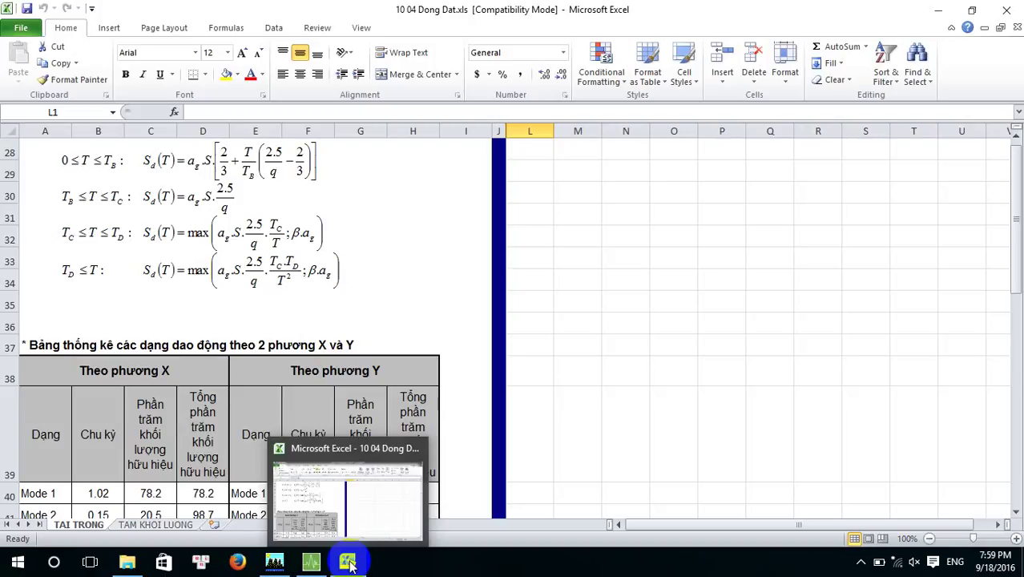
click(938, 9)
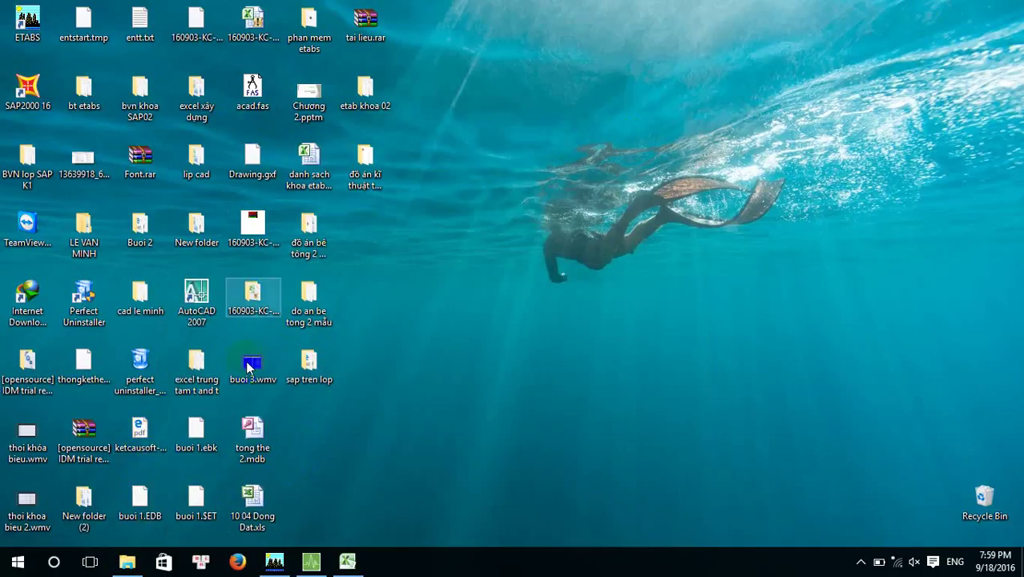
double_click(199, 362)
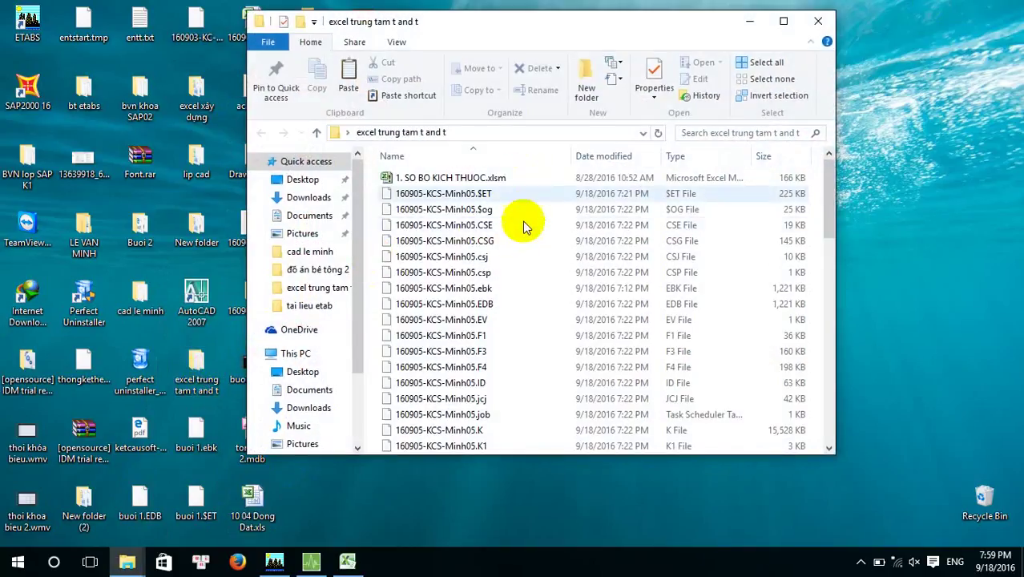
scroll(526, 303, down, 4)
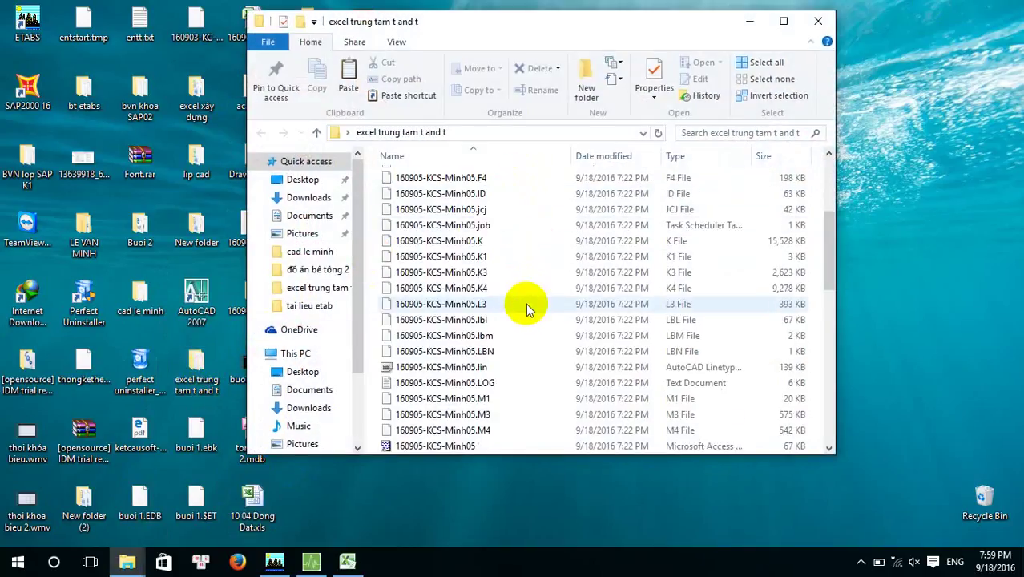
scroll(526, 303, up, 4)
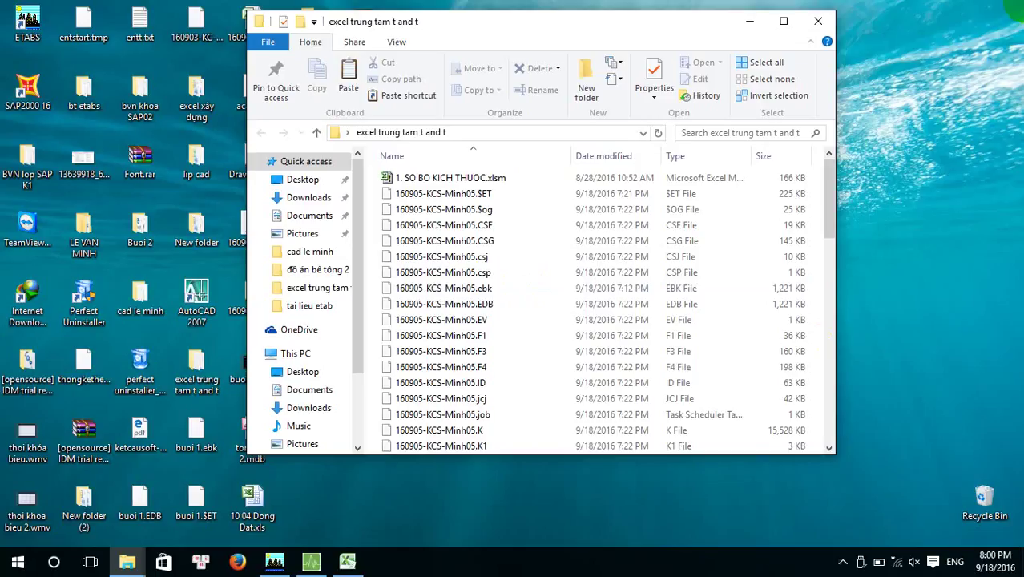
click(491, 305)
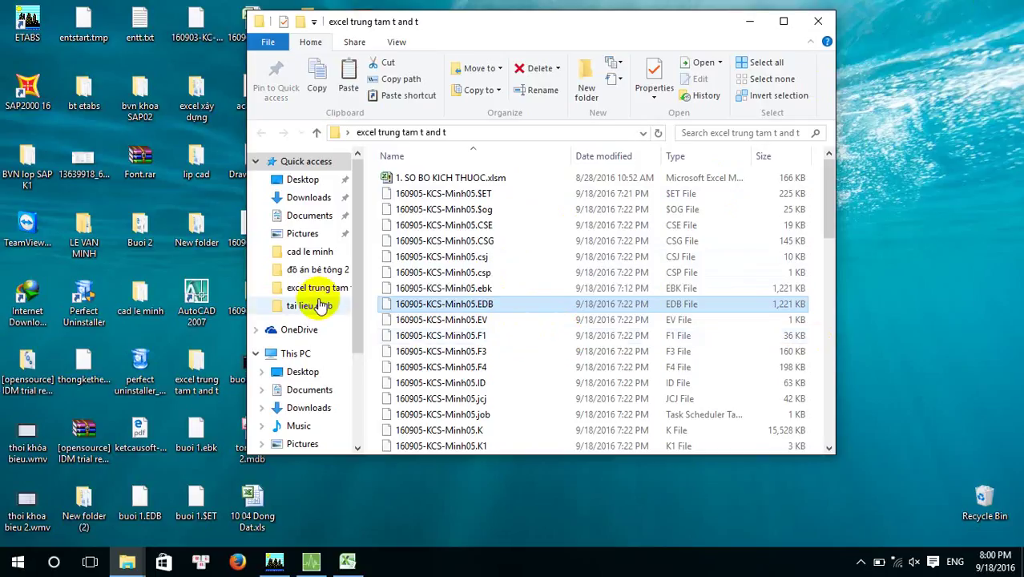
- Paste the copied model file into the dcim folder on USB Drive (F:) and close the folder window
scroll(322, 303, down, 2)
click(317, 419)
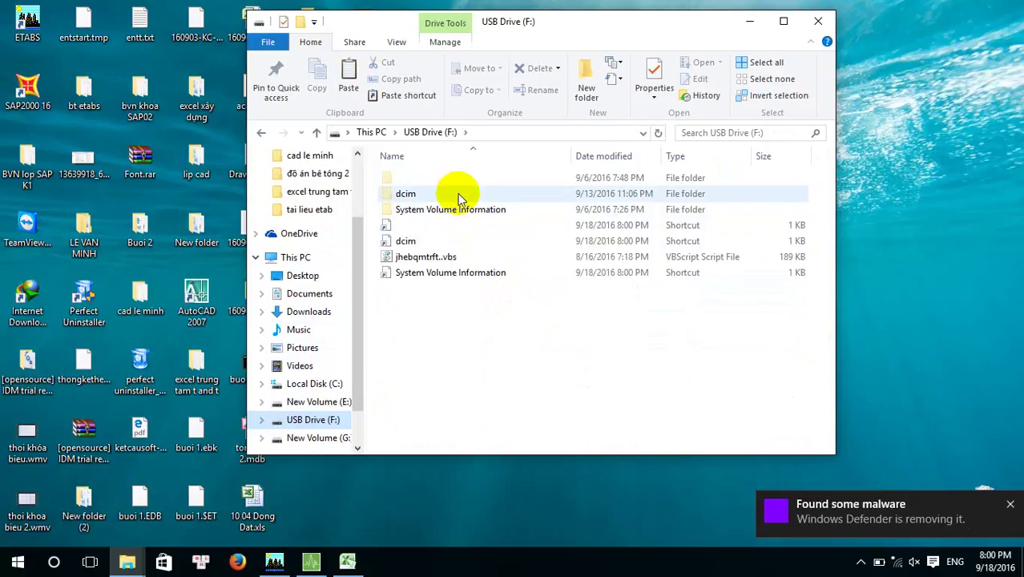
click(522, 133)
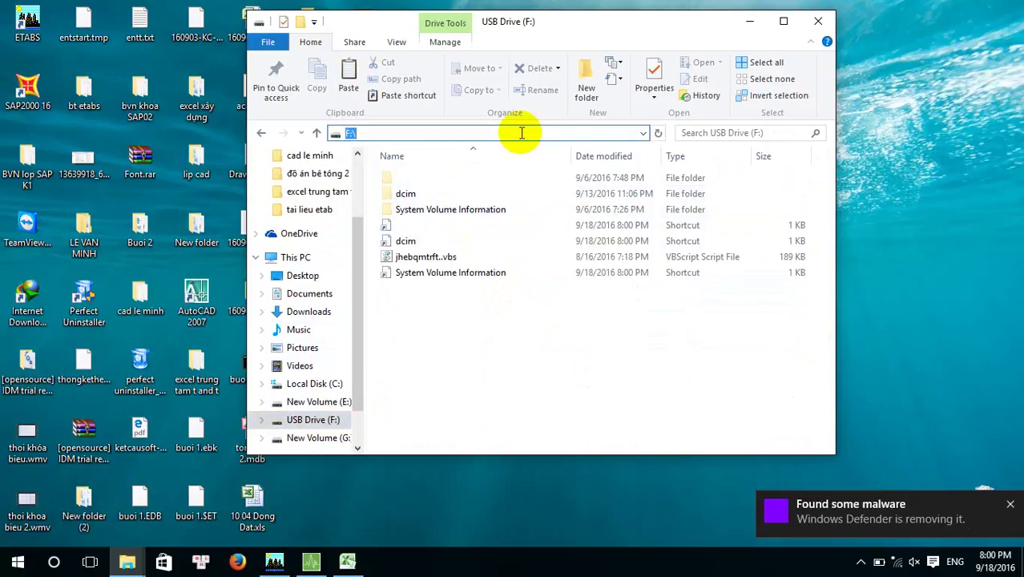
text(dcim)
key(Return)
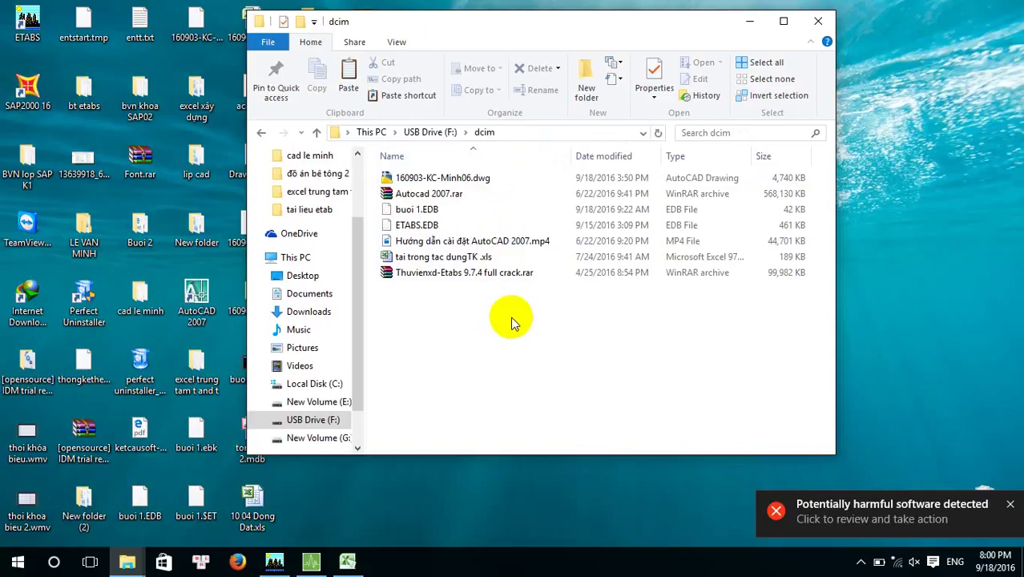
key(ctrl+v)
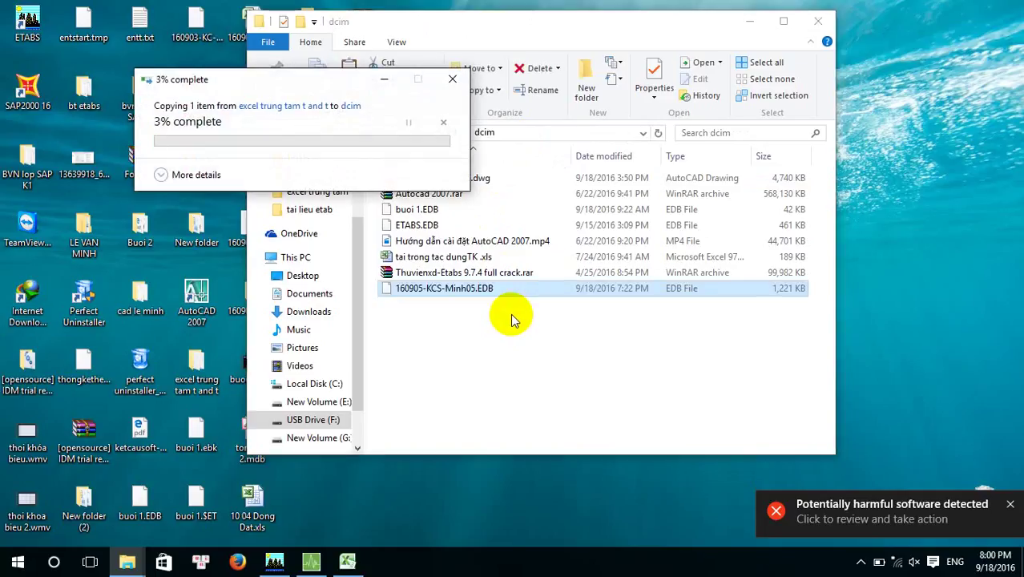
click(817, 21)
- Switch back to the Excel workbook and go to the force table for the first Y-direction vibration mode
click(346, 564)
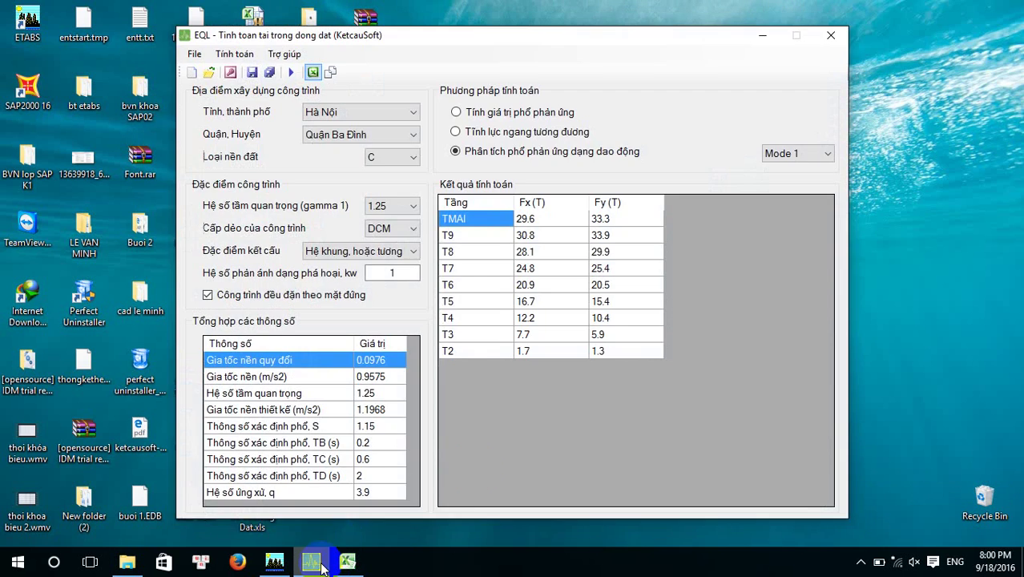
click(356, 566)
scroll(413, 400, down, 15)
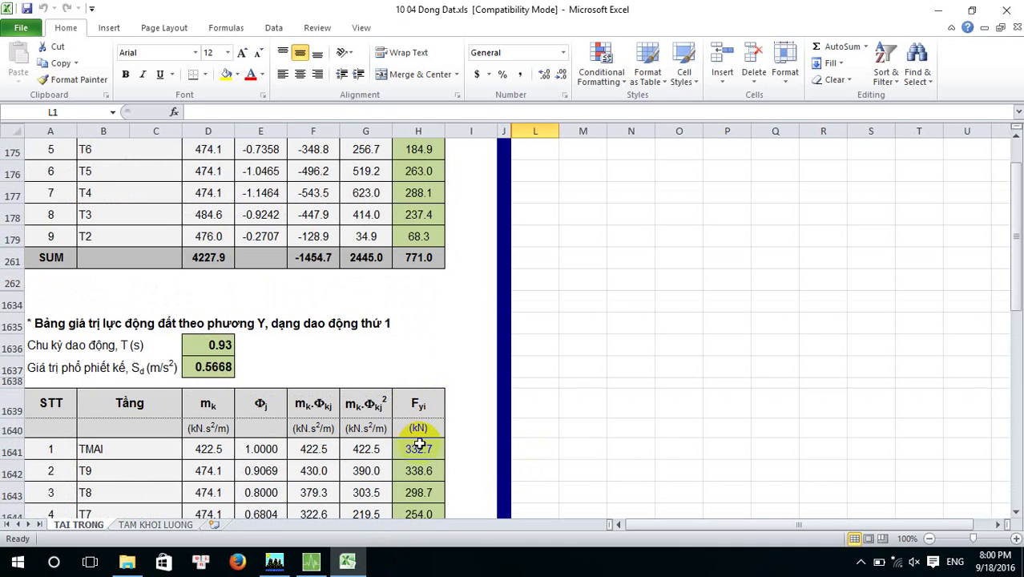
- Safely eject the USB mass storage device and dismiss the notification
click(860, 560)
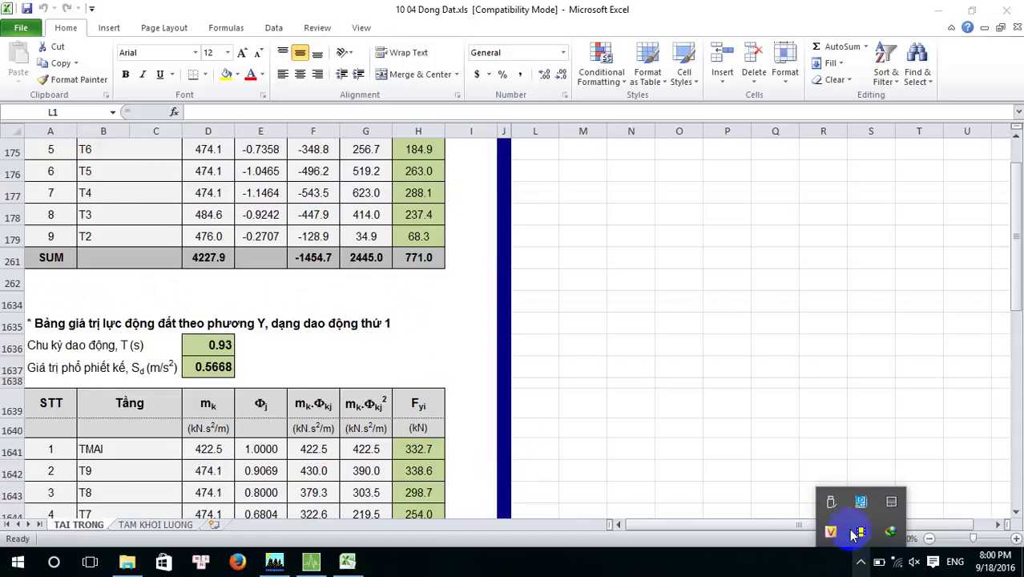
click(856, 533)
click(892, 480)
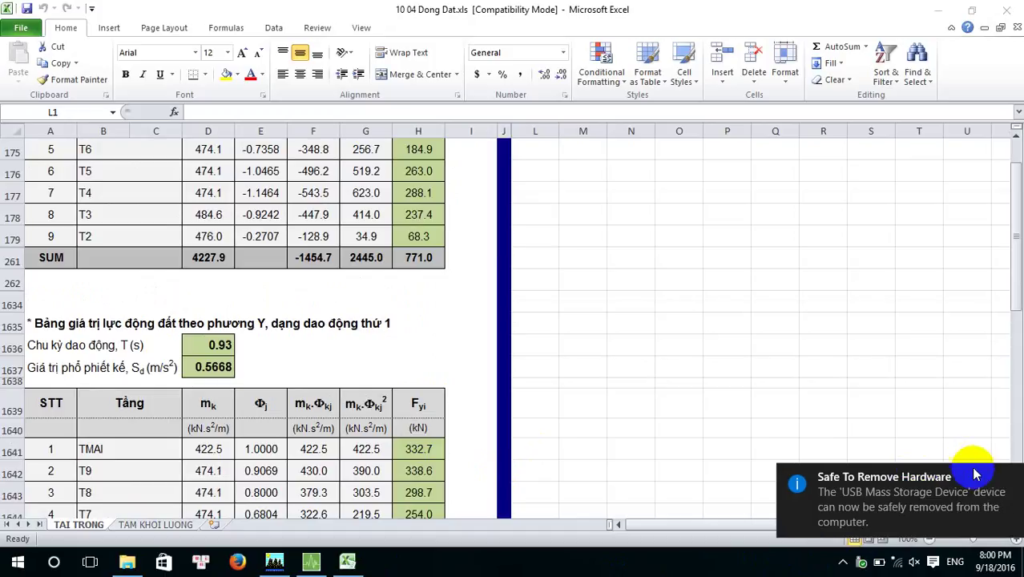
click(1010, 476)
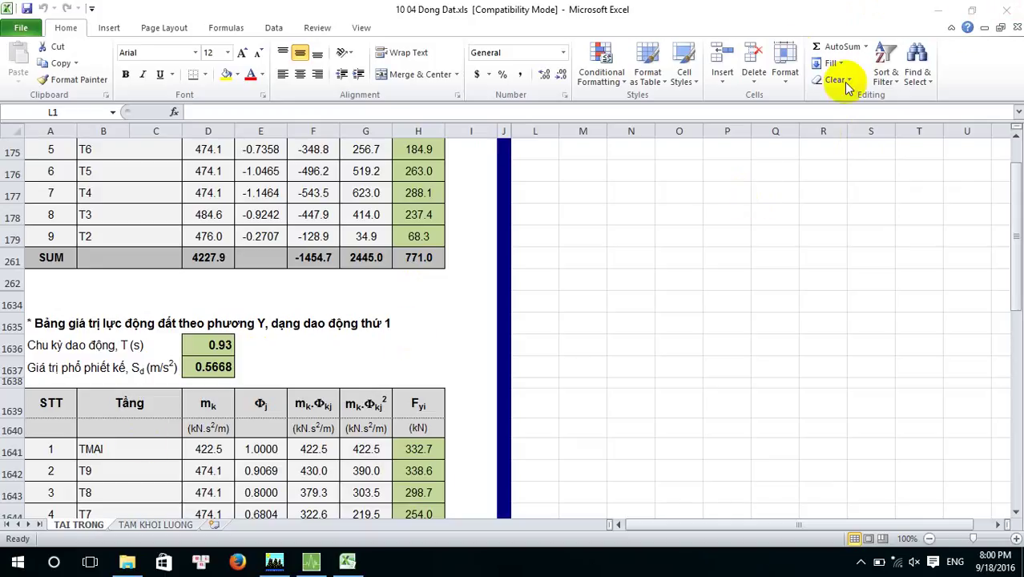
- Minimize Excel and EQL, reopen the desktop folder excel trung tam t and t, and copy 160905-KCS-Minh05.EDB again
click(940, 7)
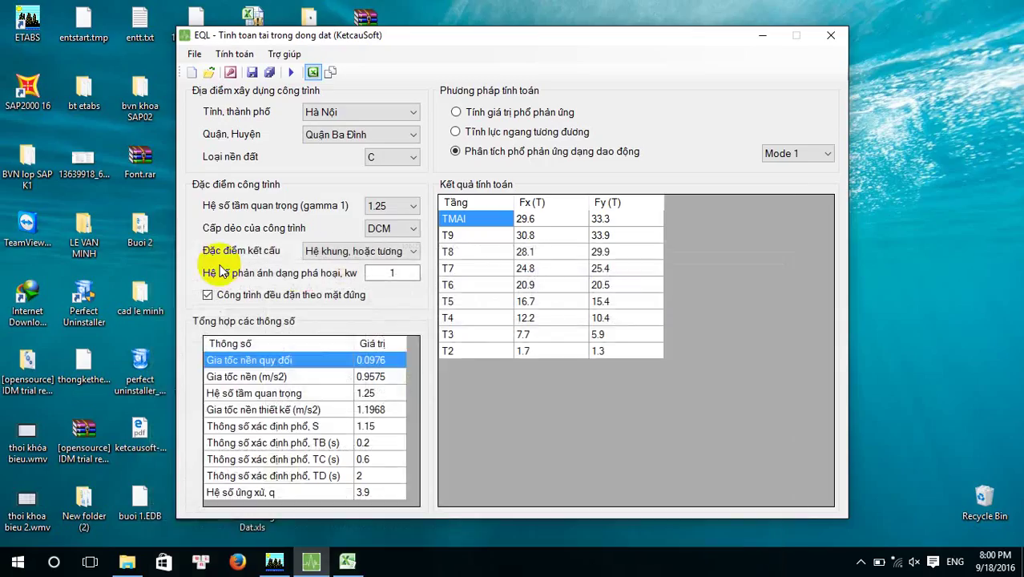
click(767, 38)
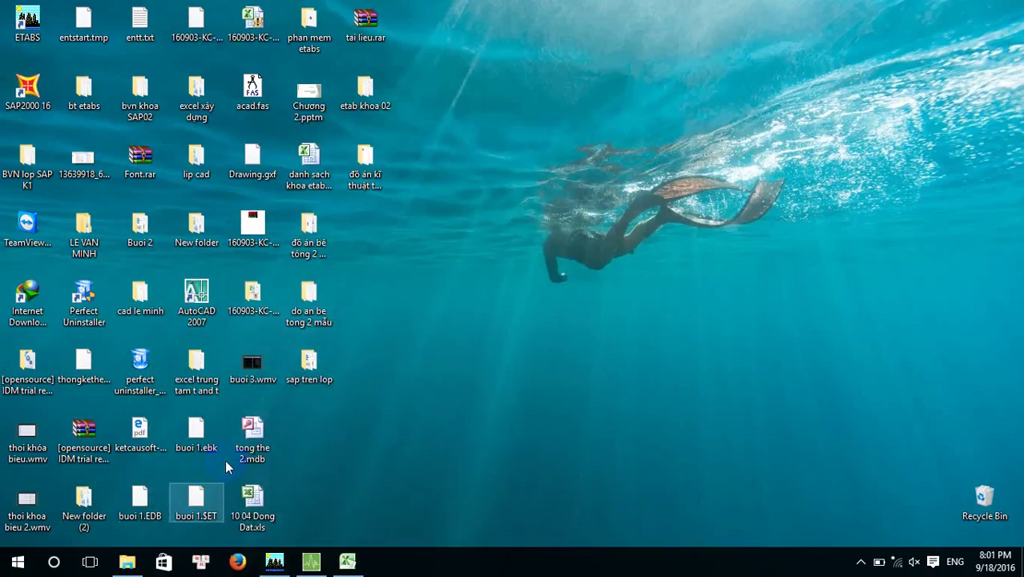
drag(248, 449, 190, 369)
double_click(192, 369)
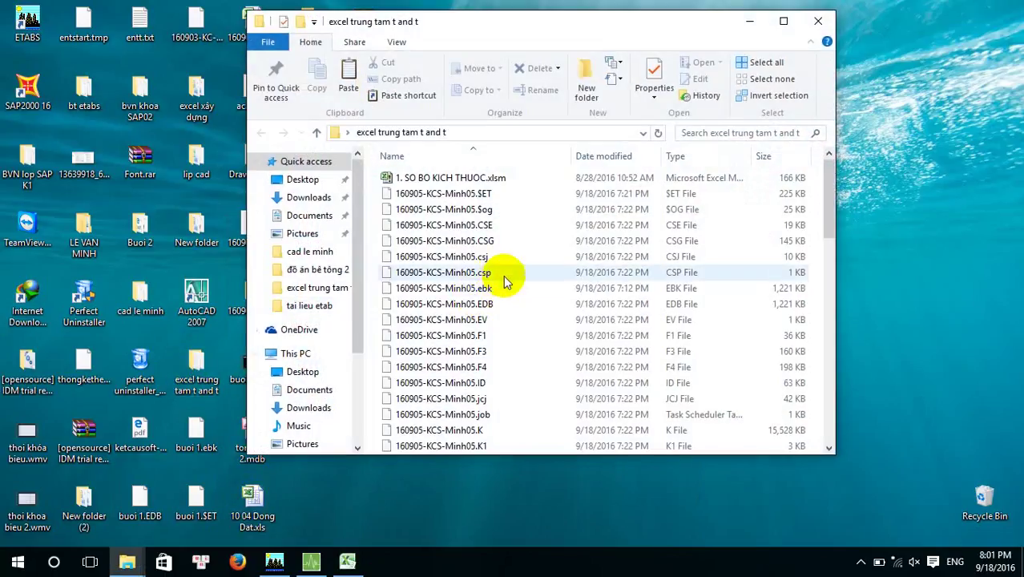
click(505, 305)
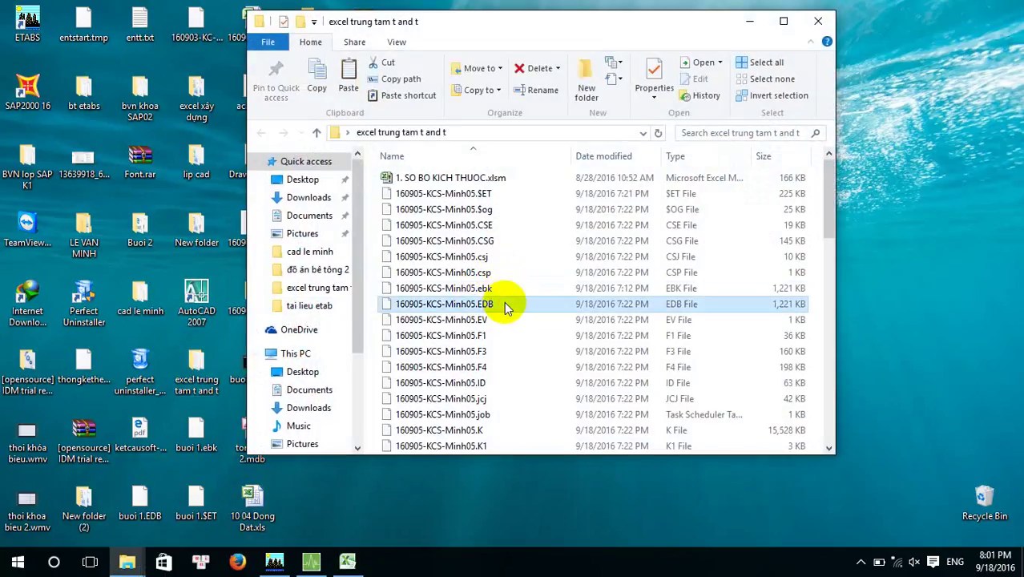
- Try to go to a dcim folder on the newly connected USB Drive (F:)
scroll(320, 354, down, 2)
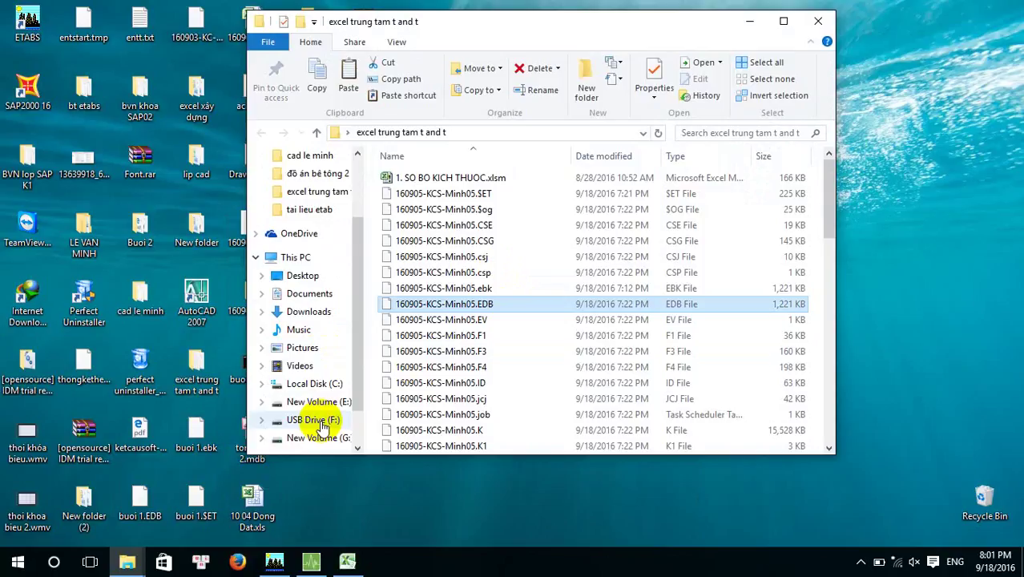
click(314, 420)
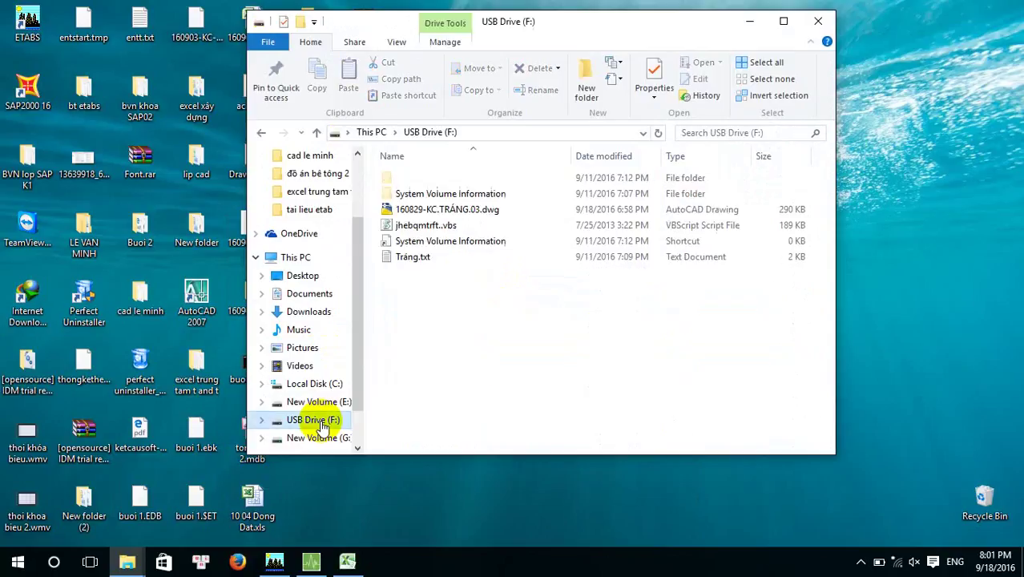
click(492, 132)
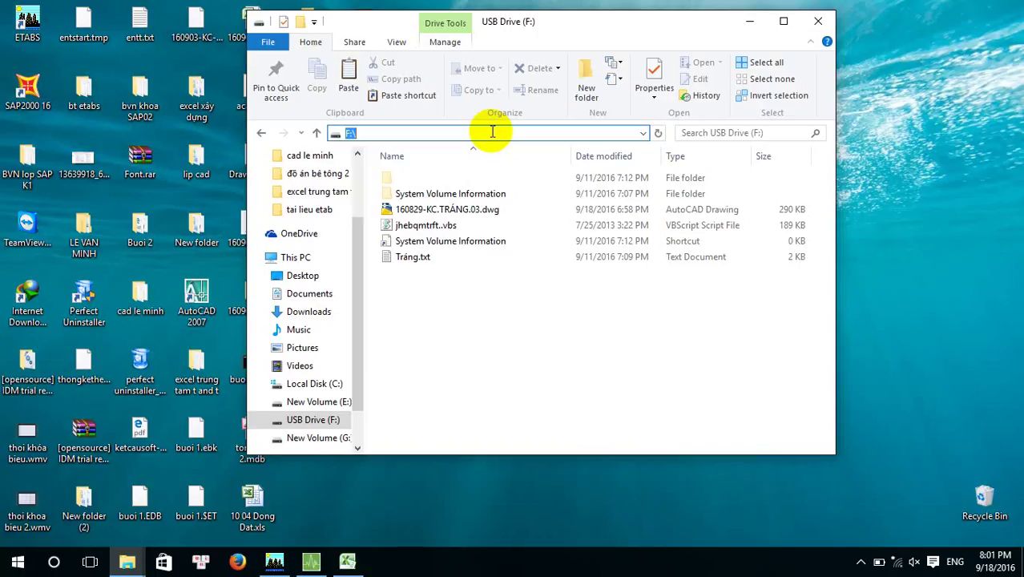
text(dcim)
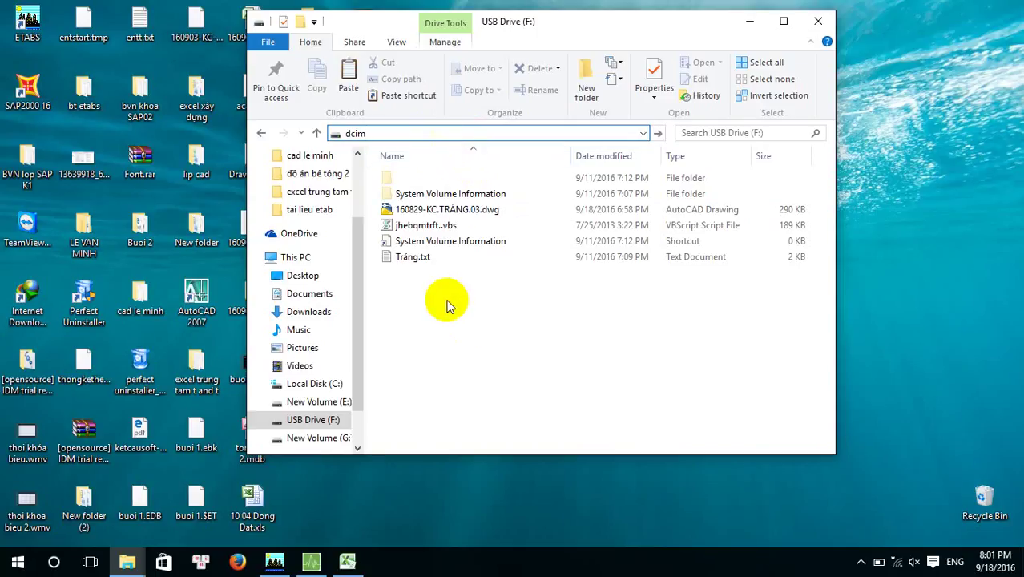
- Create a new folder named dcim in the root of USB Drive (F:)
click(335, 417)
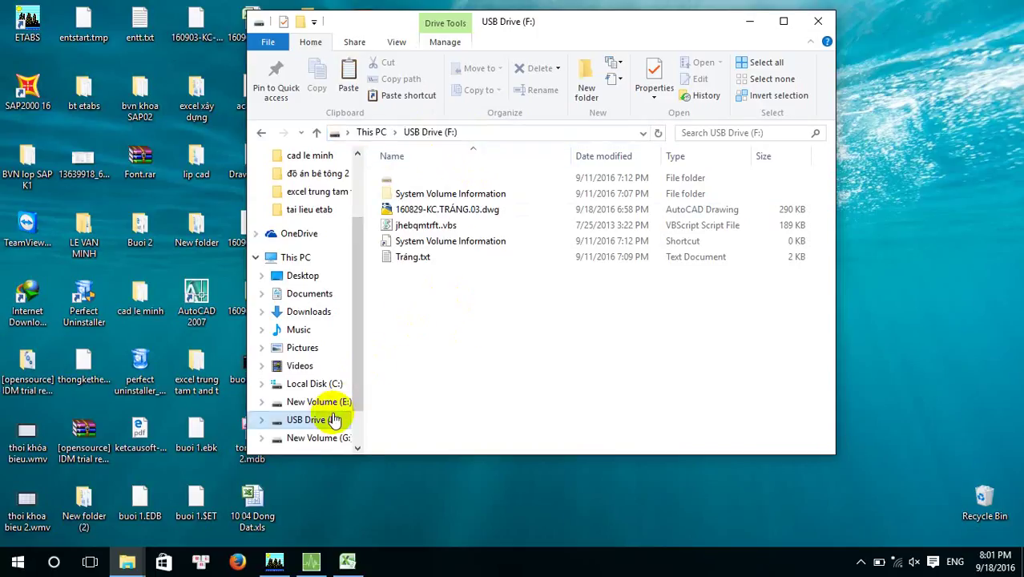
right_click(468, 292)
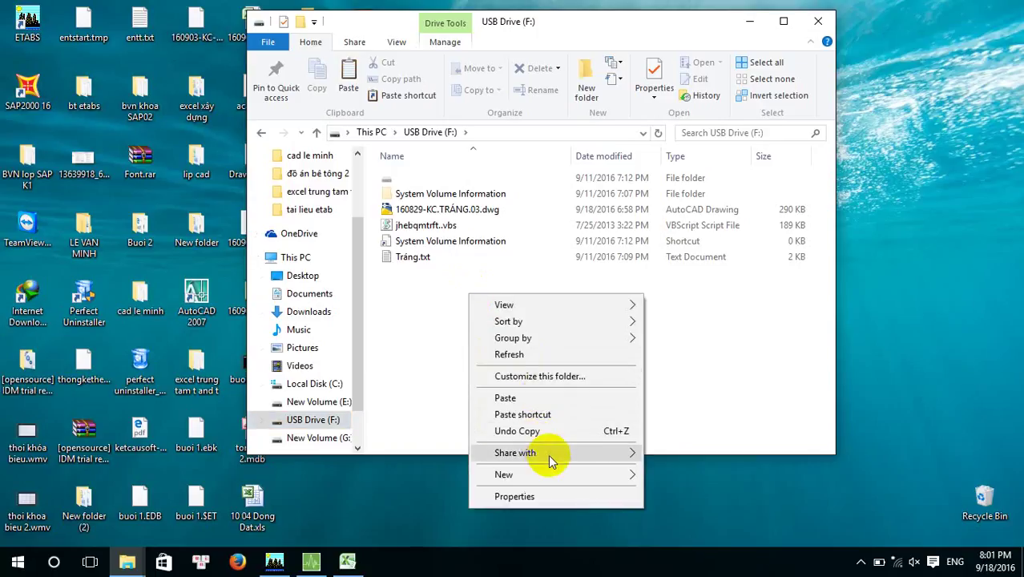
mouse_move(590, 474)
click(730, 273)
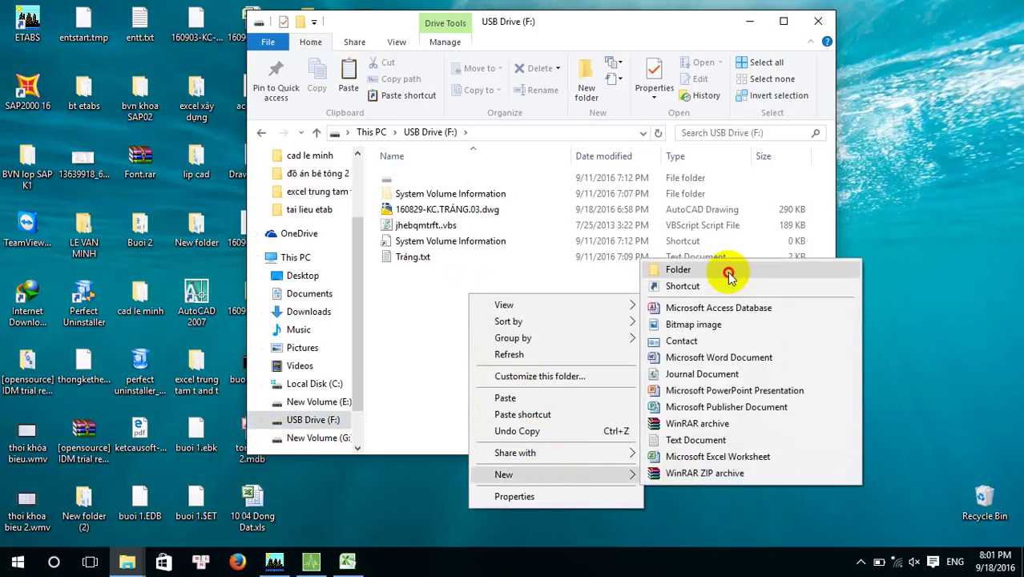
text(d)
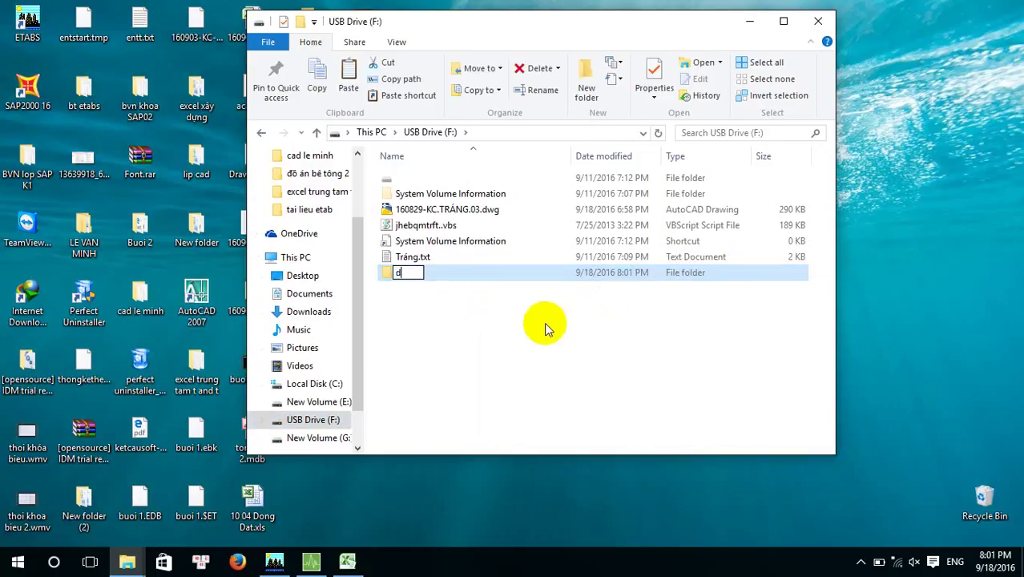
text(cim)
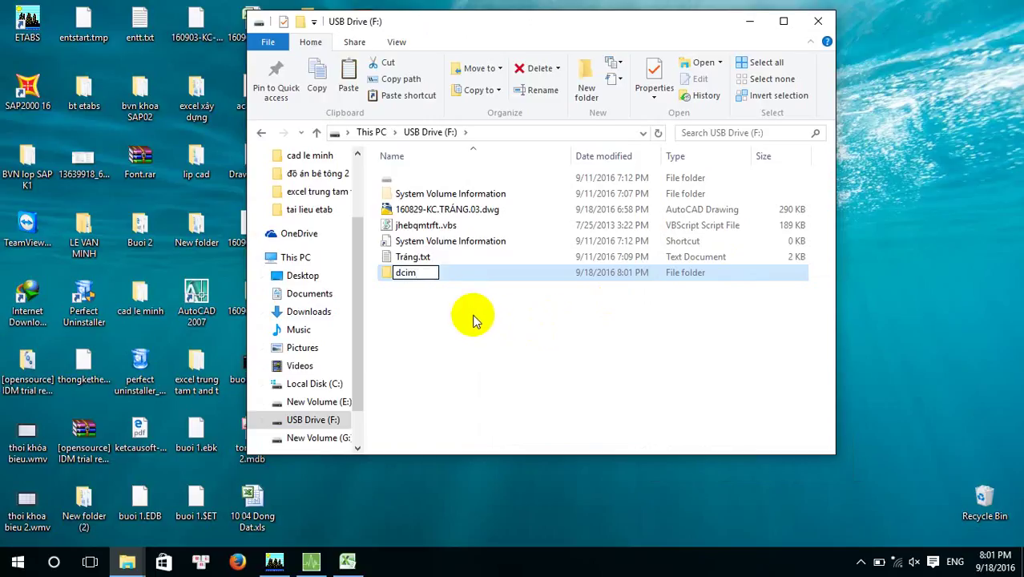
click(476, 276)
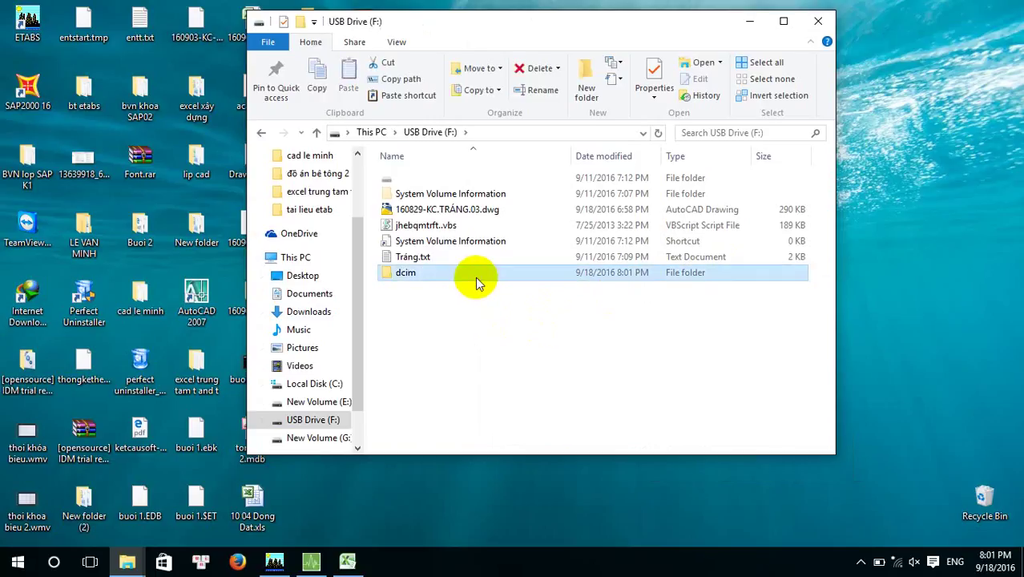
- Paste the copied 160905-KCS-Minh05.EDB into the new dcim folder and close the folder window
double_click(475, 277)
key(ctrl+v)
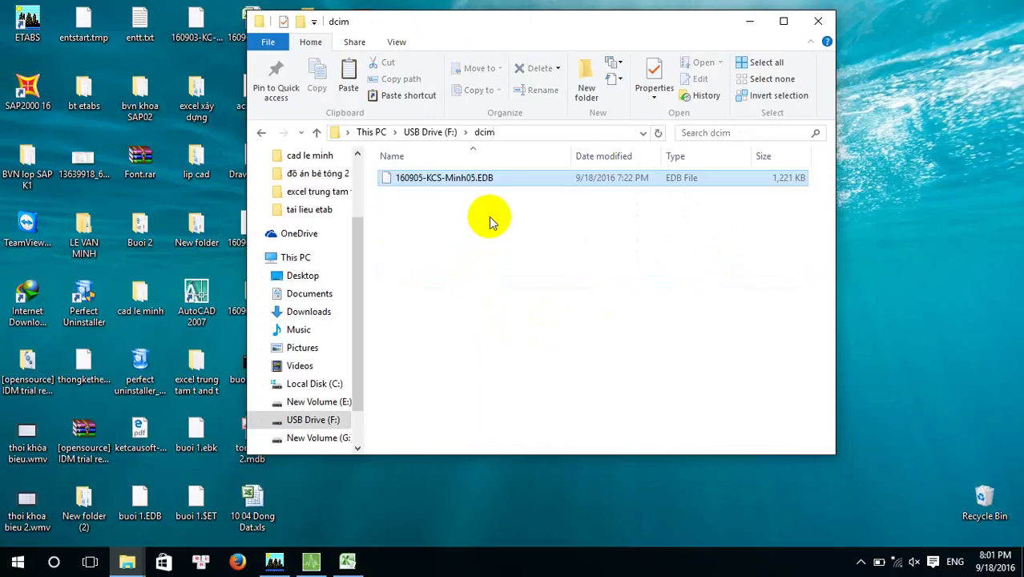
click(817, 21)
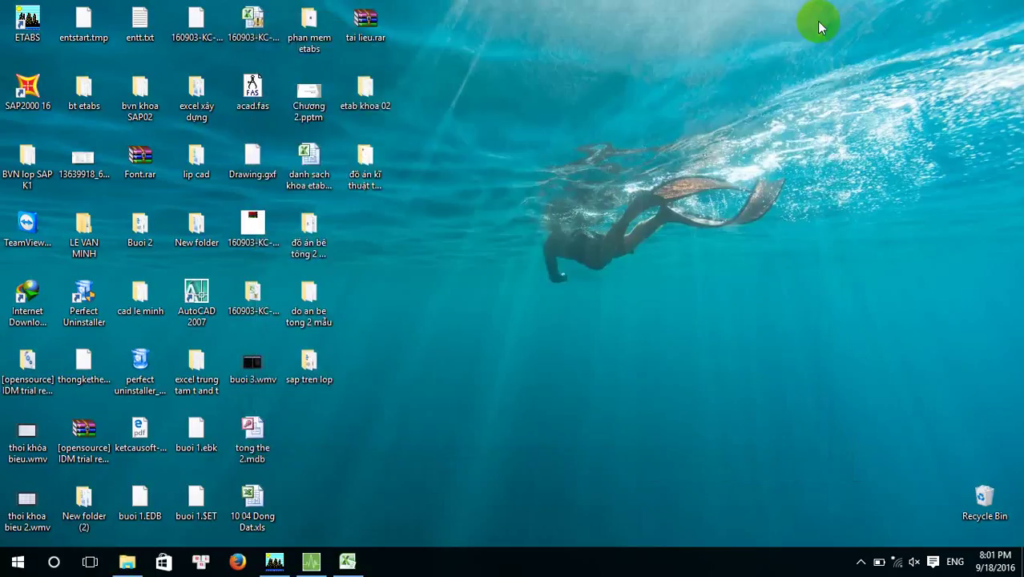
- Safely eject the DataTraveler 2.0 USB drive and dismiss the notification
click(861, 562)
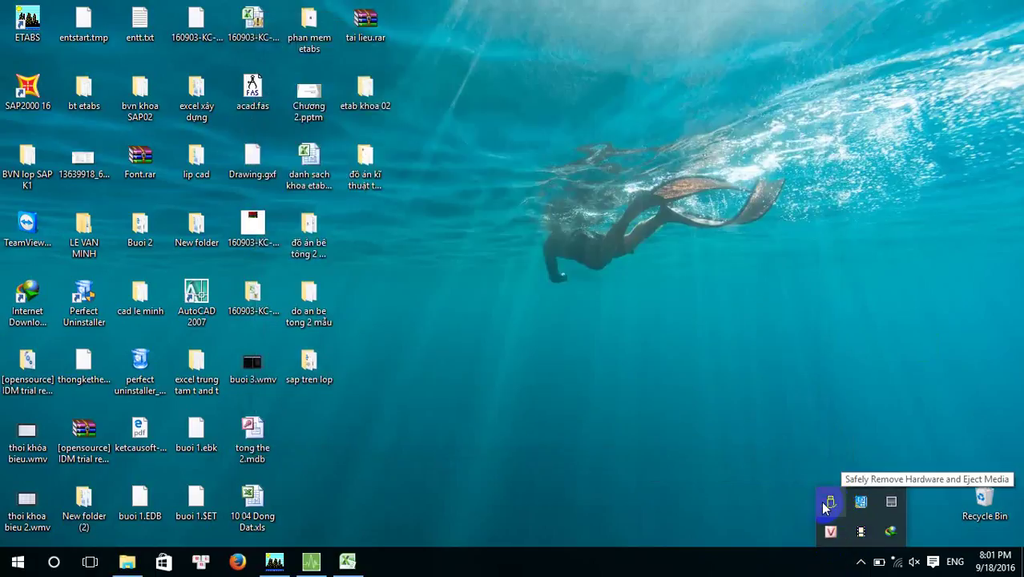
click(830, 507)
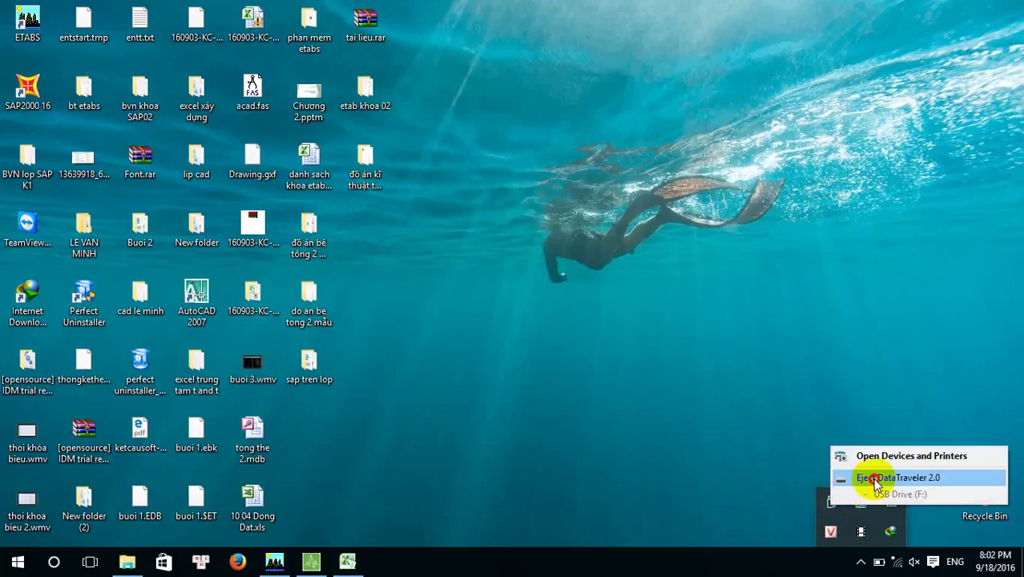
click(851, 479)
click(1011, 479)
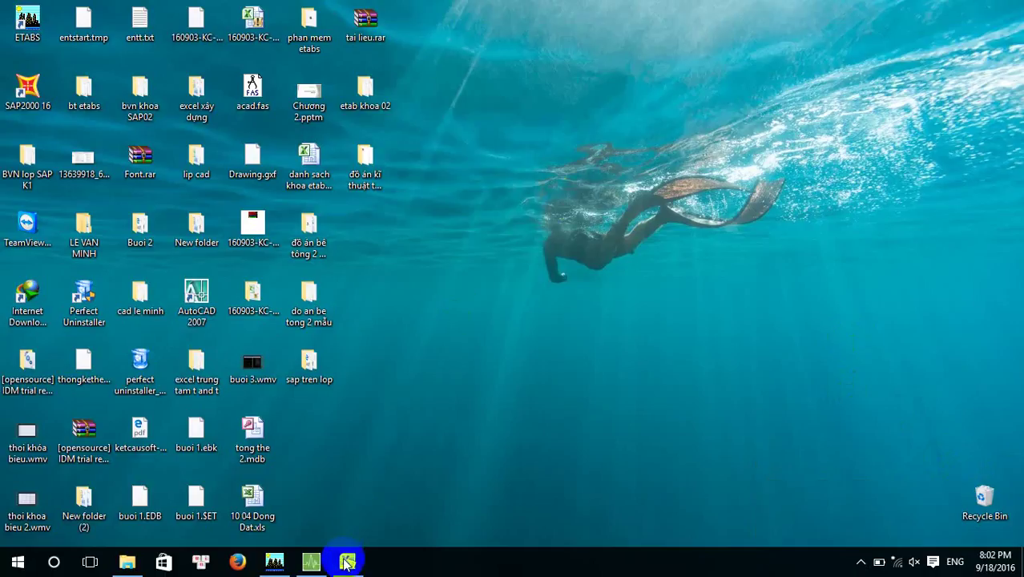
- Switch to the Excel workbook 10 04 Dong Dat.xls and review the design spectrum formulas and the X- and Y-direction earthquake force tables
mouse_move(347, 561)
mouse_move(361, 479)
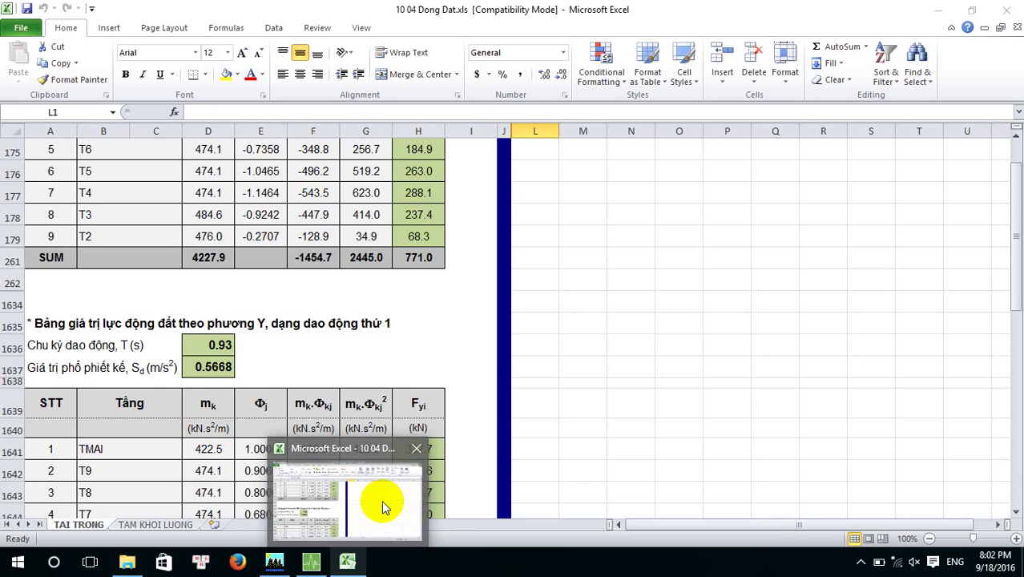
click(382, 500)
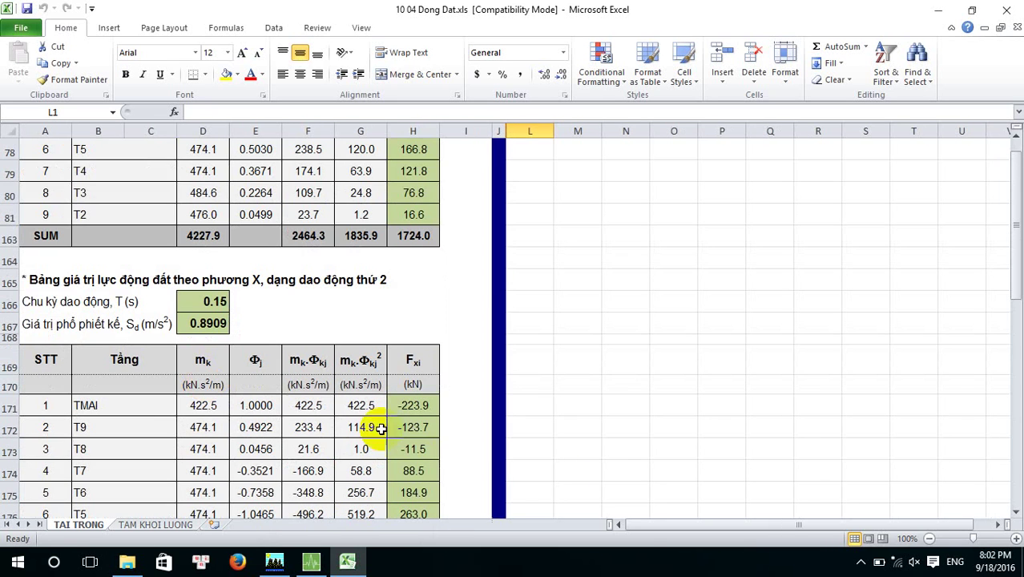
scroll(273, 414, up, 20)
scroll(273, 414, up, 20)
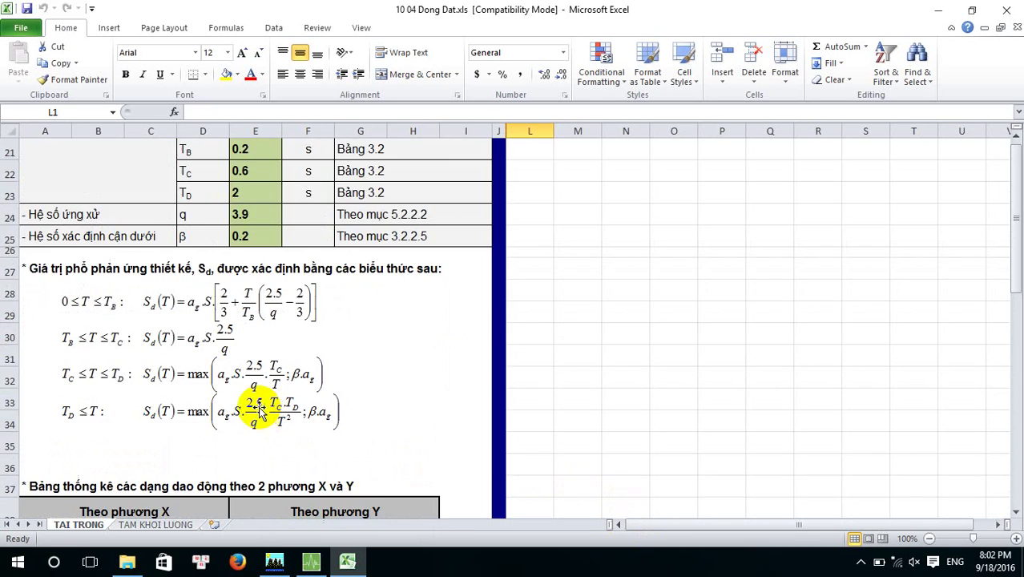
scroll(270, 383, down, 1)
scroll(271, 383, down, 20)
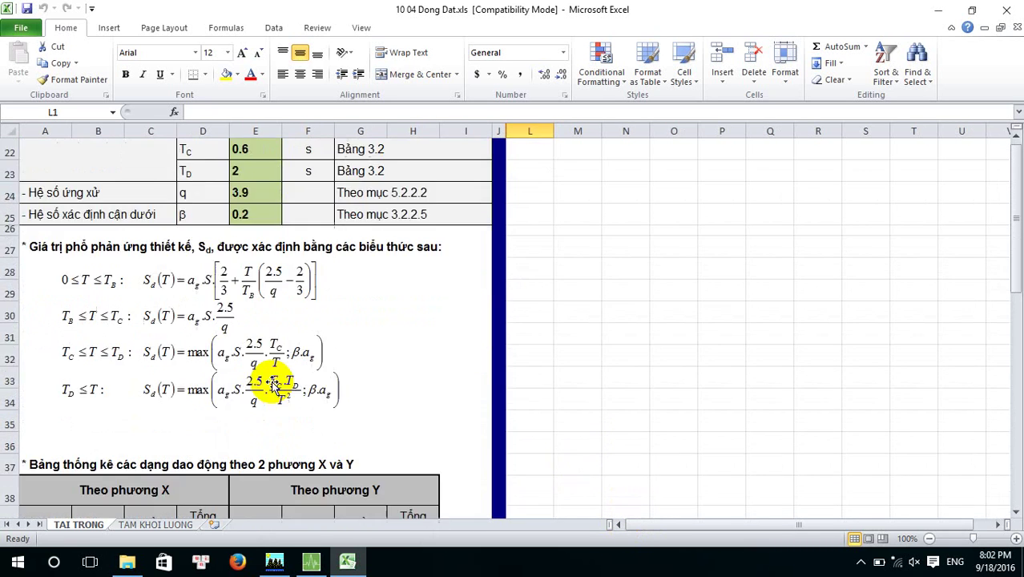
scroll(288, 379, down, 15)
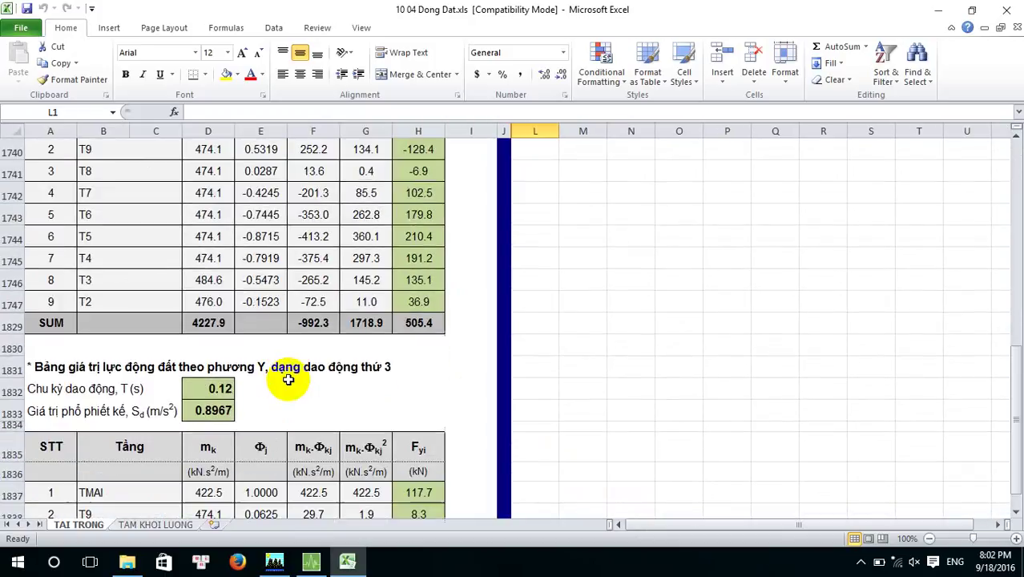
scroll(289, 379, up, 12)
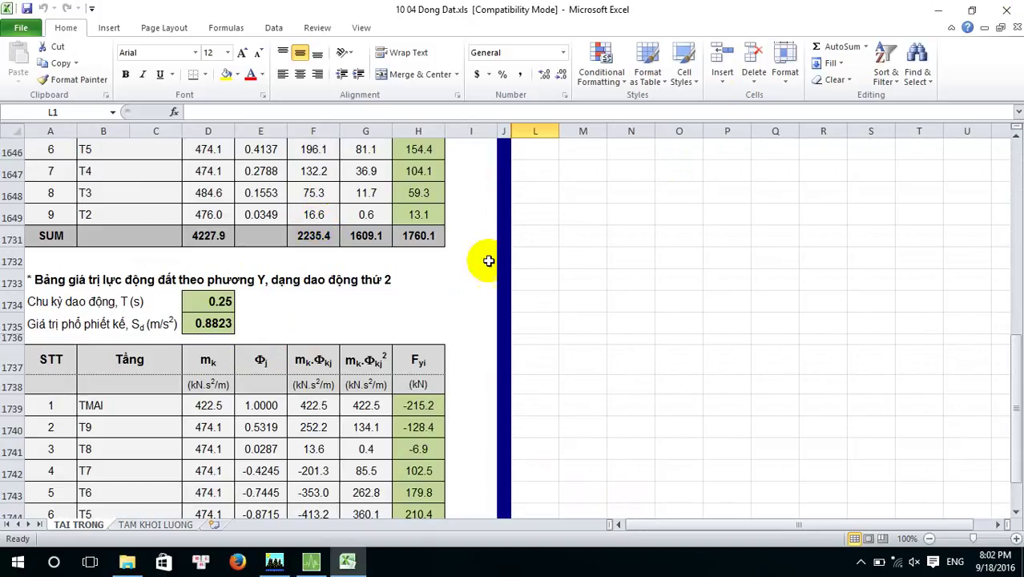
scroll(361, 321, up, 1)
scroll(271, 343, up, 3)
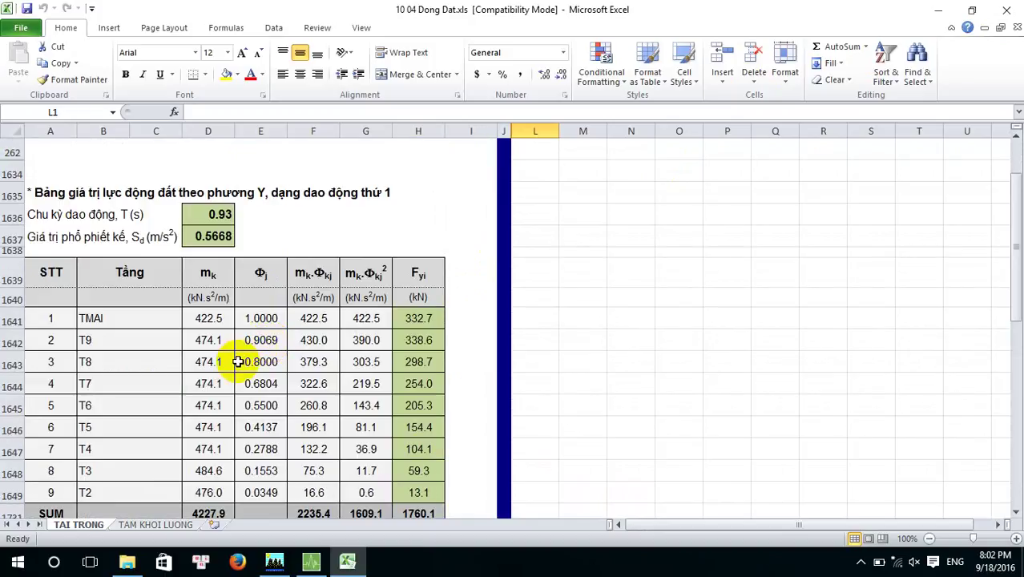
scroll(274, 399, up, 20)
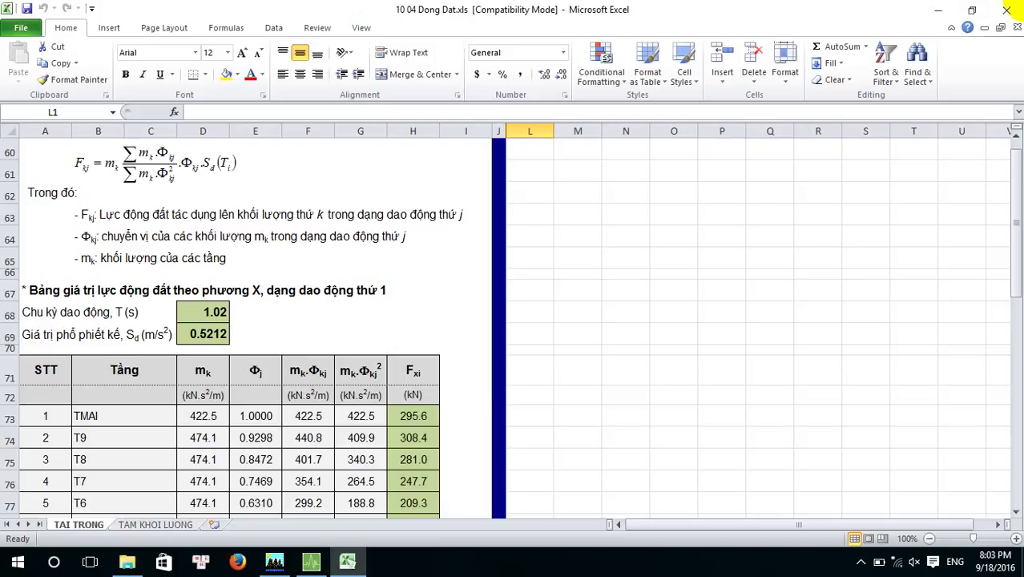
- Minimize Excel, open the desktop folder excel trung tam t and t, and copy 160905-KCS-Minh05.$ET
click(938, 10)
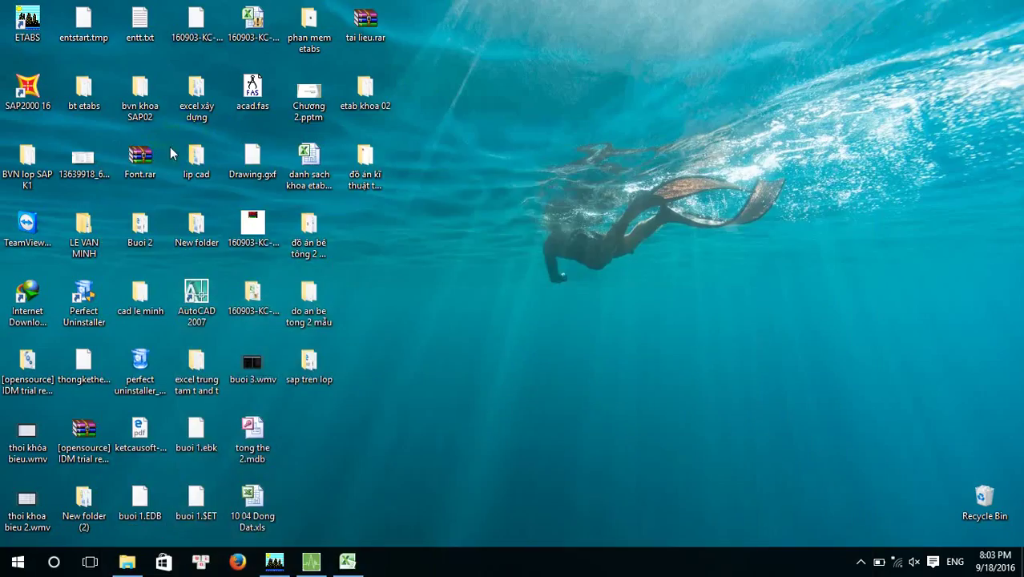
click(506, 201)
click(347, 561)
click(934, 9)
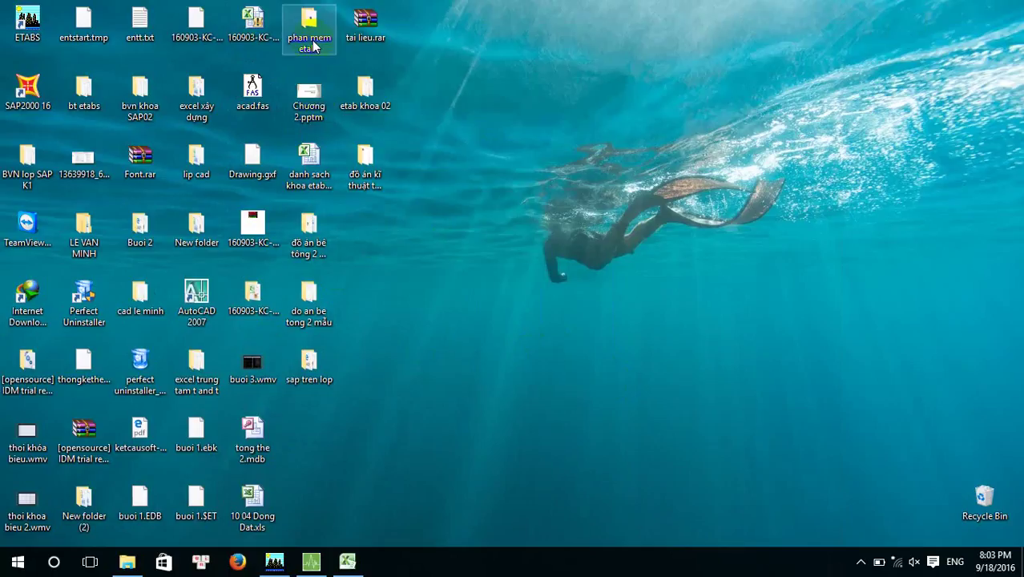
double_click(199, 379)
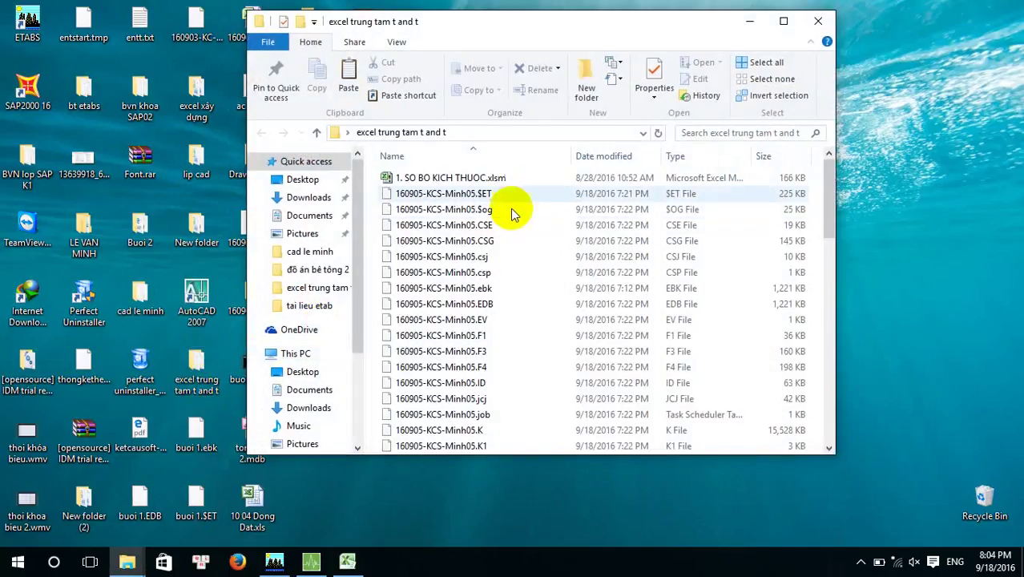
click(527, 295)
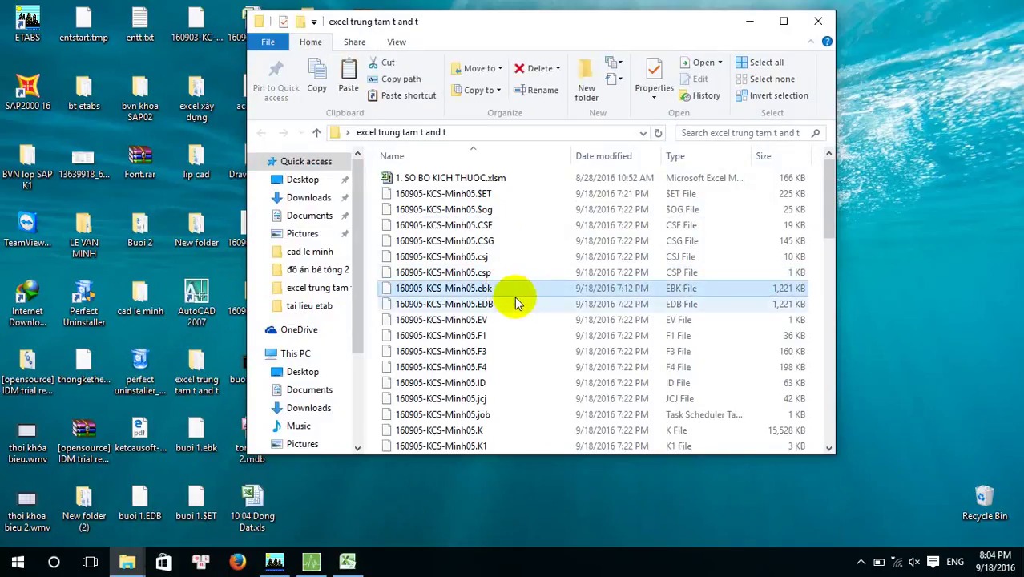
click(520, 195)
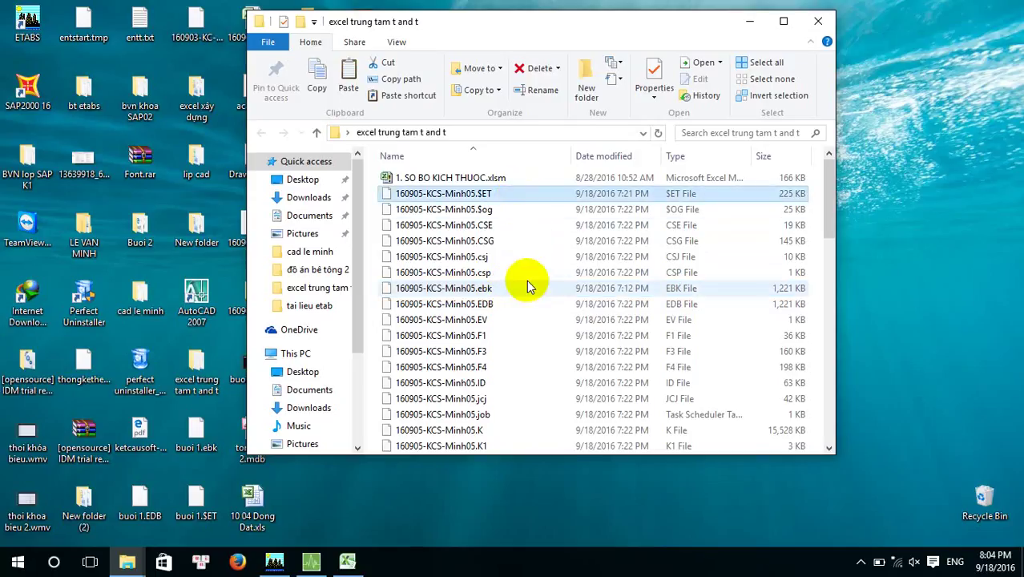
- Paste 160905-KCS-Minh05.$ET into the dcim folder on USB Drive (F:) and close the folder window
scroll(317, 368, down, 3)
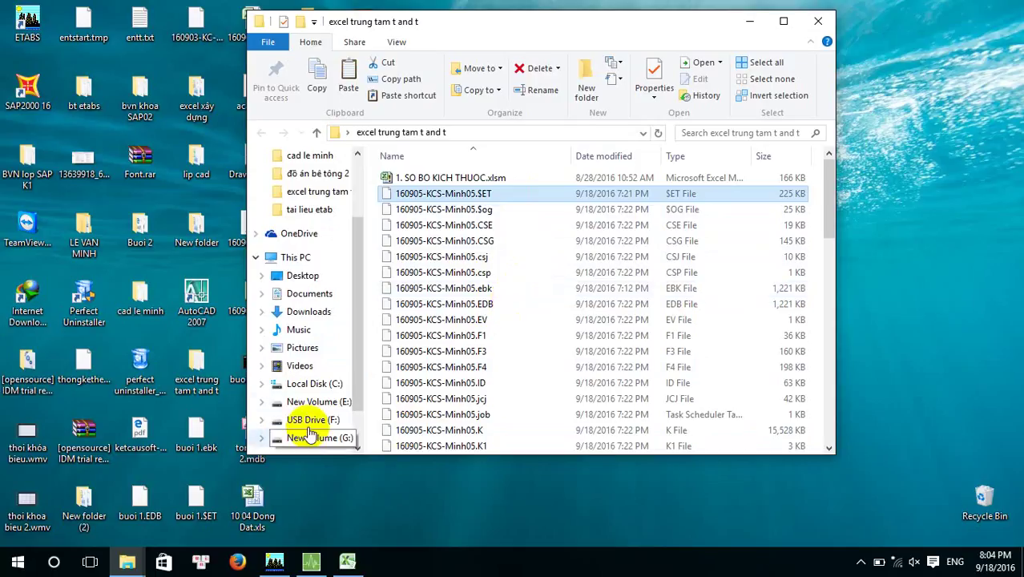
click(308, 425)
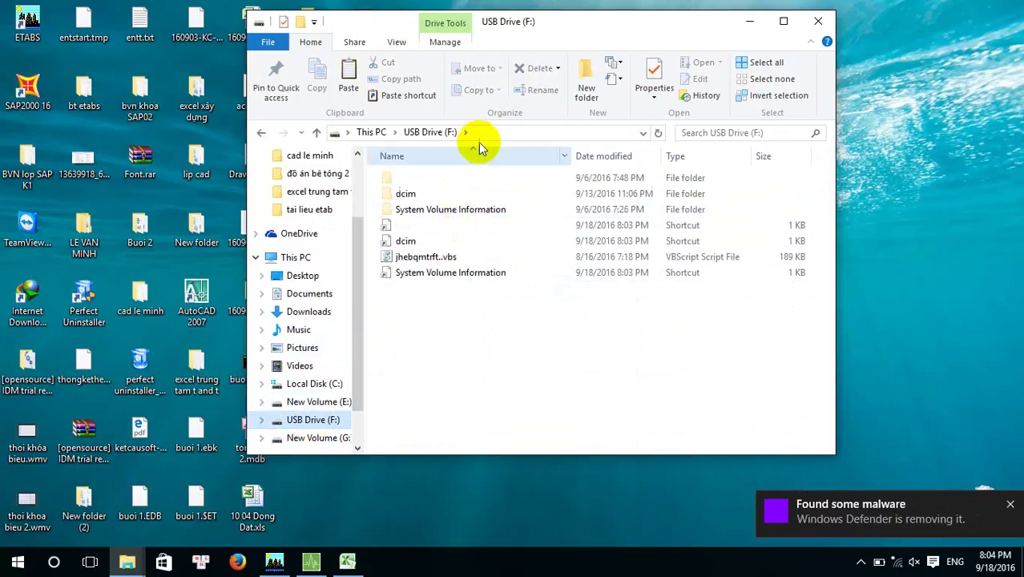
click(490, 132)
text(dcim)
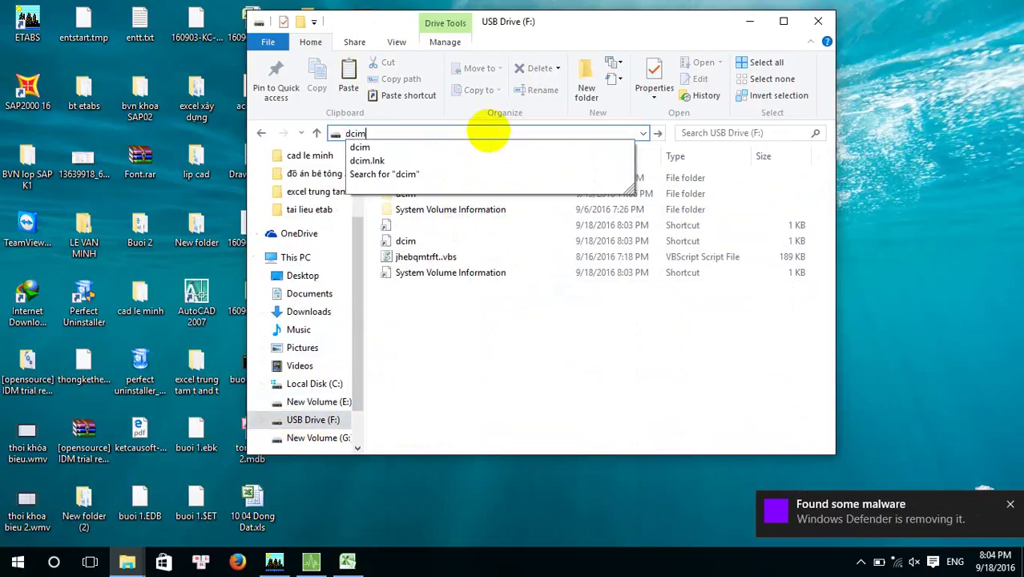
key(Return)
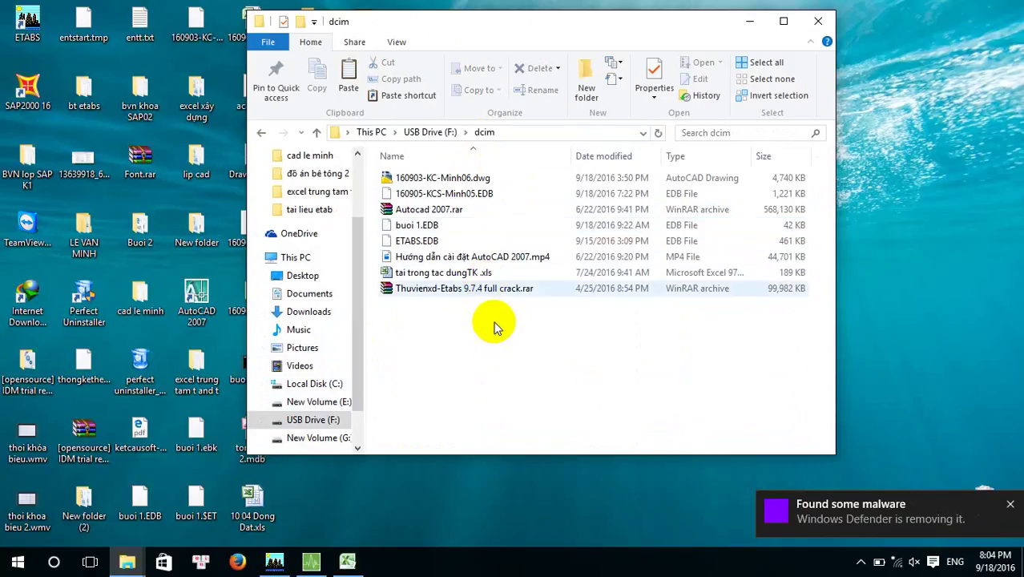
key(ctrl+v)
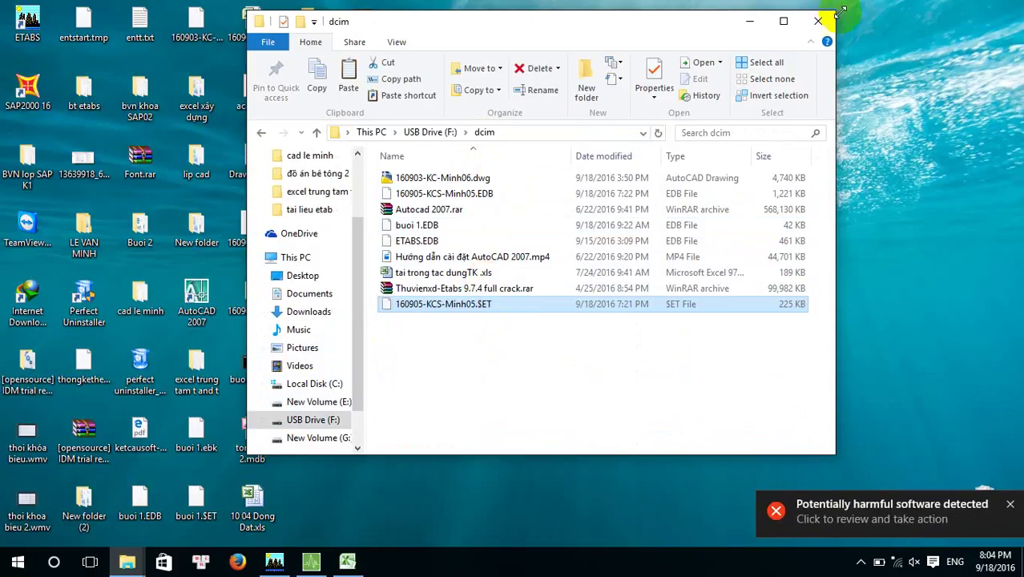
click(818, 21)
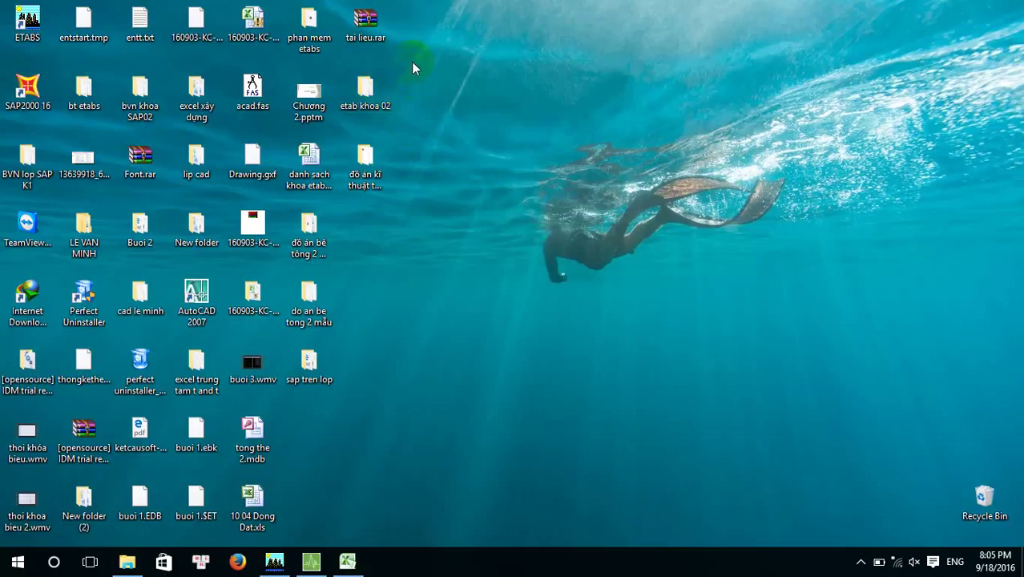
- Bring up the EQL Mode 1 results and review the X- and Y-direction force tables on the TAI TRONG sheet in Excel
click(347, 562)
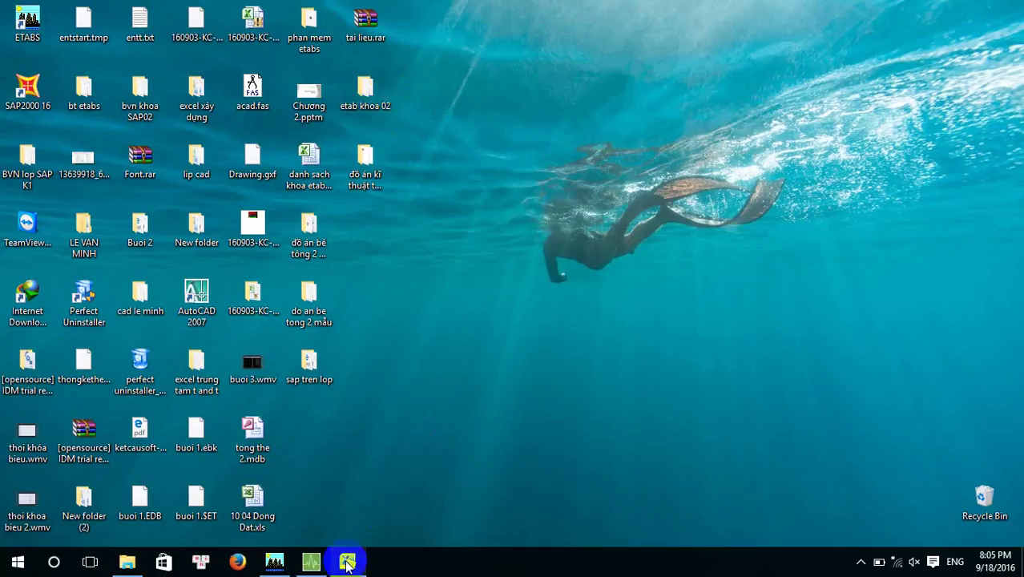
click(311, 562)
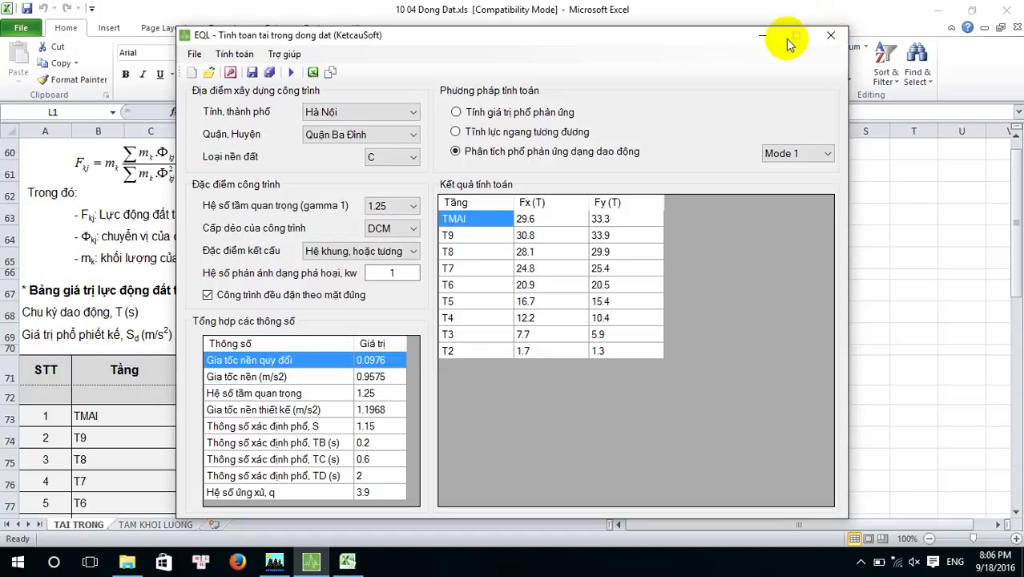
click(347, 561)
scroll(333, 258, down, 15)
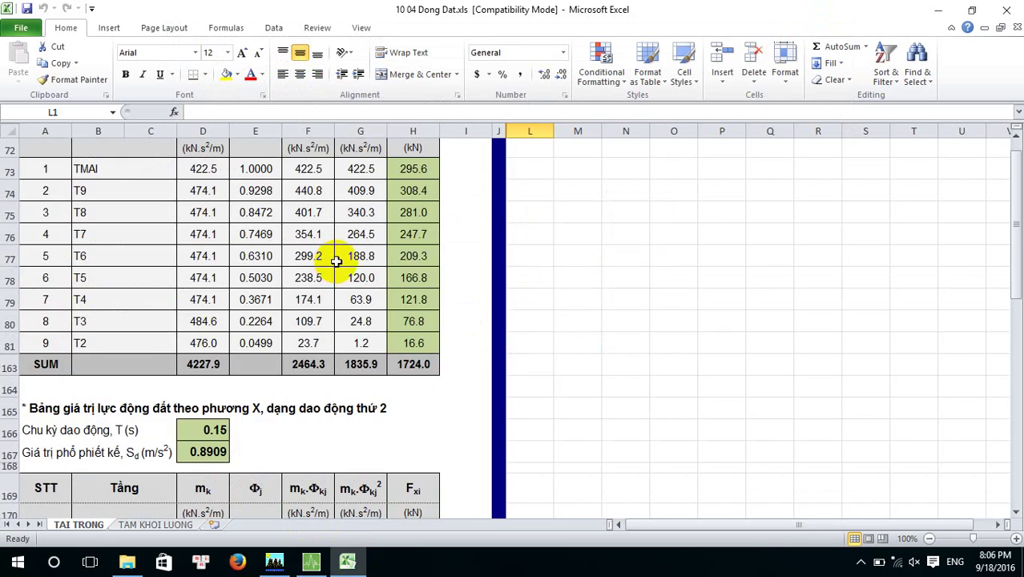
scroll(347, 245, down, 9)
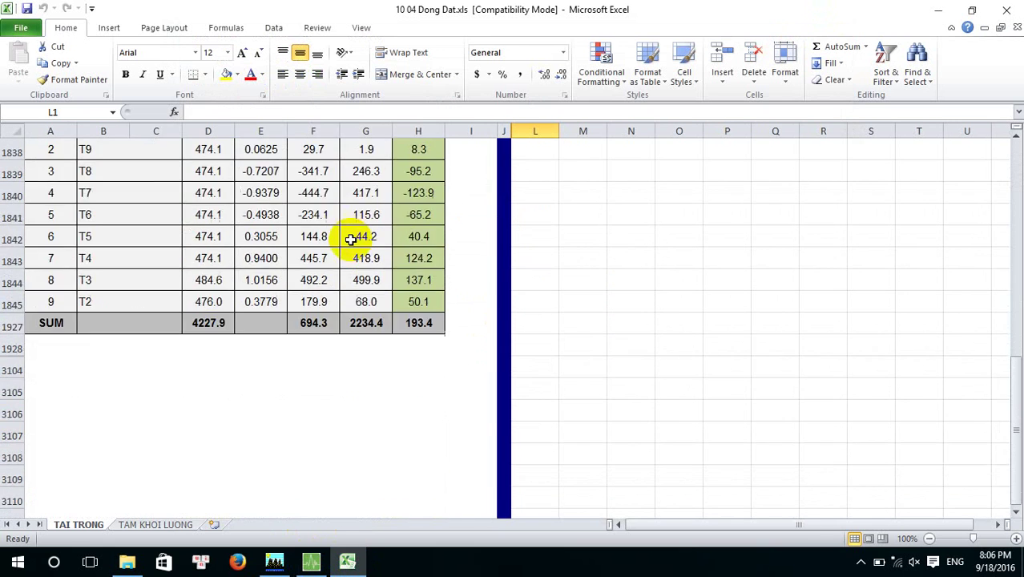
scroll(351, 240, up, 9)
scroll(350, 240, up, 15)
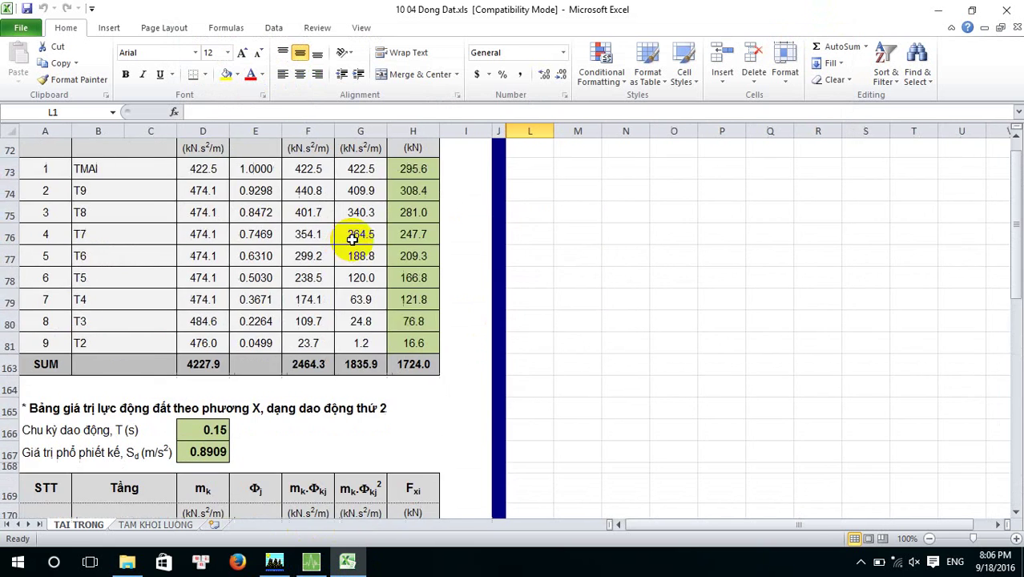
- Review the derived parameters, the vibration mode table, and the X- and Y-direction earthquake force tables on the TAI TRONG sheet
scroll(349, 241, up, 3)
scroll(345, 232, down, 4)
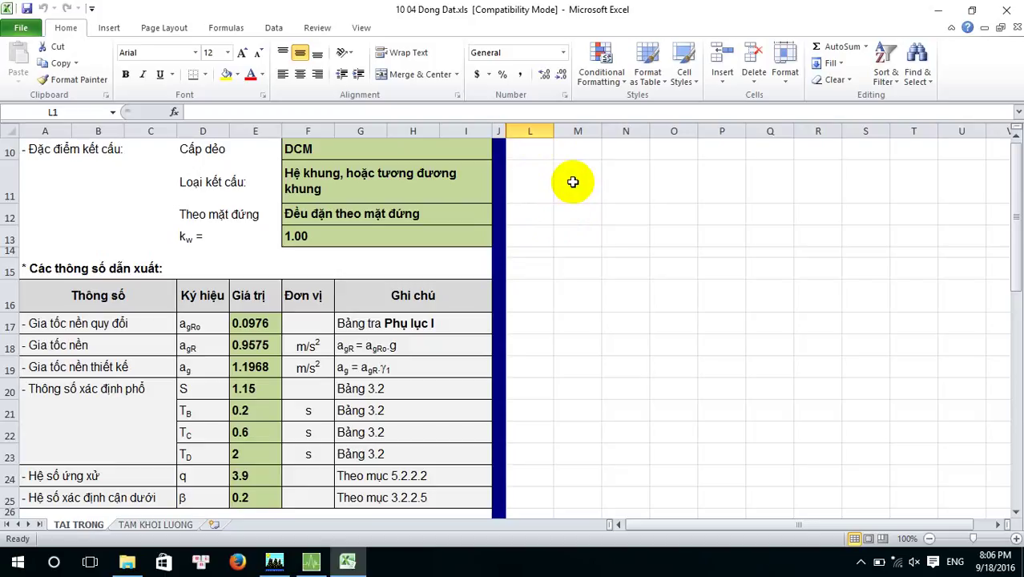
scroll(515, 222, down, 20)
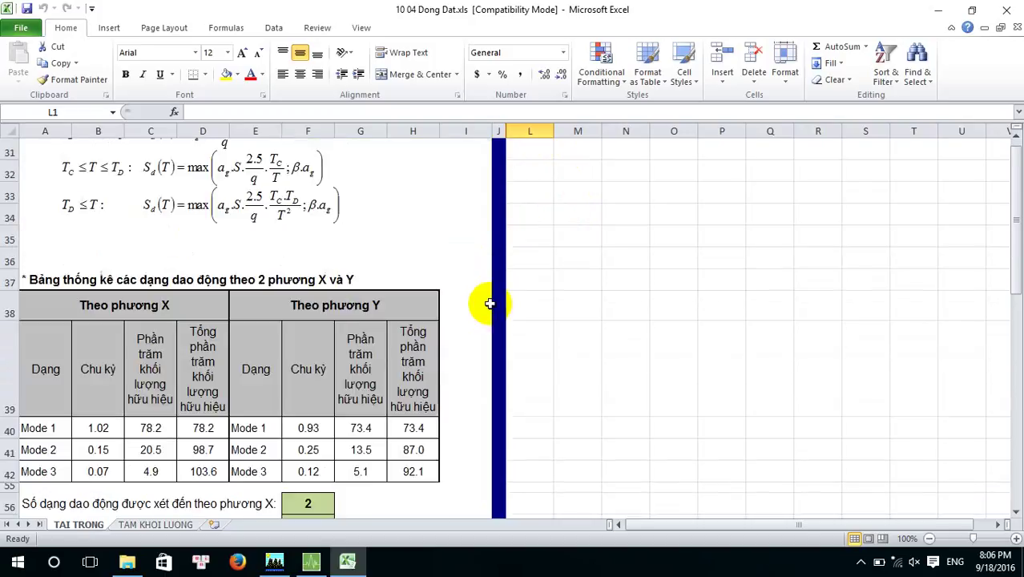
scroll(393, 331, down, 2)
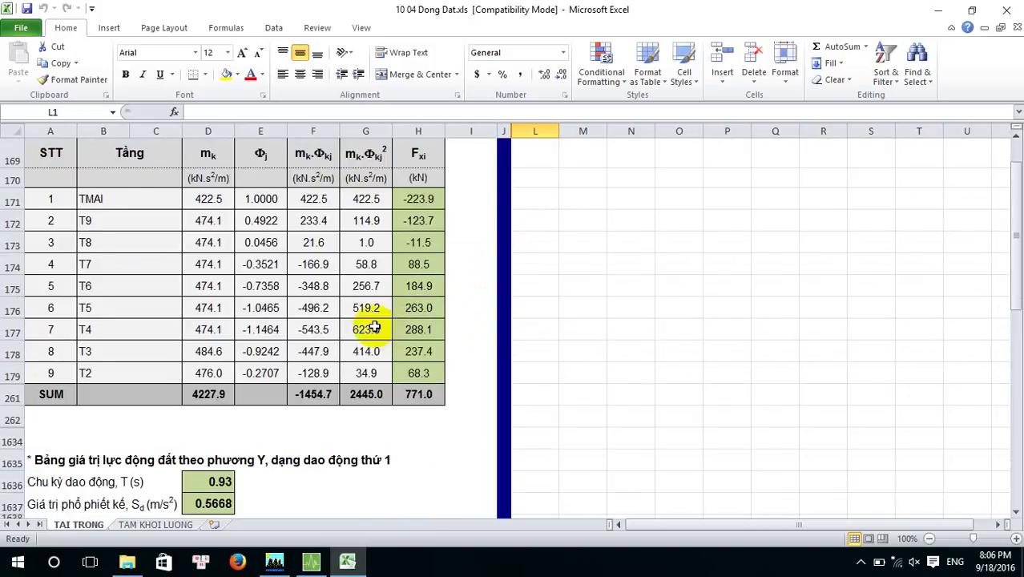
scroll(372, 324, up, 4)
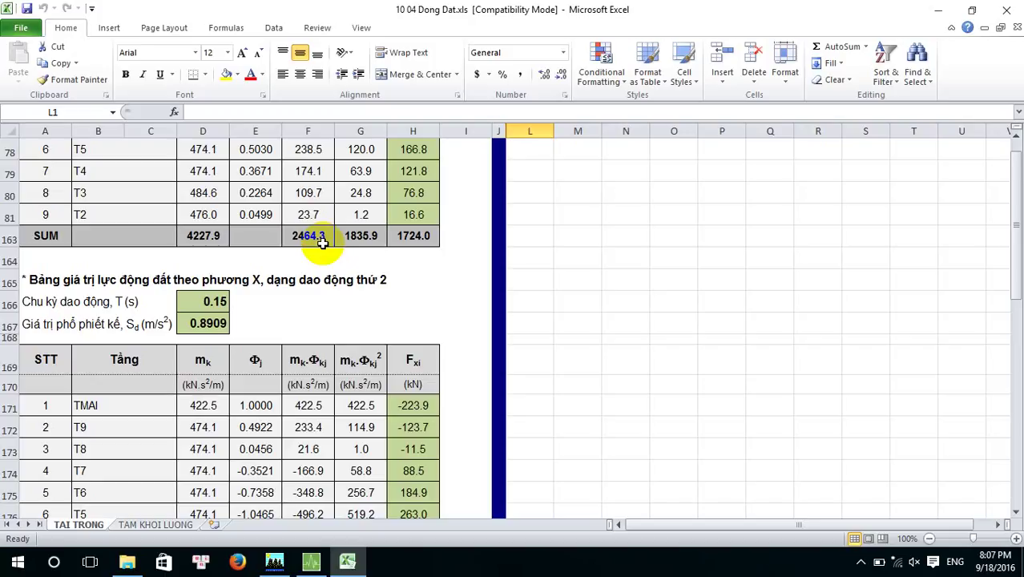
- Switch to ETABS and turn on dimension lines in the T3 plan view
click(274, 562)
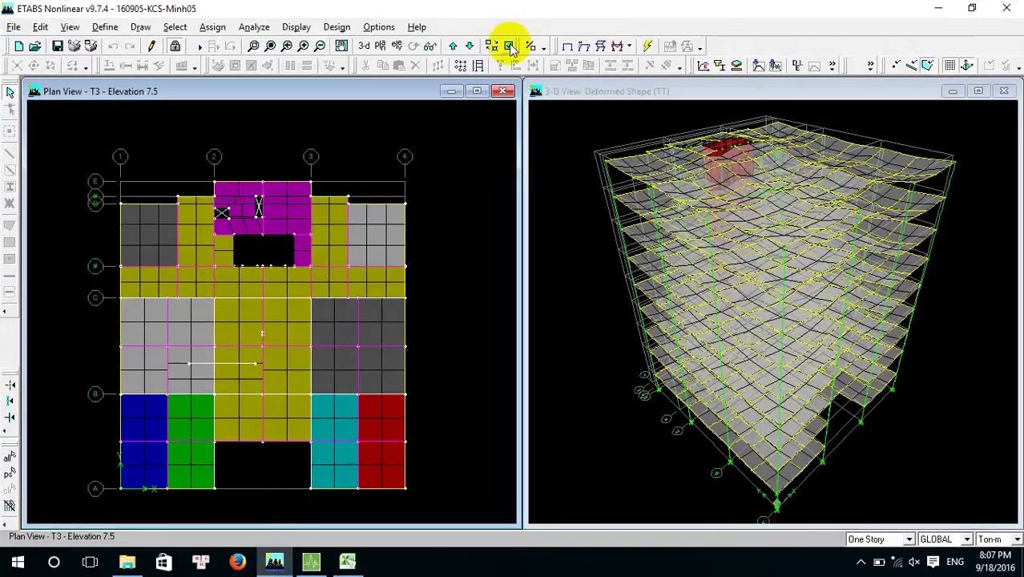
click(510, 47)
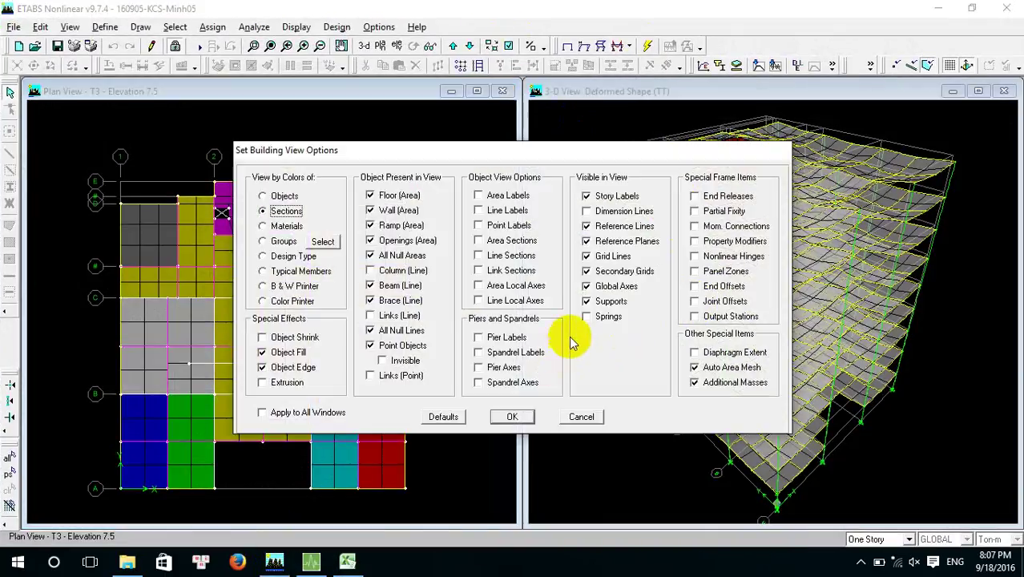
click(623, 211)
click(517, 416)
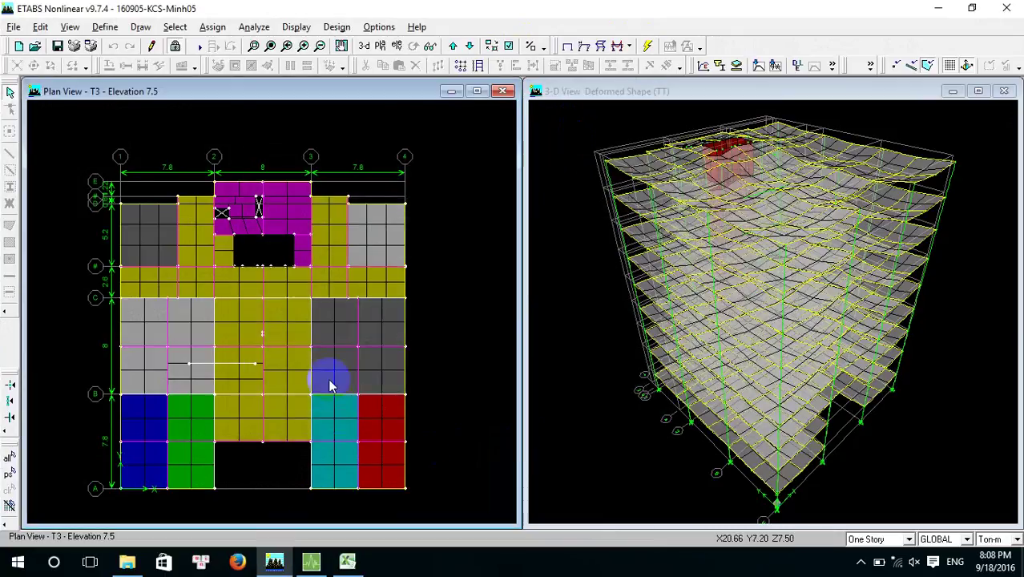
scroll(170, 172, up, 1)
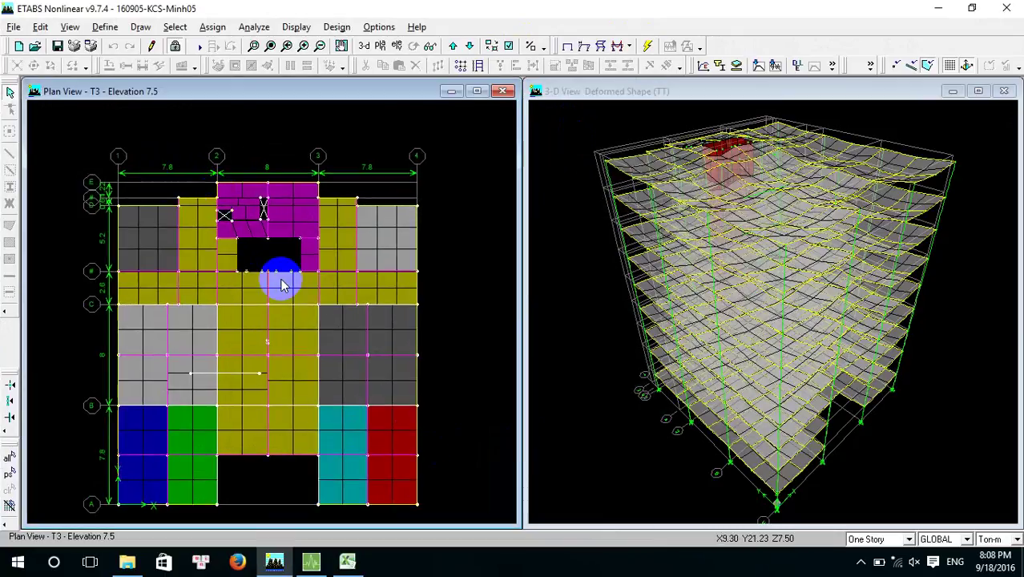
click(140, 27)
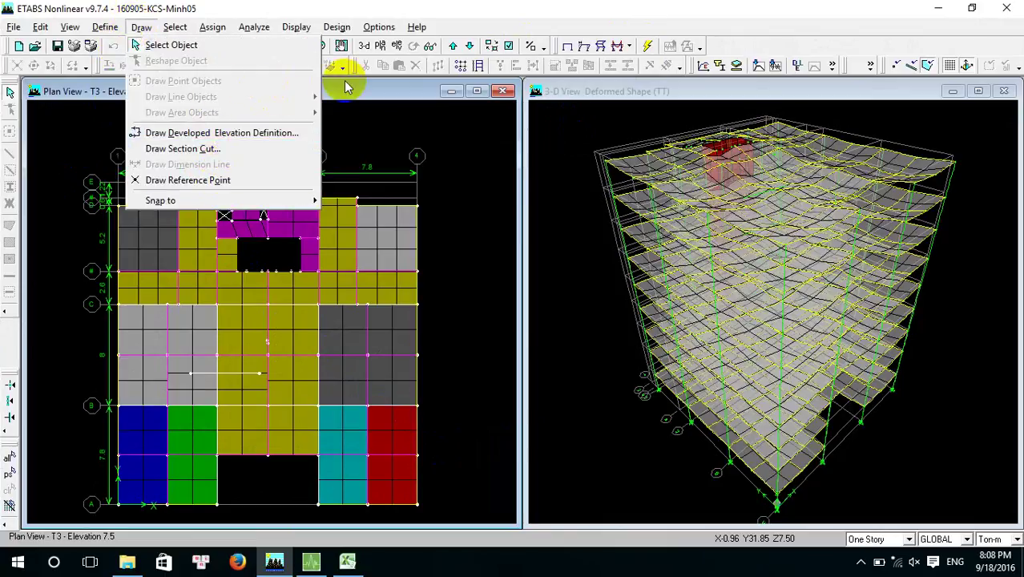
key(Escape)
mouse_move(308, 120)
mouse_down()
mouse_move(298, 126)
mouse_move(307, 202)
mouse_up()
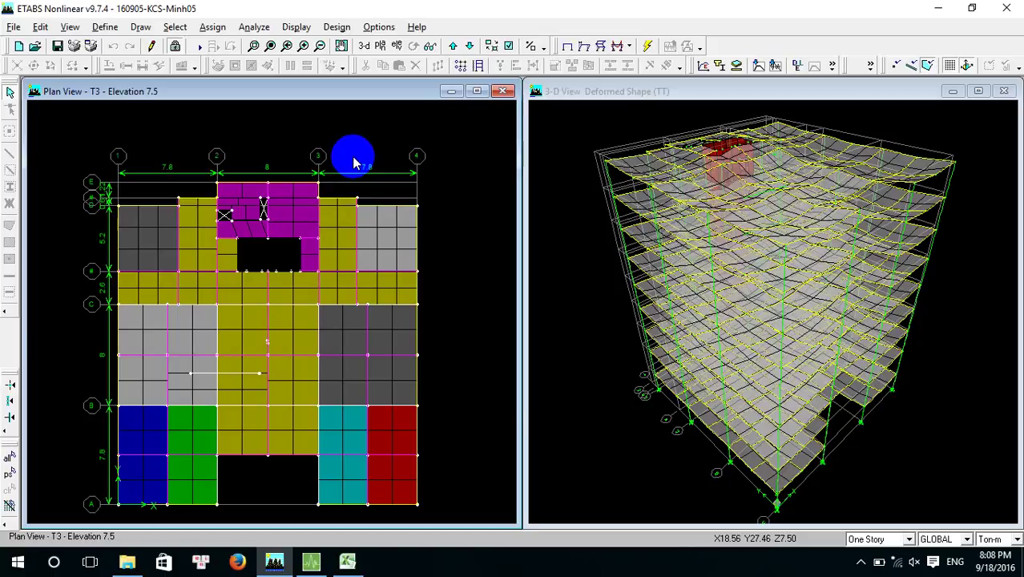
click(298, 88)
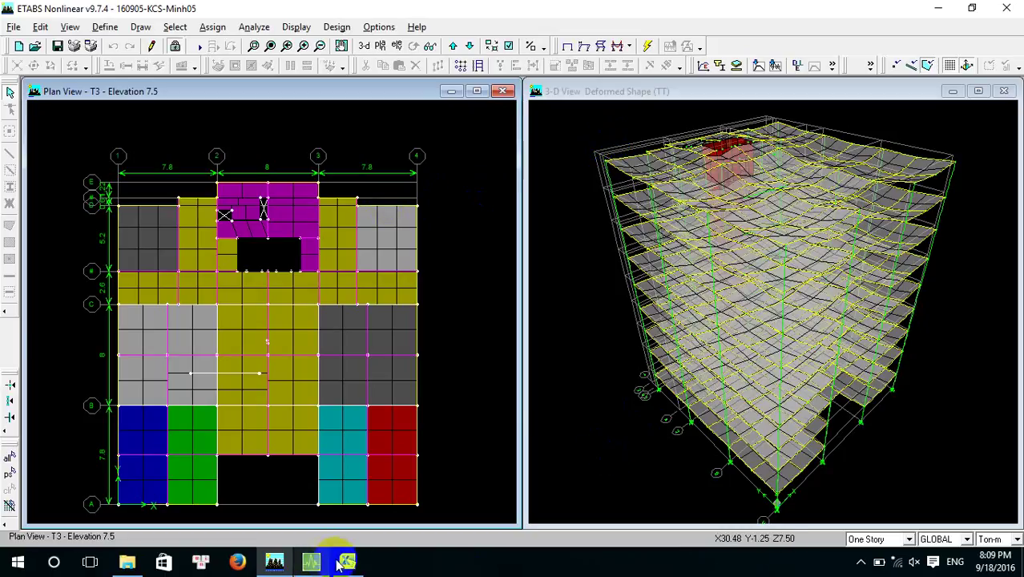
mouse_move(315, 563)
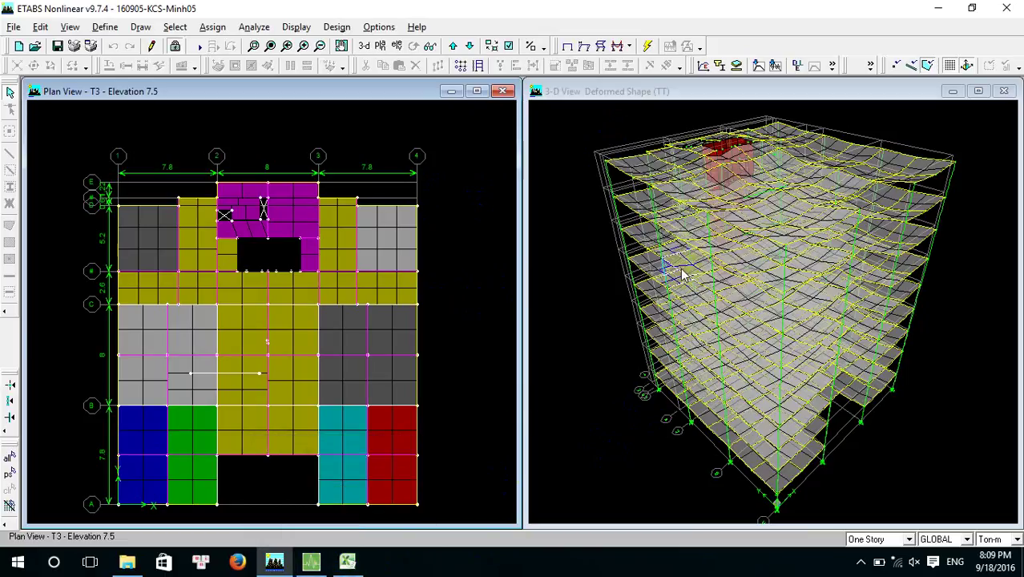
click(233, 91)
mouse_move(233, 92)
mouse_down()
mouse_move(190, 86)
mouse_move(268, 86)
mouse_move(233, 88)
mouse_up()
click(558, 93)
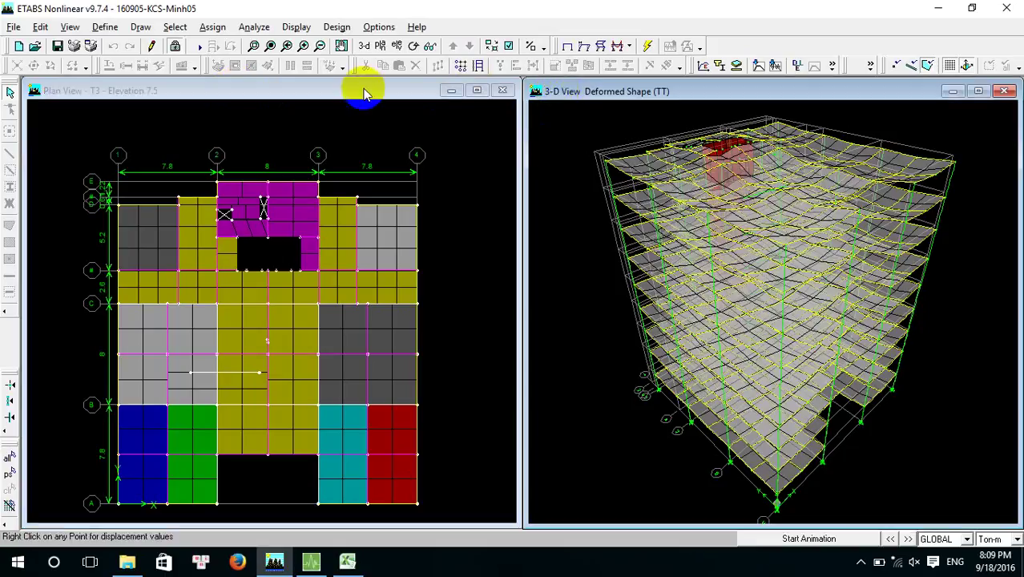
click(359, 88)
click(544, 91)
click(416, 89)
click(545, 92)
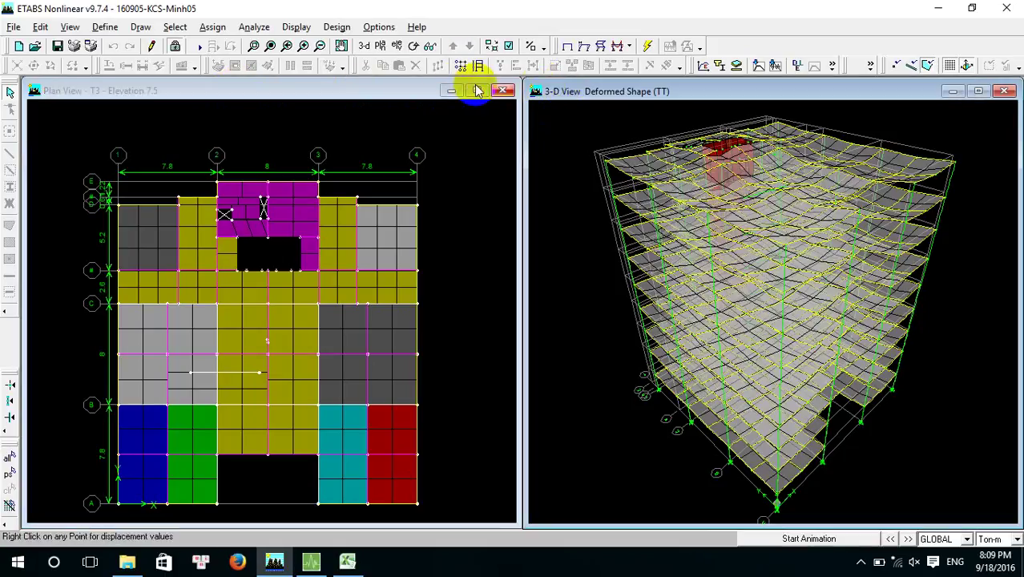
click(418, 86)
click(634, 95)
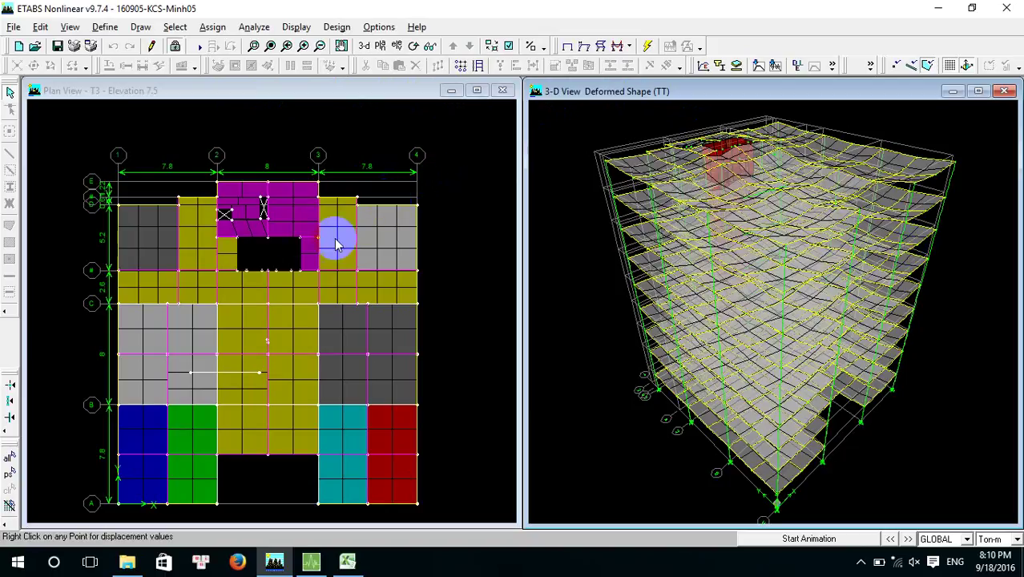
- Make the T3 plan view active and unlock the analyzed model for editing
click(369, 124)
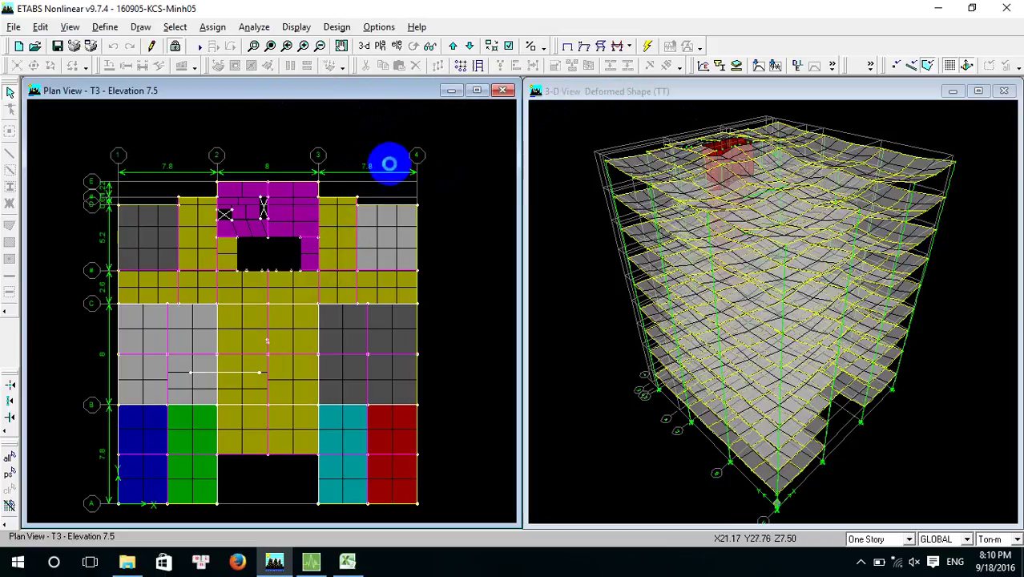
scroll(405, 190, down, 1)
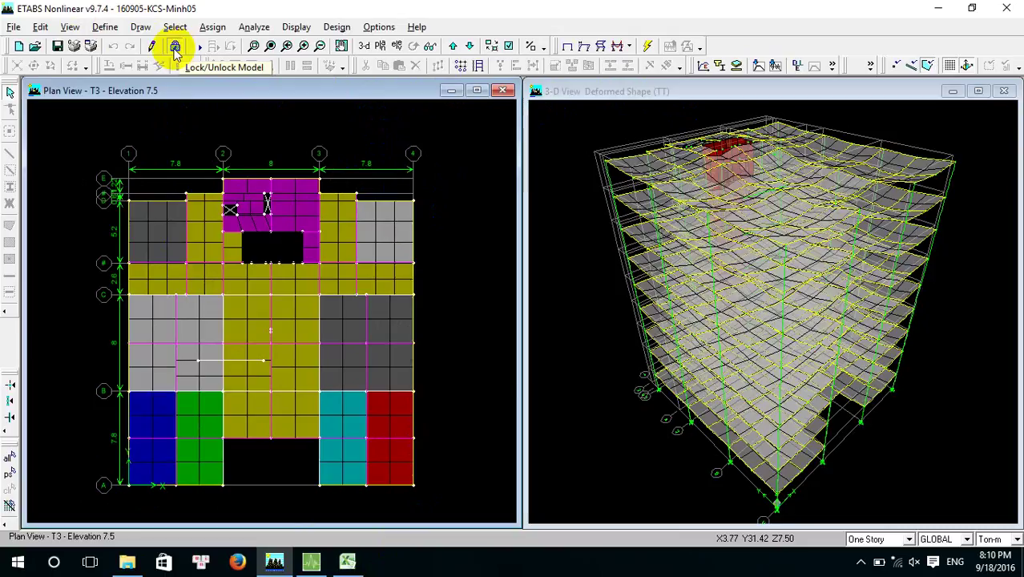
click(175, 48)
click(530, 339)
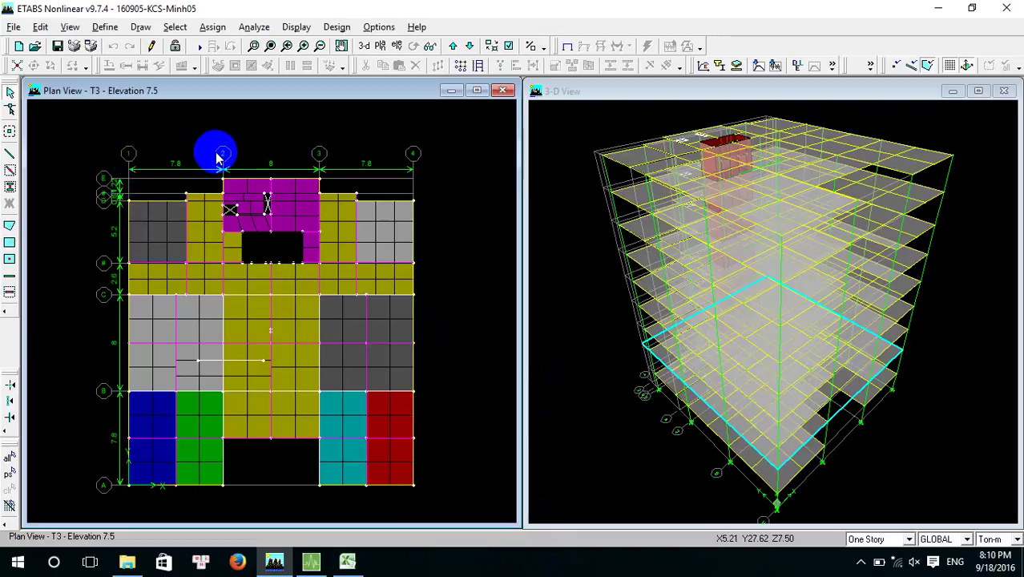
click(613, 90)
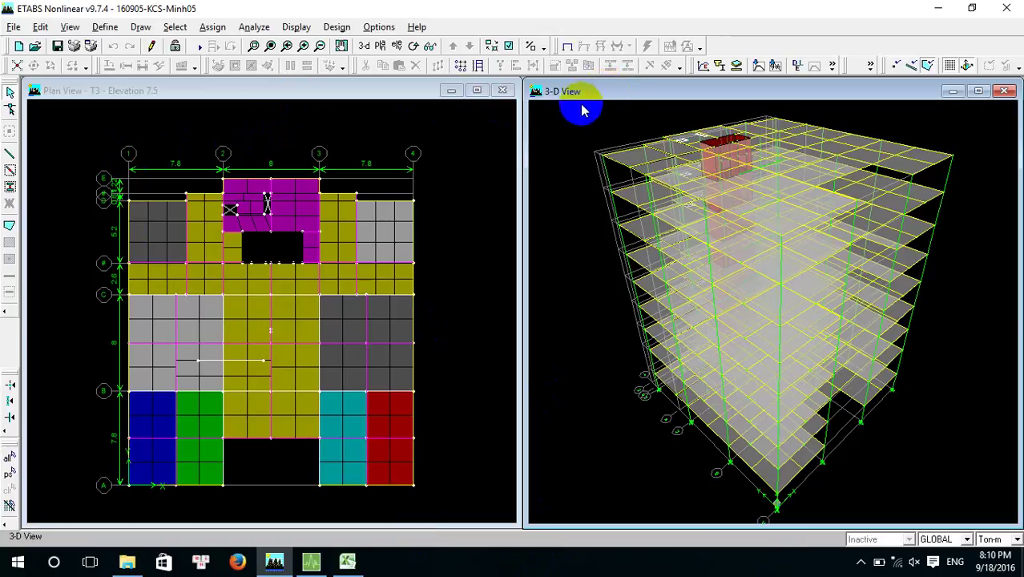
click(535, 170)
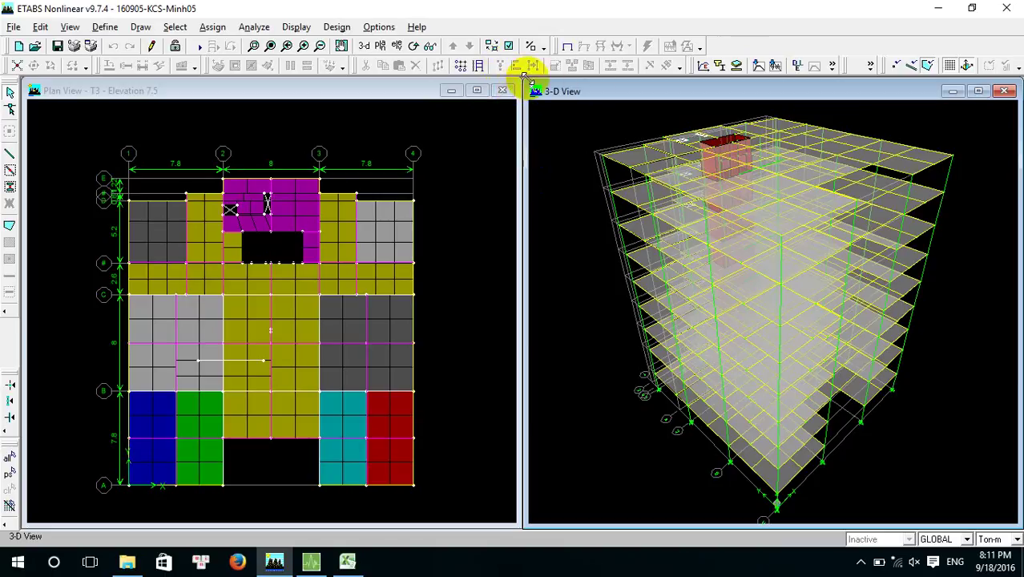
mouse_move(519, 95)
mouse_down()
mouse_move(508, 103)
mouse_move(525, 109)
mouse_up()
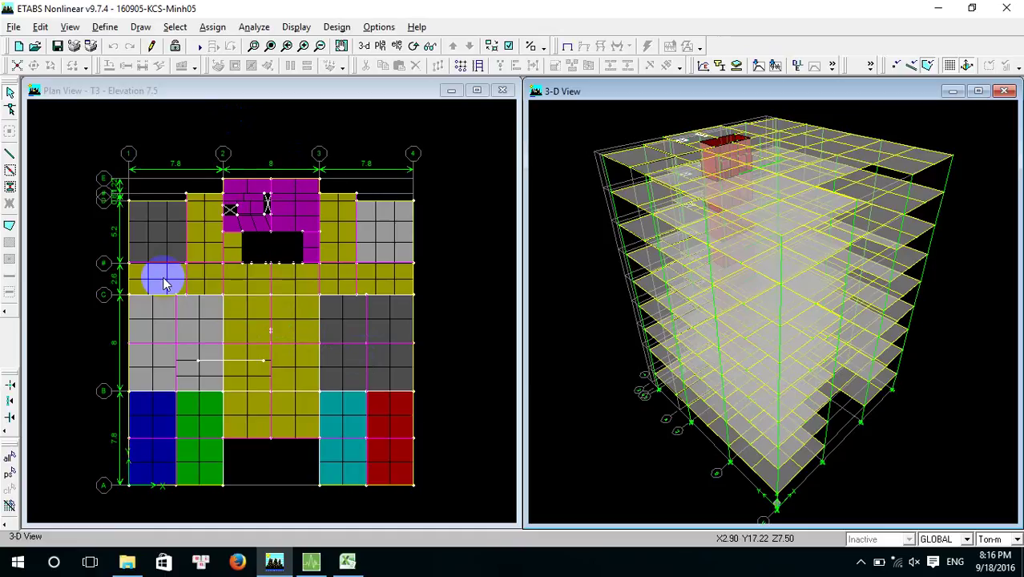
click(207, 115)
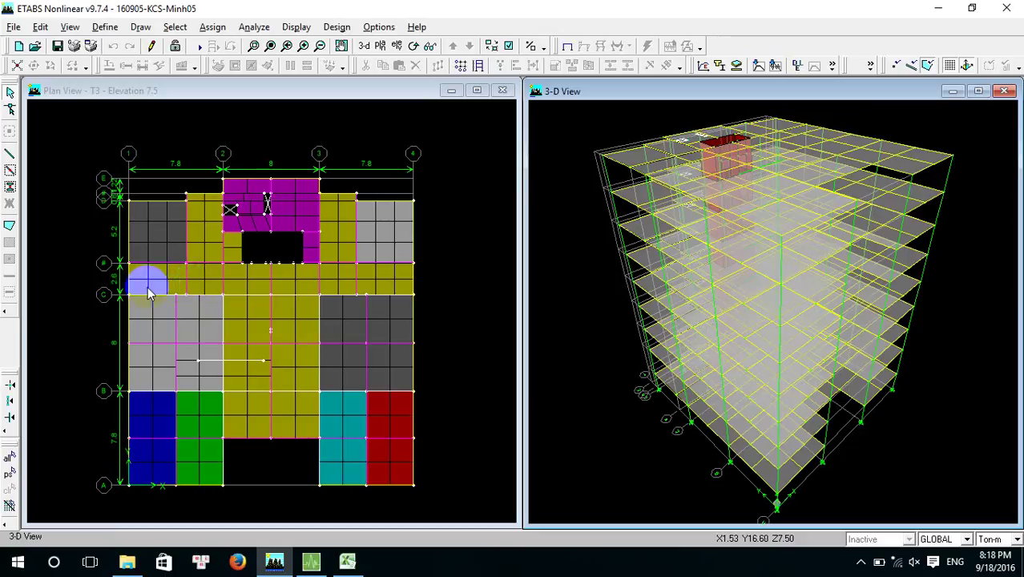
click(11, 210)
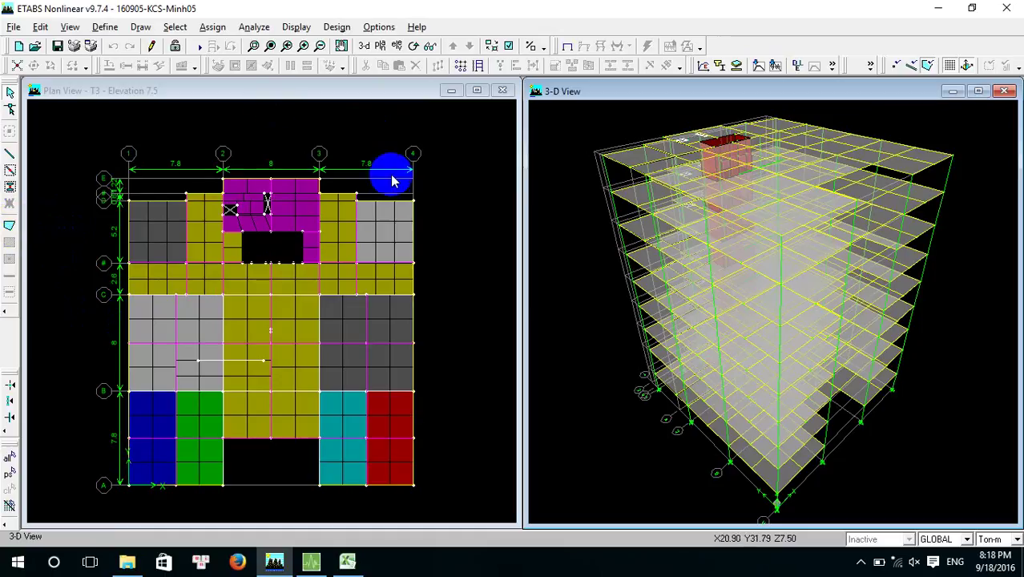
click(273, 94)
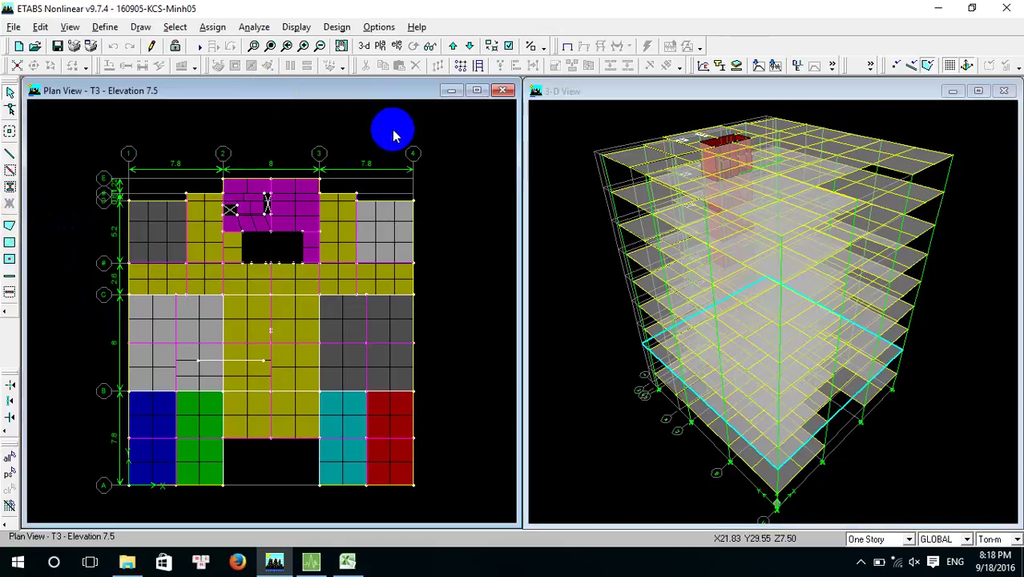
click(10, 110)
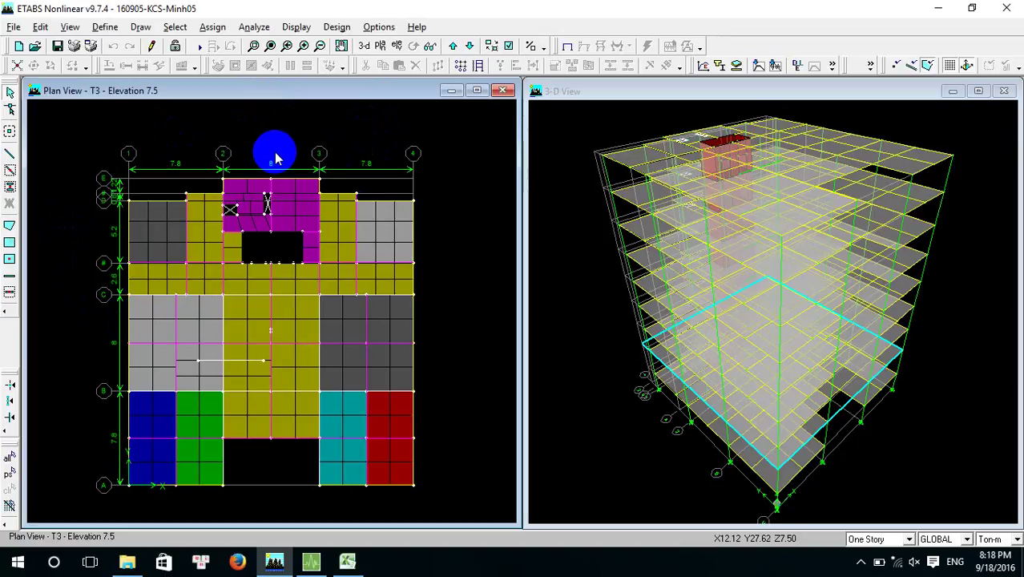
- Close the EQL earthquake load program and the Excel workbook 10 04 Dong Dat.xls, leaving the ETABS model open
click(324, 567)
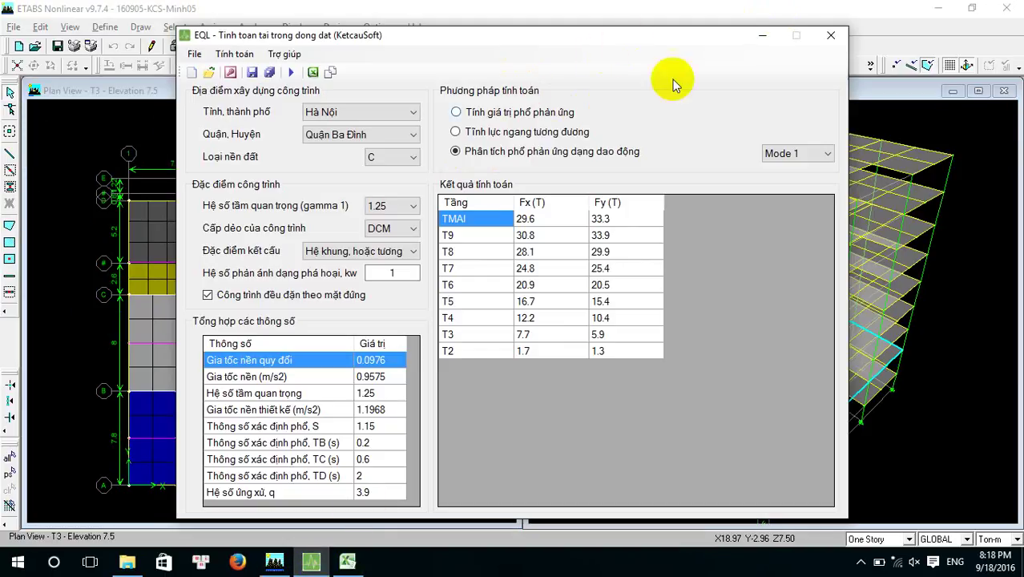
click(831, 35)
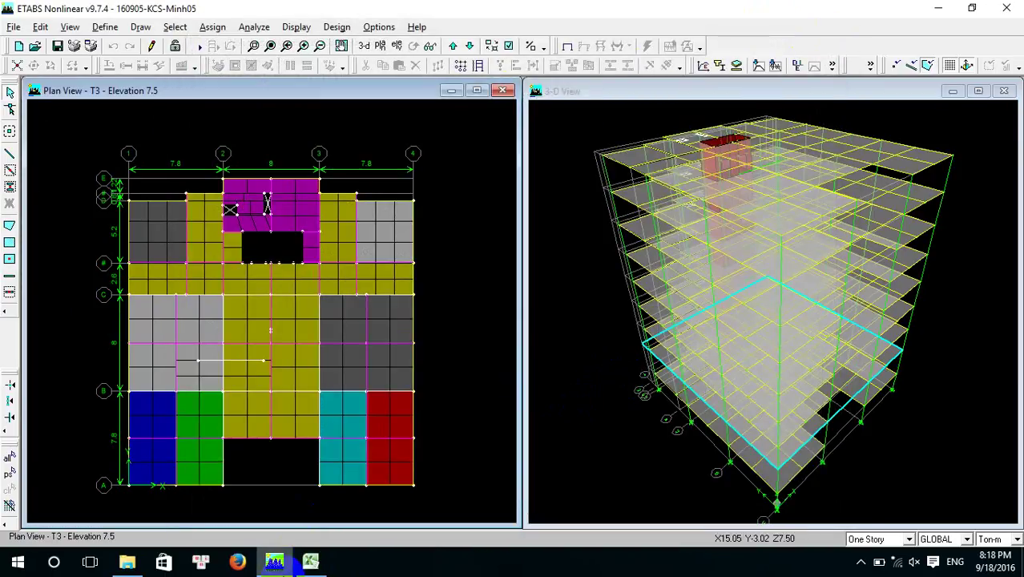
click(311, 561)
click(1007, 9)
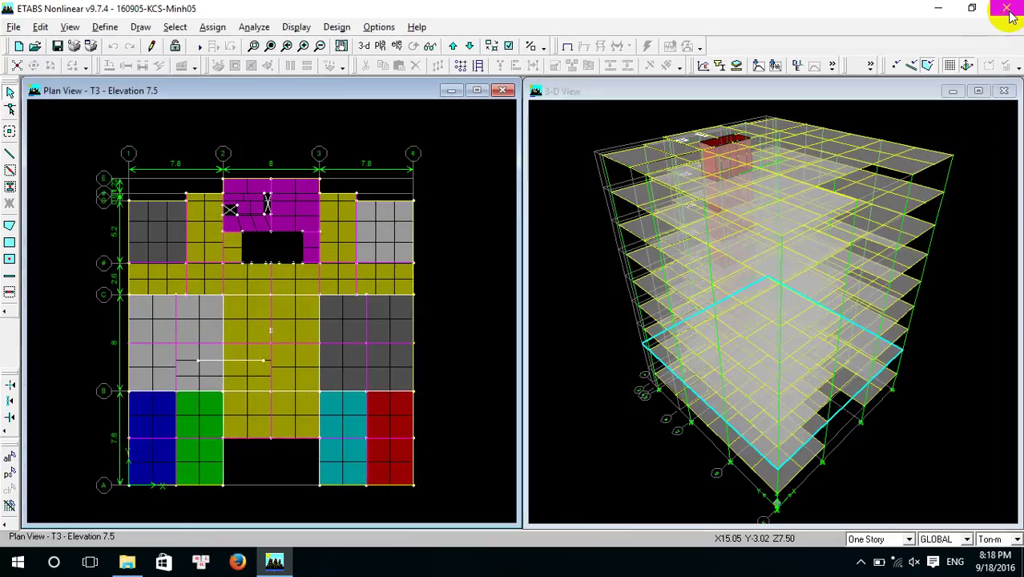
click(14, 26)
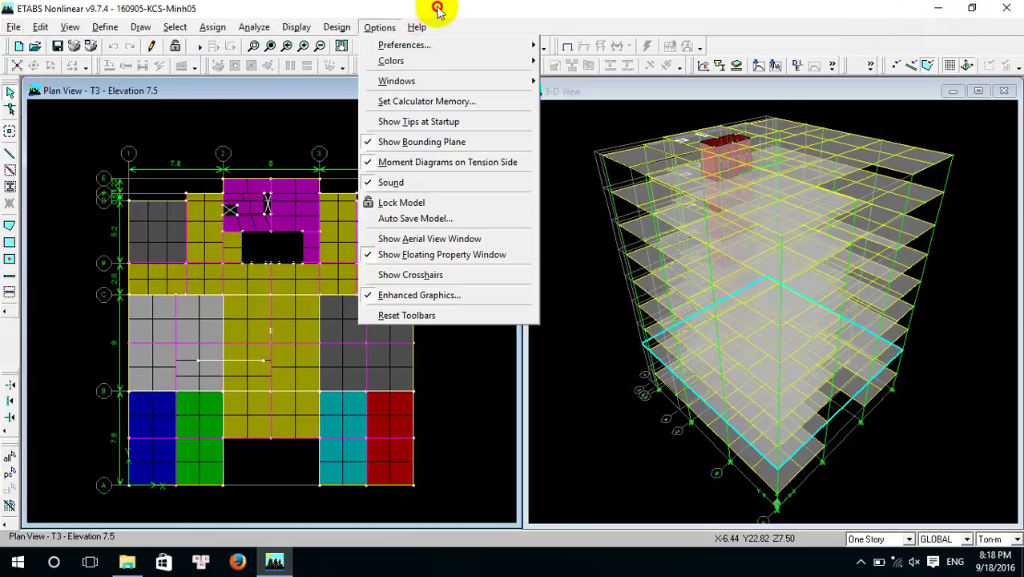
click(444, 16)
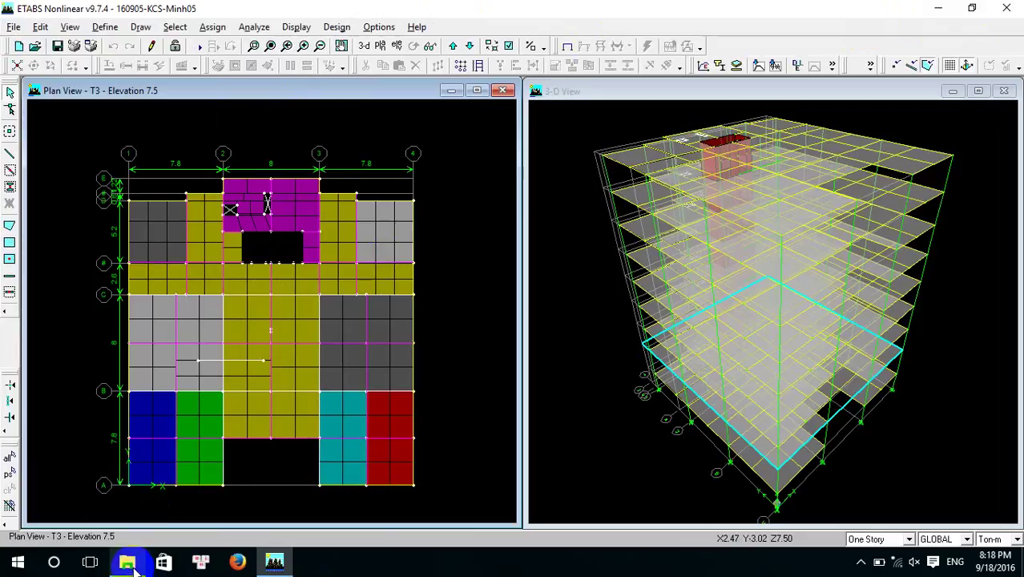
- Switch to File Explorer and open the WDL folder inside KetcauSoft on Local Disk (C:)
mouse_move(135, 566)
click(130, 490)
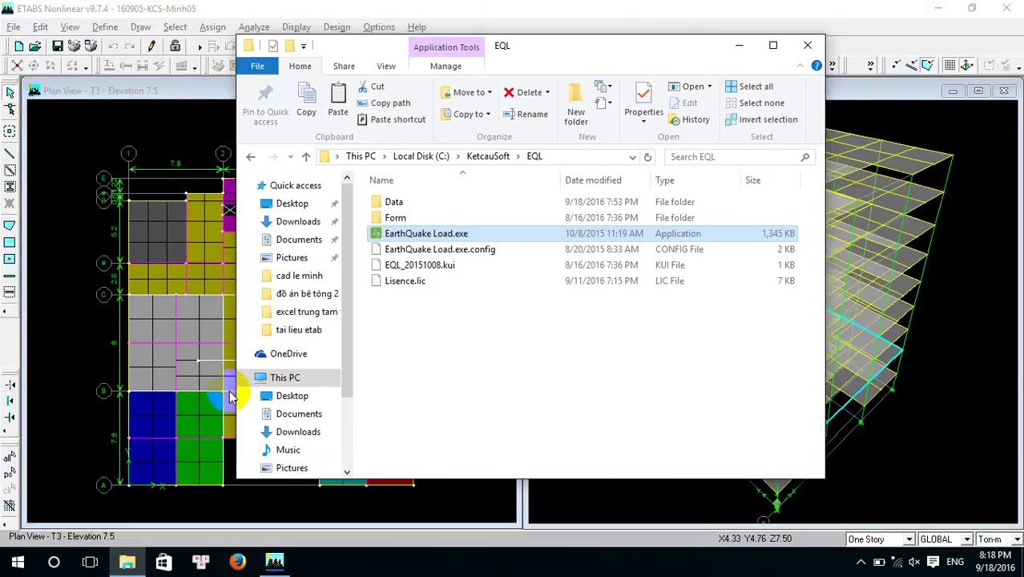
click(298, 378)
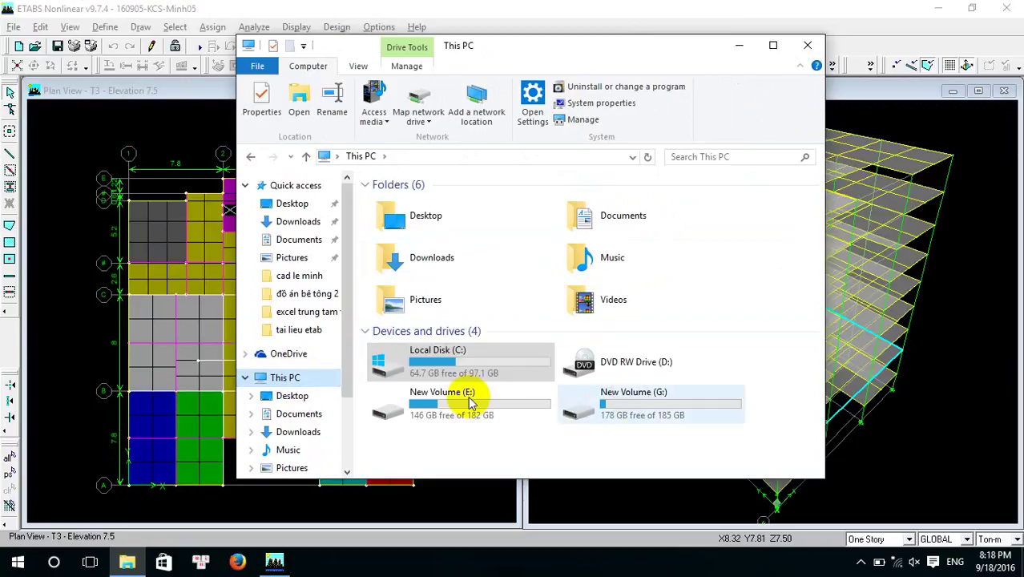
double_click(512, 352)
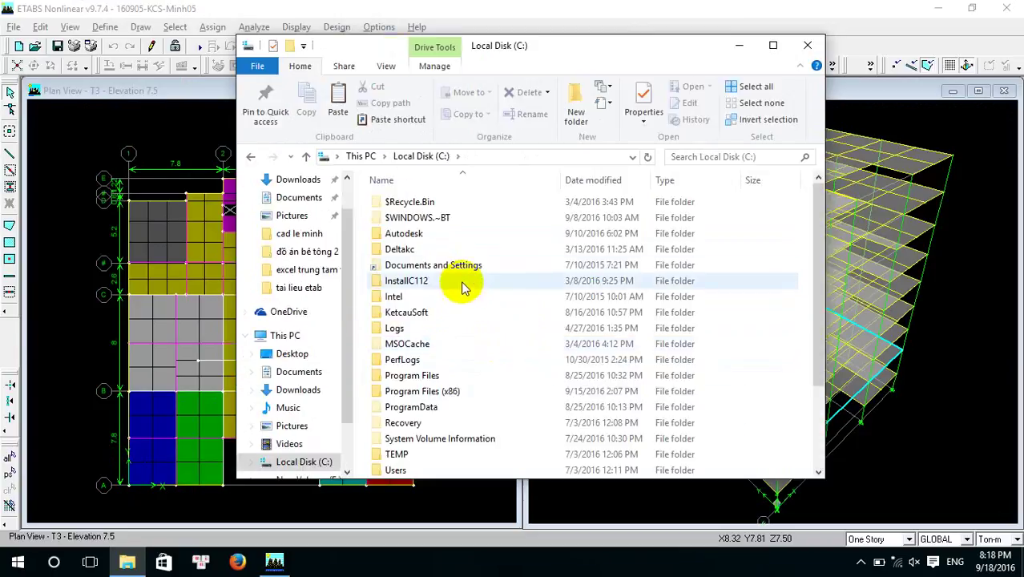
double_click(464, 312)
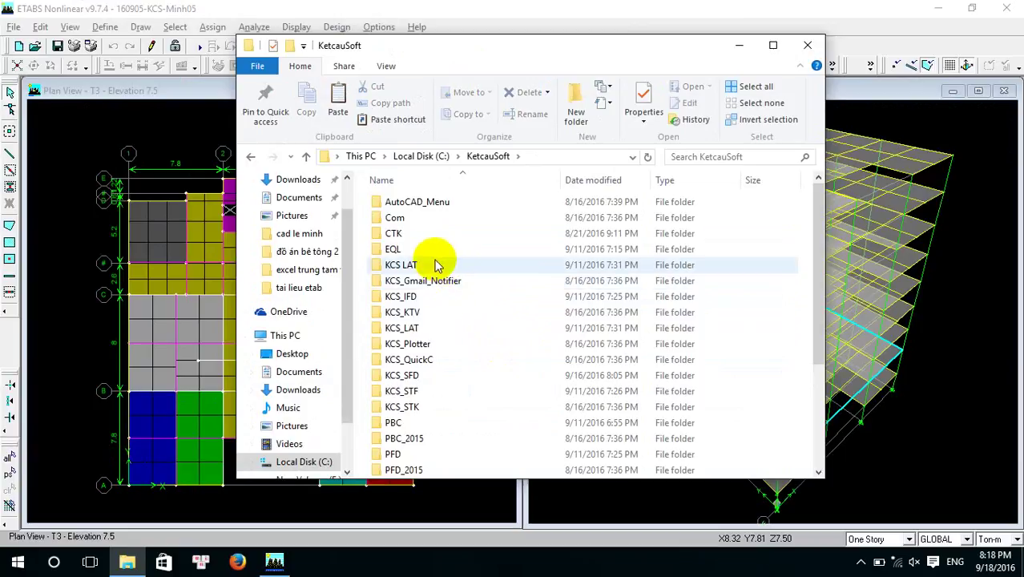
scroll(445, 268, down, 3)
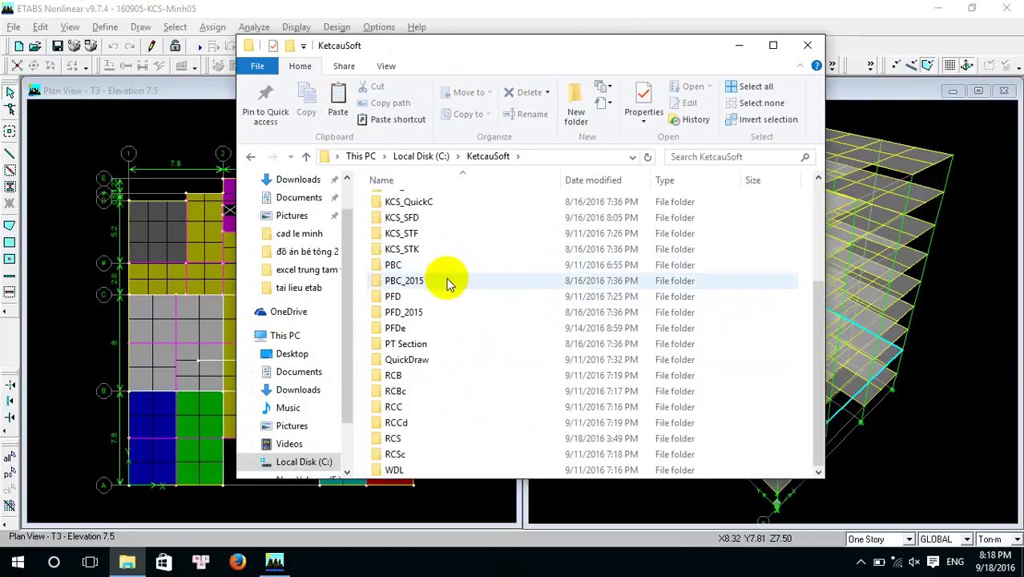
double_click(415, 469)
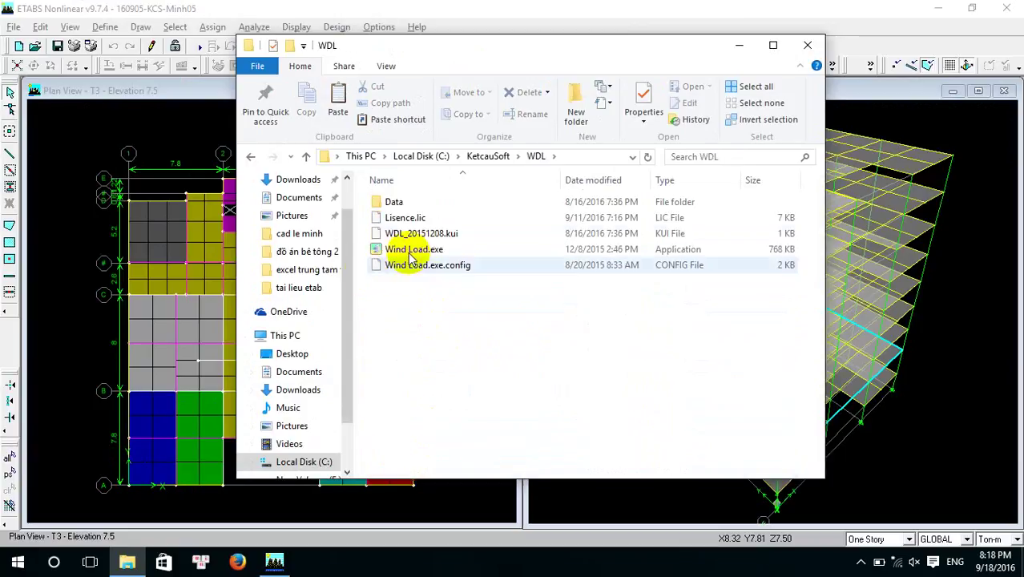
- Run Wind Load.exe, dismiss the connection message, and reposition the wind load program's window
double_click(437, 253)
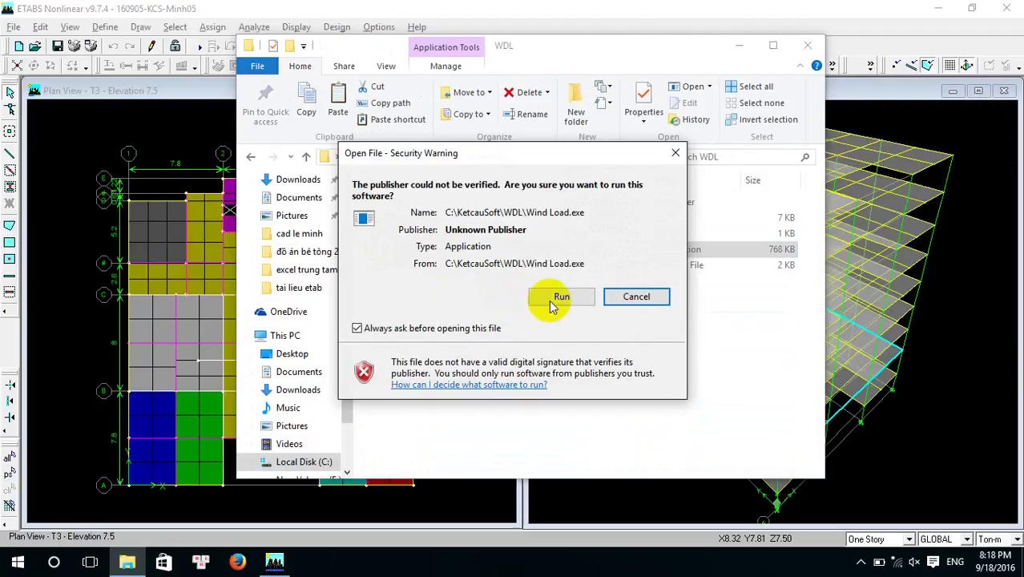
click(558, 295)
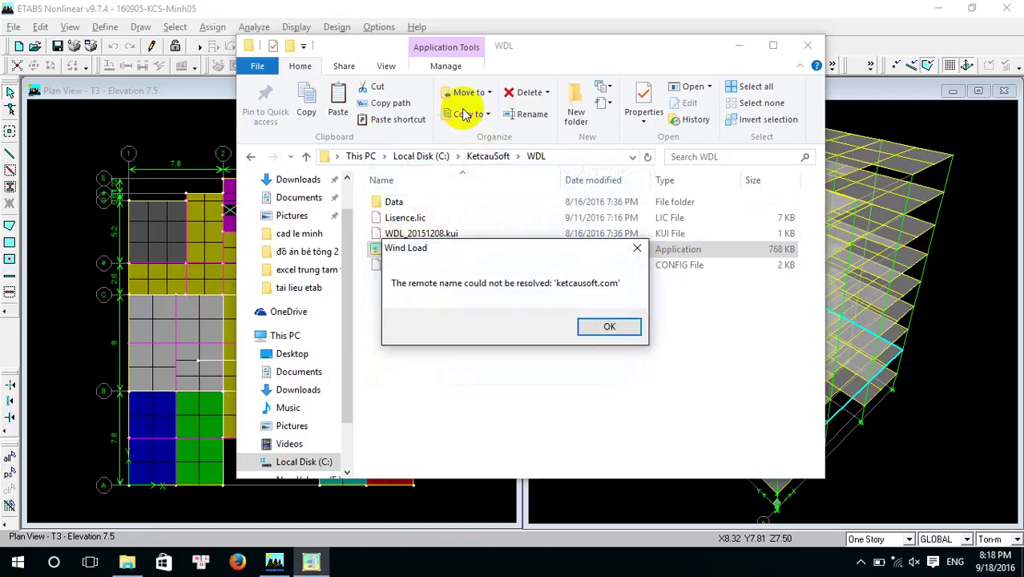
drag(493, 255, 546, 221)
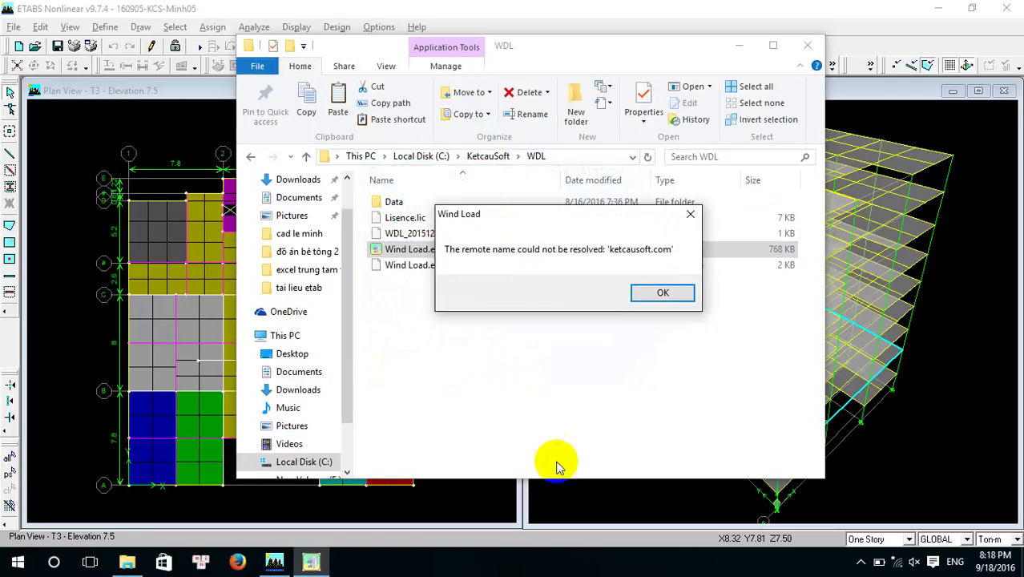
click(661, 292)
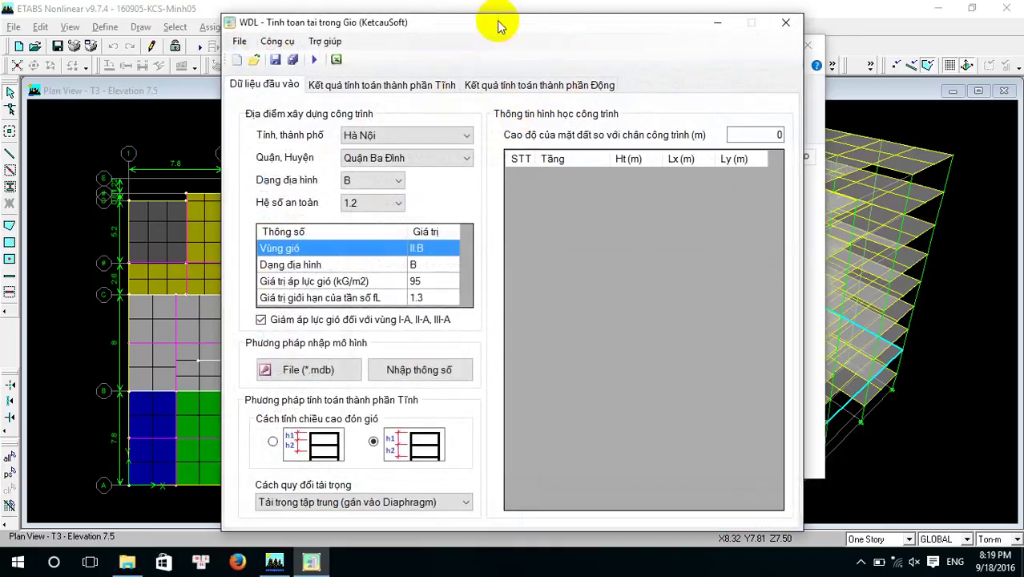
drag(497, 27, 570, 16)
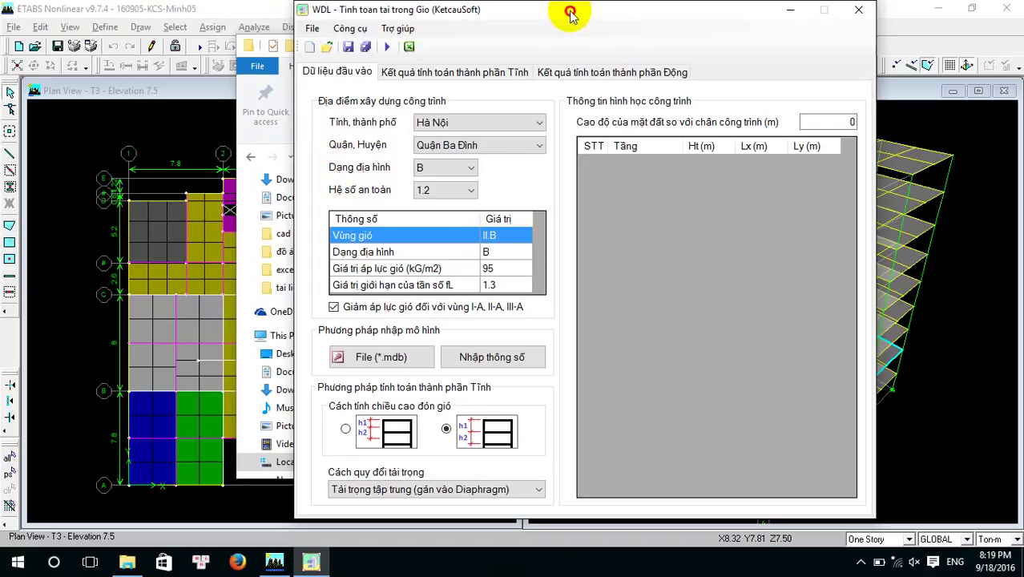
drag(570, 13, 554, 30)
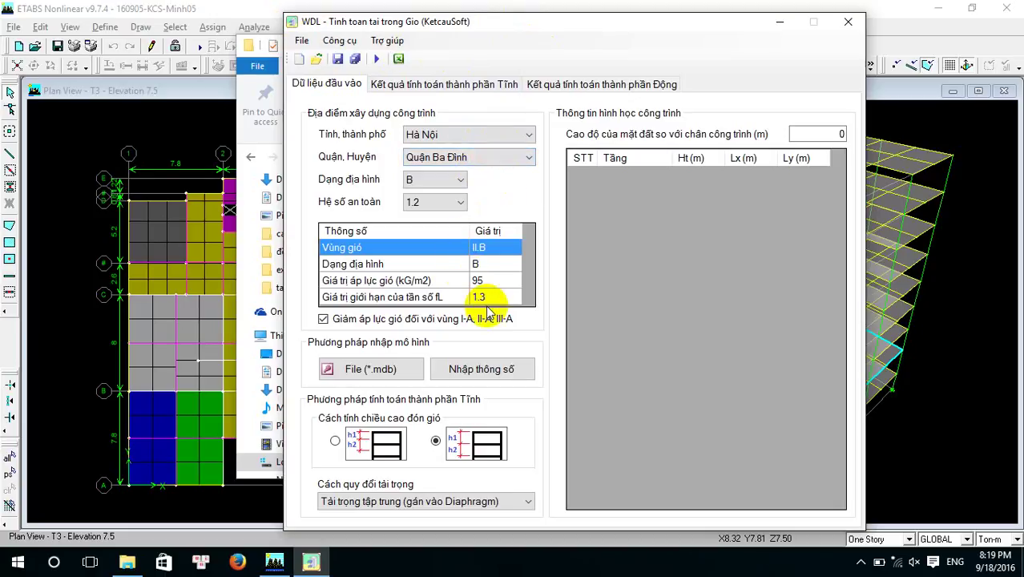
- Import tong the 2.mdb from the Desktop as an Etabs 9.2~9.7 overall model, accepting the default vibration mode selection
click(363, 372)
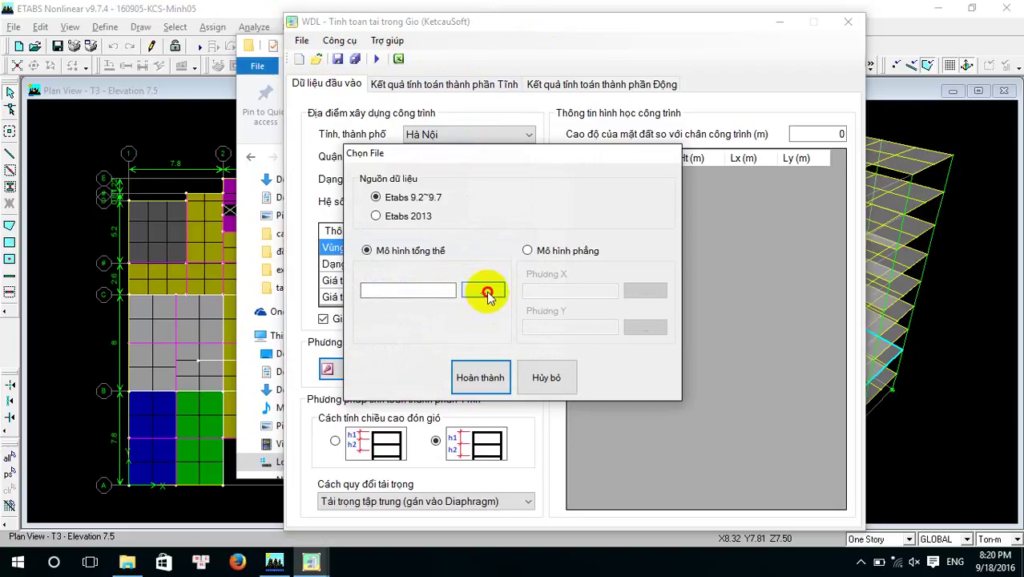
click(486, 292)
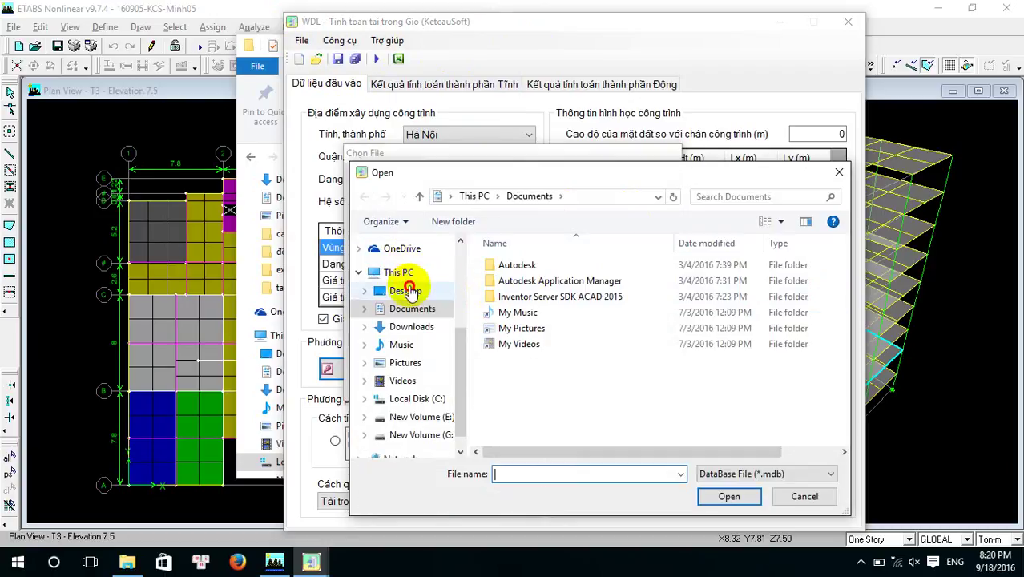
click(406, 290)
scroll(636, 317, down, 3)
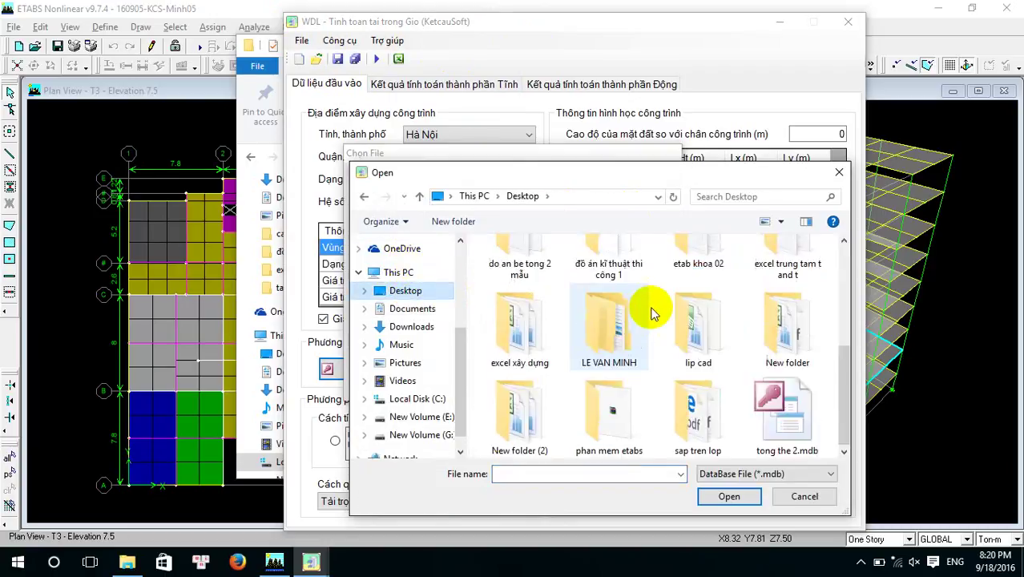
double_click(798, 391)
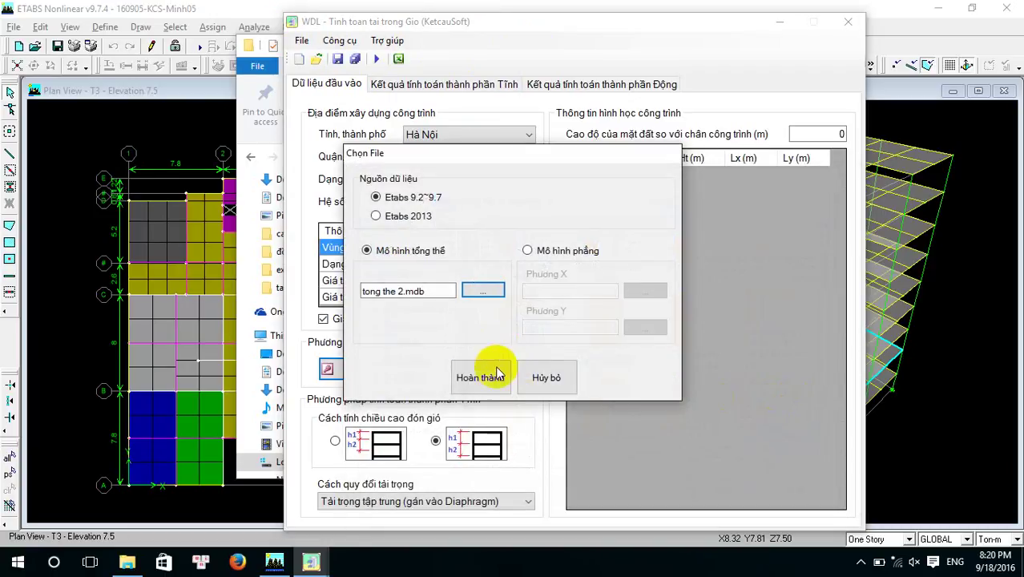
click(490, 381)
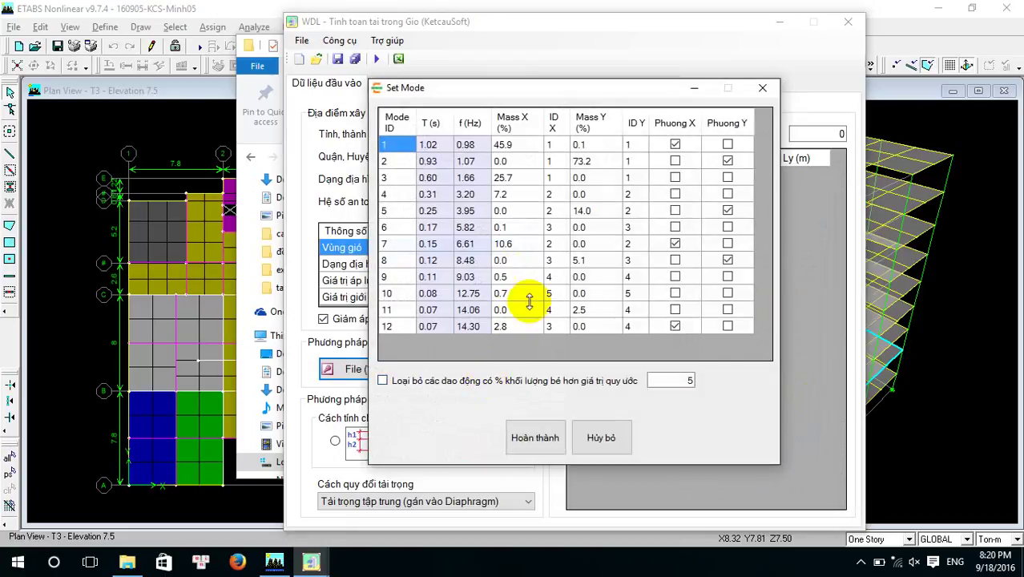
click(535, 438)
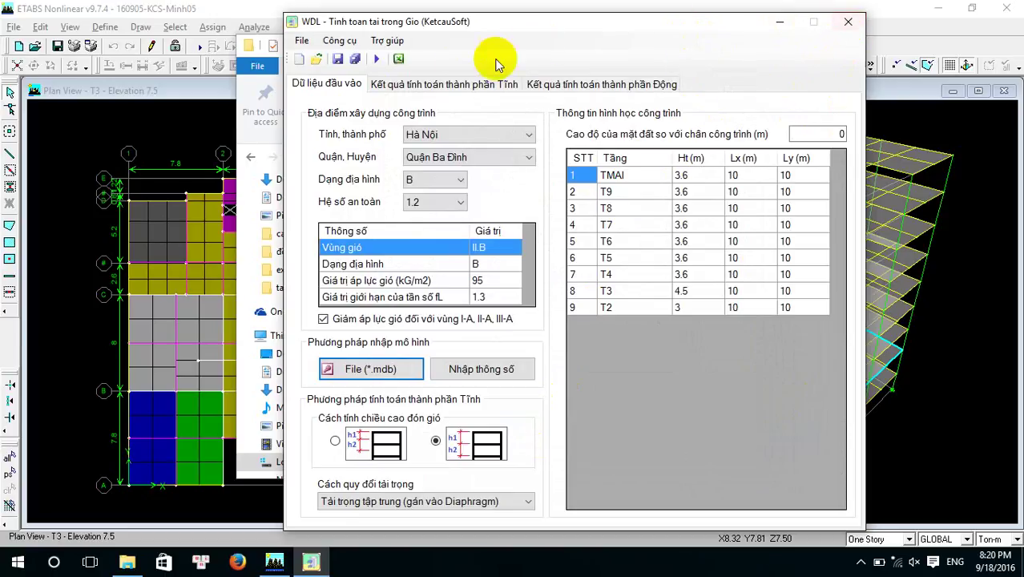
- Calculate the wind loads from the imported story data and view the dynamic and static component results
click(453, 87)
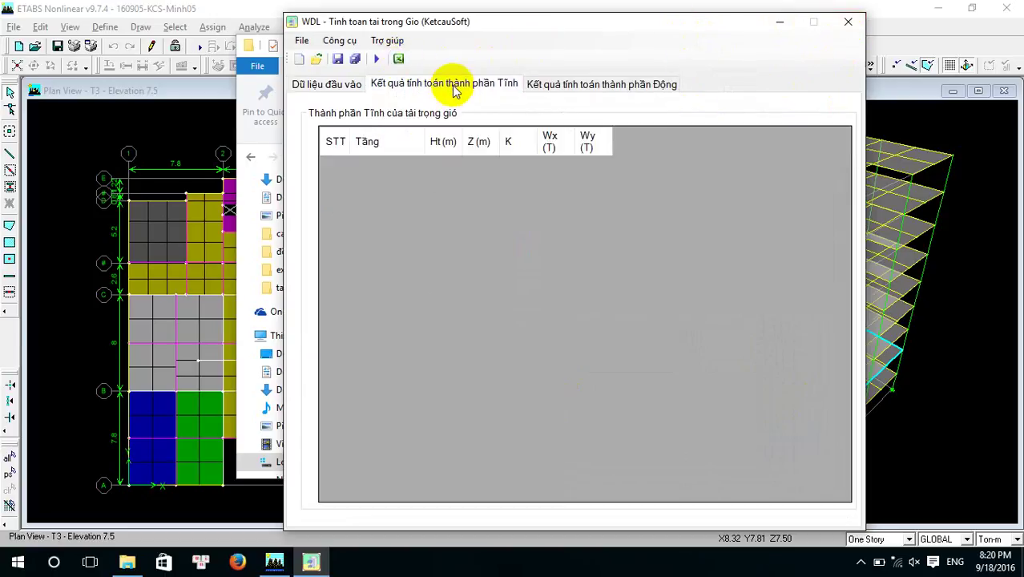
click(334, 85)
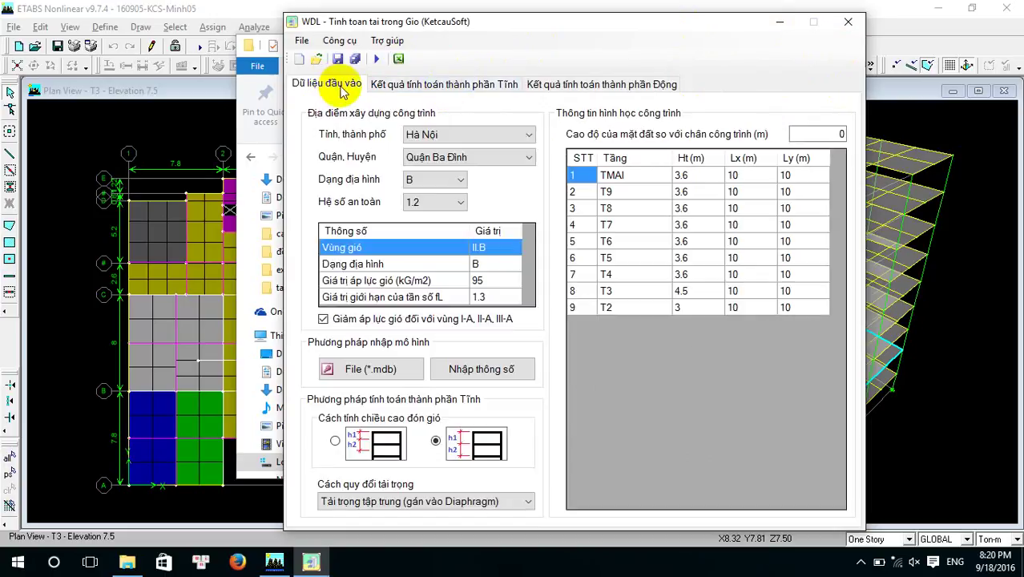
click(437, 86)
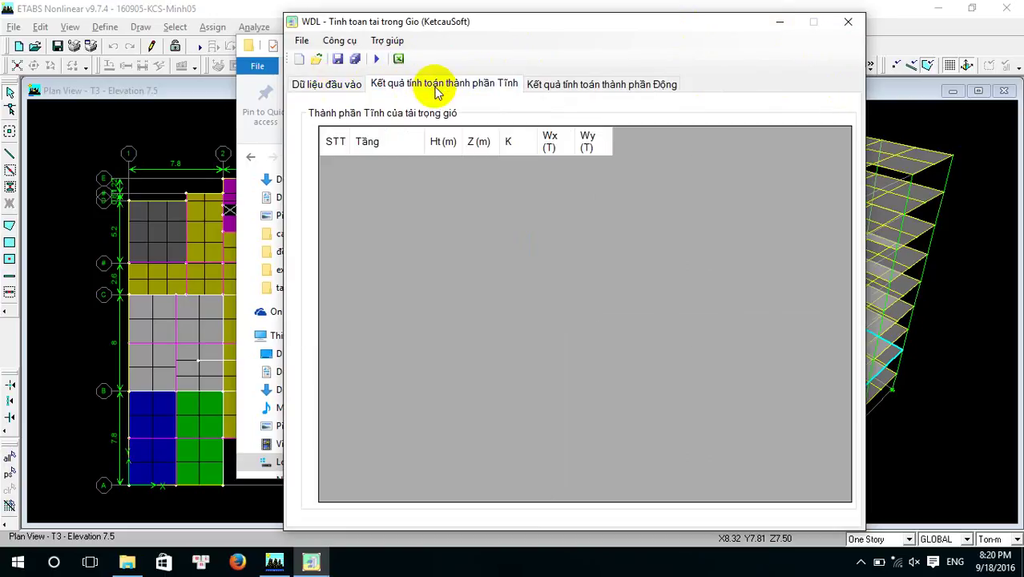
click(581, 85)
click(486, 84)
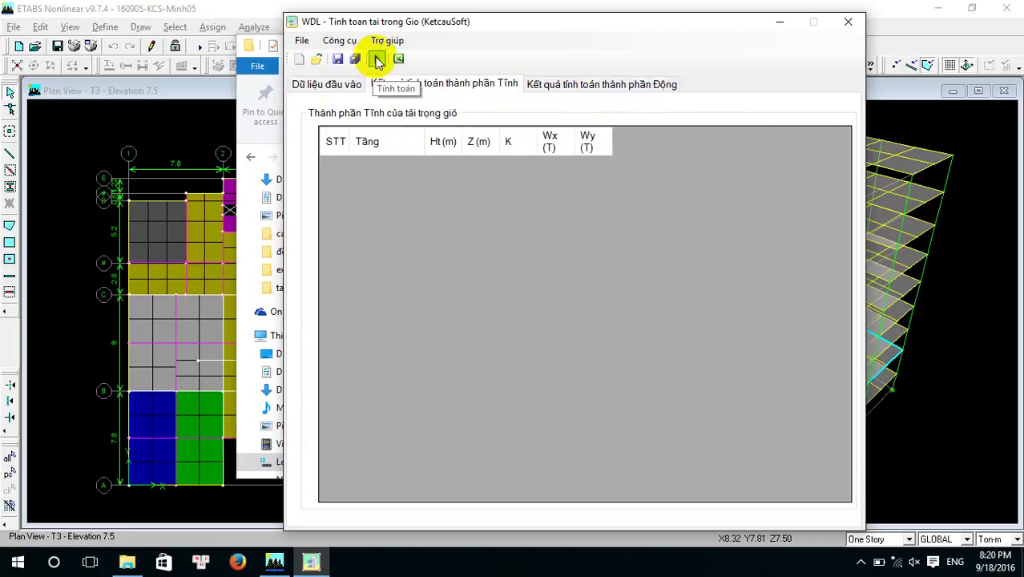
click(340, 85)
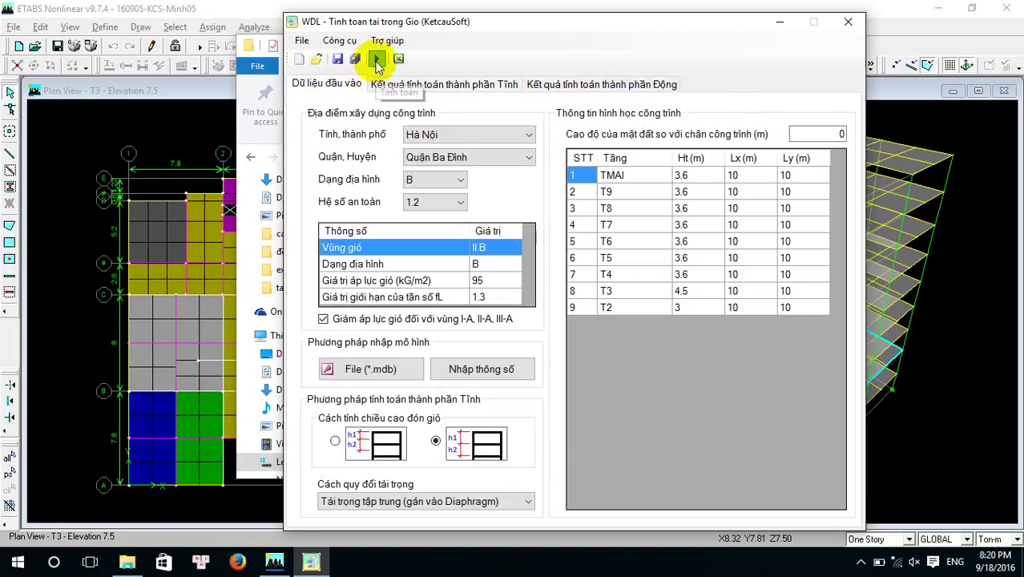
click(376, 62)
click(574, 86)
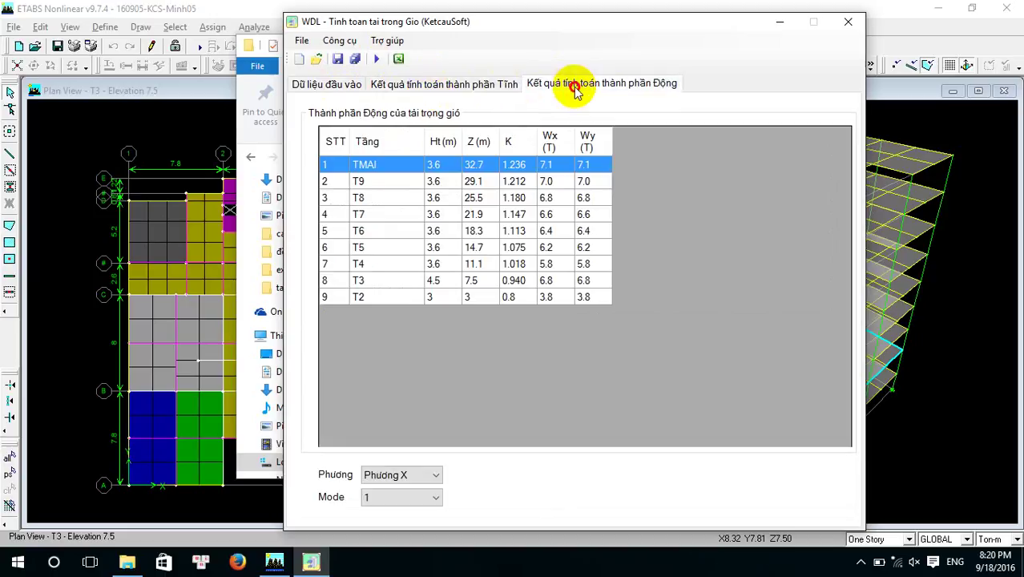
click(484, 84)
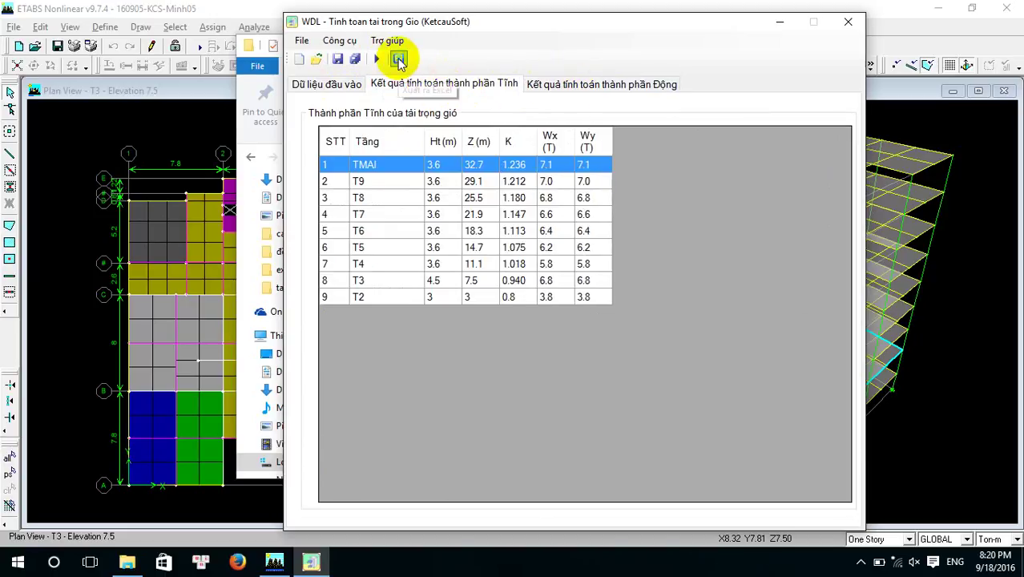
- Export the wind load results to Excel on the Desktop using the Default template
click(398, 61)
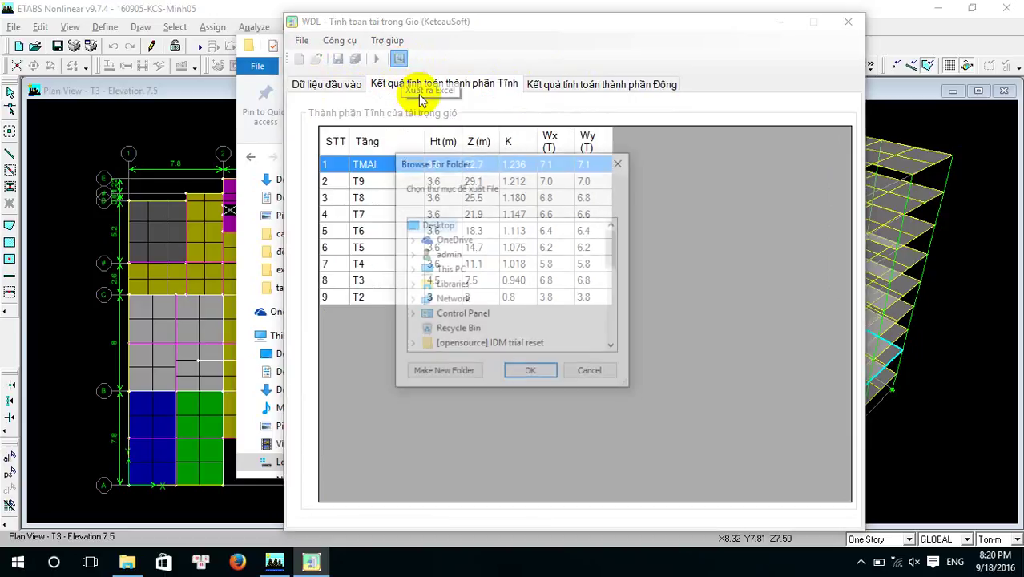
click(447, 227)
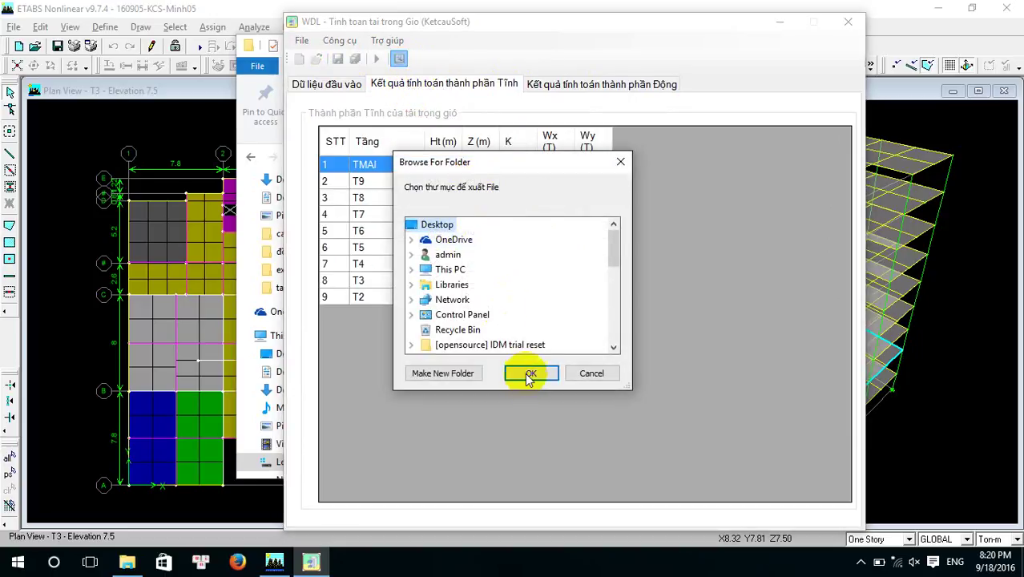
click(531, 375)
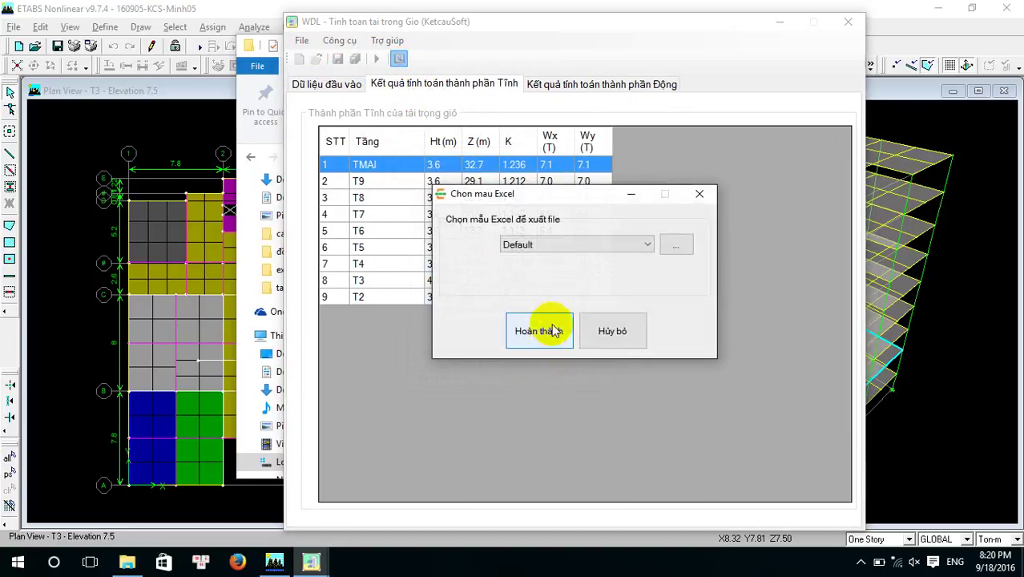
click(550, 335)
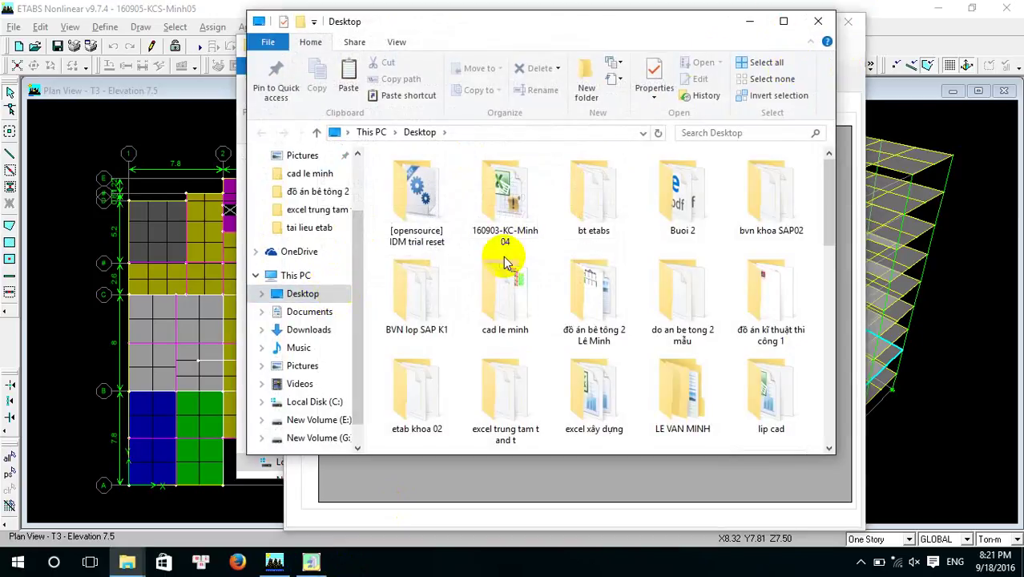
- Close the Desktop folder window, the wind load program, and the WDL folder window
click(845, 29)
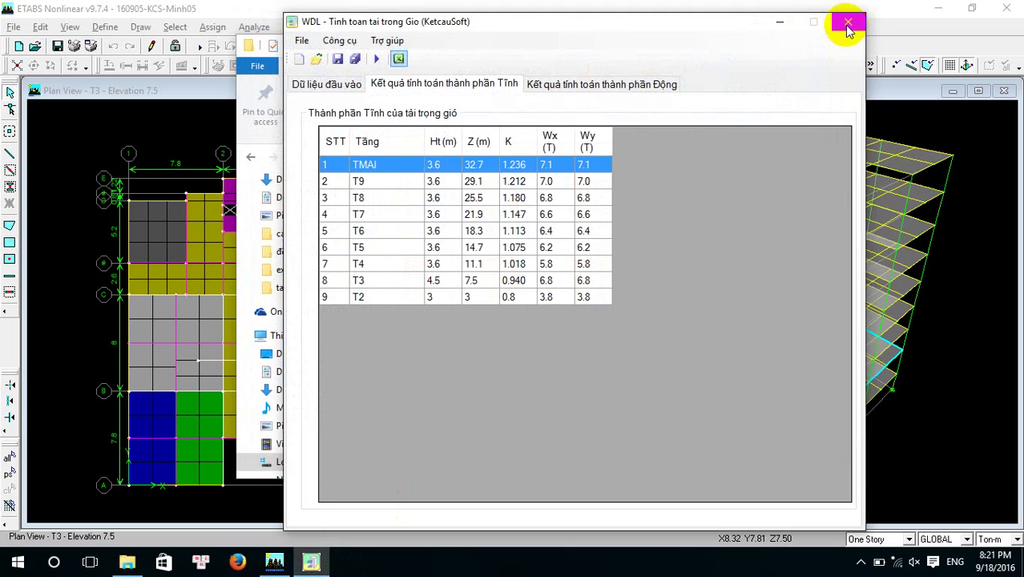
click(847, 24)
click(812, 41)
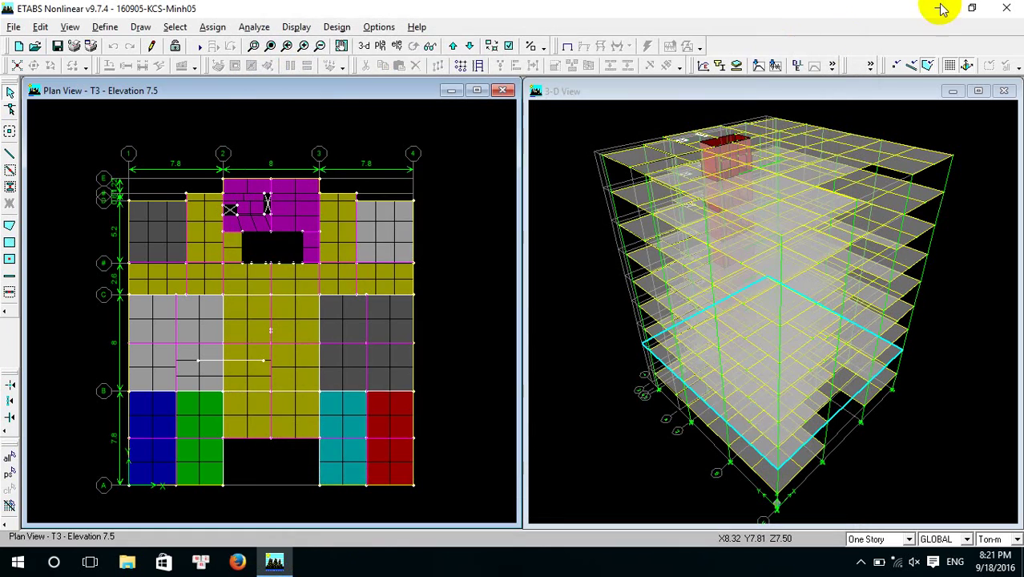
- Minimize ETABS, open 10 03 Gio Dong.xls from the desktop, and review its derived parameters and X-direction wind load table
click(941, 9)
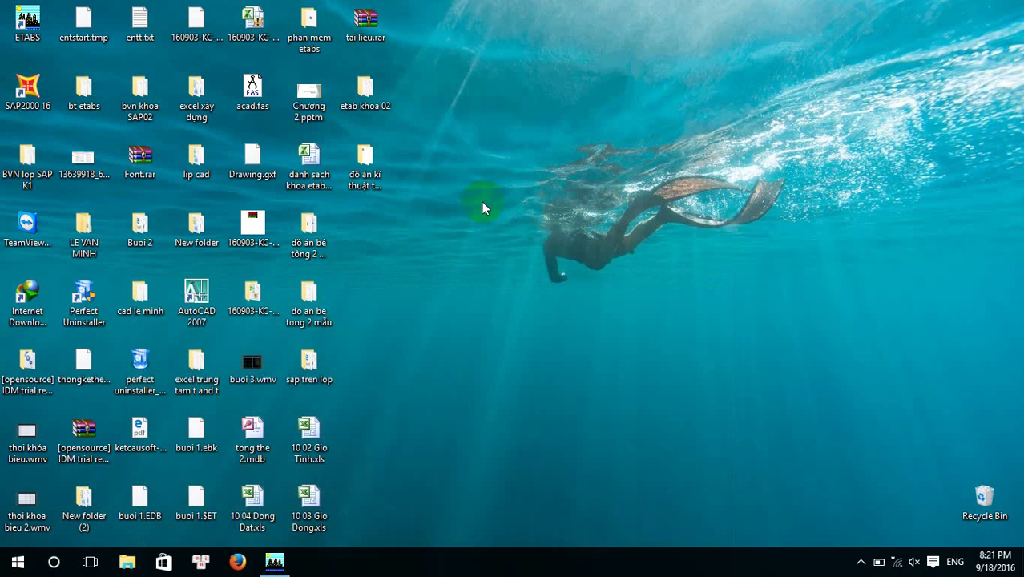
double_click(317, 513)
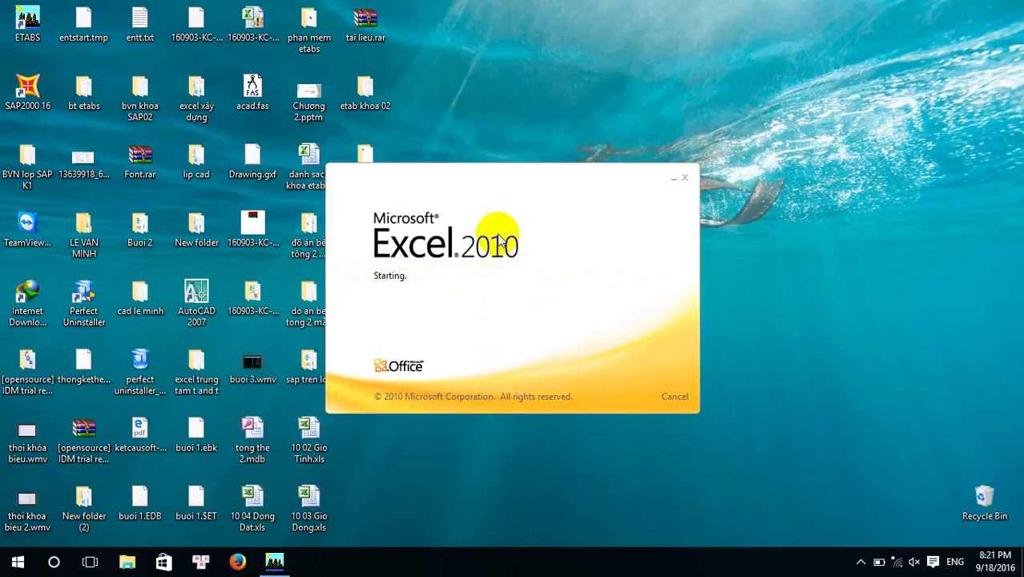
scroll(265, 244, down, 4)
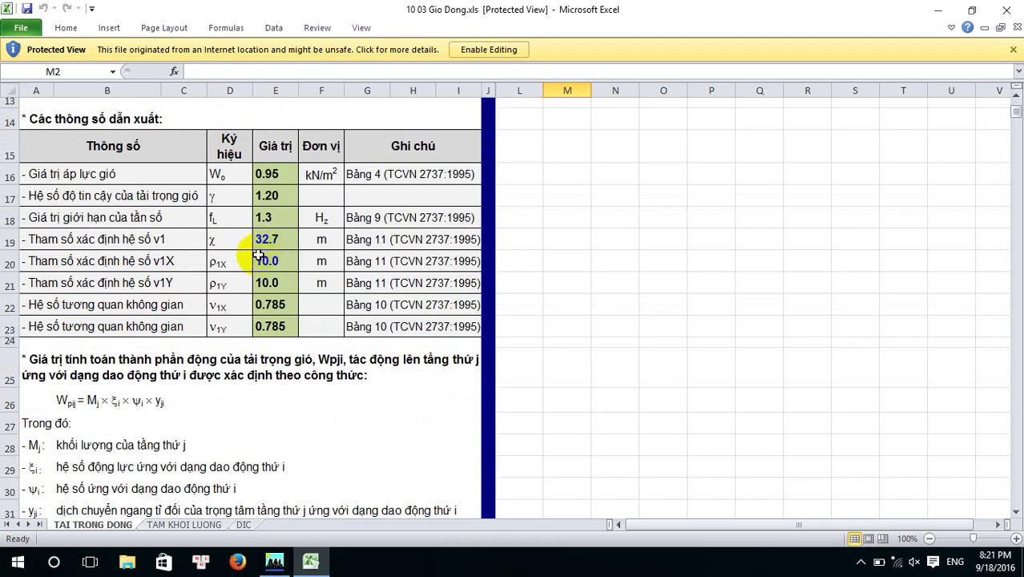
scroll(258, 255, down, 20)
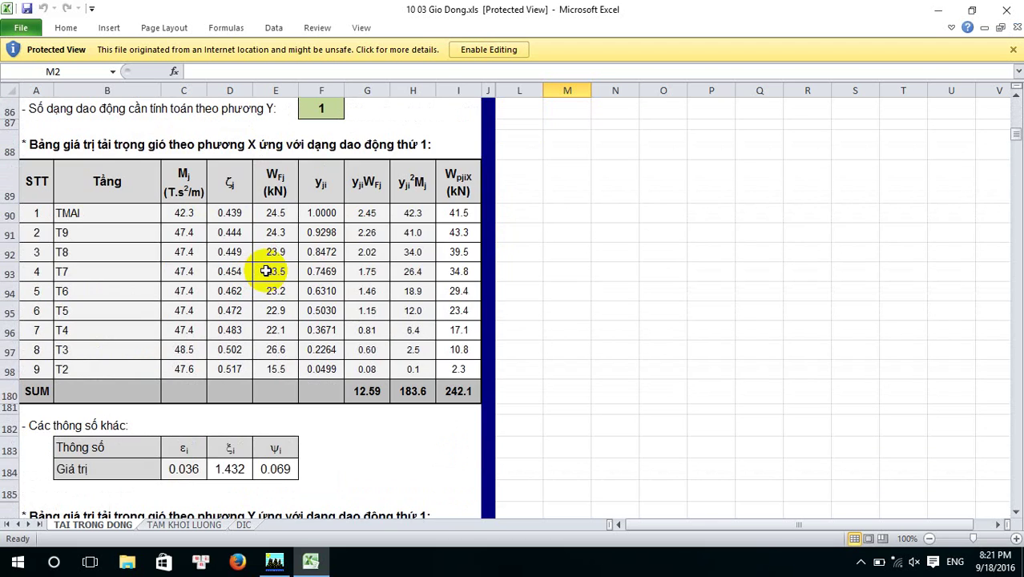
- Examine the X- and Y-direction wind load tables and the dynamic component formulas on the TAI TRONG DONG sheet
scroll(266, 271, down, 10)
scroll(260, 274, up, 4)
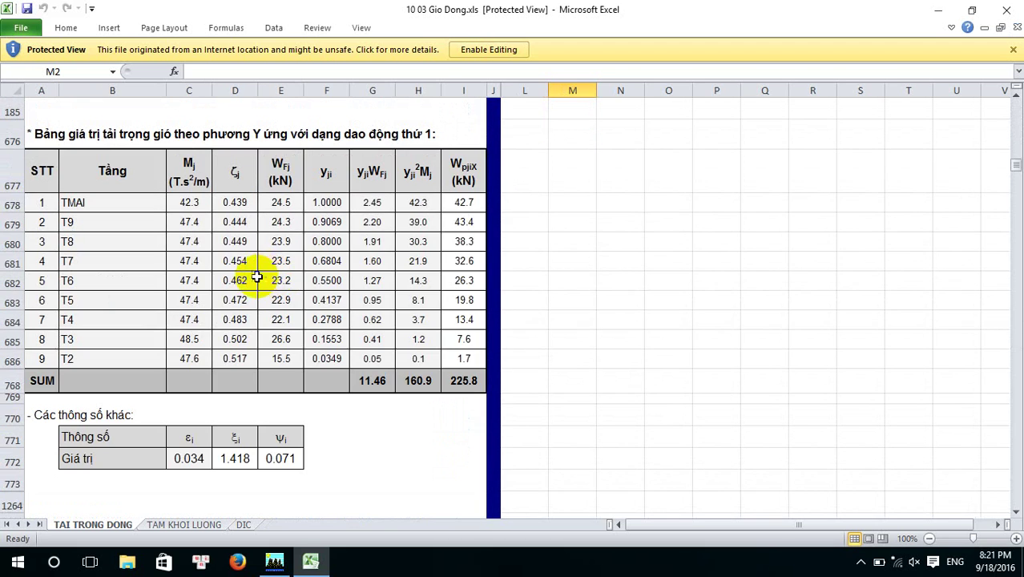
scroll(269, 276, up, 6)
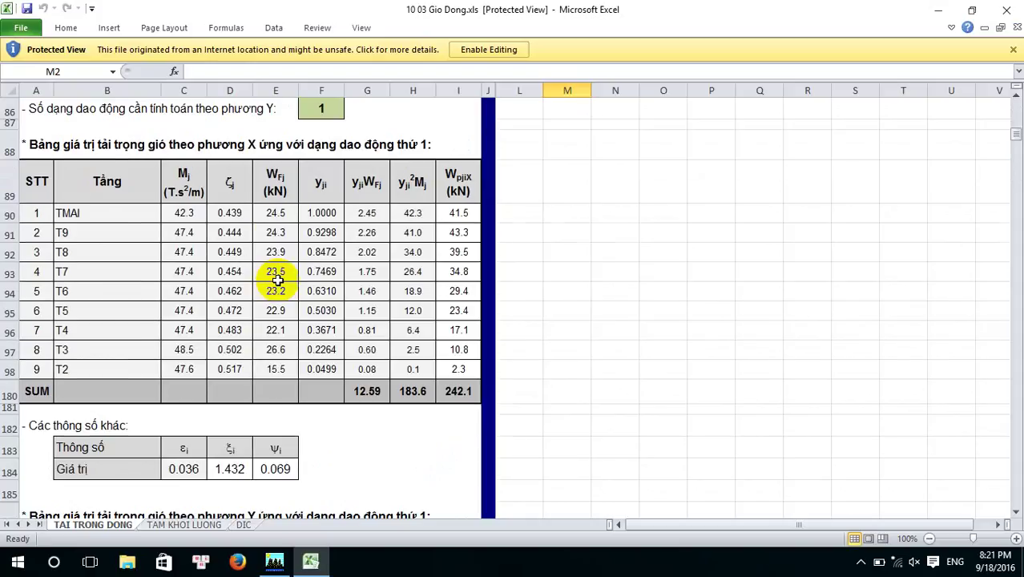
scroll(275, 262, down, 2)
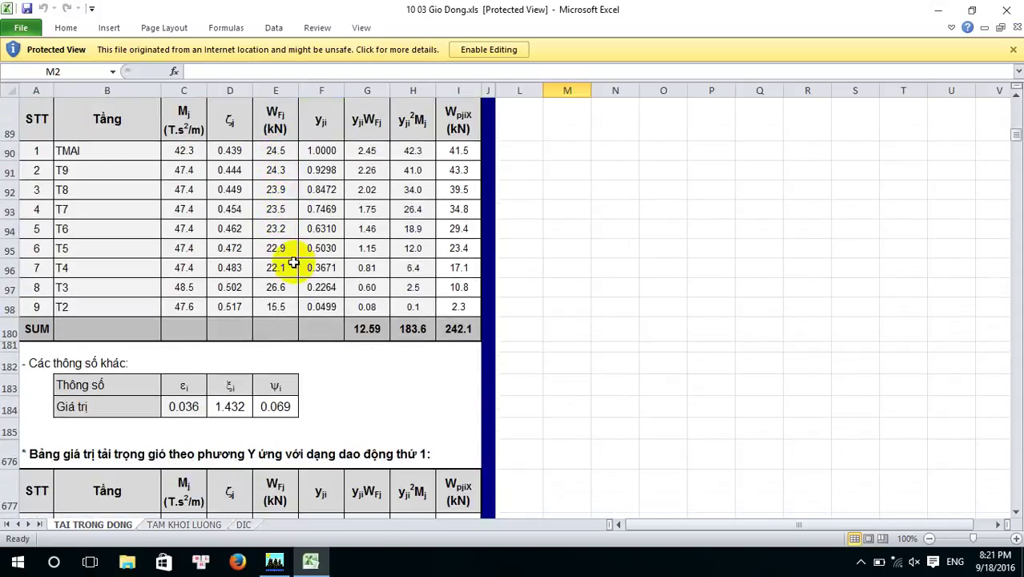
scroll(321, 310, up, 3)
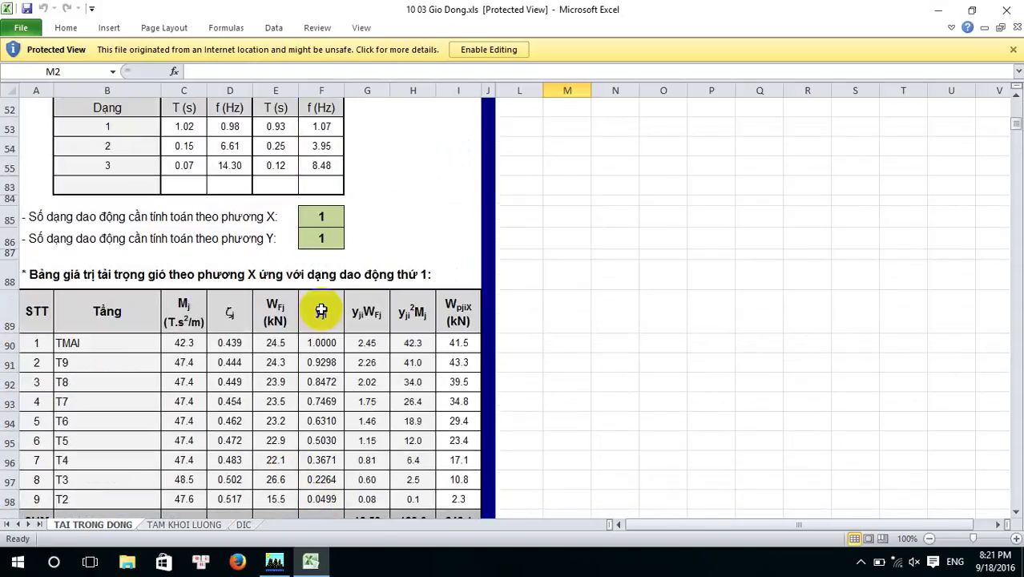
scroll(289, 277, up, 7)
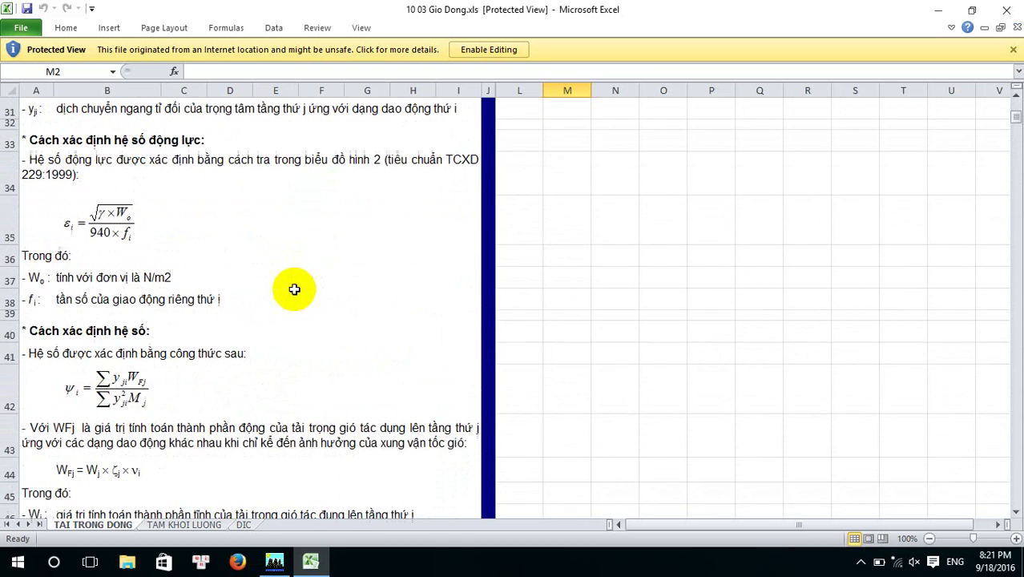
scroll(294, 290, up, 10)
scroll(312, 291, down, 6)
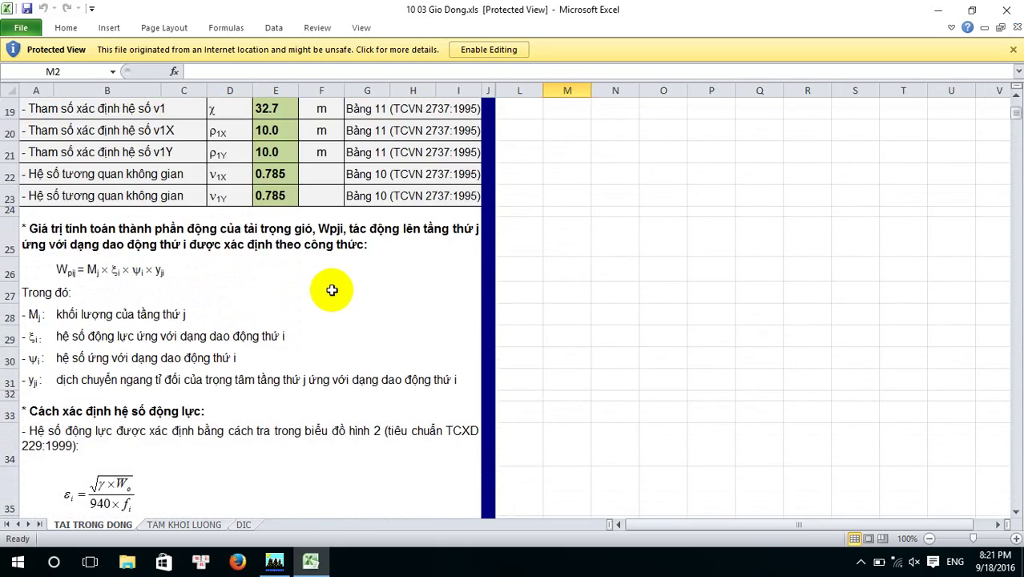
scroll(332, 290, down, 15)
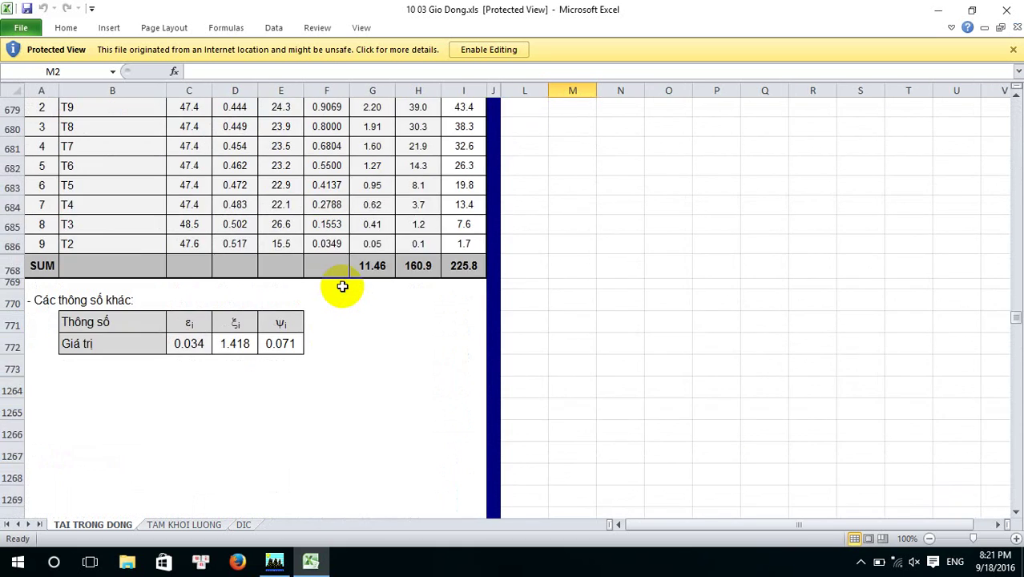
- Enable editing of 10 03 Gio Dong.xls and compare the X- and Y-direction wind load tables with the coefficient formulas
scroll(321, 292, down, 1)
scroll(267, 312, up, 1)
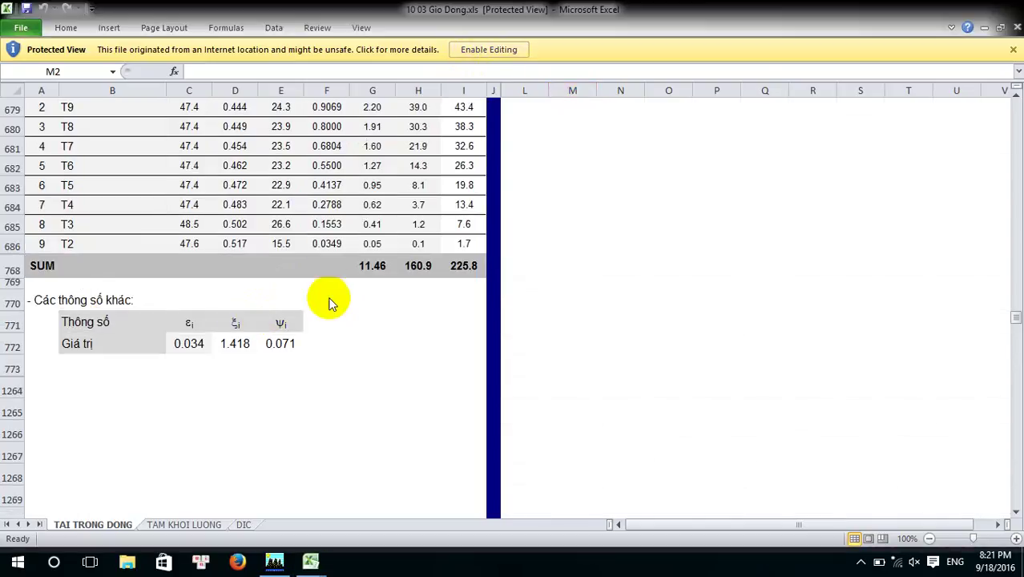
scroll(331, 321, up, 1)
scroll(350, 288, up, 3)
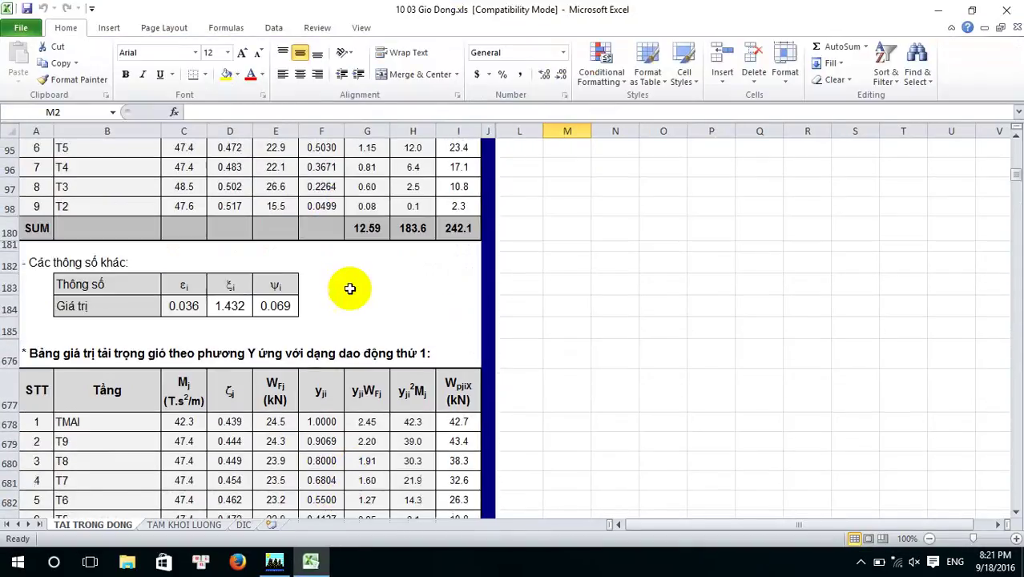
scroll(350, 289, up, 4)
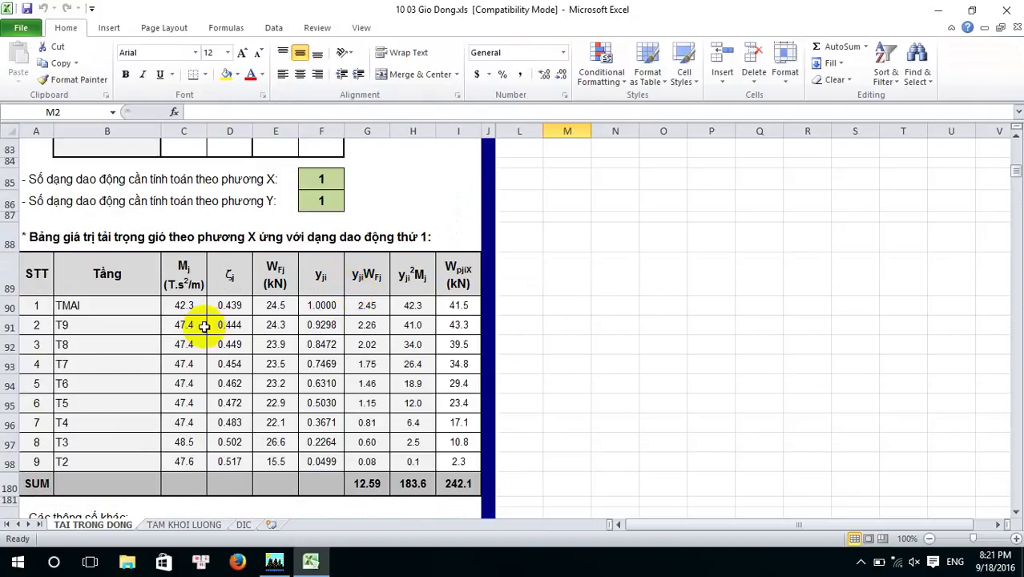
scroll(208, 326, up, 15)
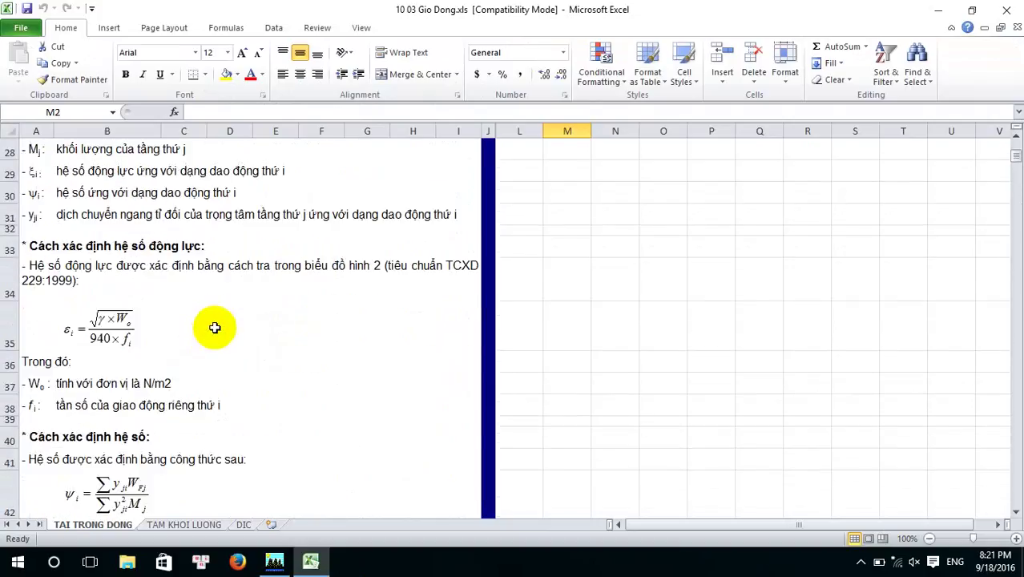
scroll(231, 366, down, 15)
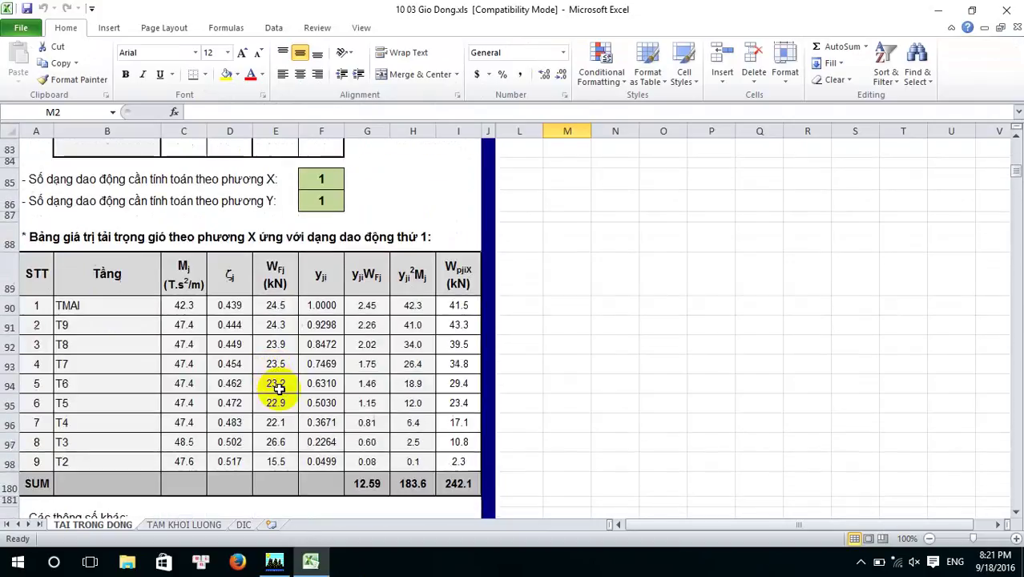
scroll(278, 387, down, 4)
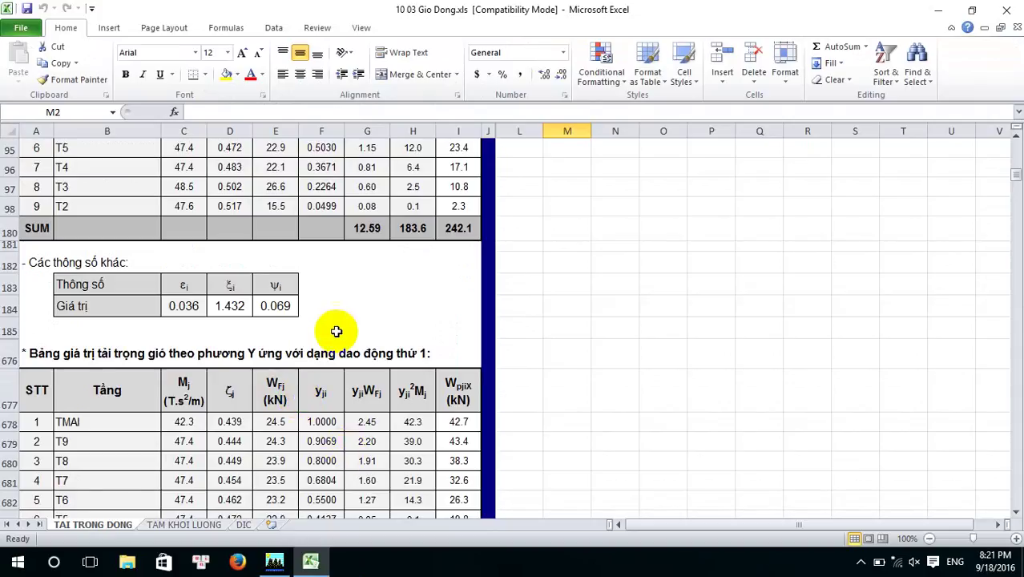
scroll(332, 332, up, 2)
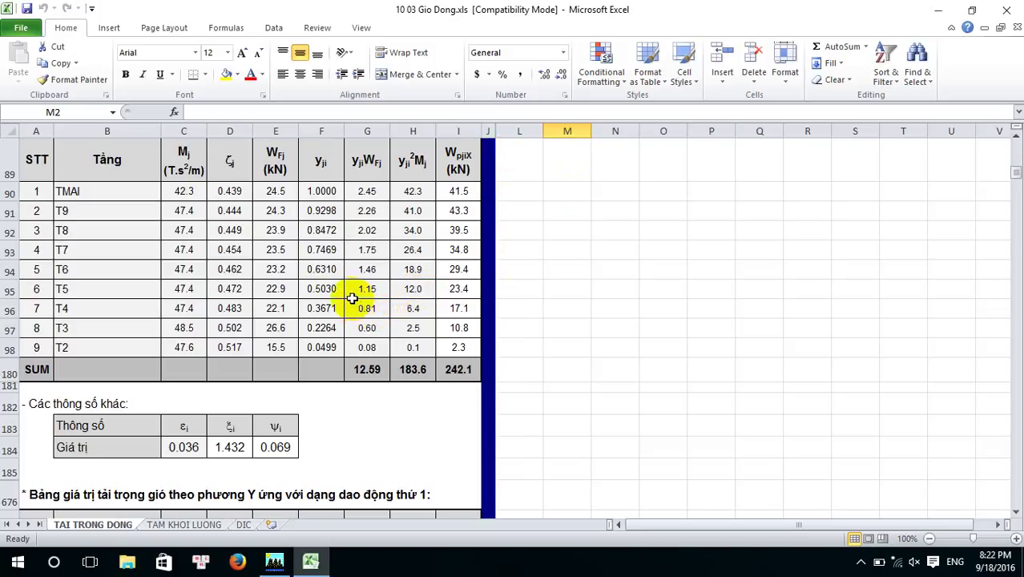
scroll(318, 332, up, 19)
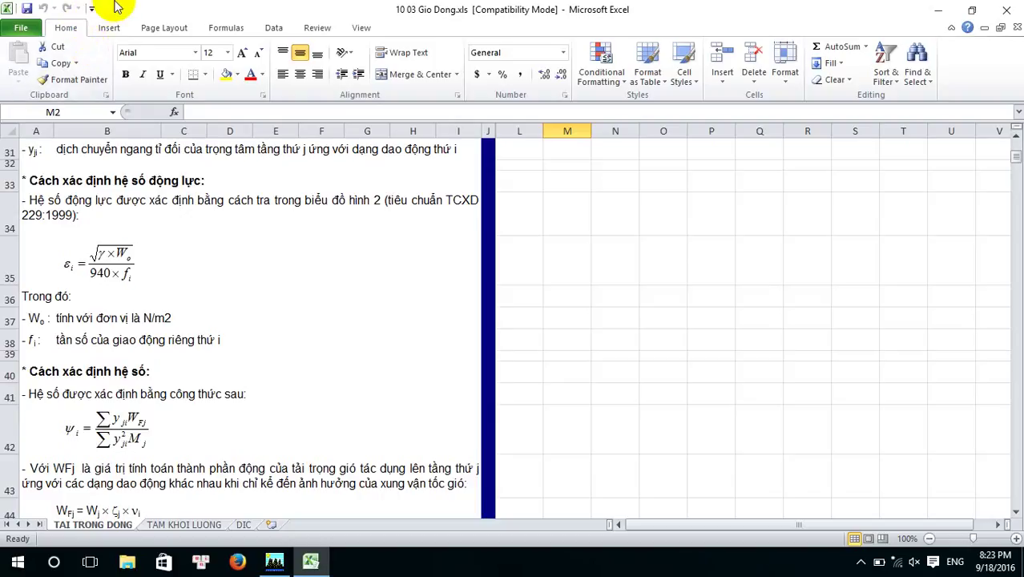
- Switch to ETABS, inspect the user-defined diaphragm wind loads of static load case GX, and leave the load case definitions without changes
click(273, 564)
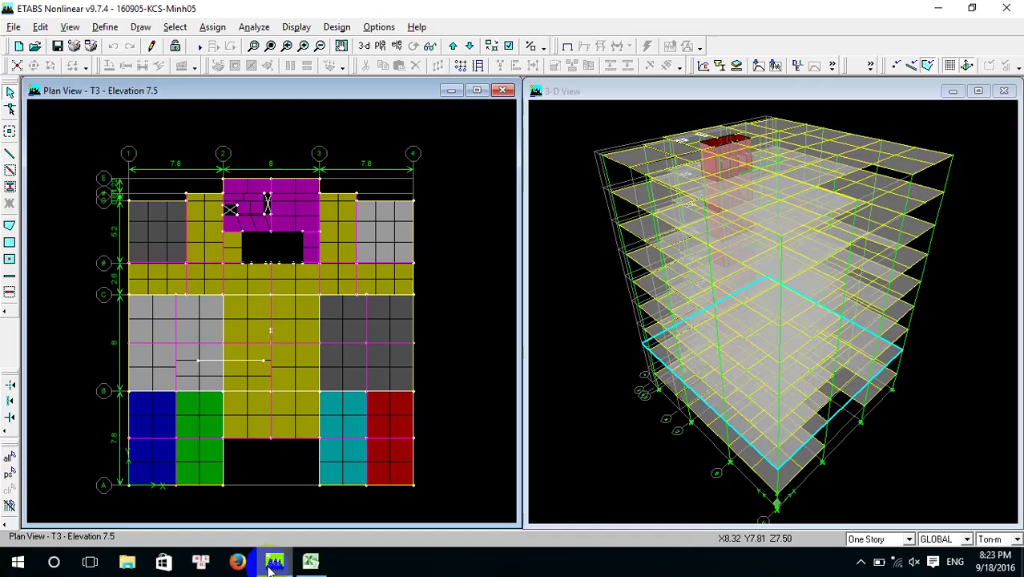
click(111, 29)
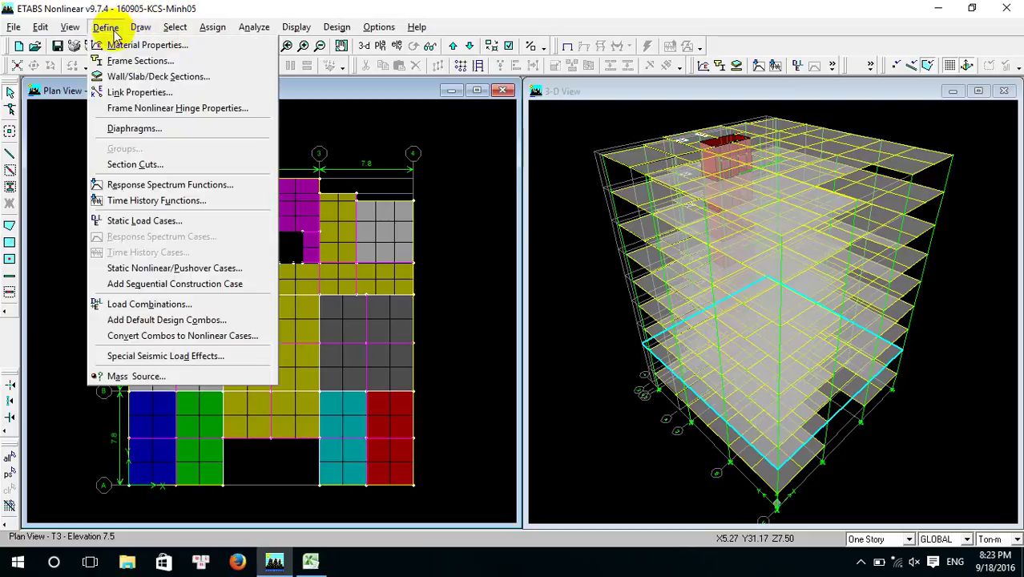
click(161, 221)
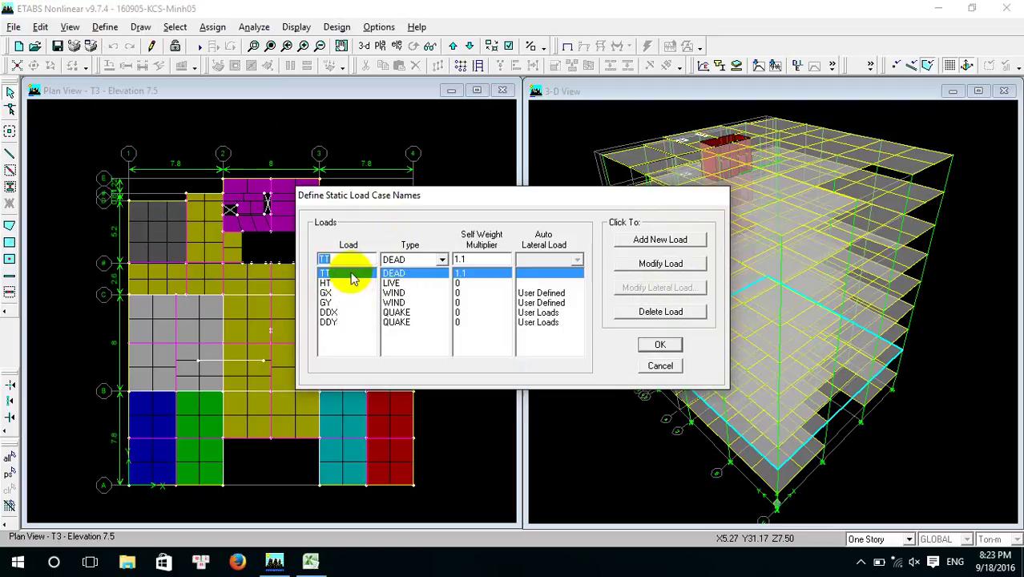
click(341, 261)
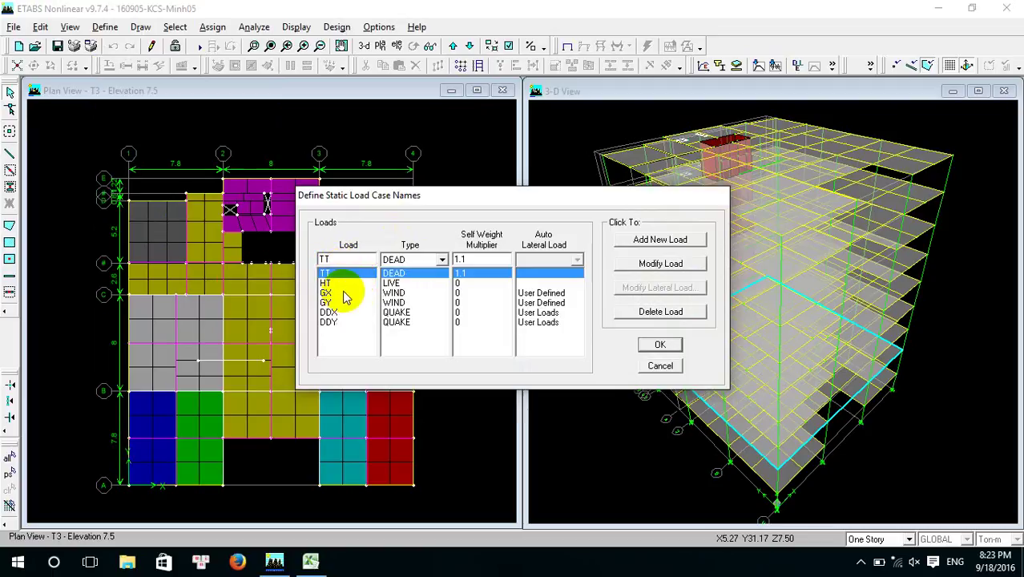
click(343, 293)
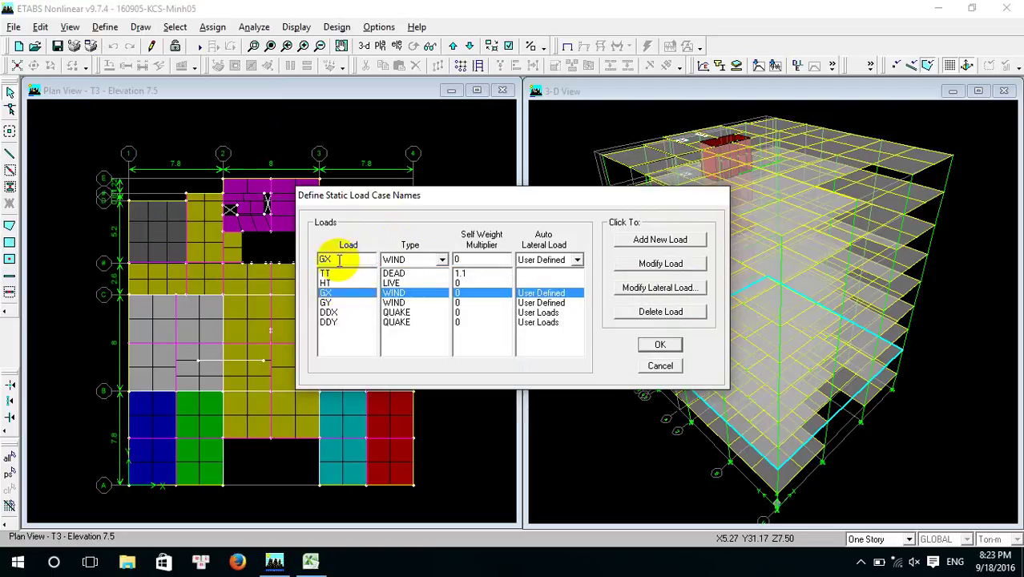
double_click(333, 258)
click(325, 259)
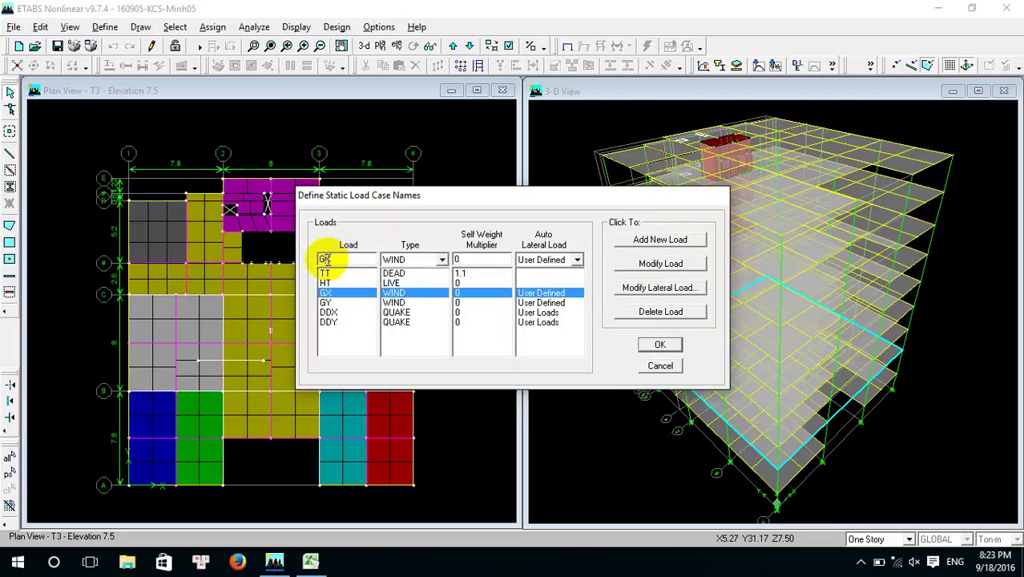
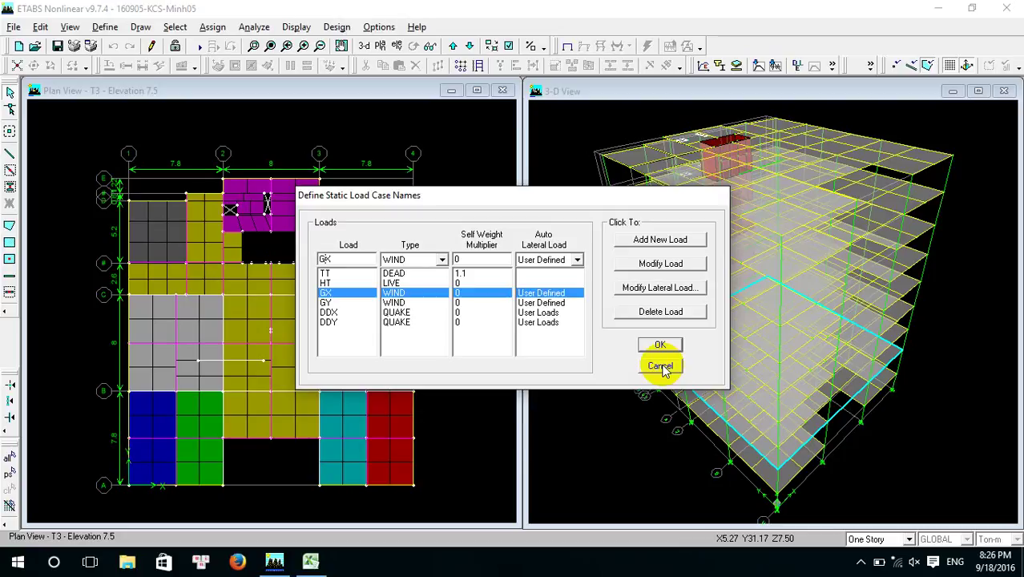
click(634, 289)
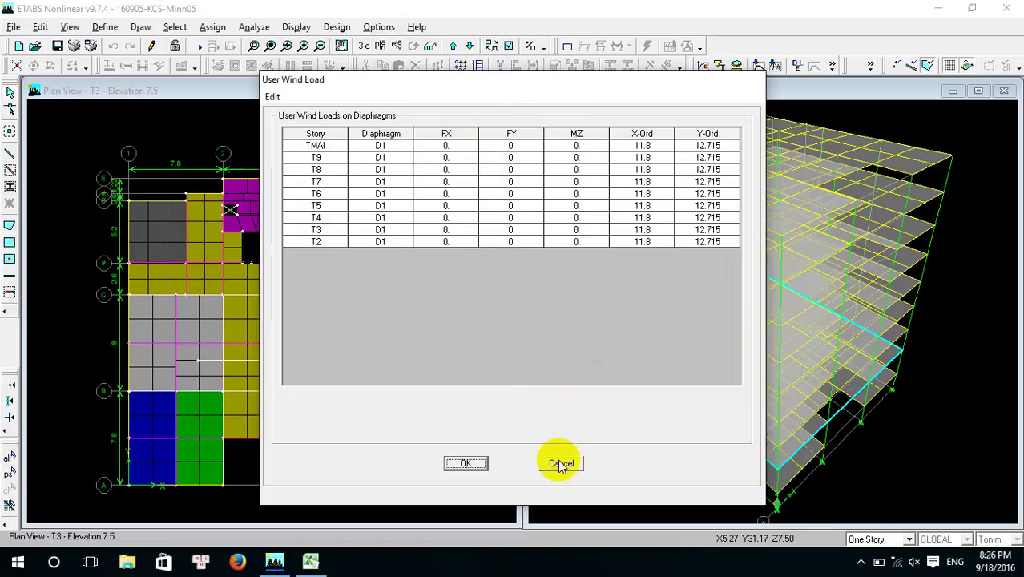
click(561, 465)
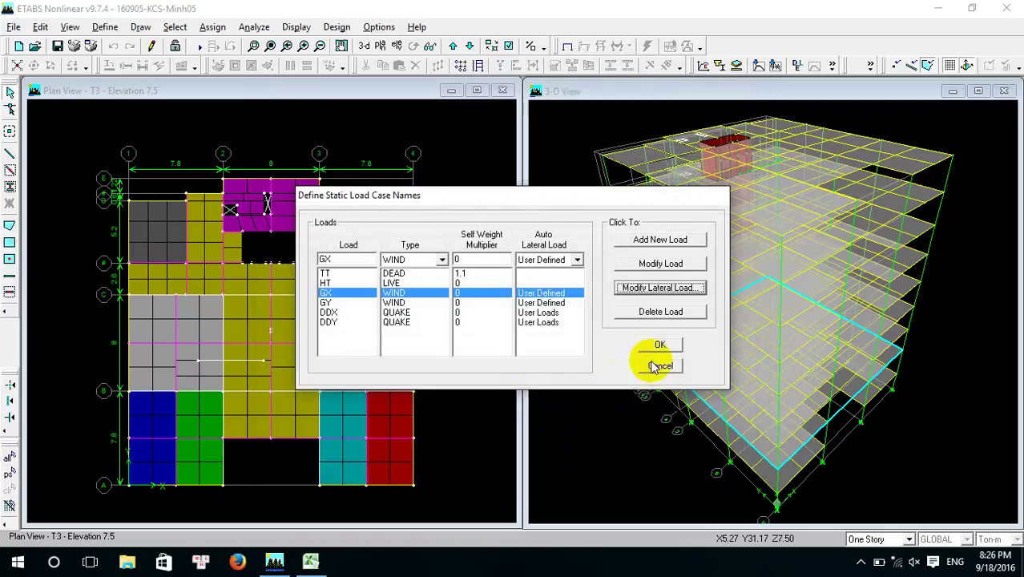
click(659, 367)
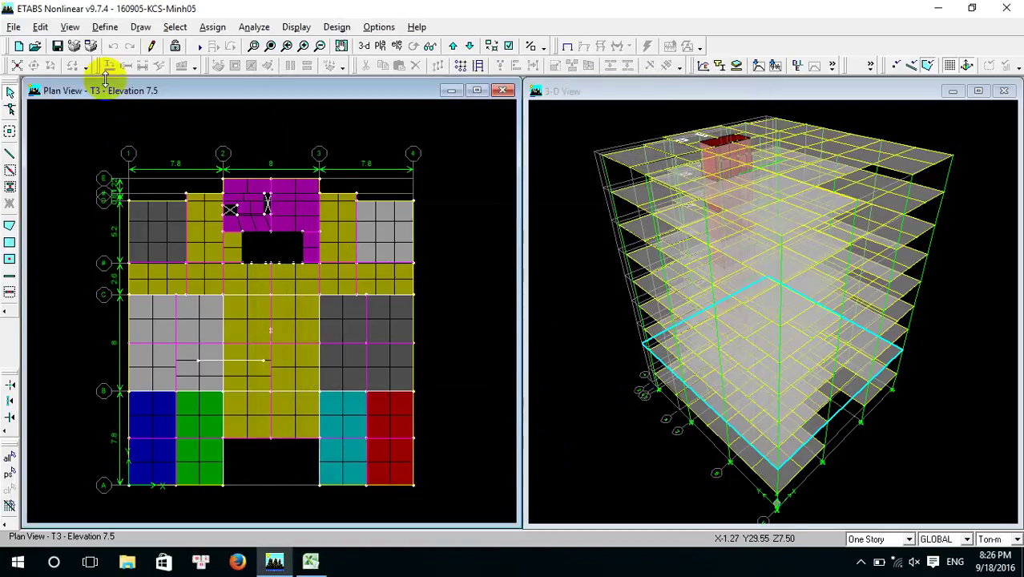
- Open the load combination definitions and look through the combinations from DCON1 to DCON26
click(105, 27)
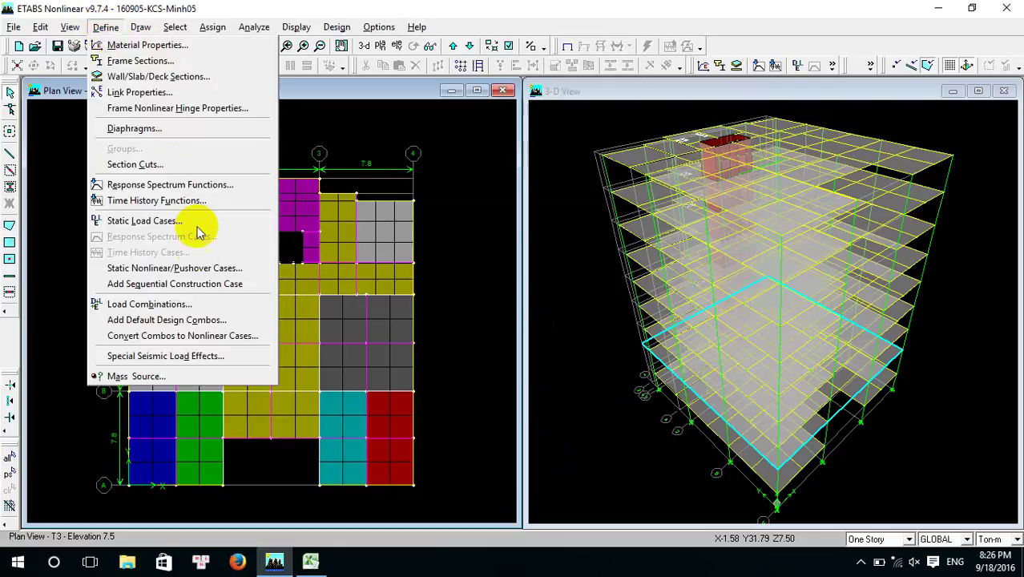
click(190, 308)
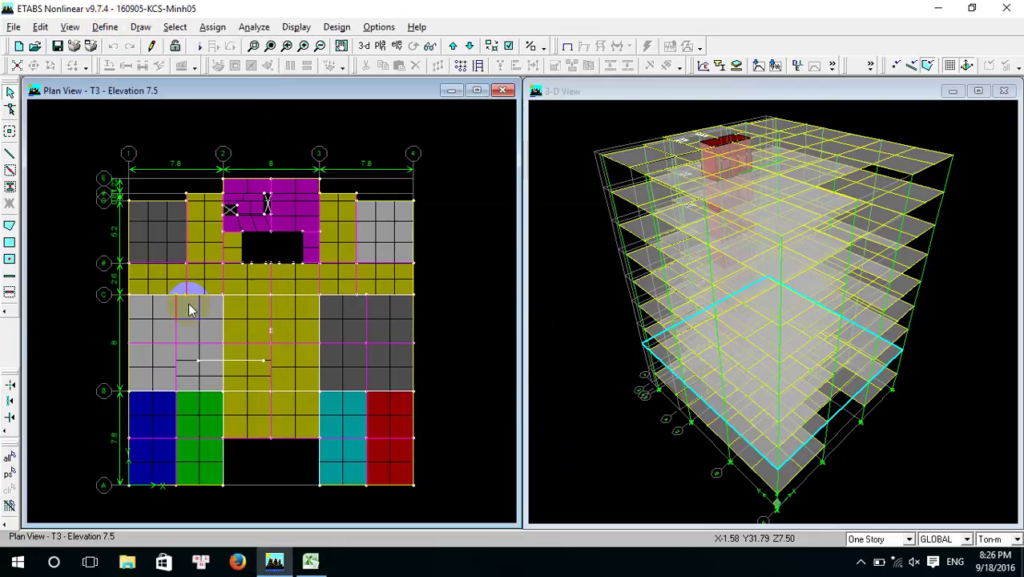
drag(461, 291, 464, 224)
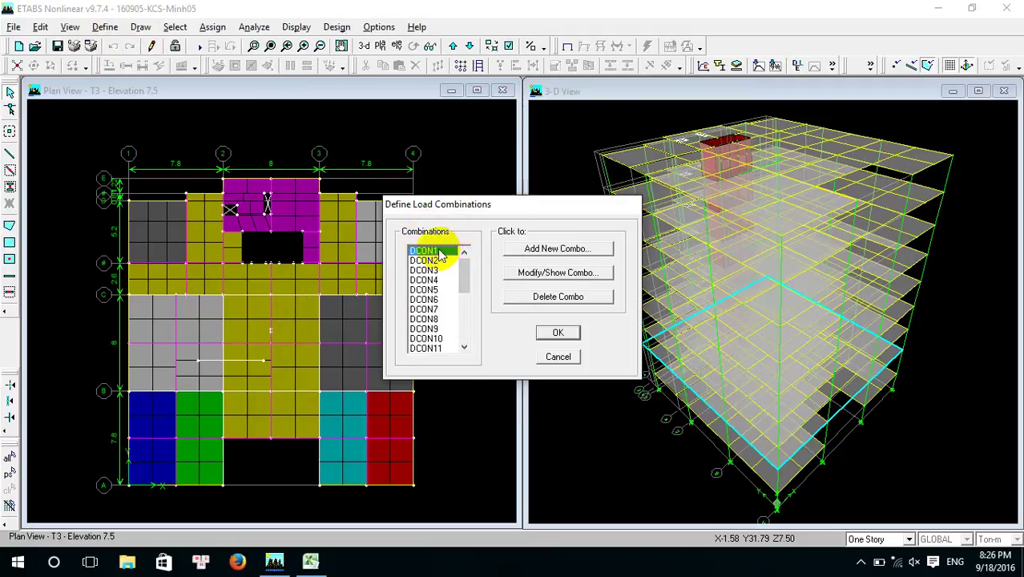
drag(436, 253, 434, 509)
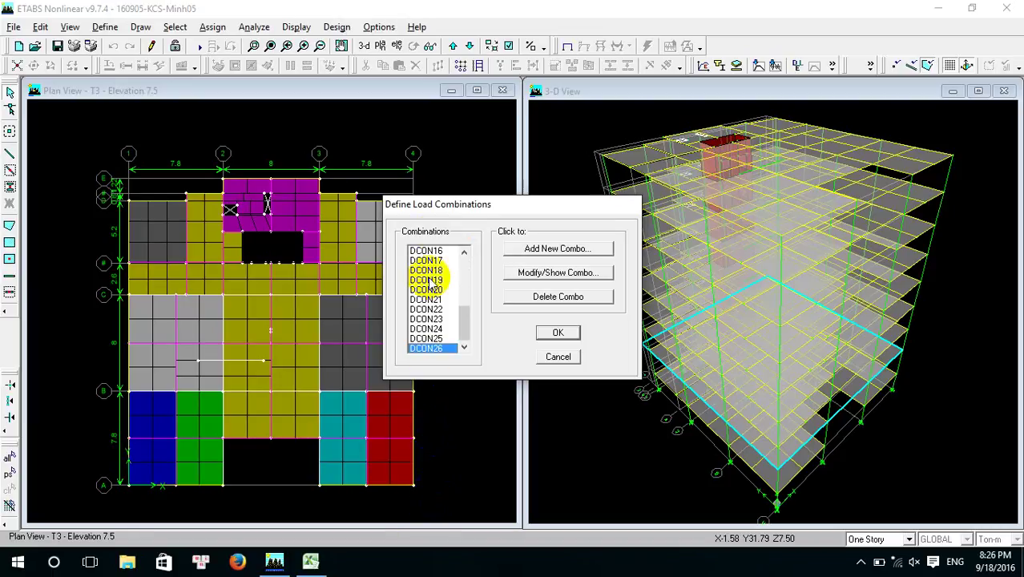
click(435, 339)
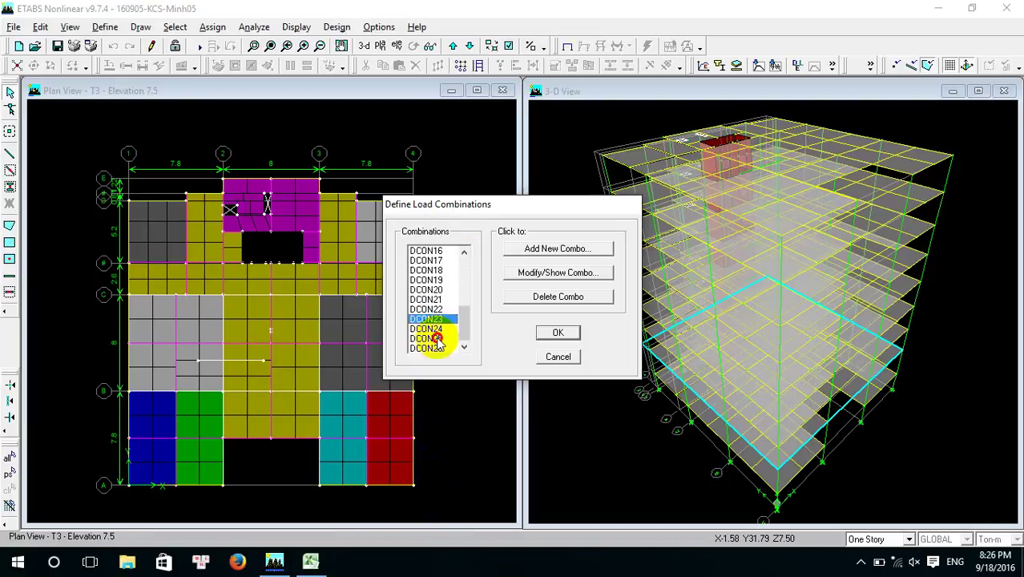
click(437, 280)
click(433, 328)
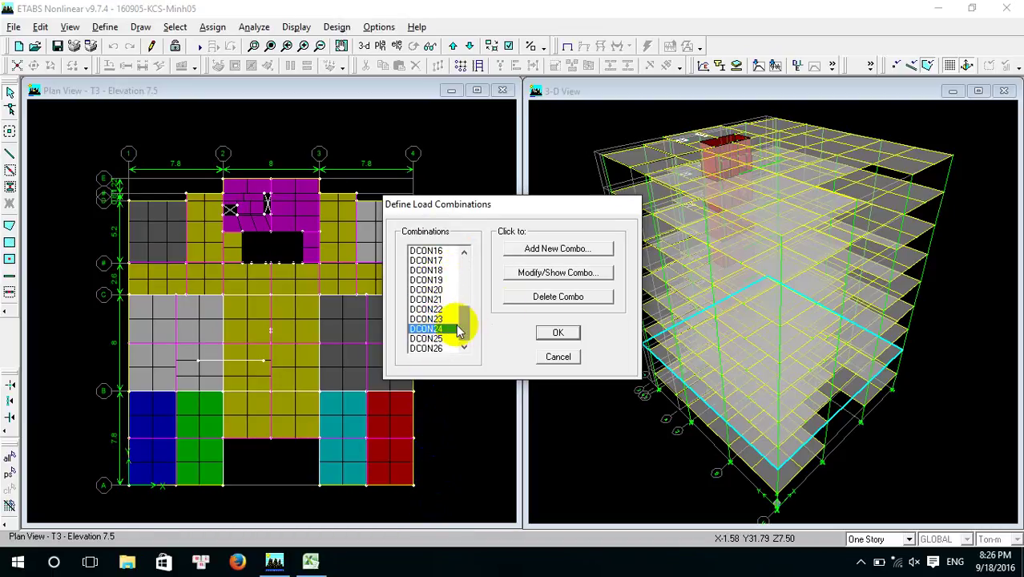
click(451, 250)
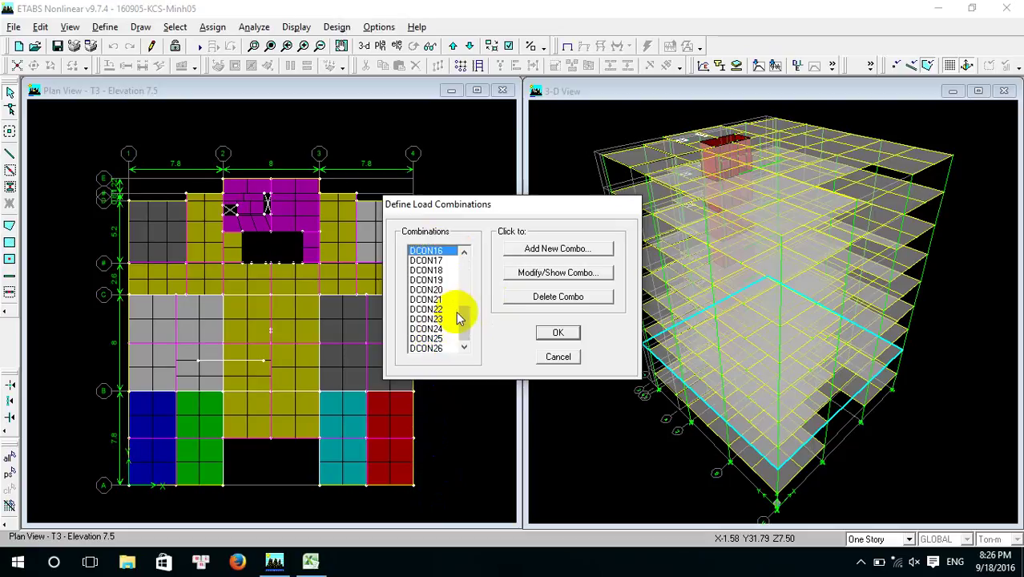
- Delete the load combinations DCON2 through DCON10
drag(458, 316, 449, 258)
click(441, 261)
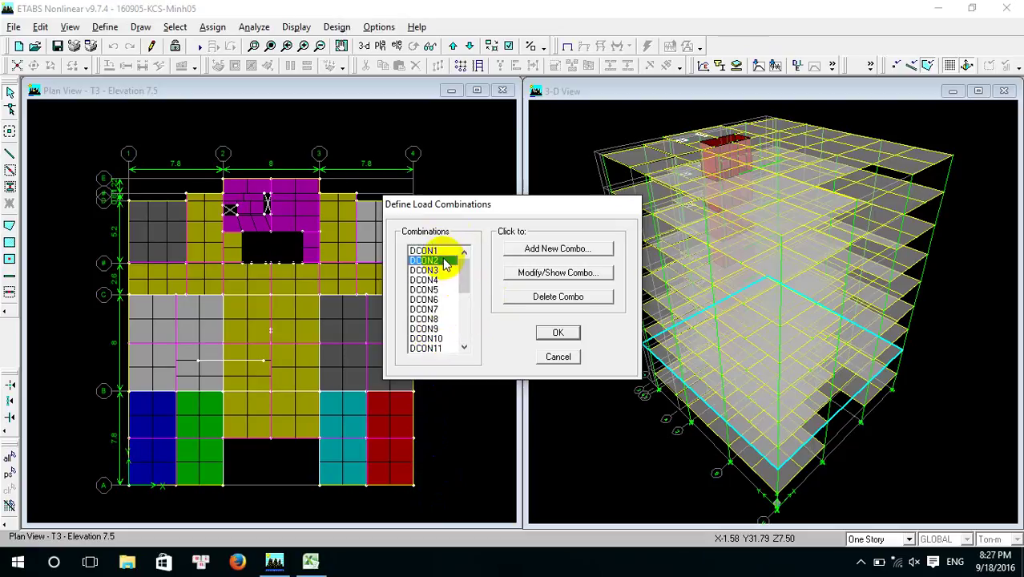
click(539, 296)
click(539, 295)
click(538, 296)
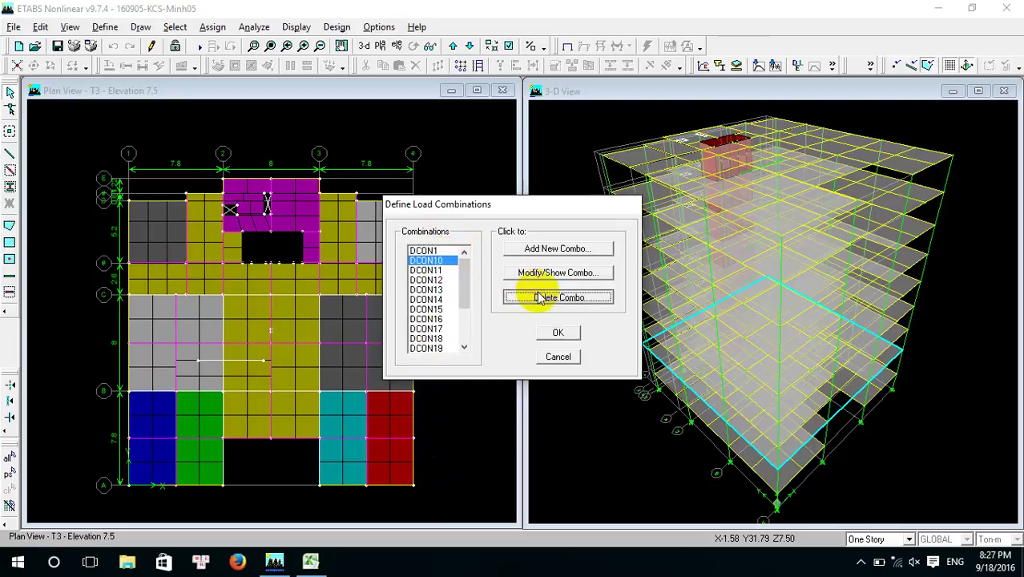
click(539, 296)
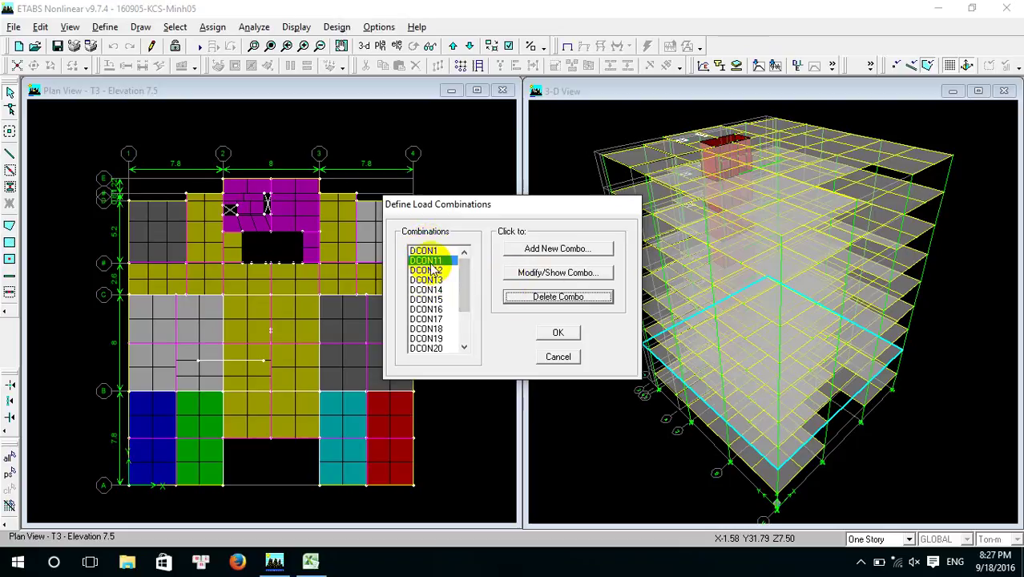
- Delete the remaining load combinations, DCON1 and DCON11 through DCON26, and close the definitions without saving the deletions
mouse_move(434, 272)
mouse_down()
mouse_move(433, 294)
mouse_move(437, 261)
mouse_up()
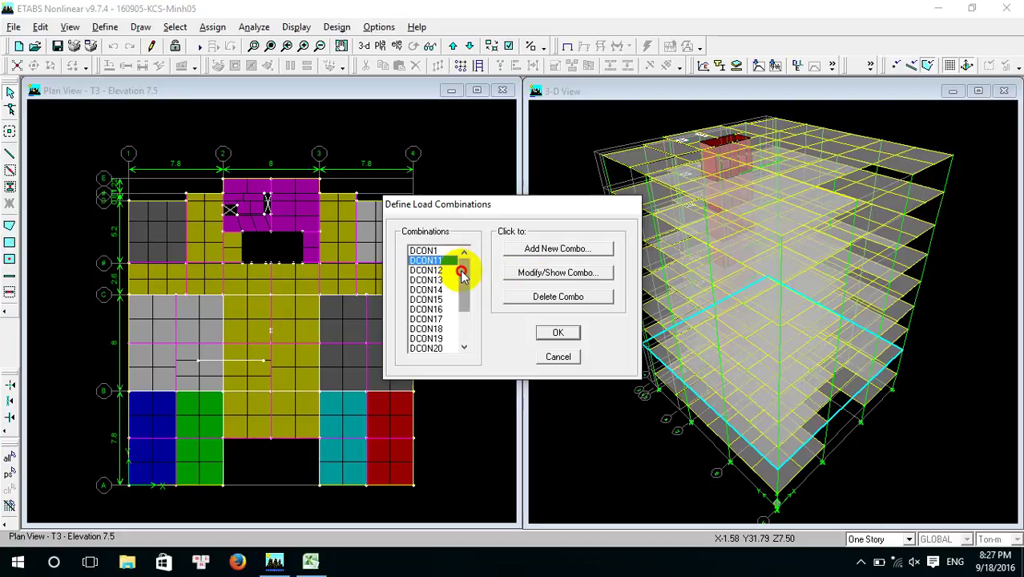
click(530, 297)
click(530, 297)
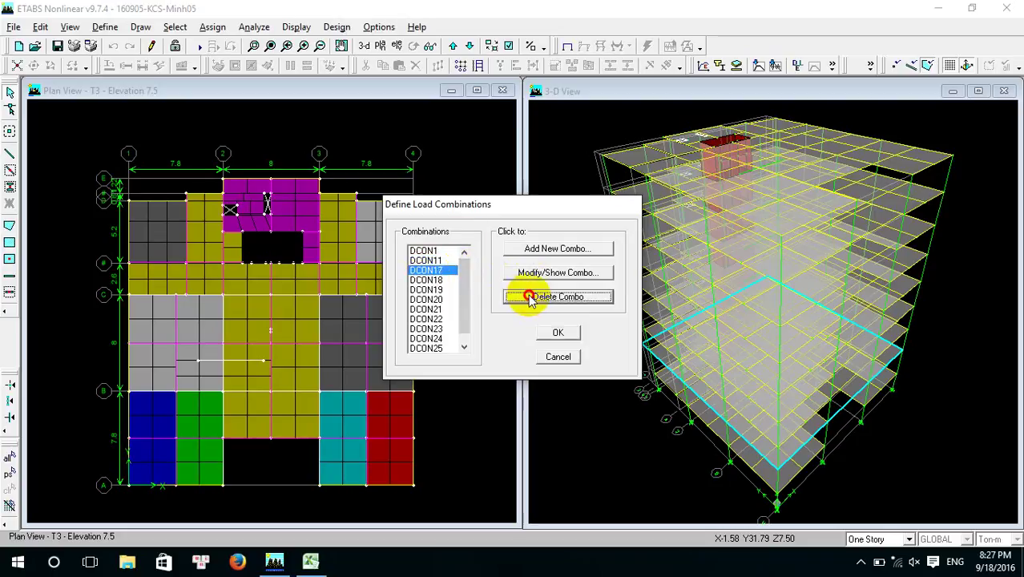
click(531, 297)
click(531, 298)
click(531, 297)
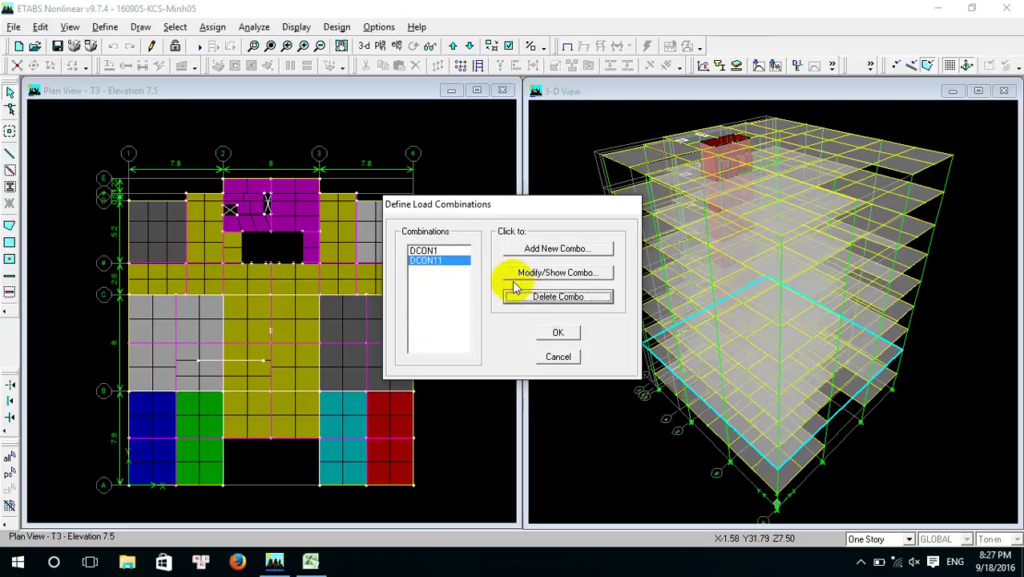
click(531, 297)
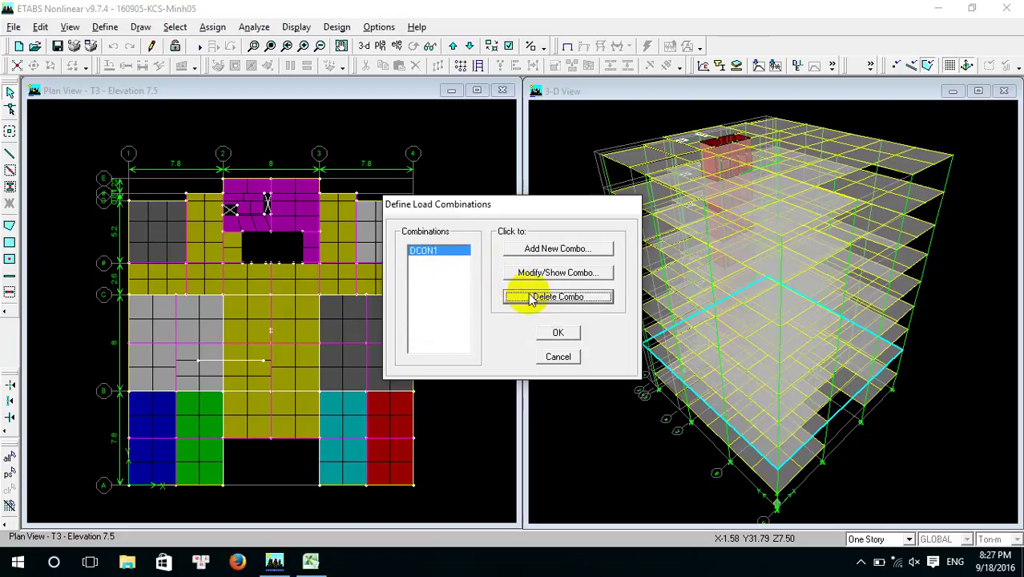
click(531, 298)
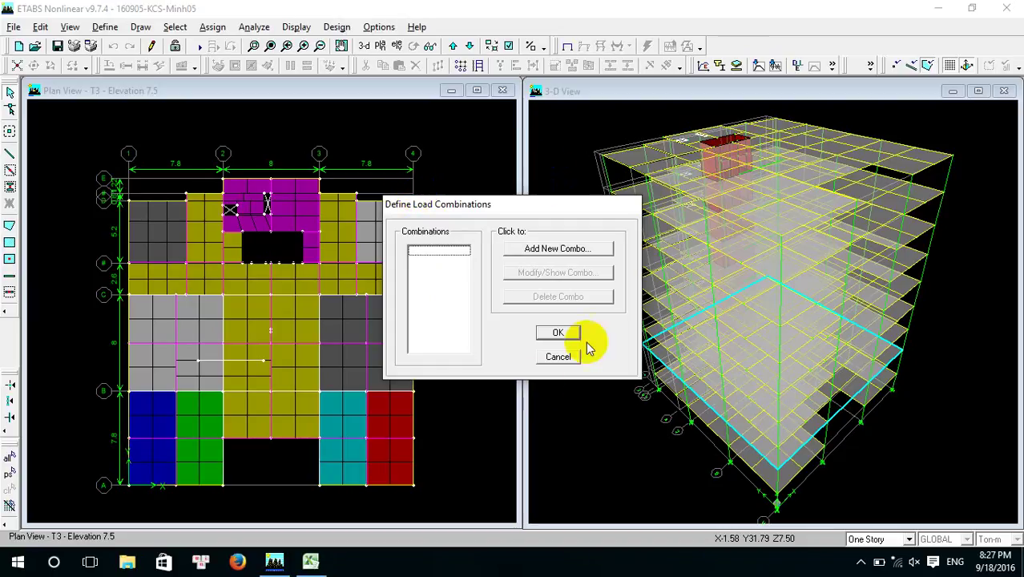
click(559, 357)
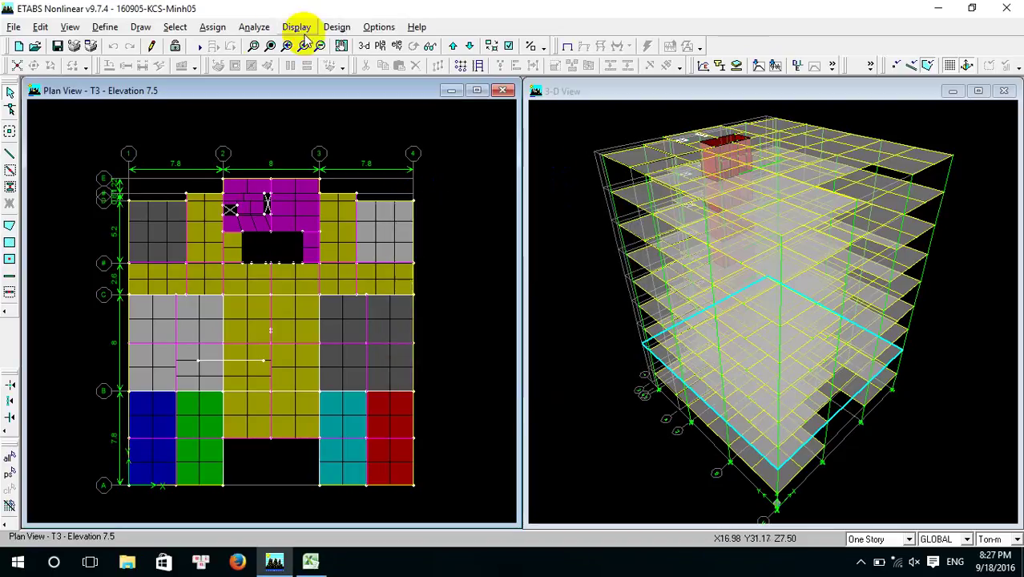
- Open the static load case definitions, check the DDX earthquake and GX wind cases, and leave them without changes
click(105, 27)
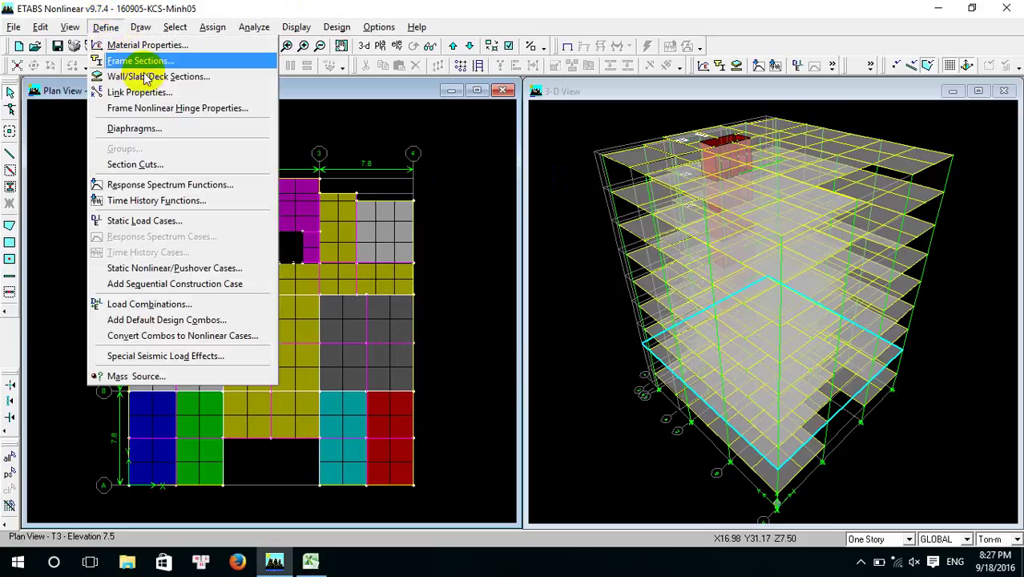
click(156, 222)
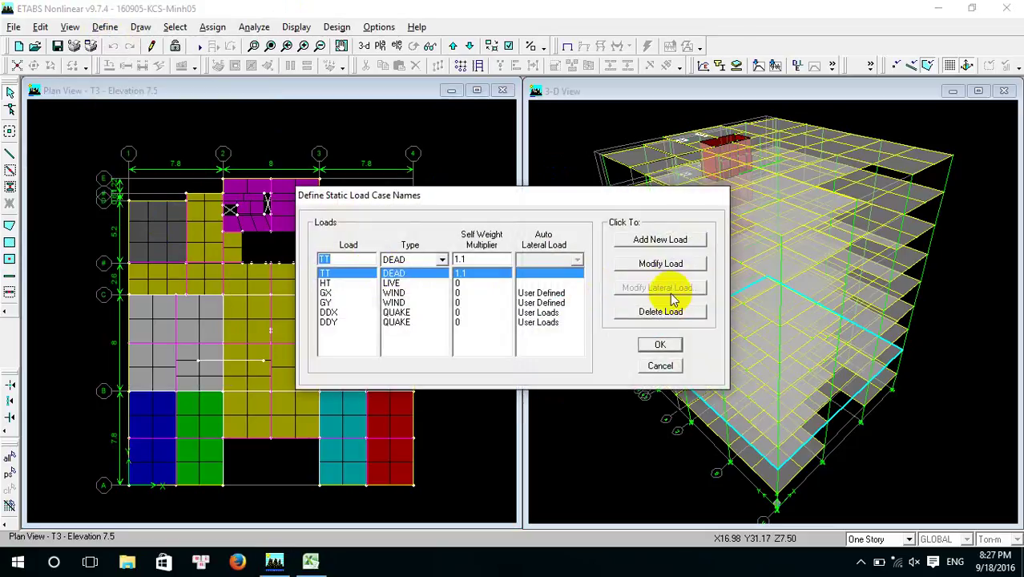
click(333, 312)
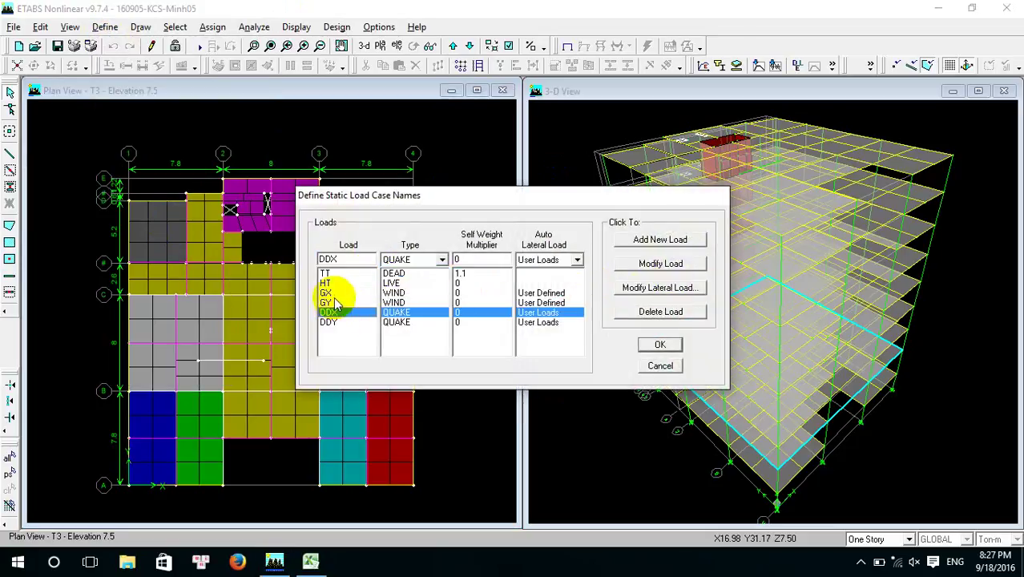
click(337, 294)
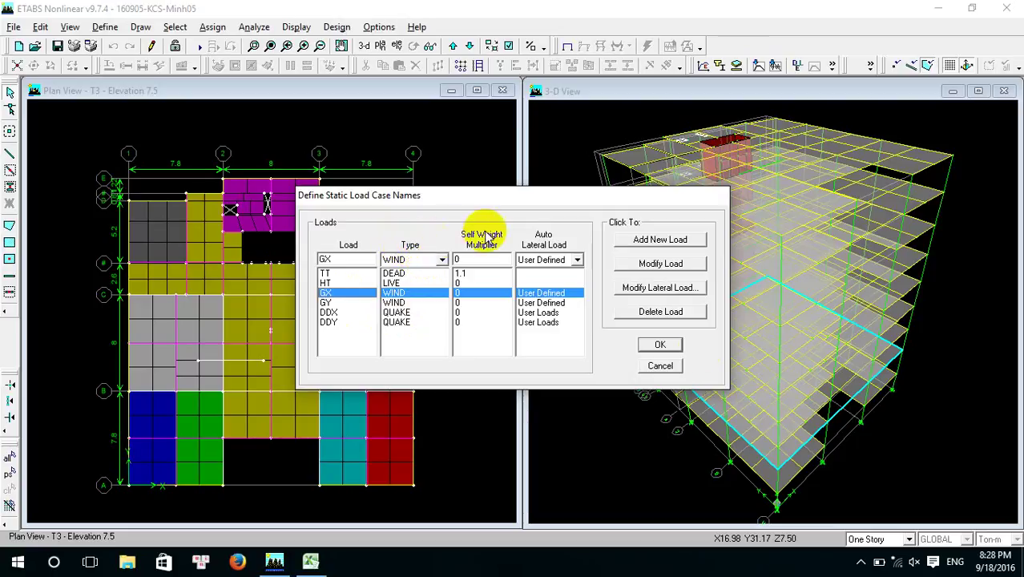
click(661, 365)
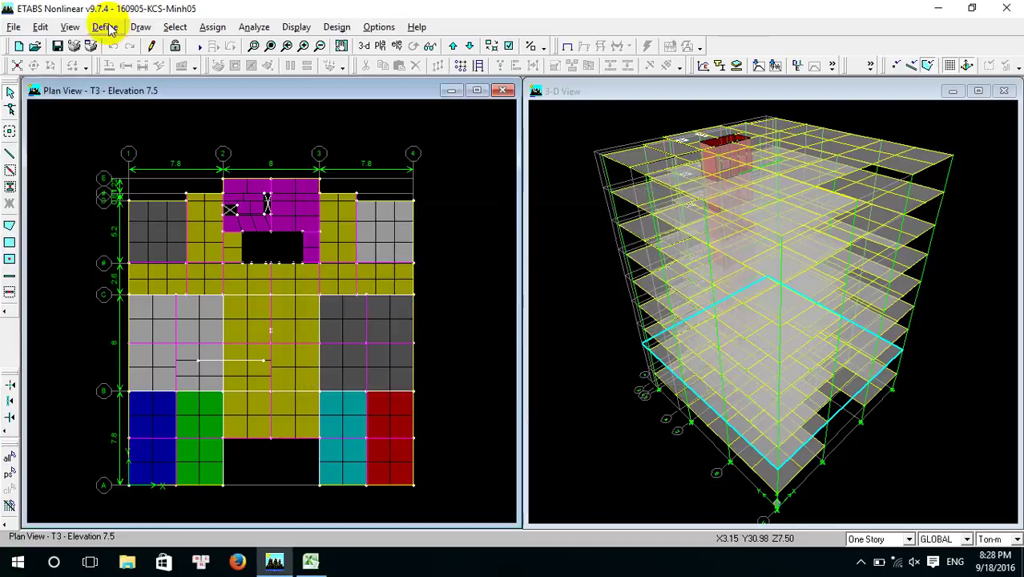
- Check the list of load combinations starting from DCON1 and close the definitions
click(104, 27)
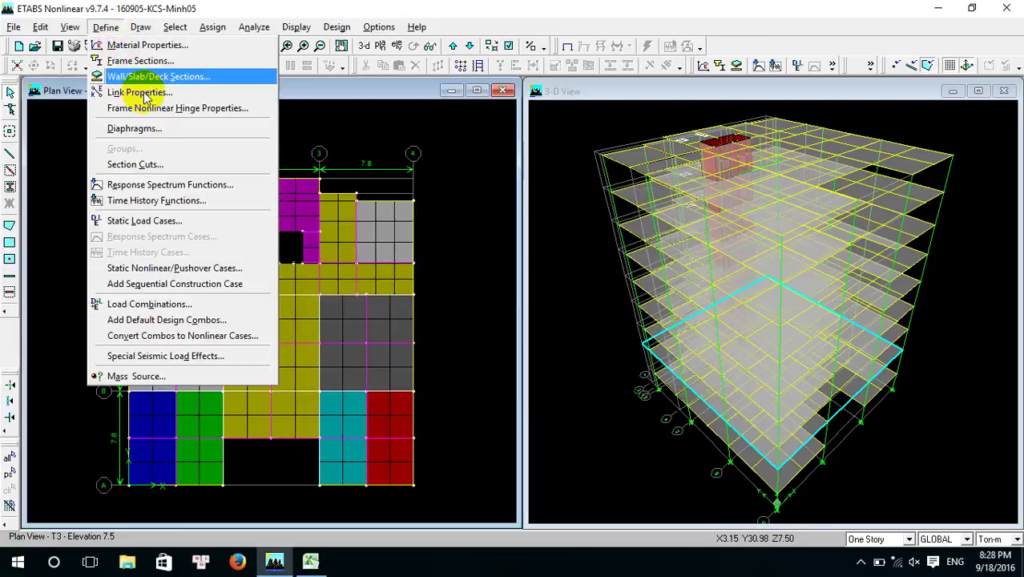
click(178, 304)
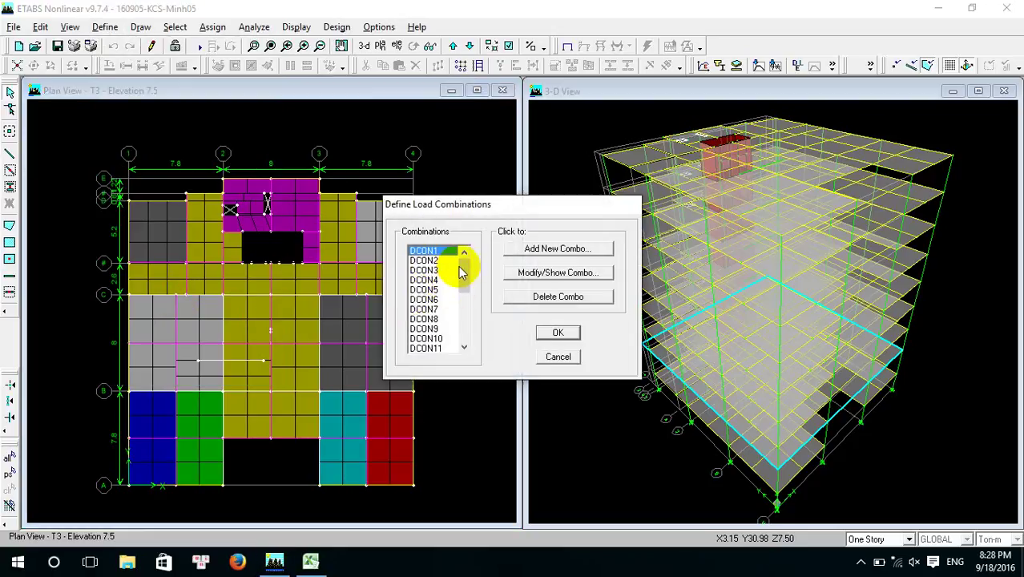
mouse_move(464, 267)
mouse_down()
mouse_move(469, 332)
mouse_move(469, 248)
mouse_up()
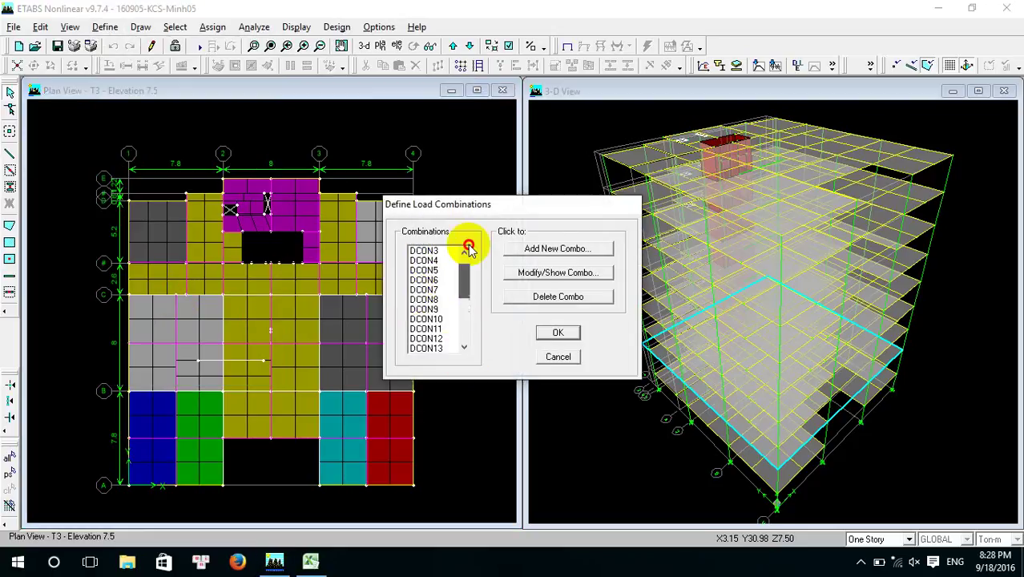
click(556, 332)
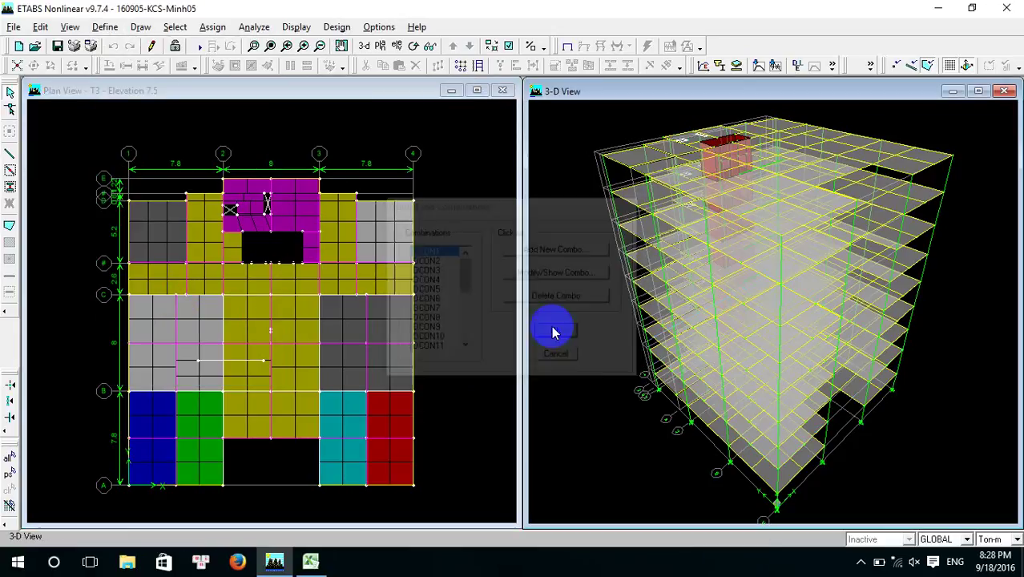
- Delete all load combinations from DCON1 through DCON26 and accept the changes
click(105, 27)
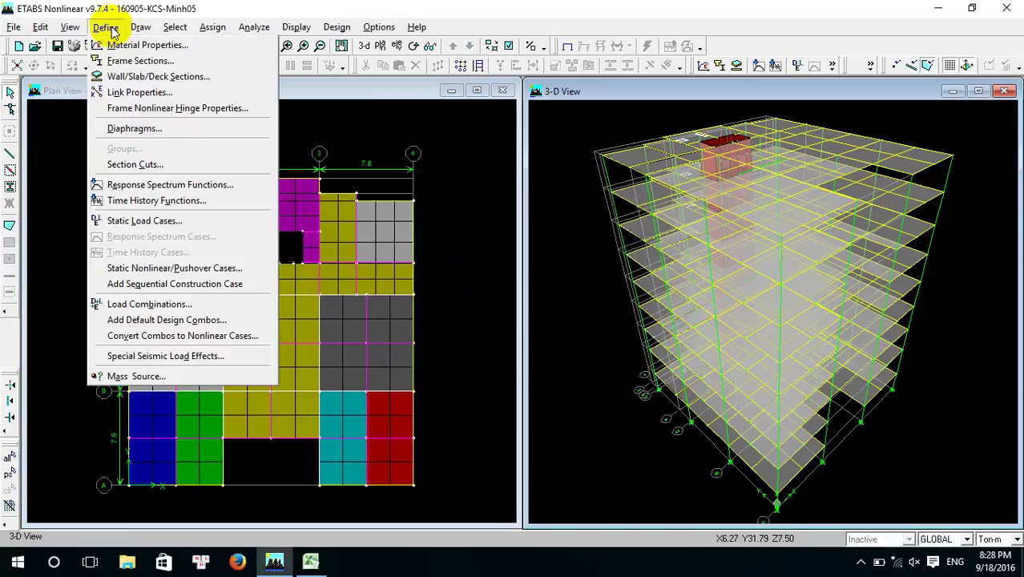
click(178, 304)
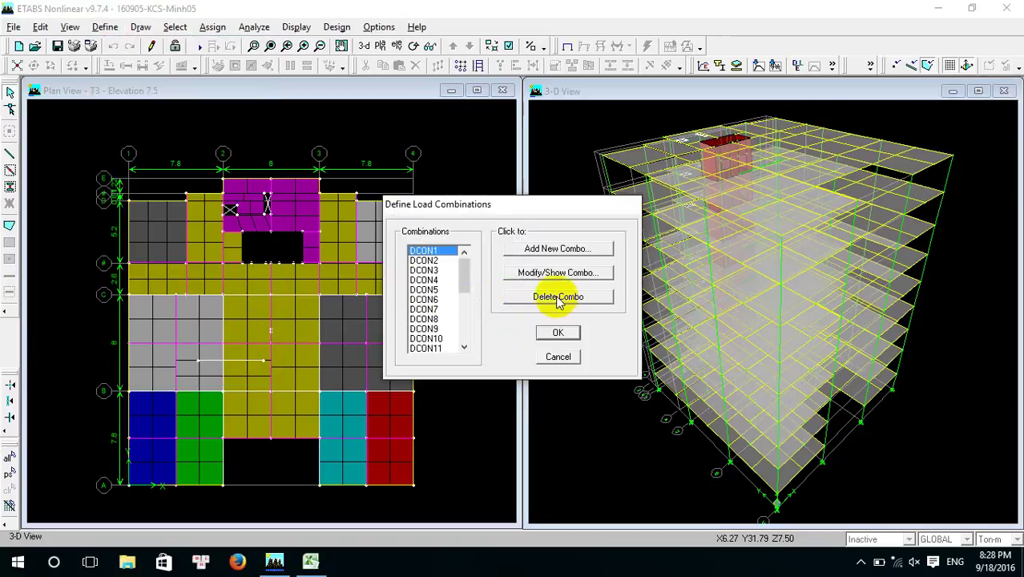
click(560, 298)
click(559, 298)
click(559, 298)
click(560, 298)
click(559, 298)
click(559, 298)
click(559, 299)
click(560, 298)
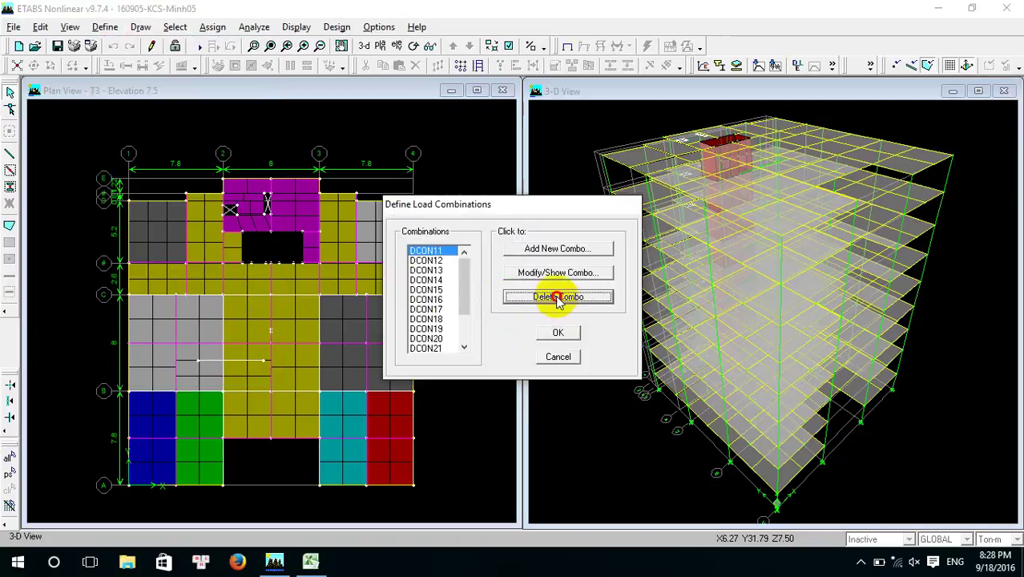
click(559, 298)
click(560, 298)
click(559, 299)
click(559, 298)
click(559, 298)
click(559, 299)
click(559, 298)
click(559, 298)
click(559, 298)
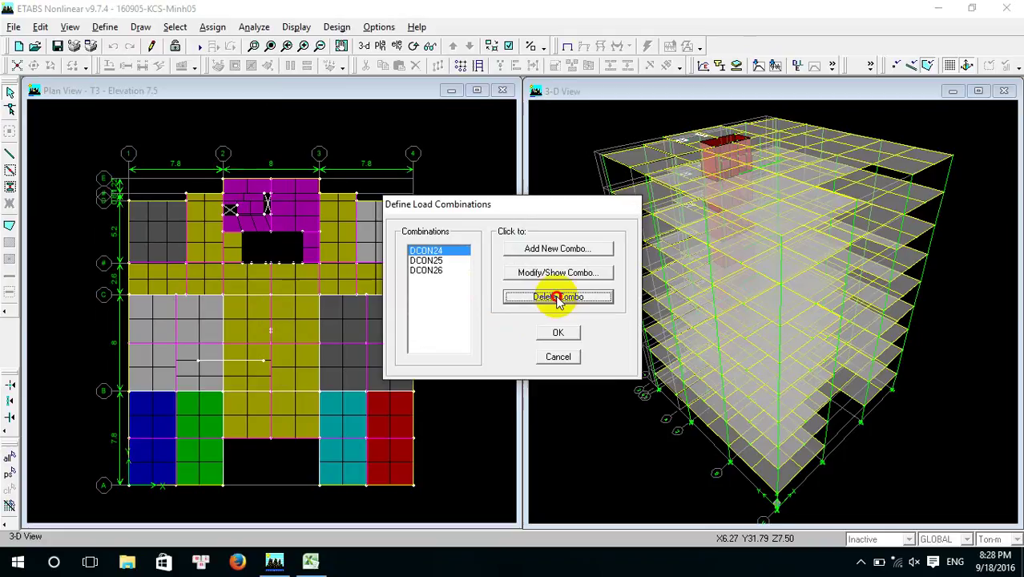
click(558, 298)
click(558, 298)
click(559, 298)
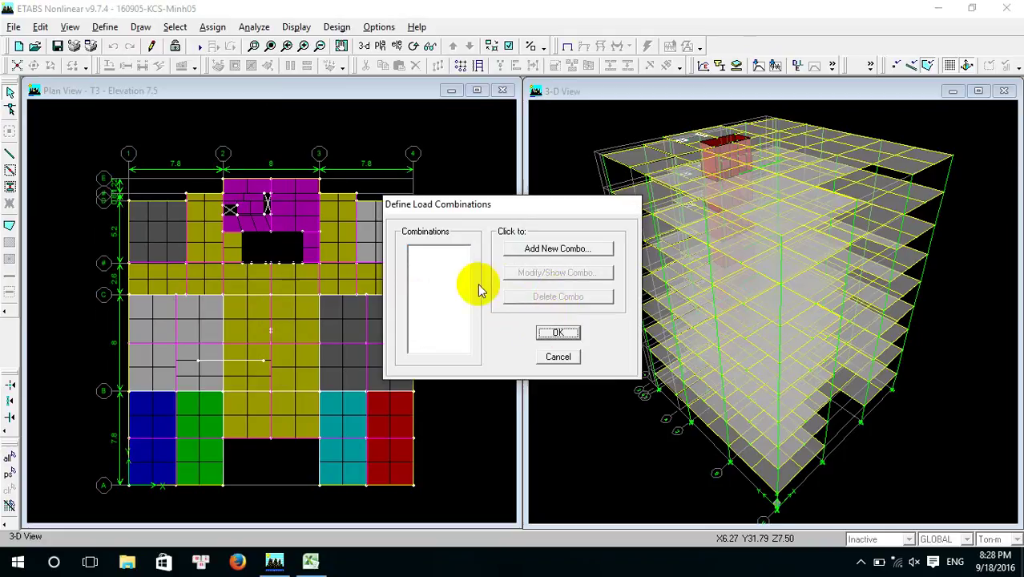
click(558, 333)
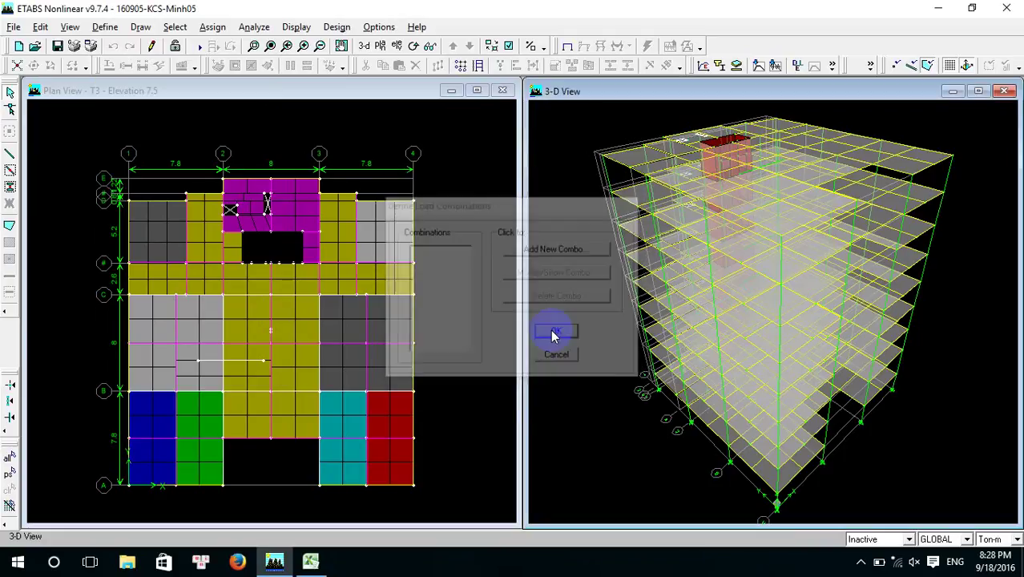
- Review the load combination definitions and close them without adding a combination
click(105, 27)
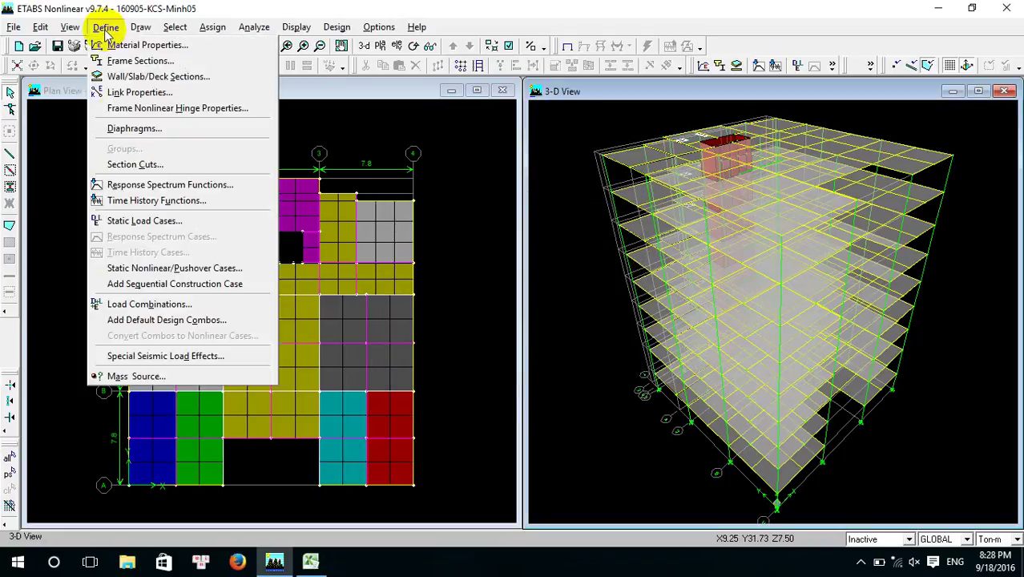
click(160, 299)
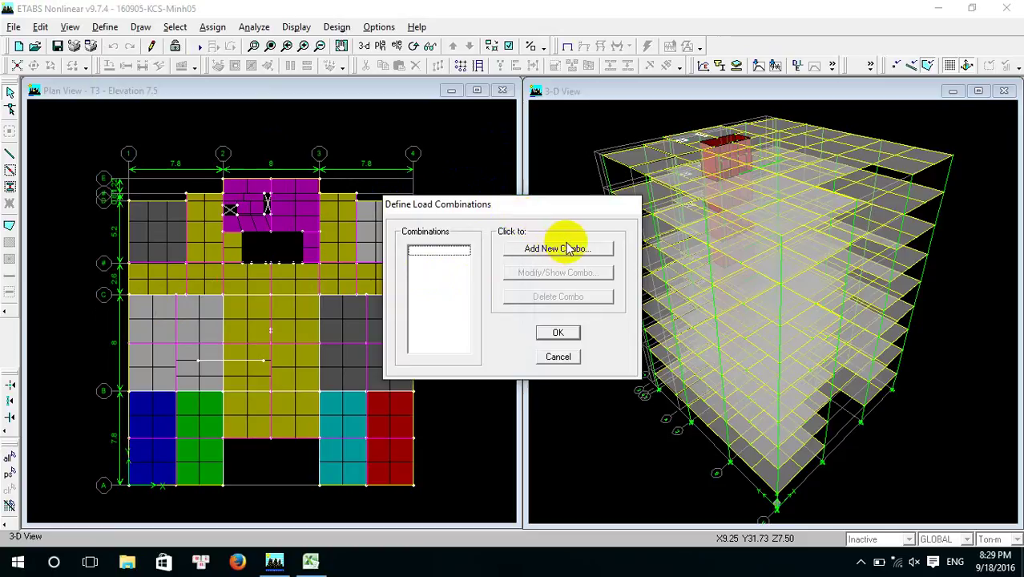
drag(523, 205, 526, 164)
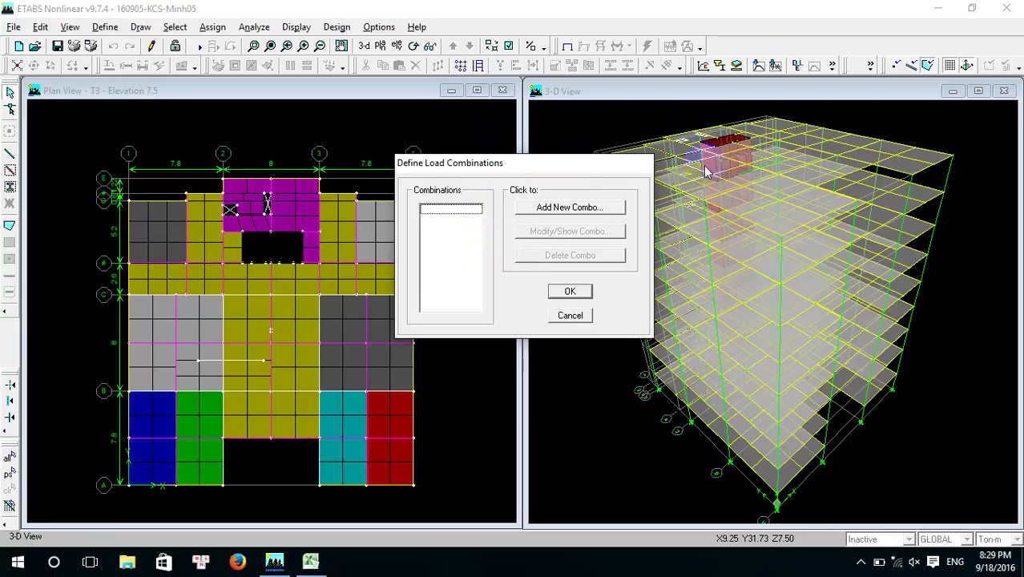
click(572, 317)
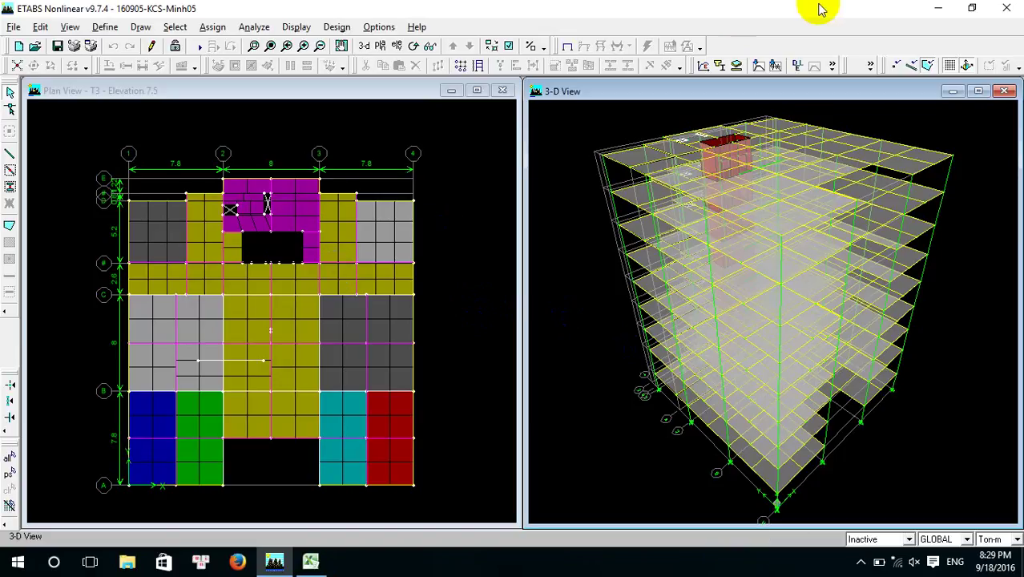
click(578, 119)
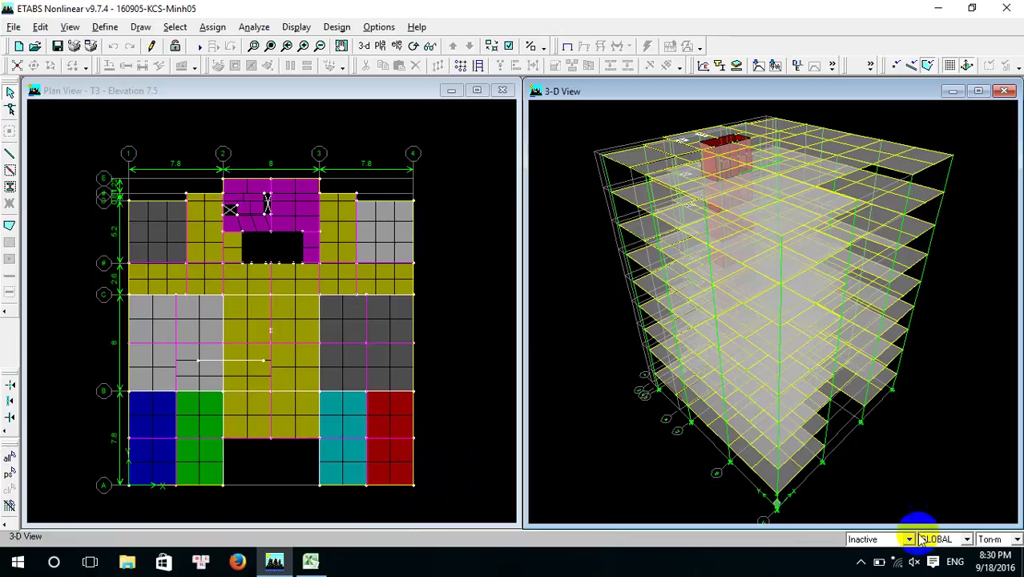
click(1016, 540)
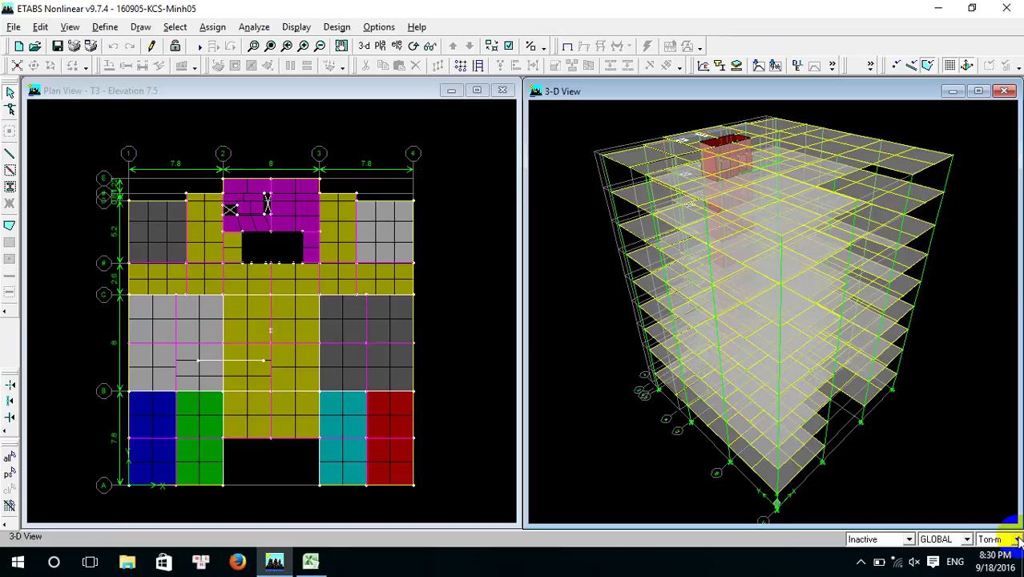
click(1017, 540)
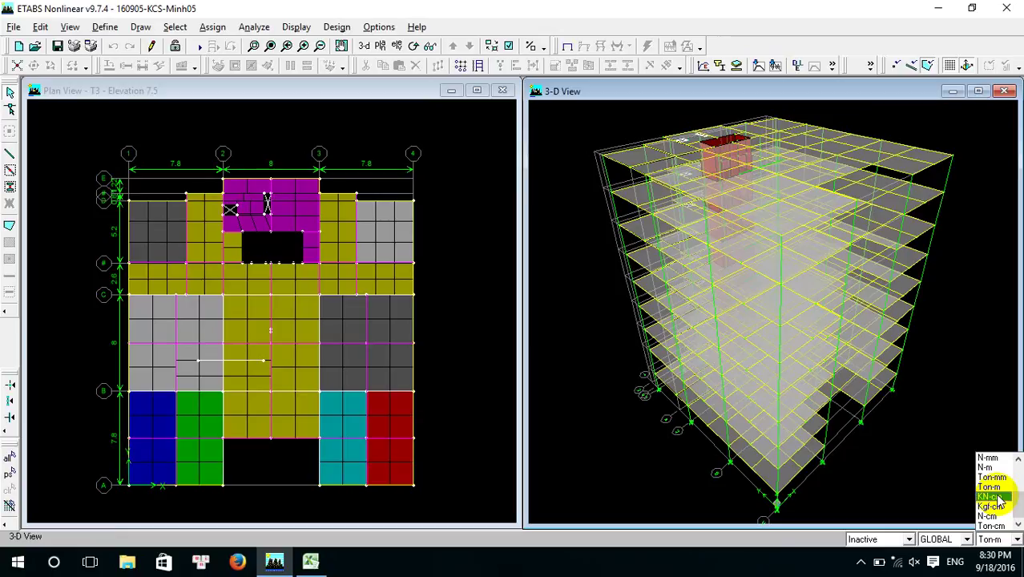
click(535, 213)
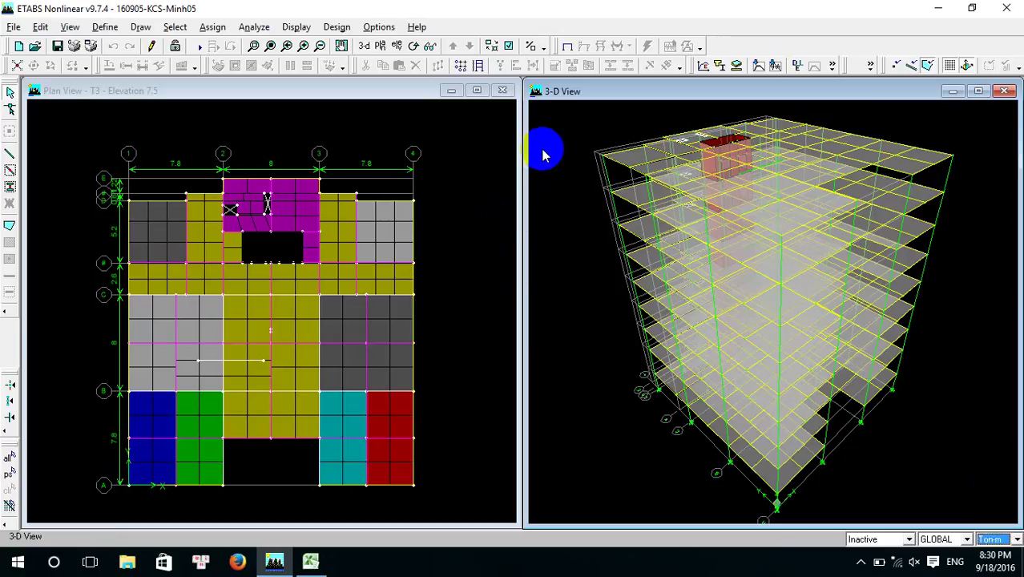
click(909, 492)
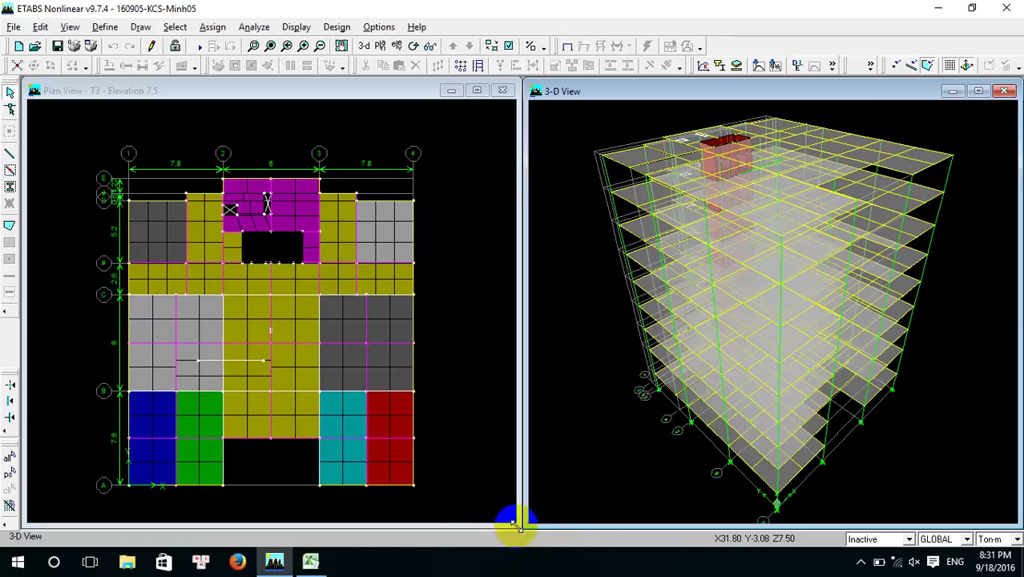
drag(514, 523, 518, 432)
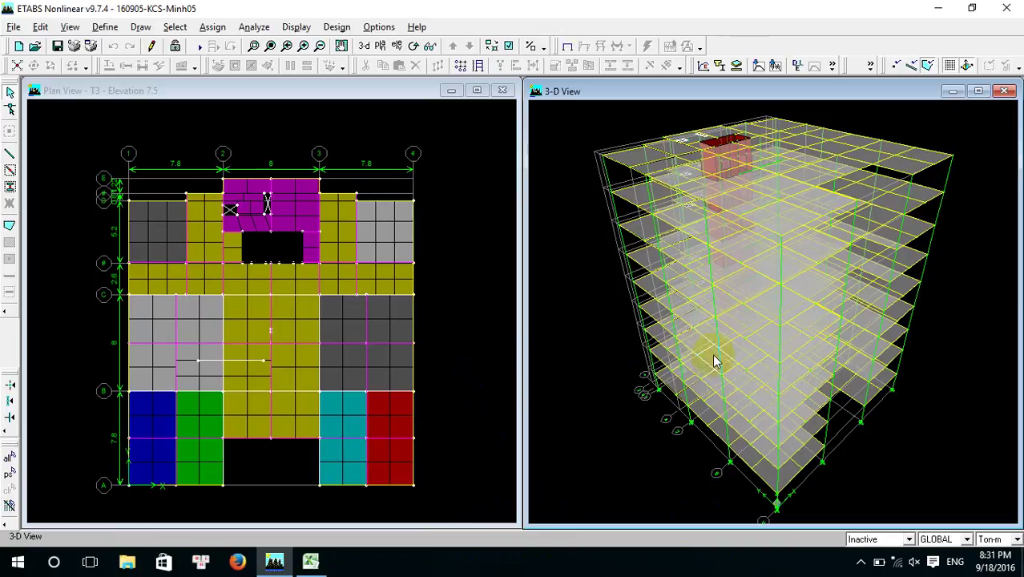
click(464, 184)
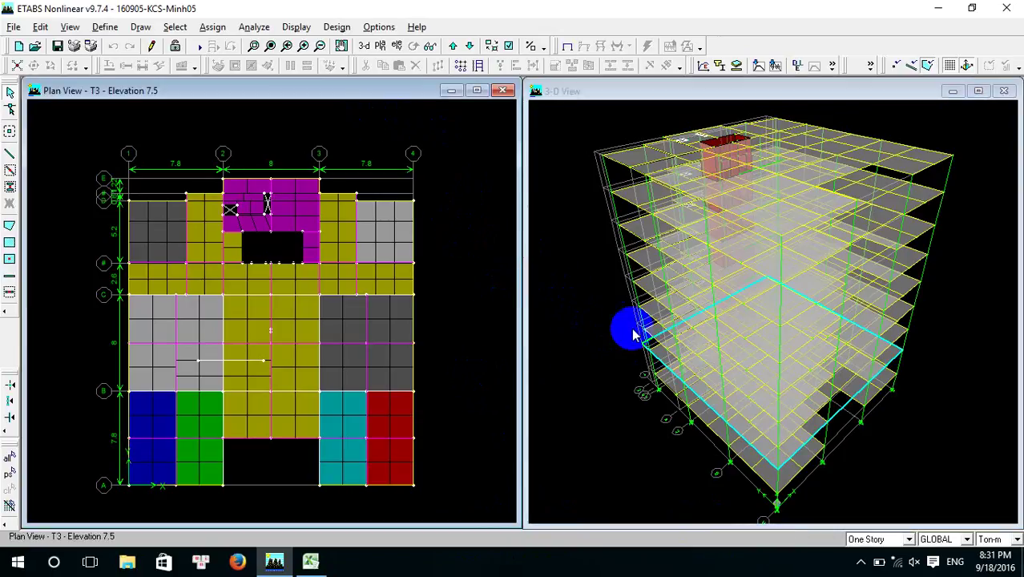
click(577, 330)
click(440, 119)
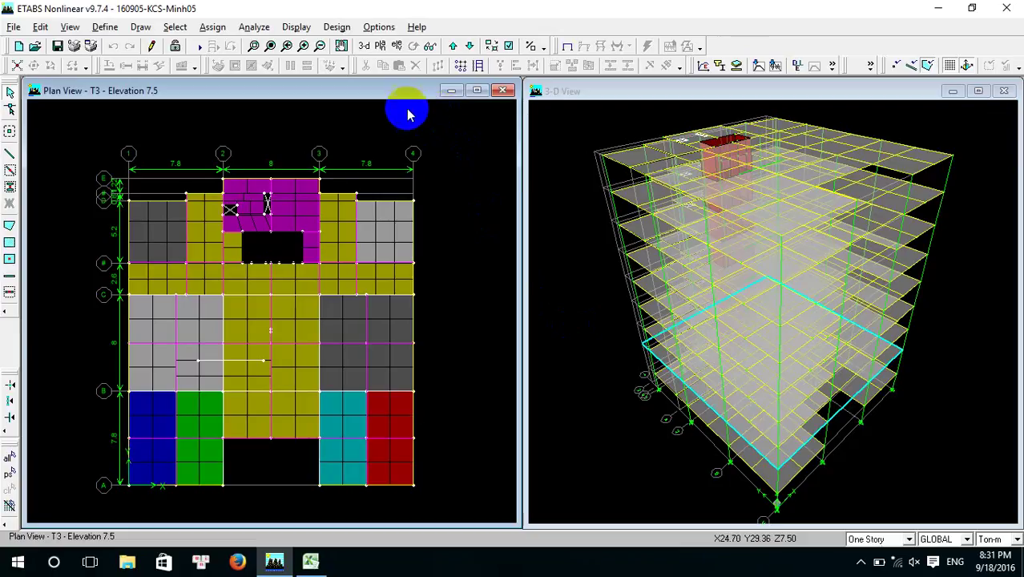
click(1017, 539)
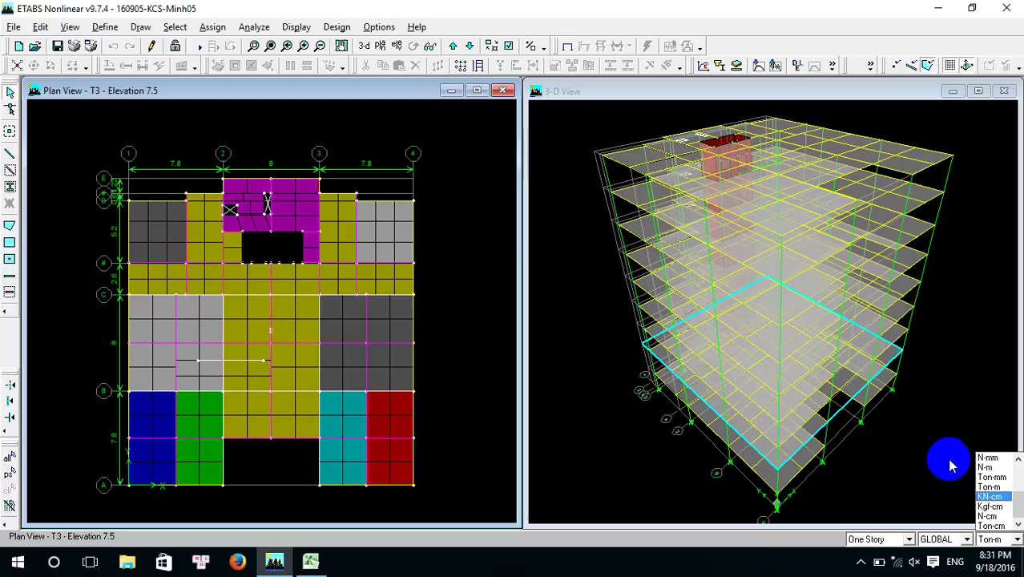
click(745, 533)
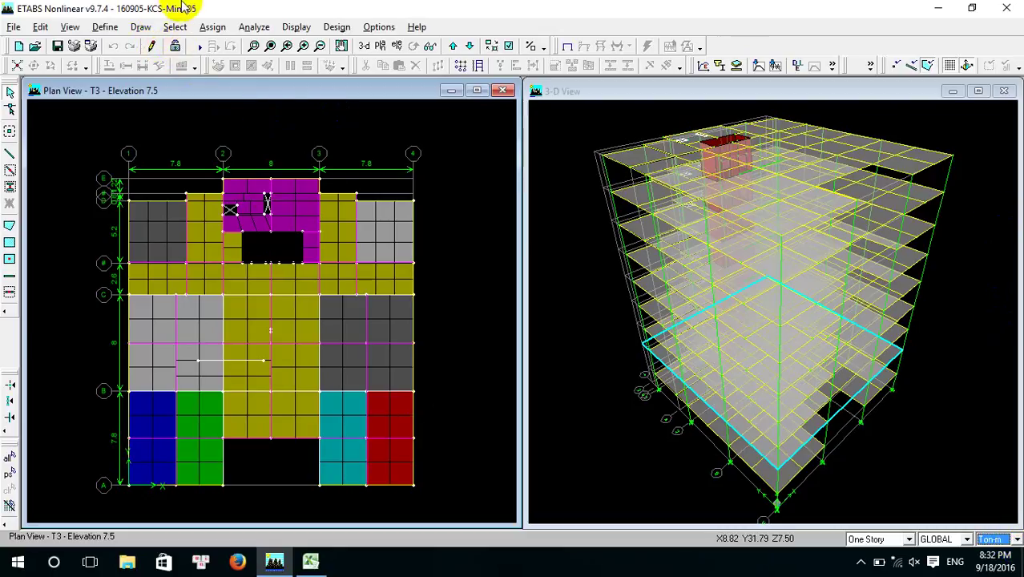
- Start a new load combination of type ADD and name it TH1
click(104, 27)
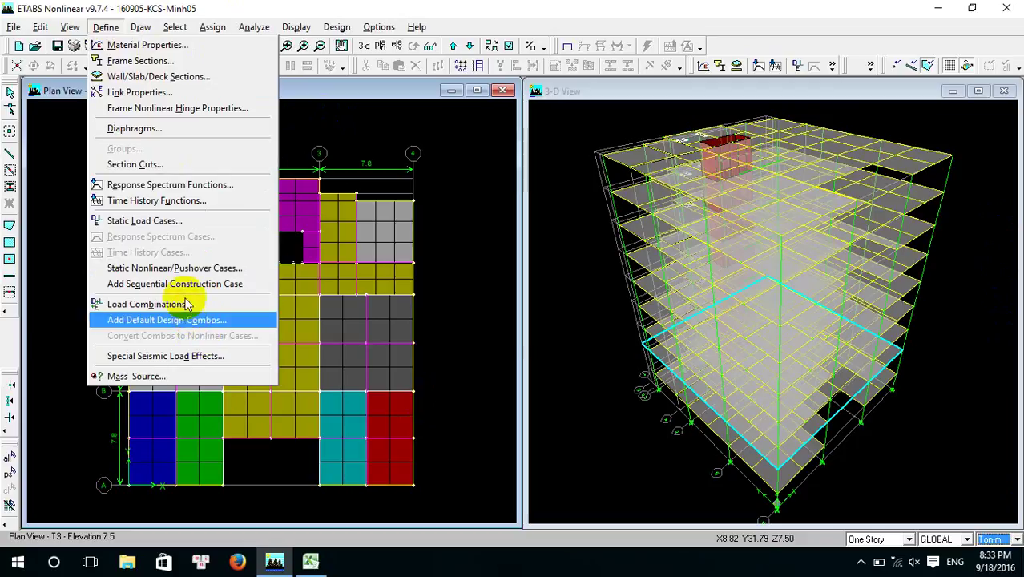
click(186, 304)
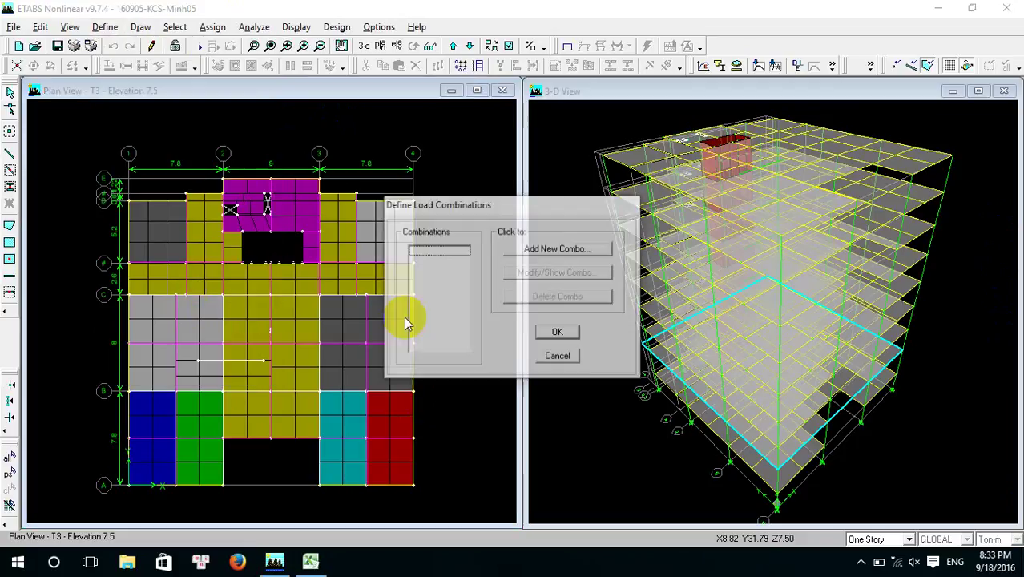
click(544, 255)
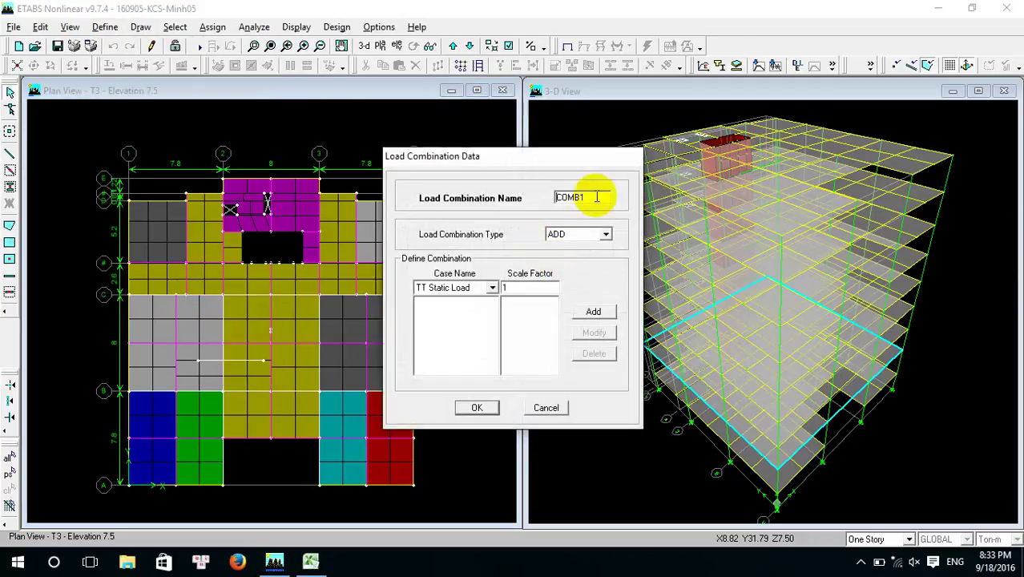
drag(583, 197, 545, 201)
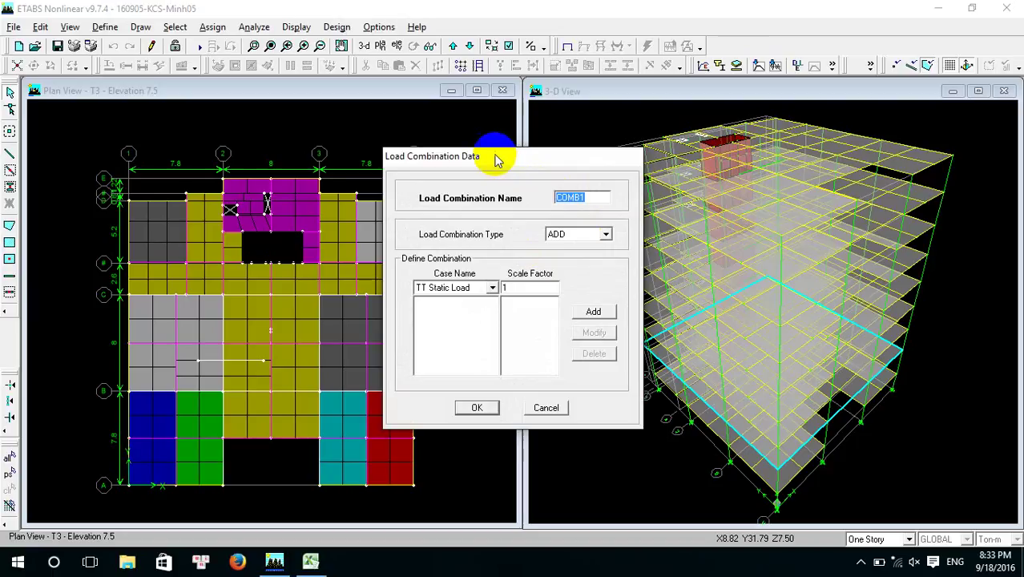
drag(497, 157, 520, 133)
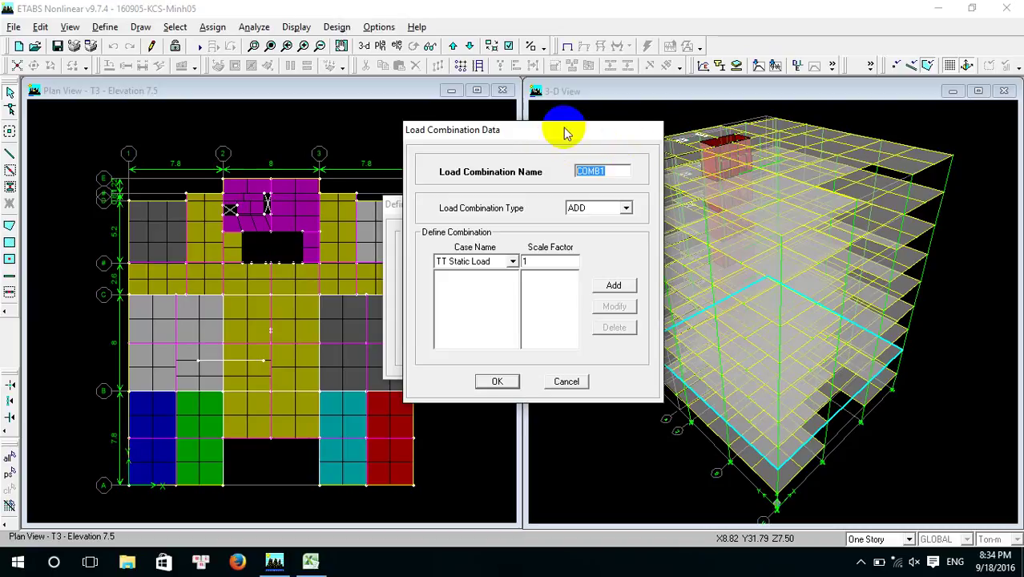
drag(567, 137, 522, 122)
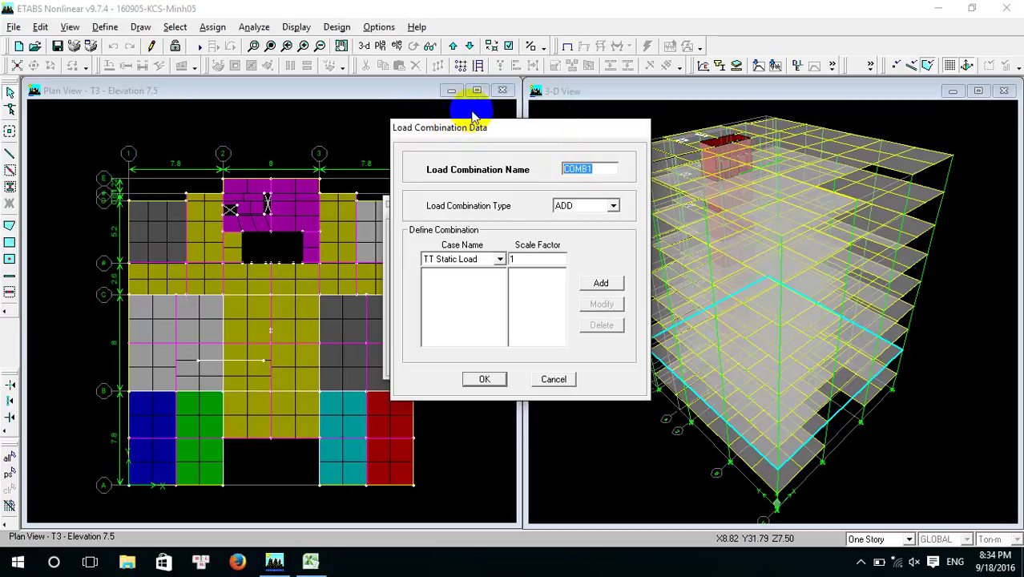
drag(499, 132, 518, 126)
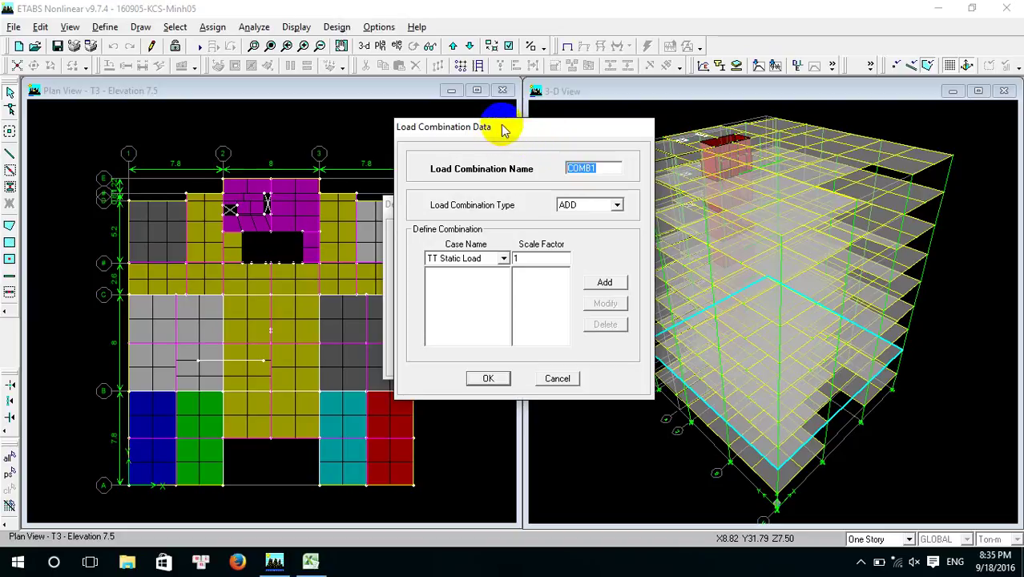
drag(514, 124, 524, 132)
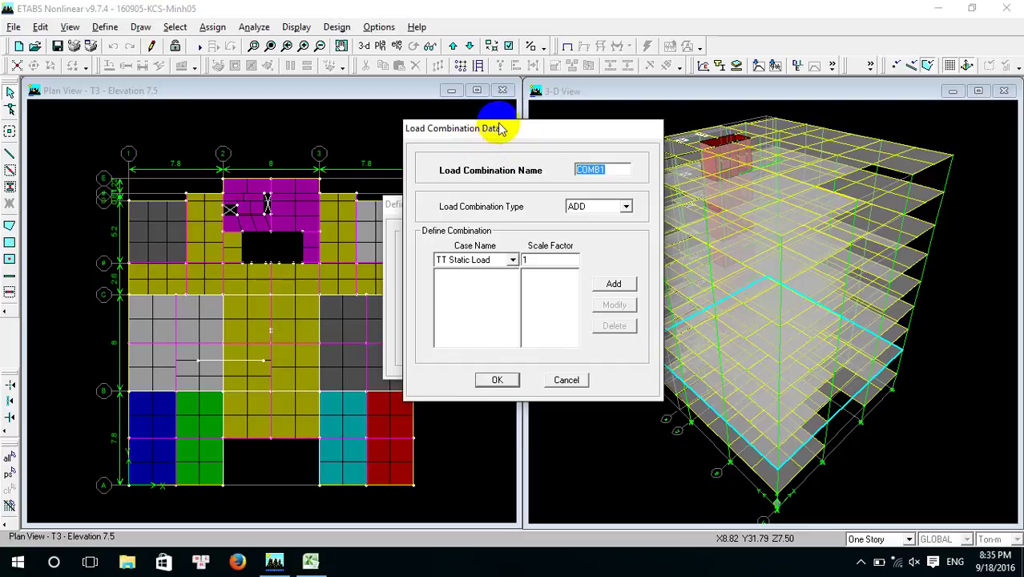
drag(525, 134, 521, 106)
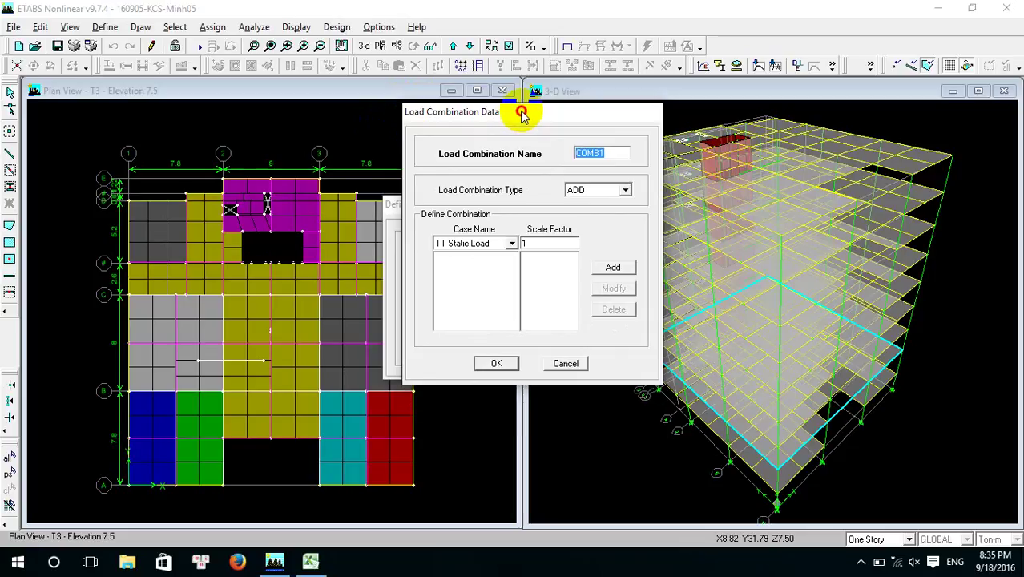
drag(524, 113, 526, 114)
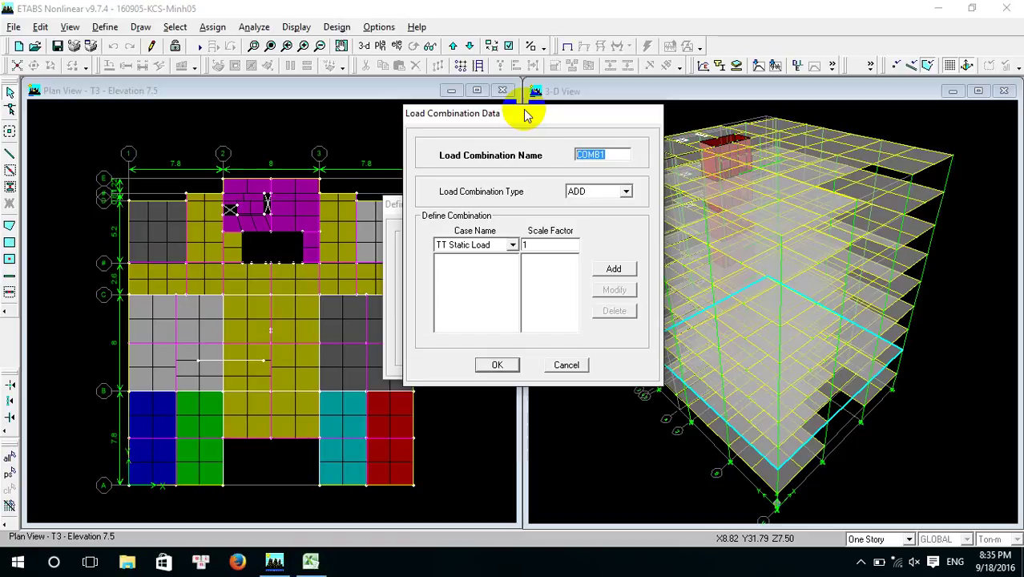
text(TH1)
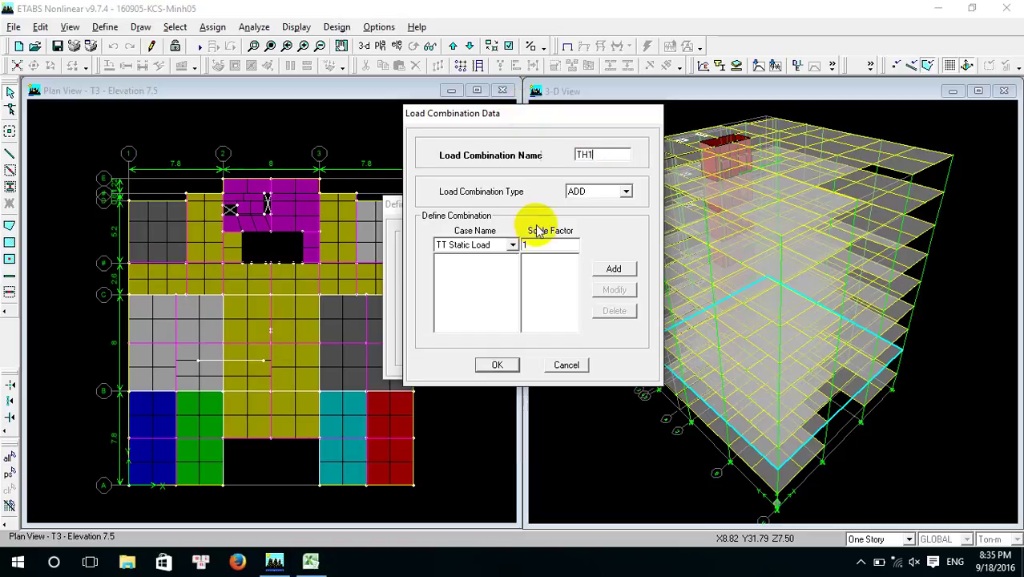
- Add the TT and HT static load cases to combination TH1, each with scale factor 1, and accept the combination
click(513, 244)
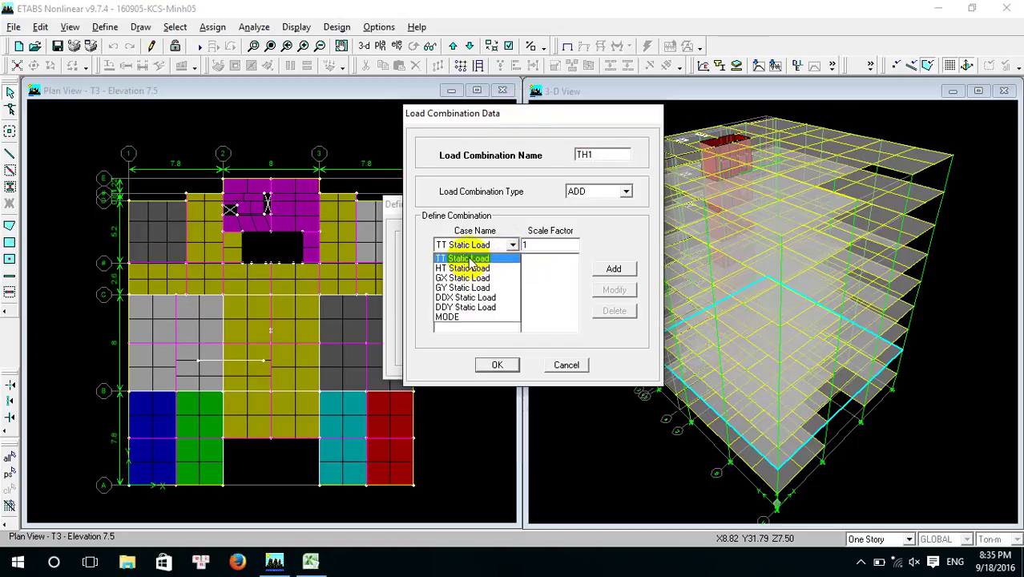
click(470, 259)
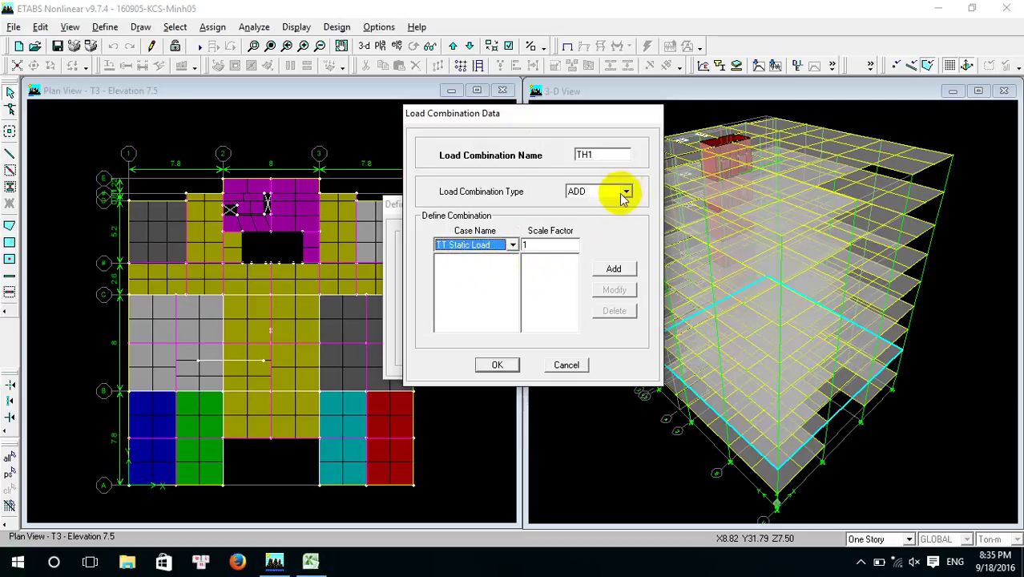
click(613, 268)
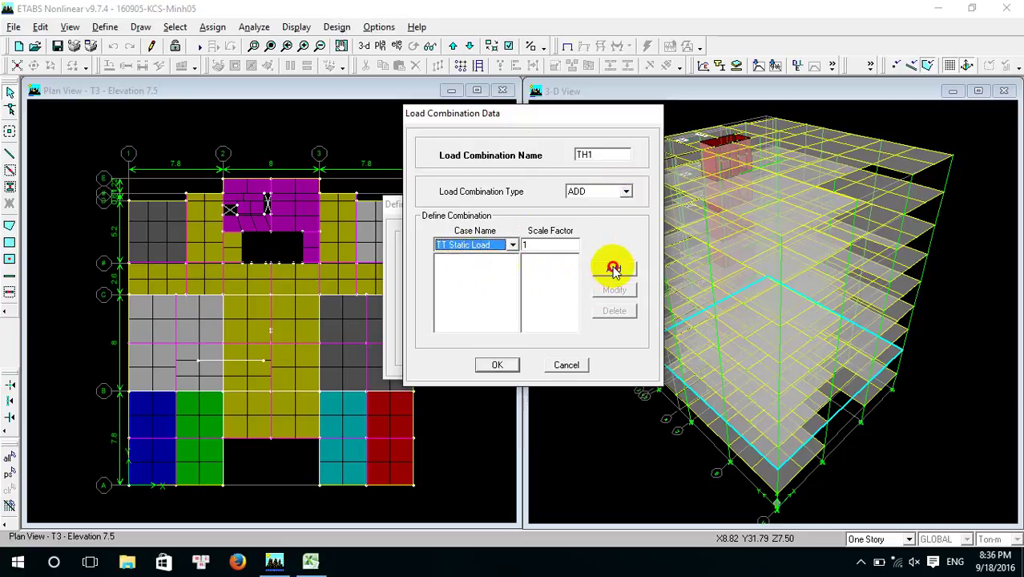
click(513, 245)
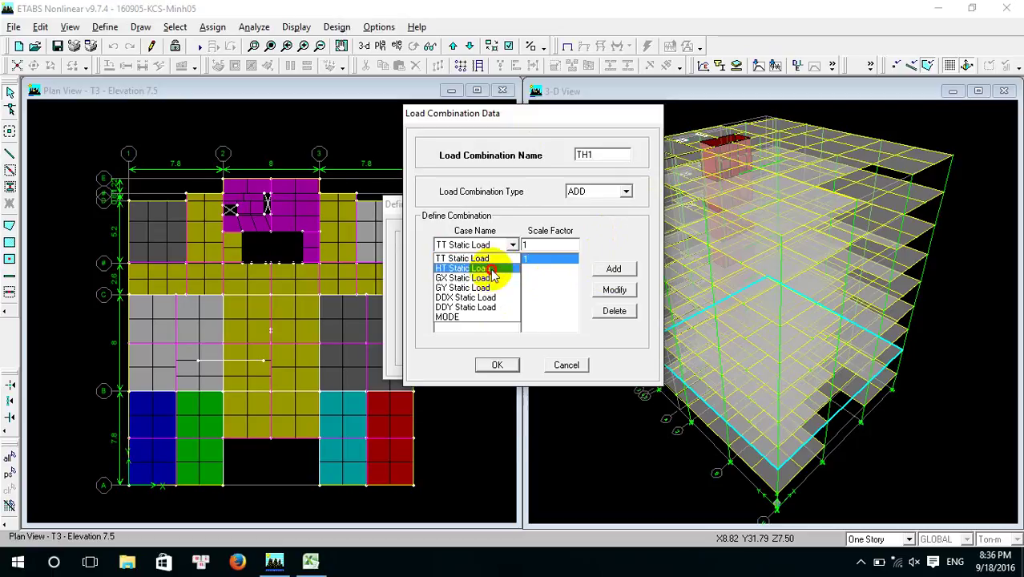
click(481, 268)
click(613, 268)
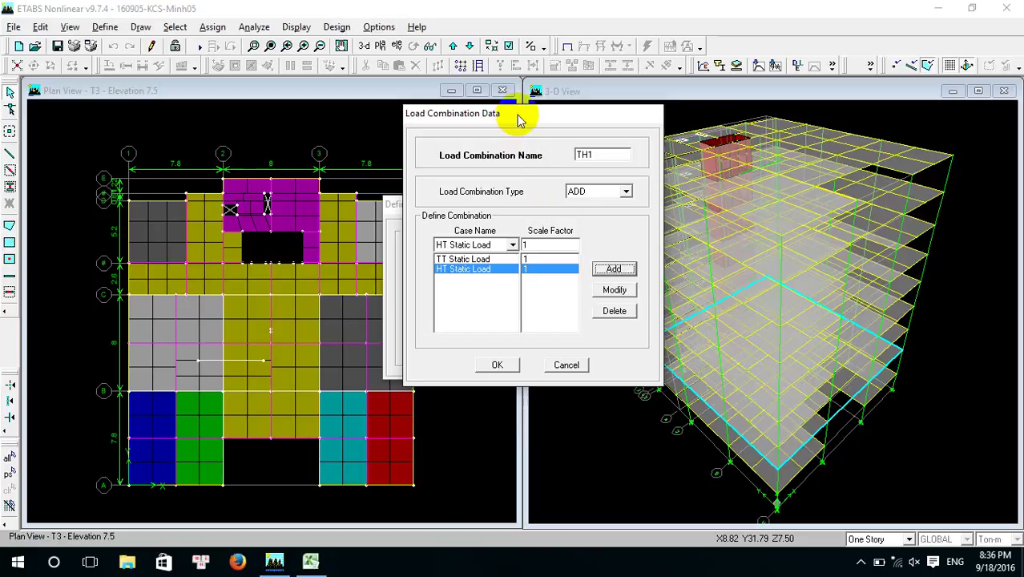
mouse_move(518, 119)
mouse_down()
mouse_move(522, 178)
mouse_move(527, 113)
mouse_up()
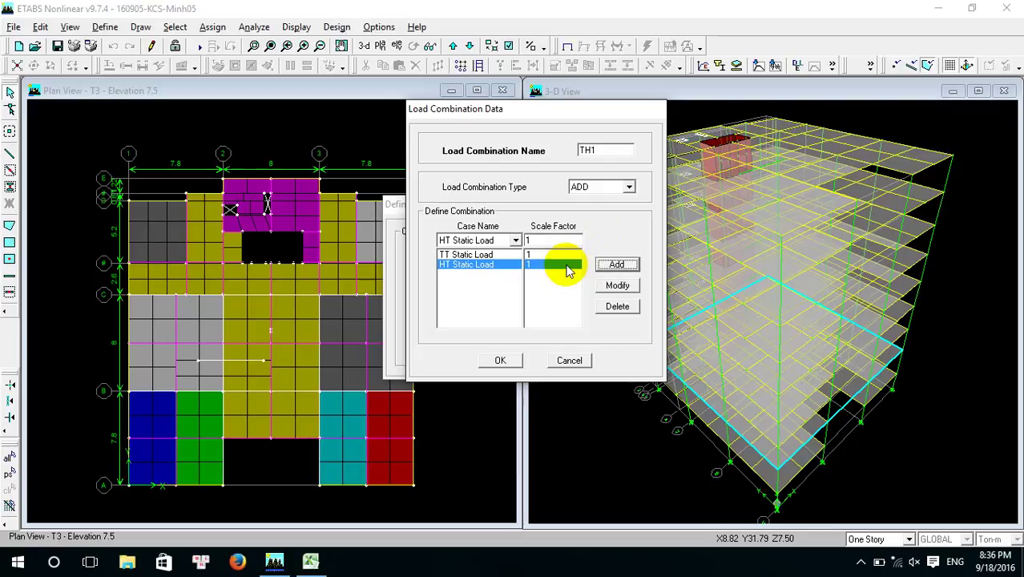
click(618, 266)
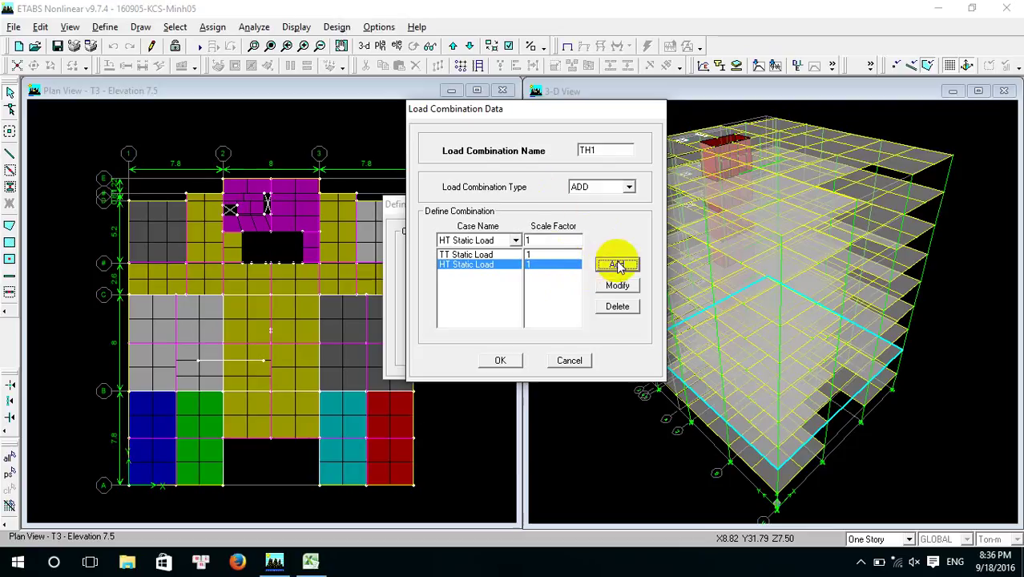
click(500, 362)
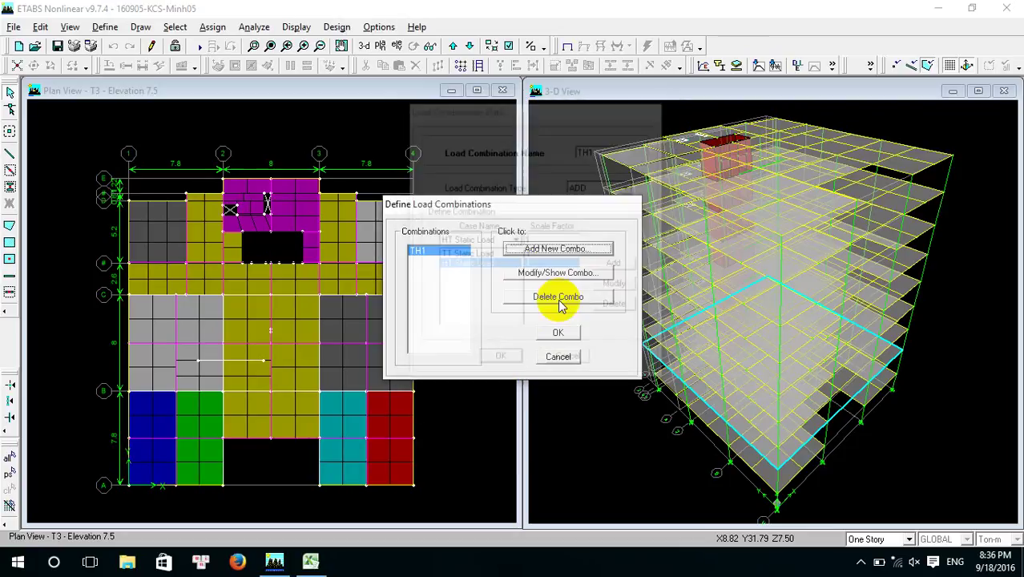
- Try a second combination TH2 with an HT static load scale factor of 0.9, and cancel it along with the load combination definitions
click(588, 249)
double_click(599, 200)
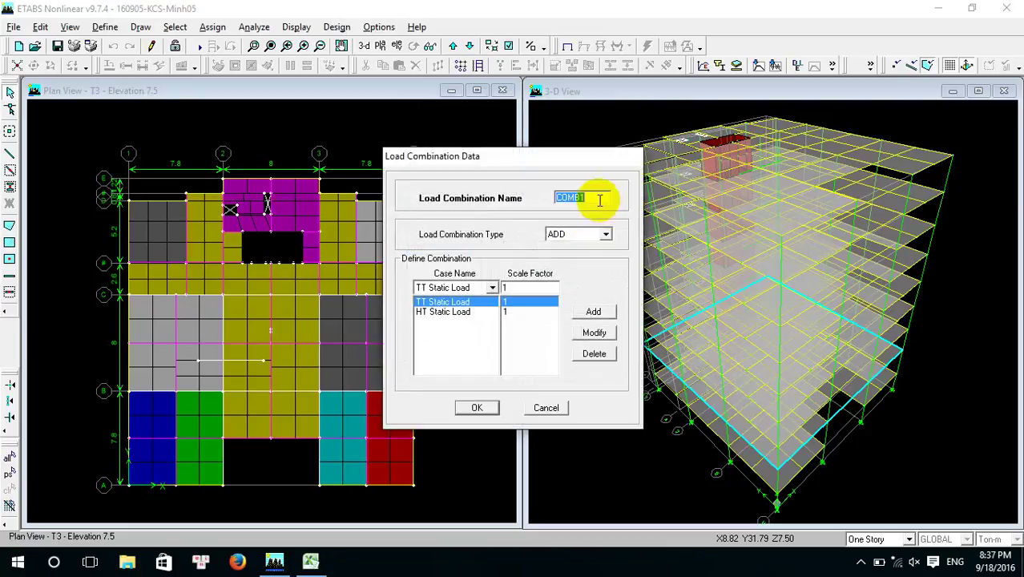
text(TH2)
click(479, 312)
double_click(527, 288)
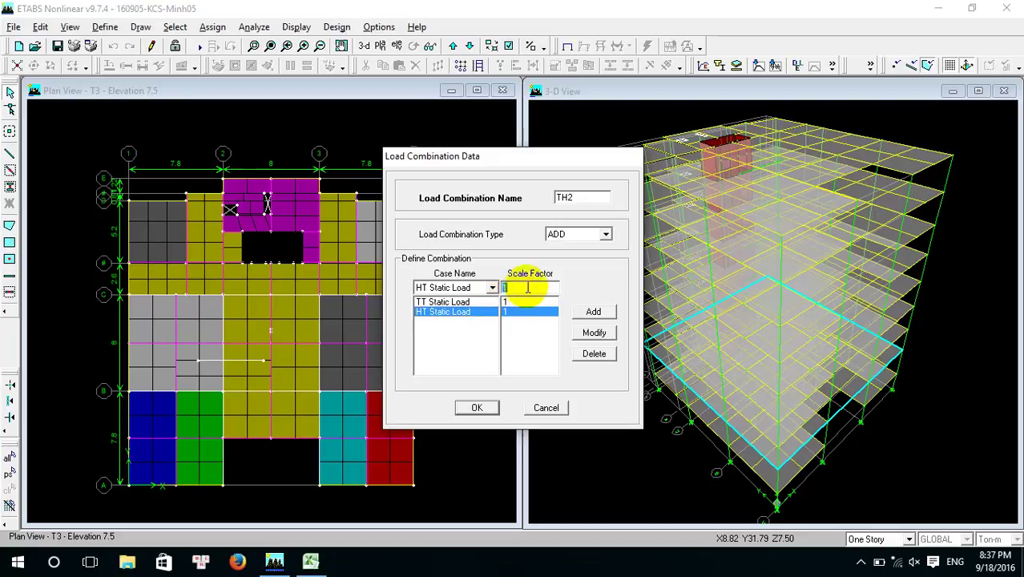
text(0.9)
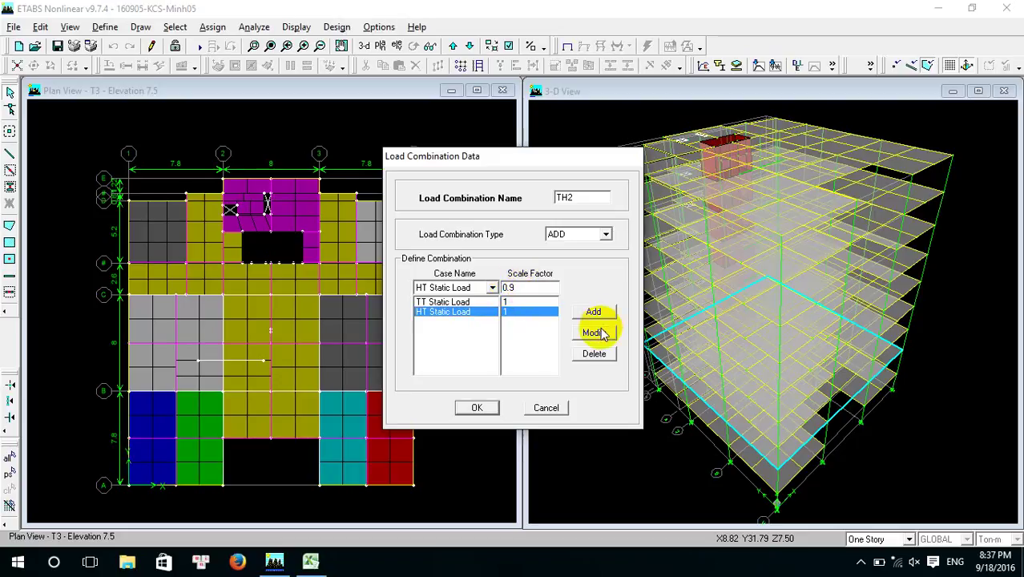
click(597, 333)
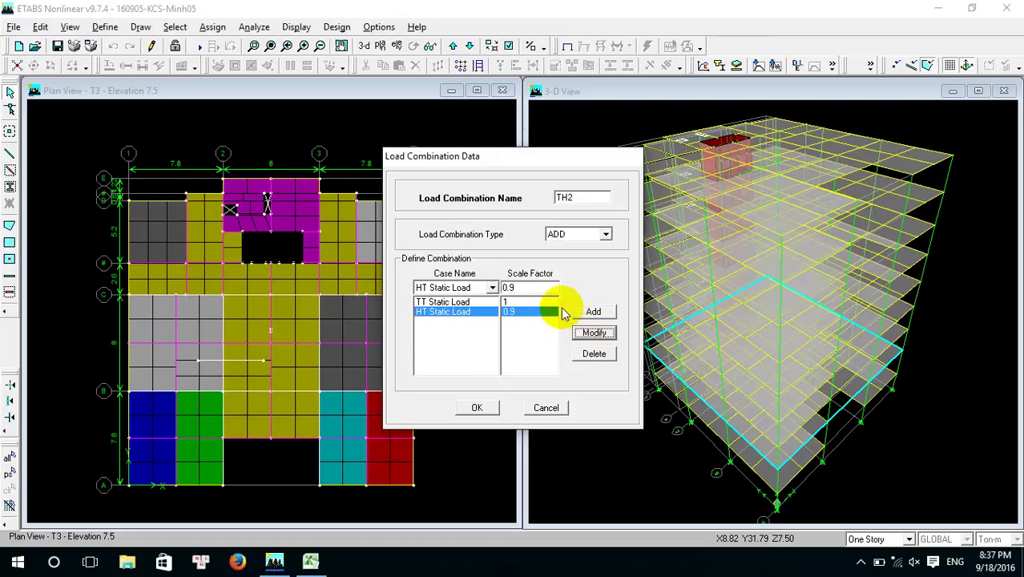
click(552, 408)
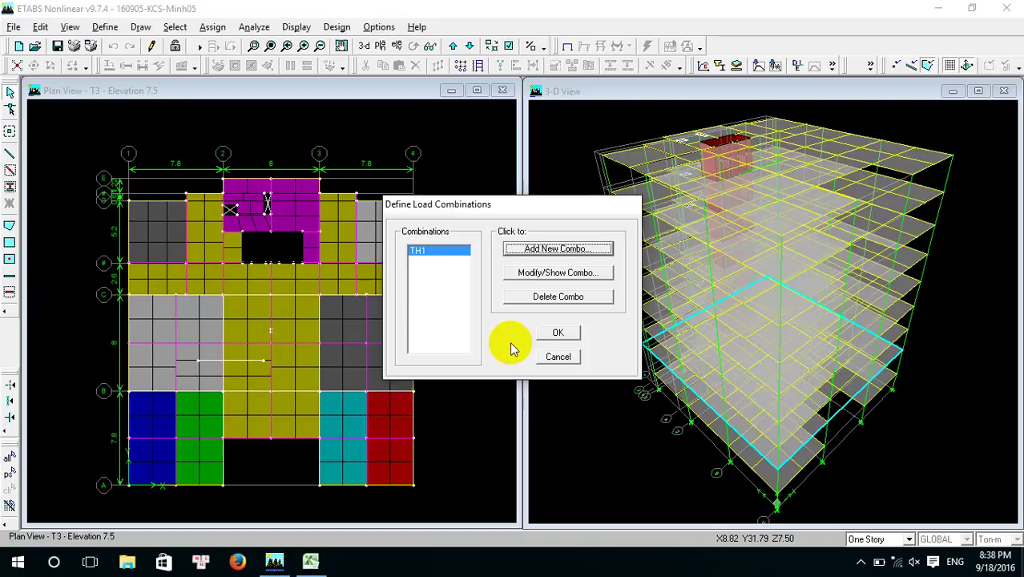
click(516, 404)
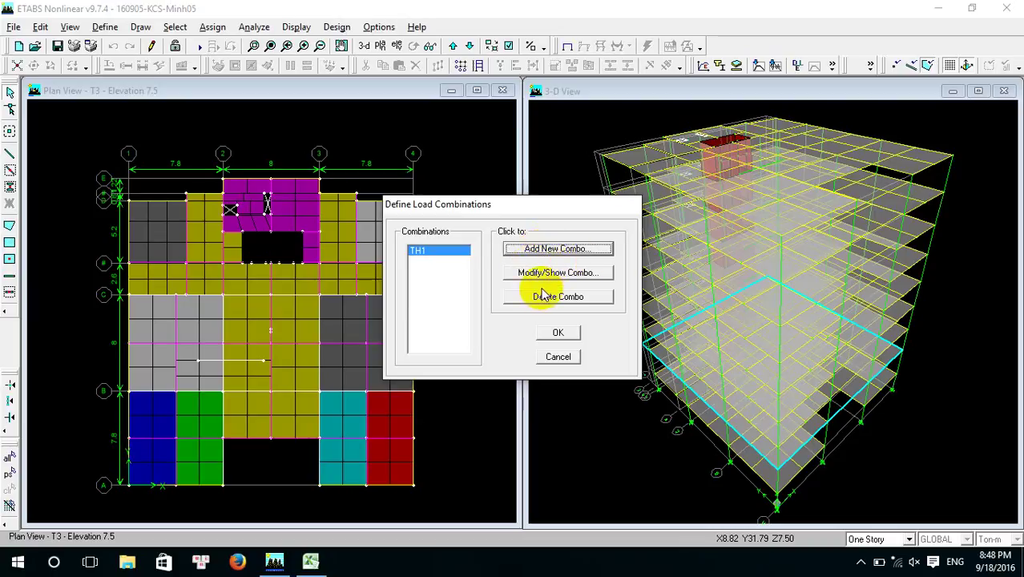
click(558, 358)
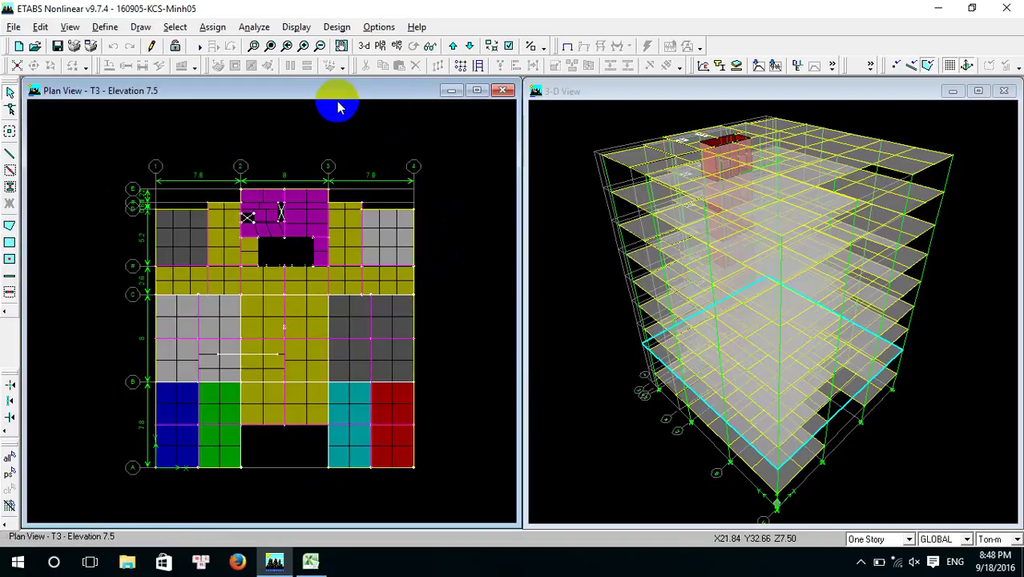
click(297, 247)
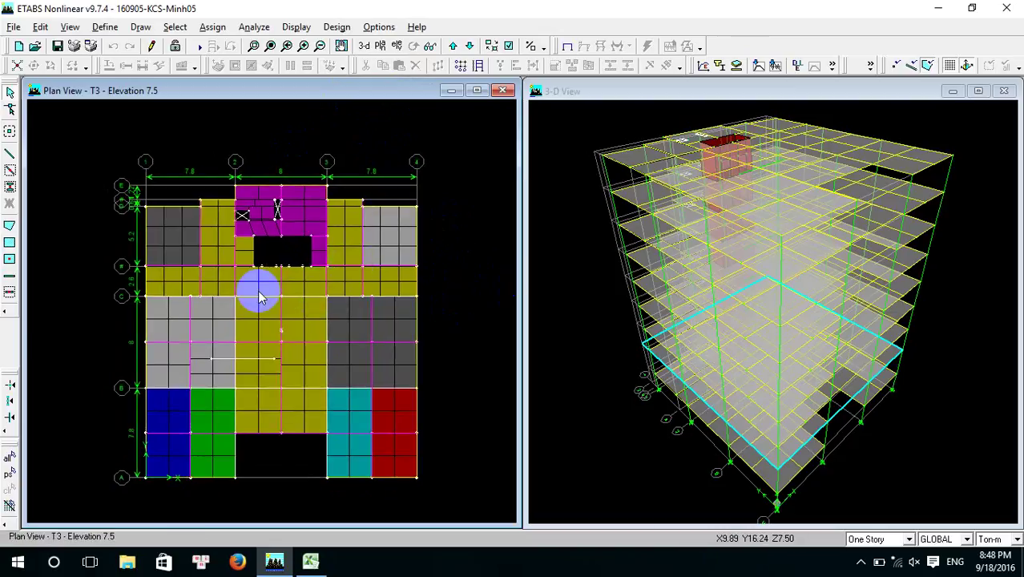
scroll(255, 292, up, 1)
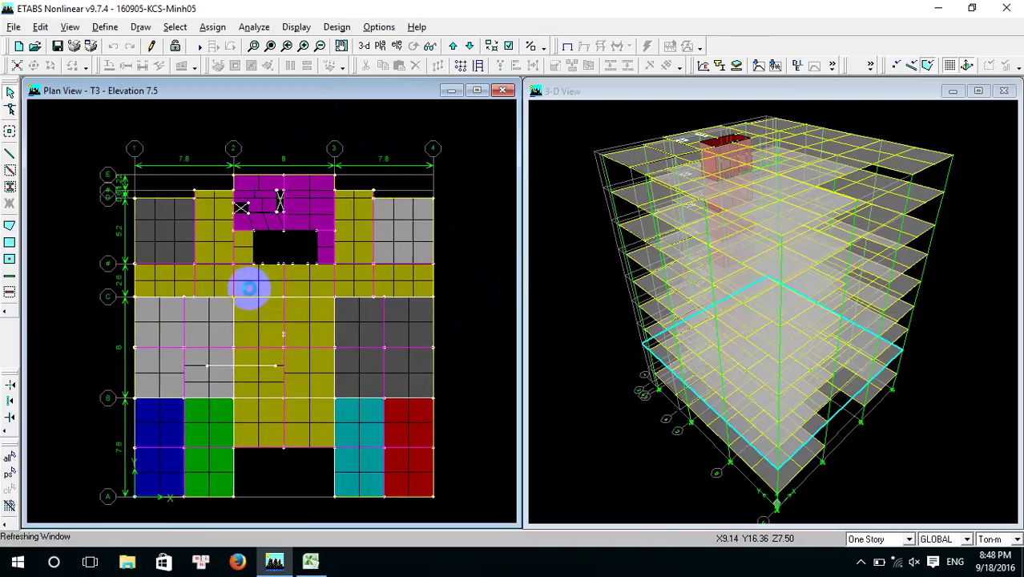
scroll(247, 287, up, 1)
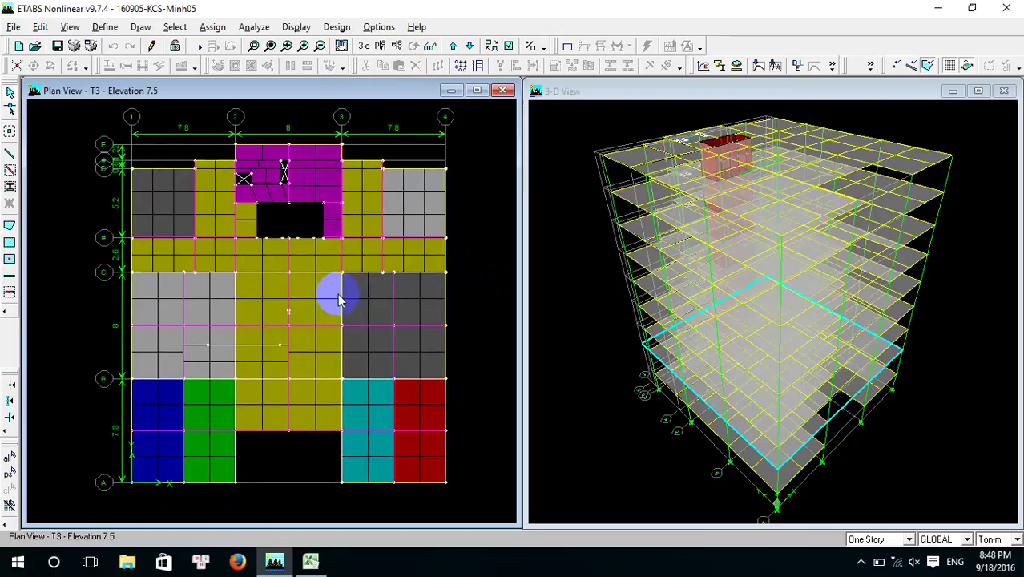
scroll(337, 292, up, 1)
scroll(340, 321, down, 1)
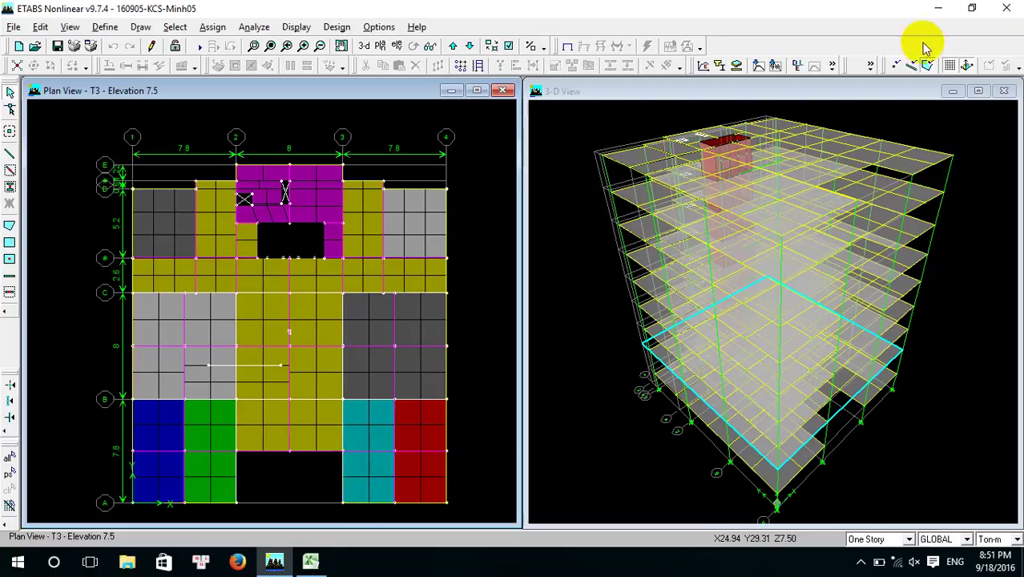
- Minimize the ETABS and Excel windows, check the drives in File Explorer with New Volume (E:) selected, and close it
click(937, 9)
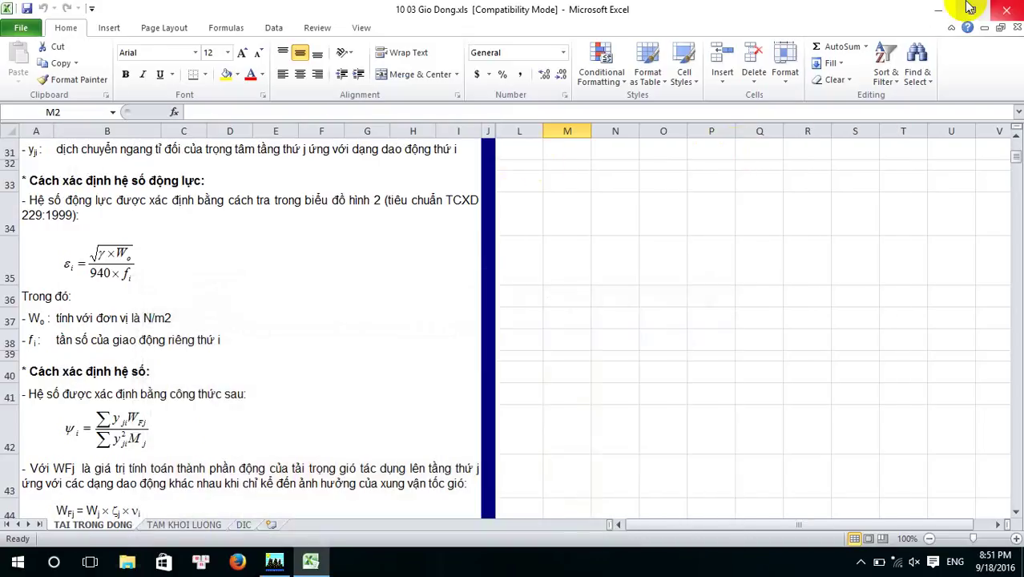
click(937, 8)
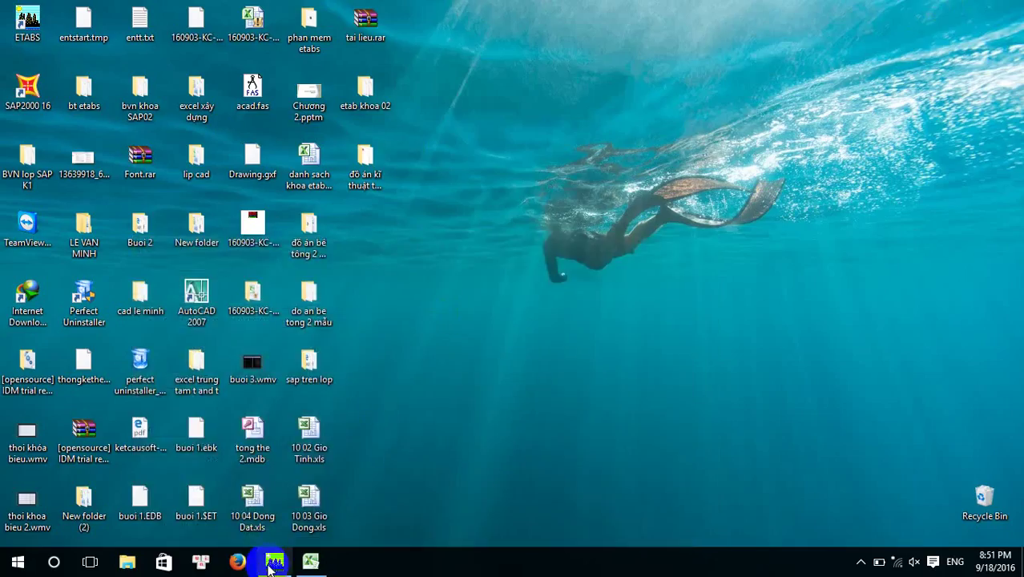
click(128, 565)
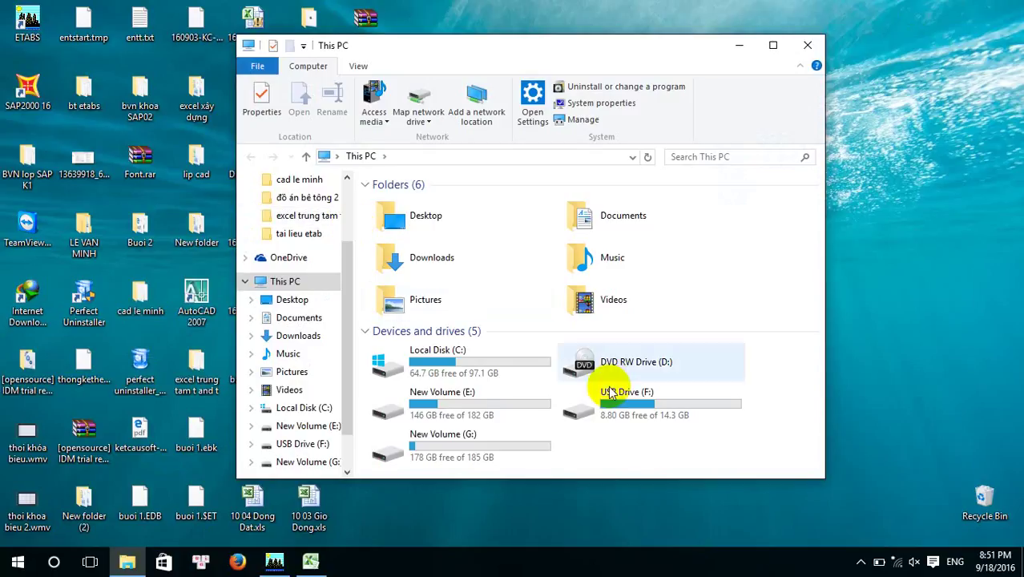
click(451, 413)
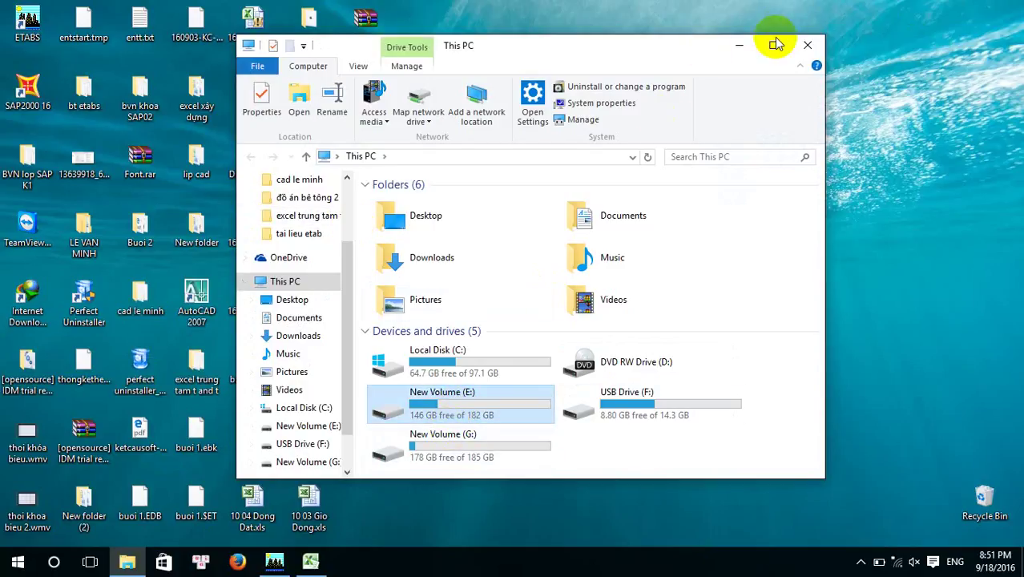
click(806, 45)
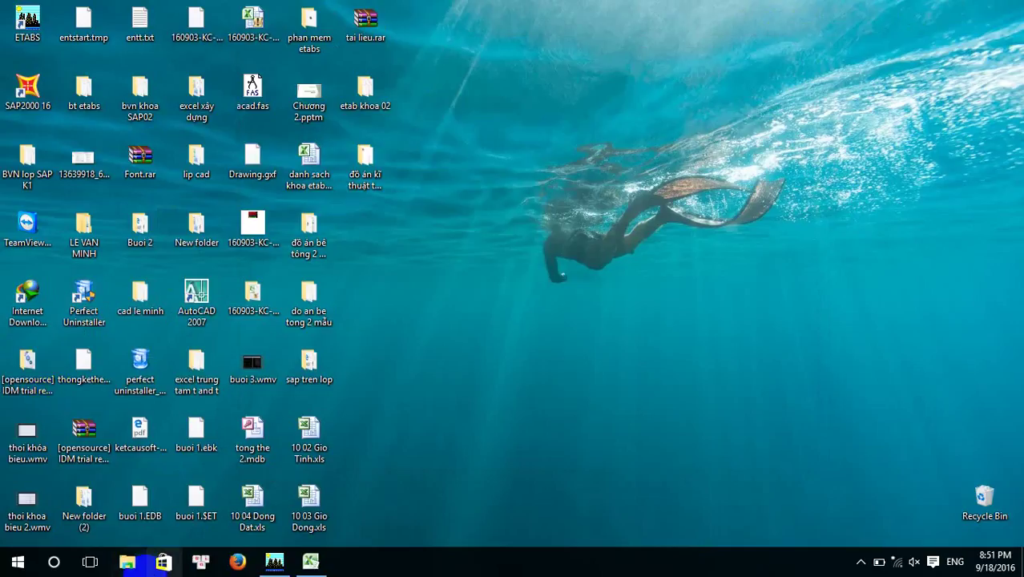
- Open the dcim folder on USB Drive (F:) in File Explorer to check its files, return to the drive root, and minimize the window
click(237, 561)
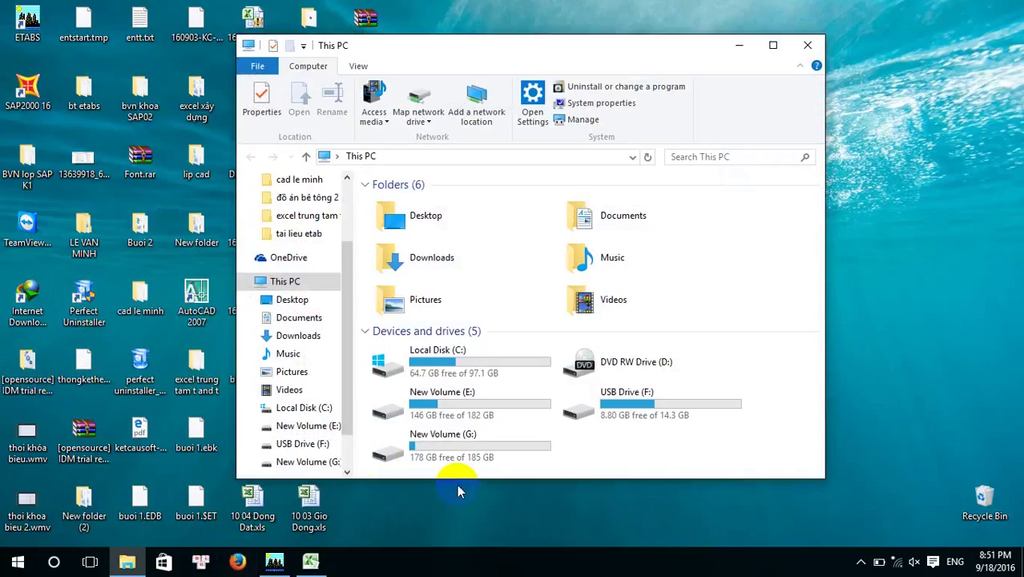
click(325, 444)
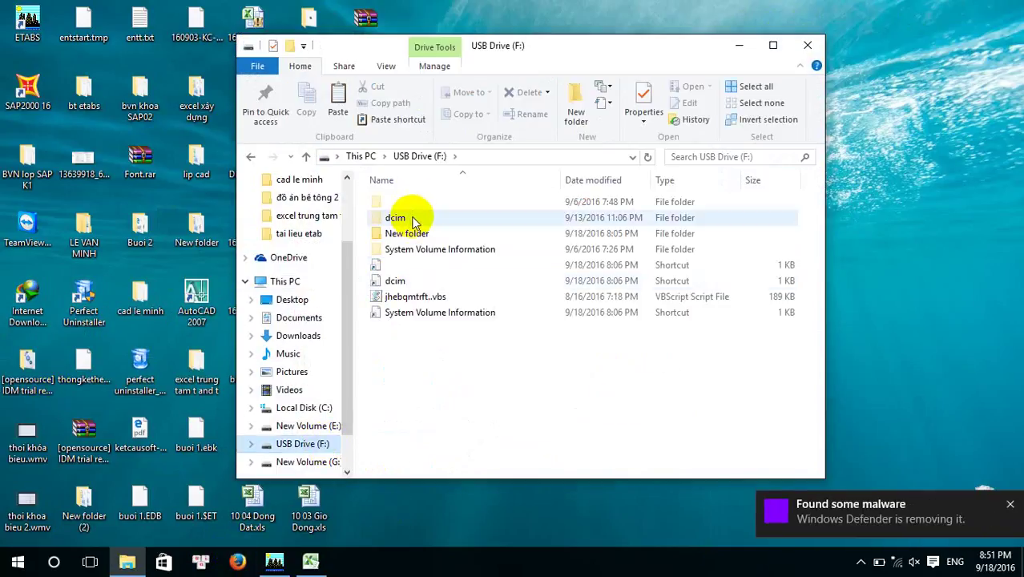
click(486, 159)
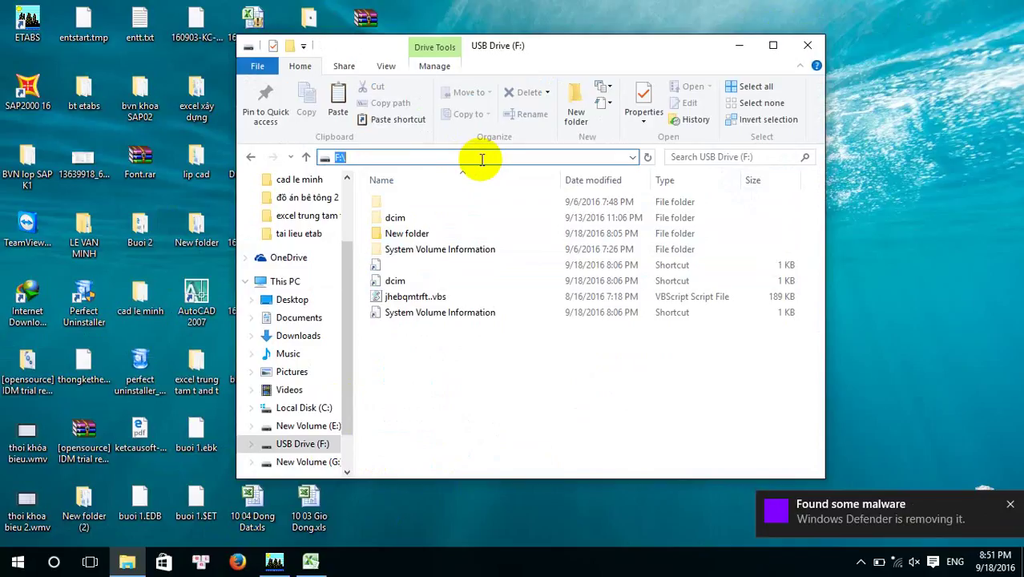
text(dcim)
key(Return)
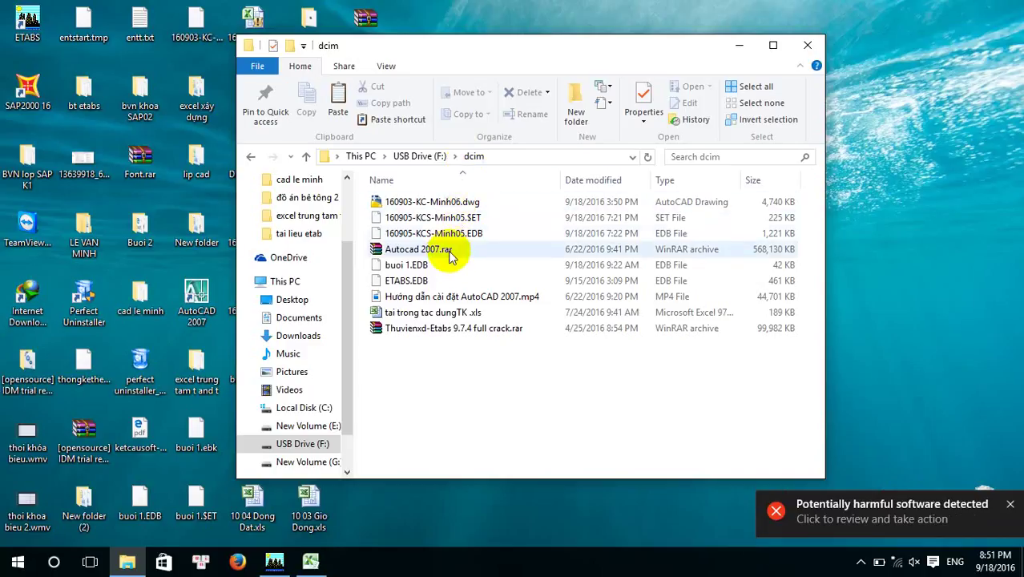
click(251, 161)
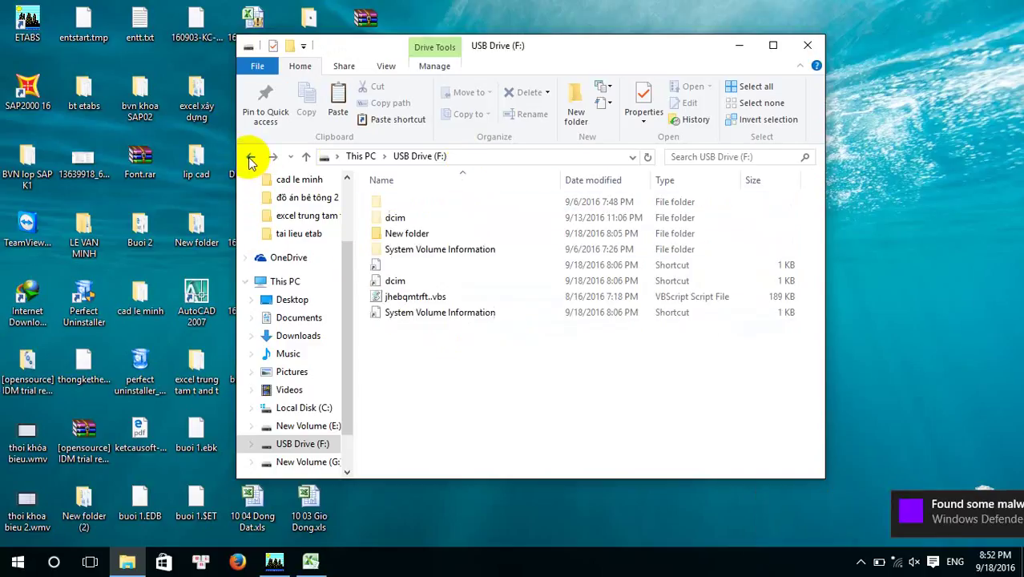
click(739, 46)
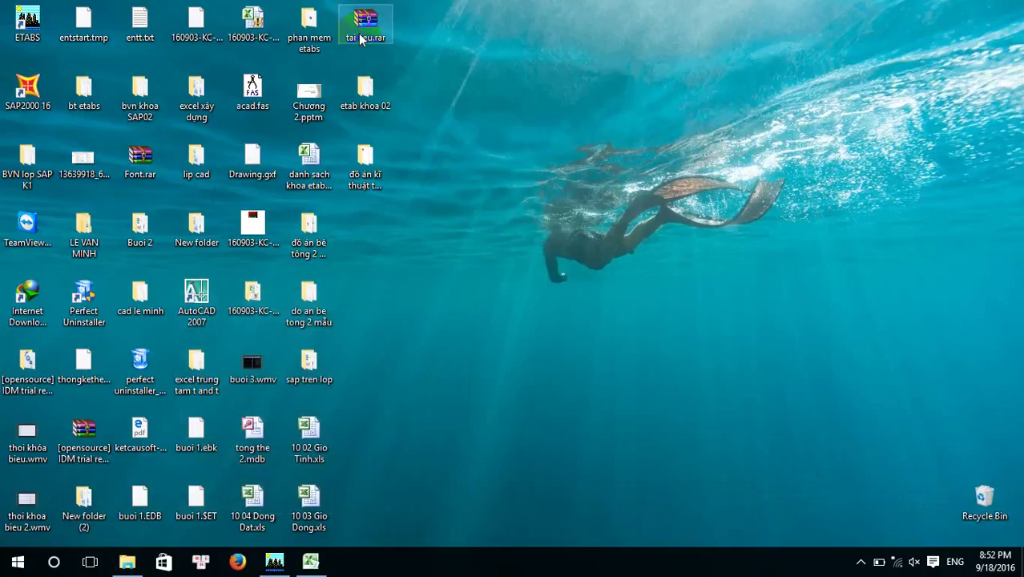
- Copy ETABS V9.7.4.rar from New Volume (G:) into the dcim folder on USB Drive (F:), and close File Explorer
click(384, 24)
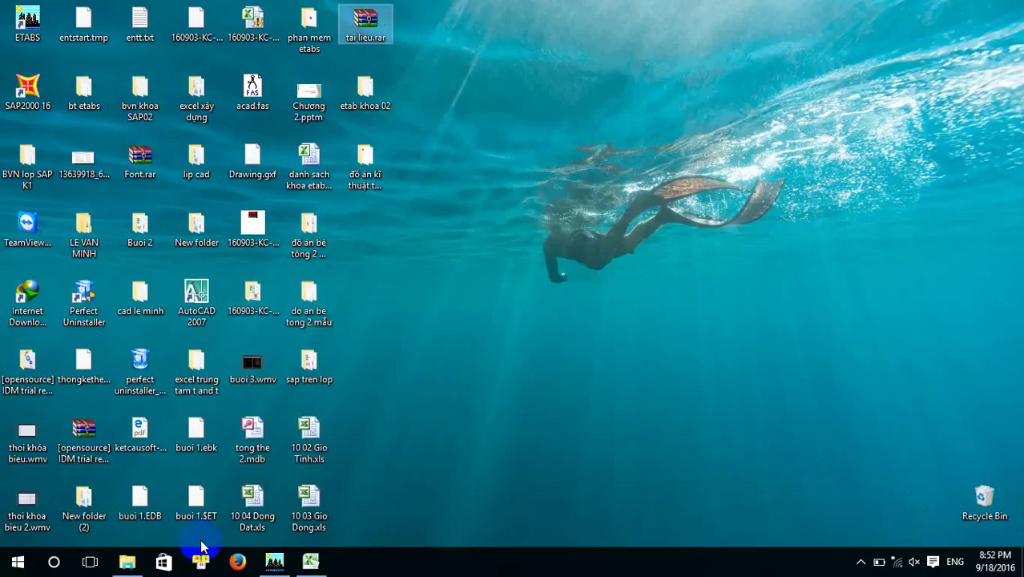
click(126, 561)
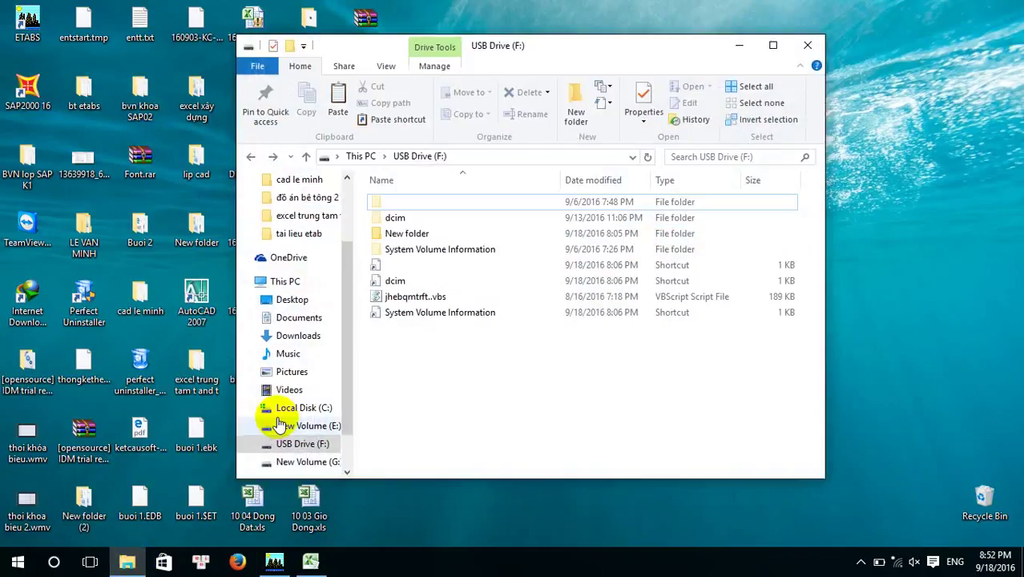
click(306, 463)
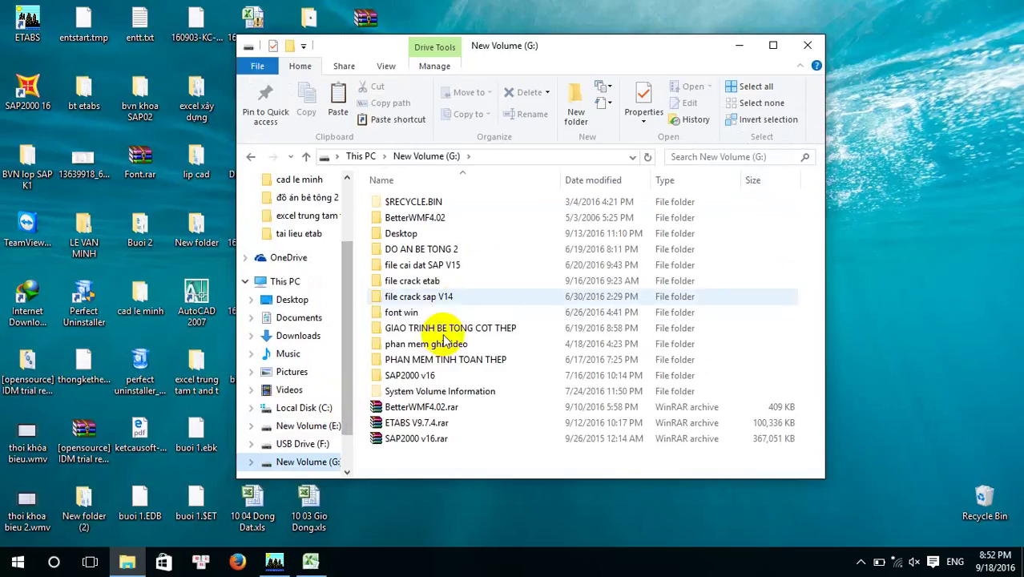
click(446, 425)
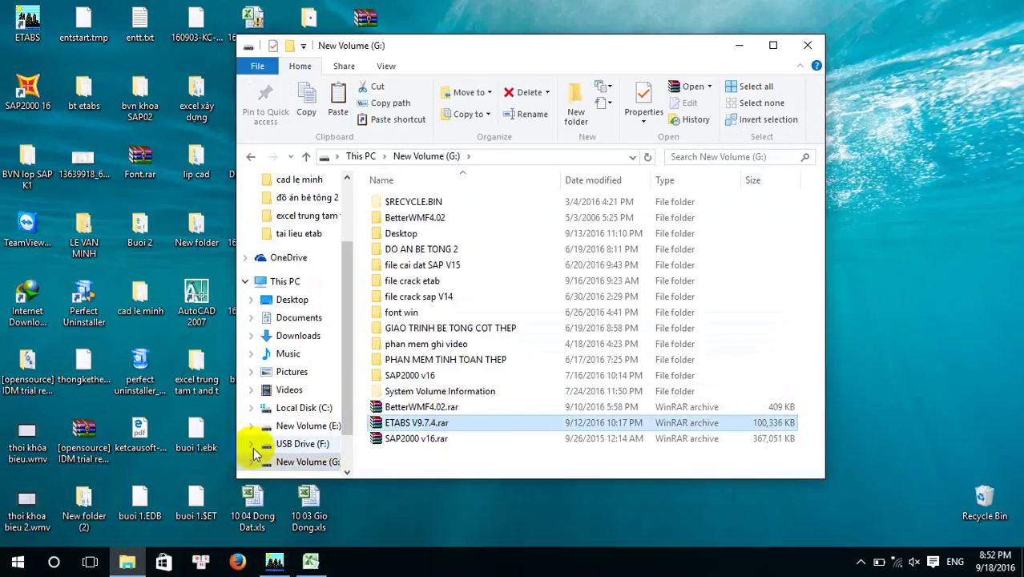
click(298, 444)
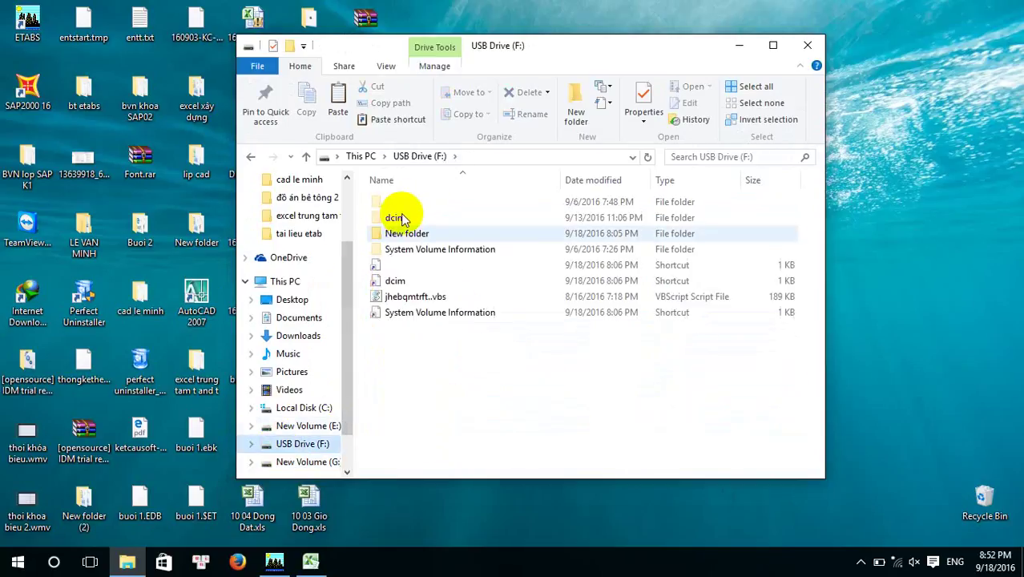
click(504, 158)
text(dcim)
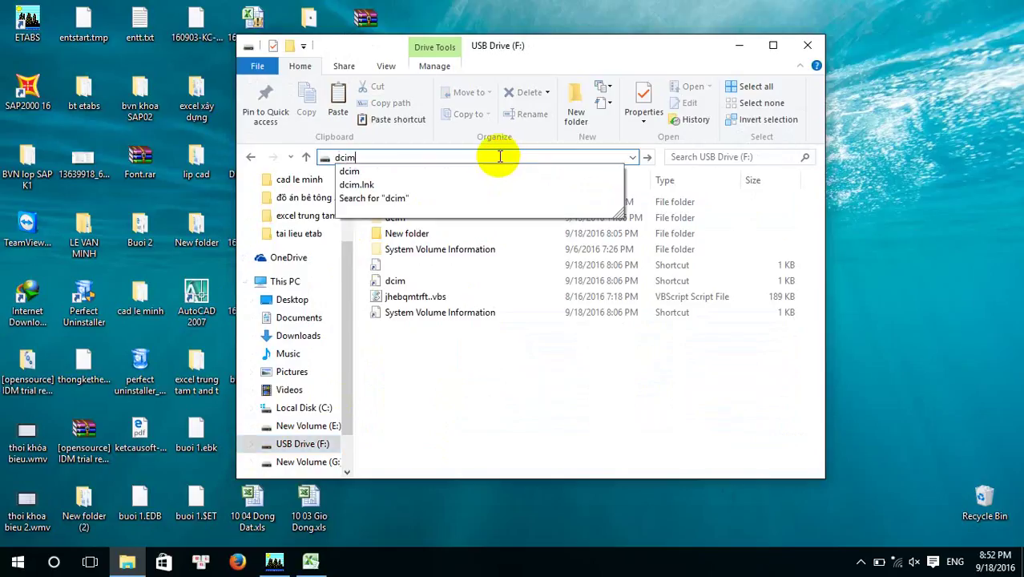
key(Return)
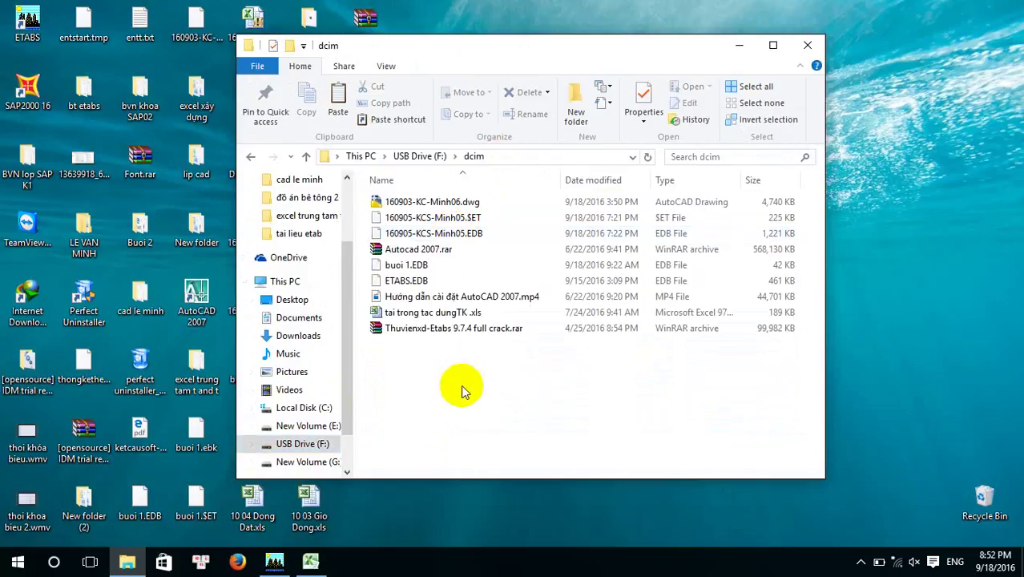
key(ctrl+v)
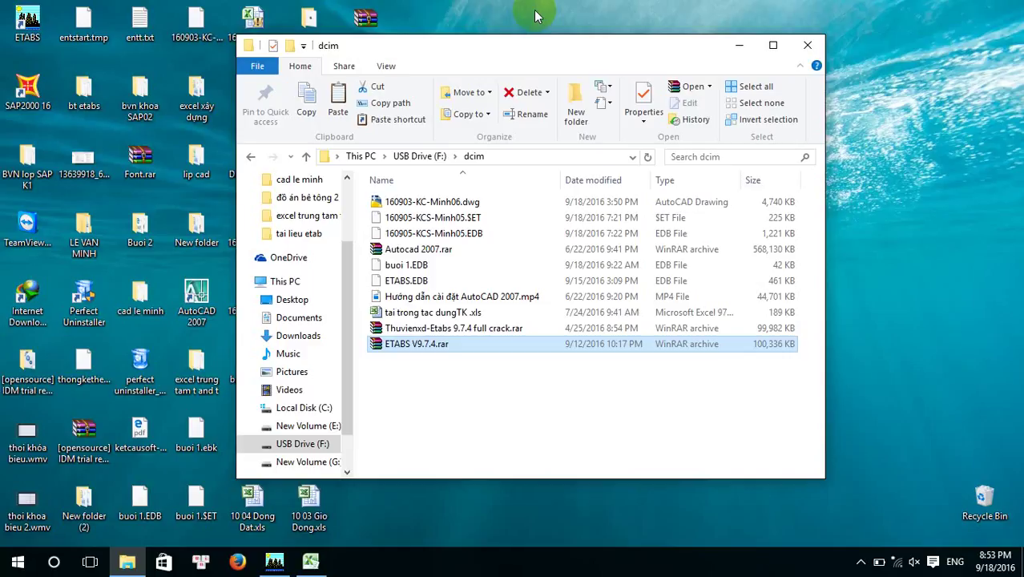
click(808, 45)
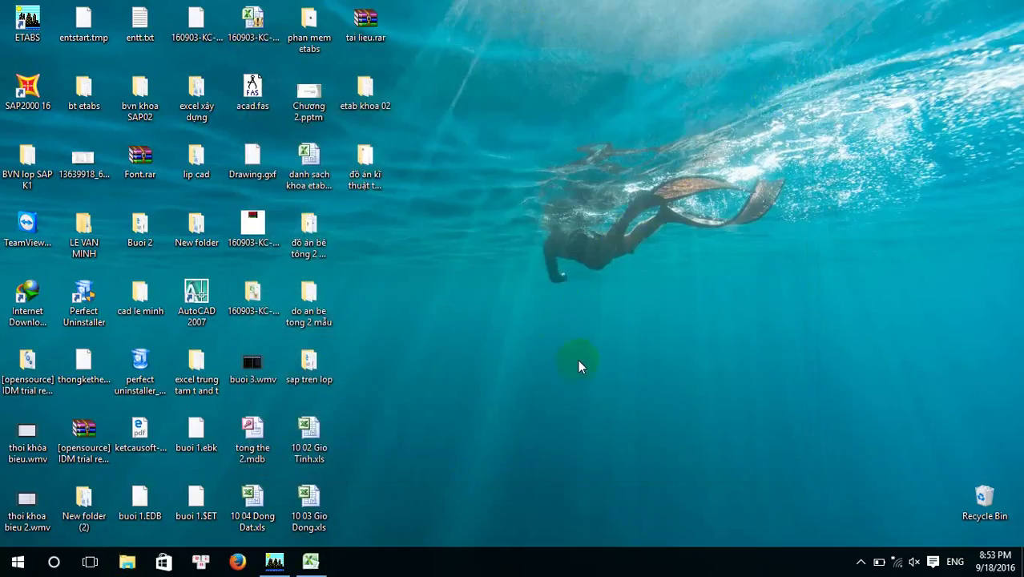
- Safely eject the USB mass storage device and dismiss the removal notification
click(860, 561)
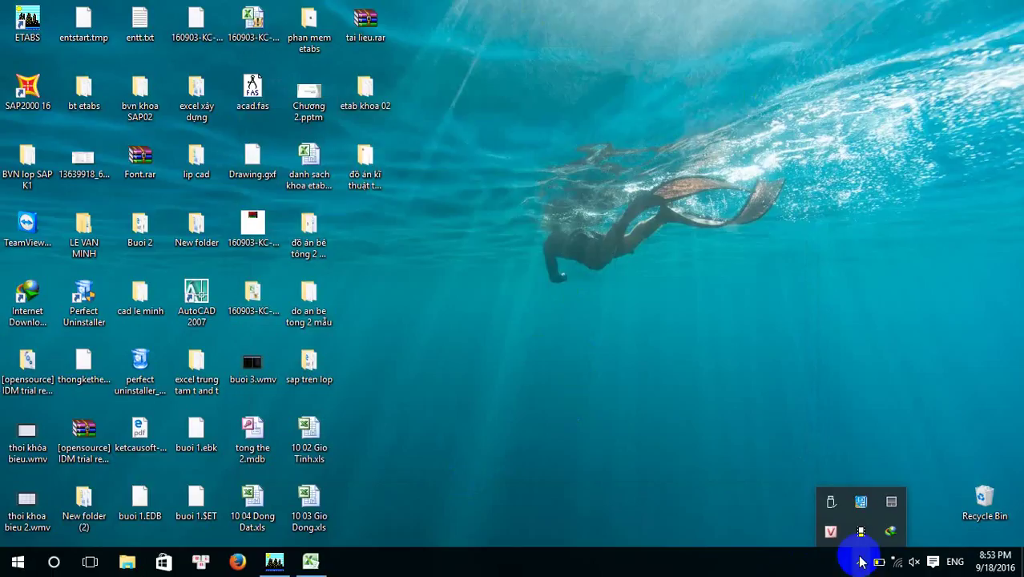
click(831, 503)
click(884, 475)
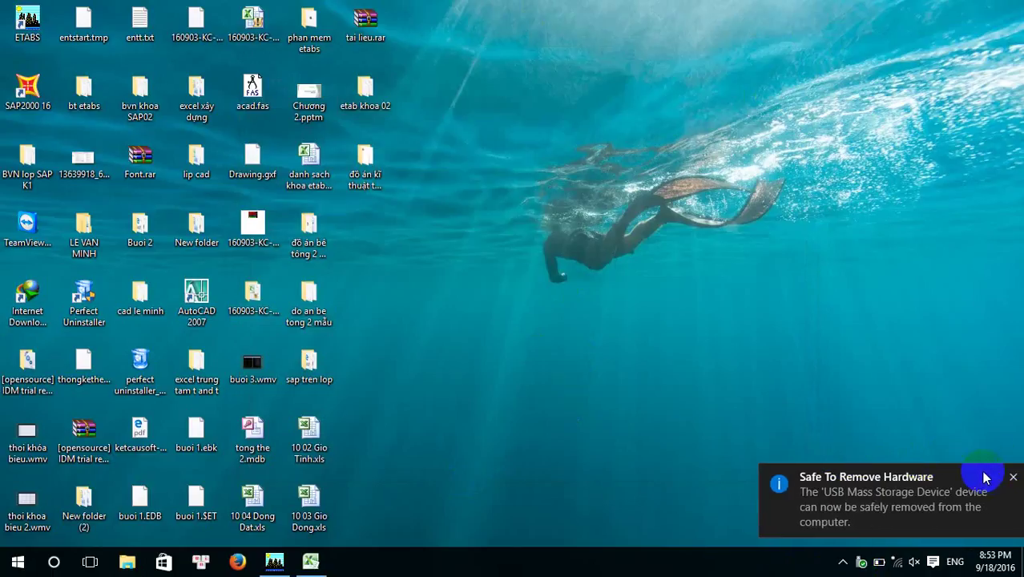
click(997, 477)
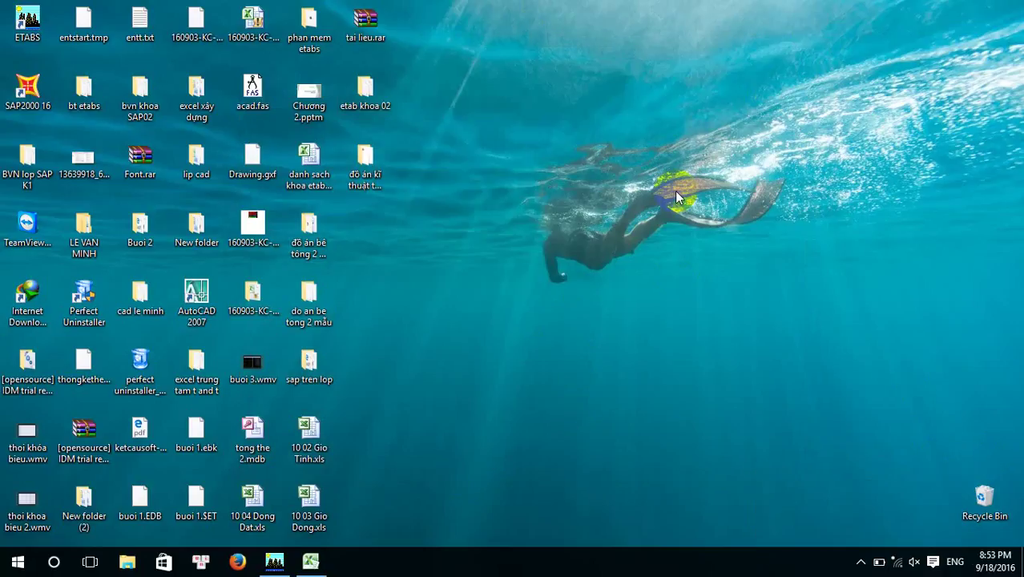
click(627, 101)
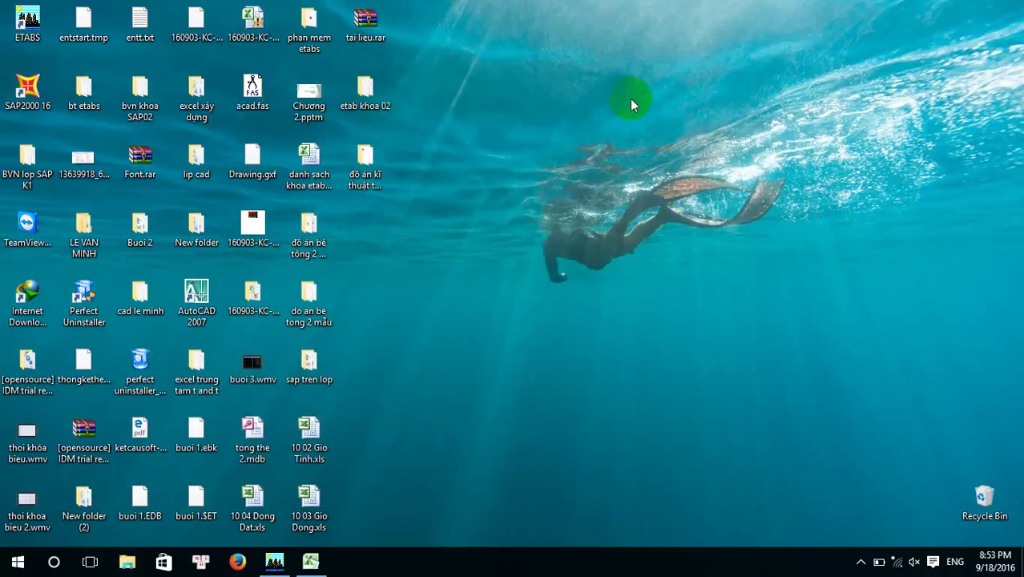